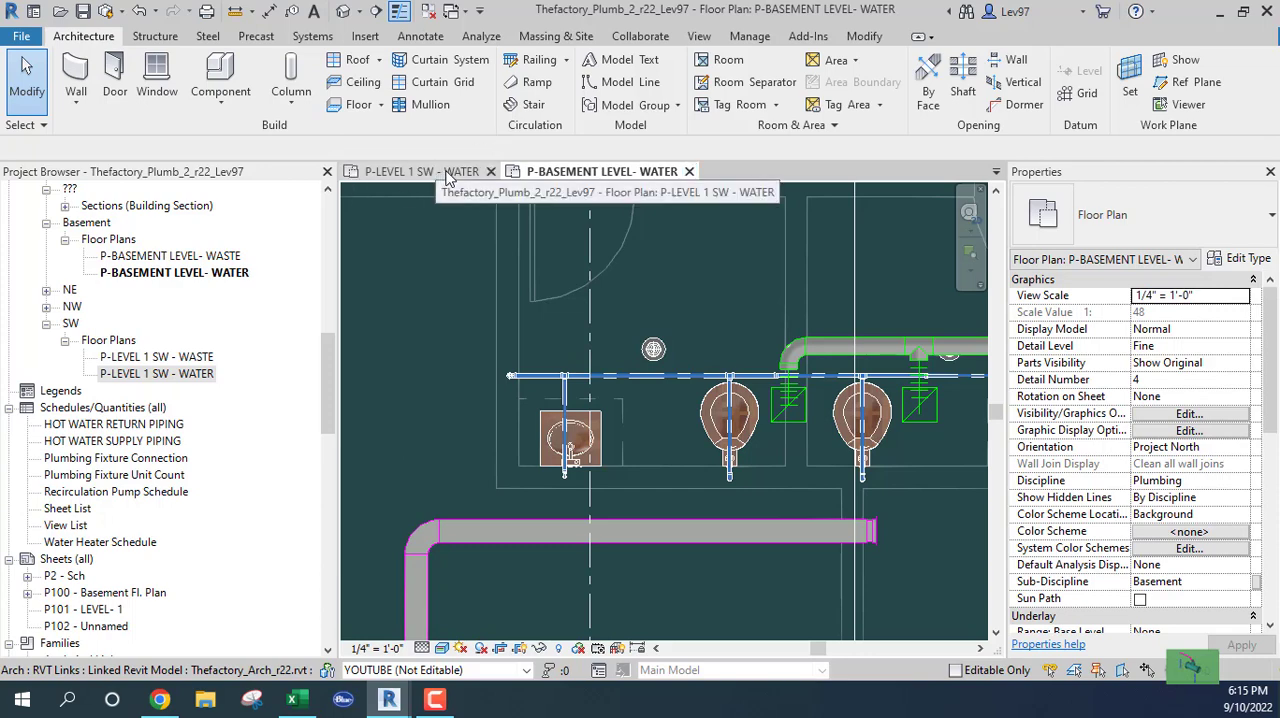
Tag the horizontal cold-water pipe between the sink and the first toilet by category, without a leader
middle_drag(508, 380, 530, 422)
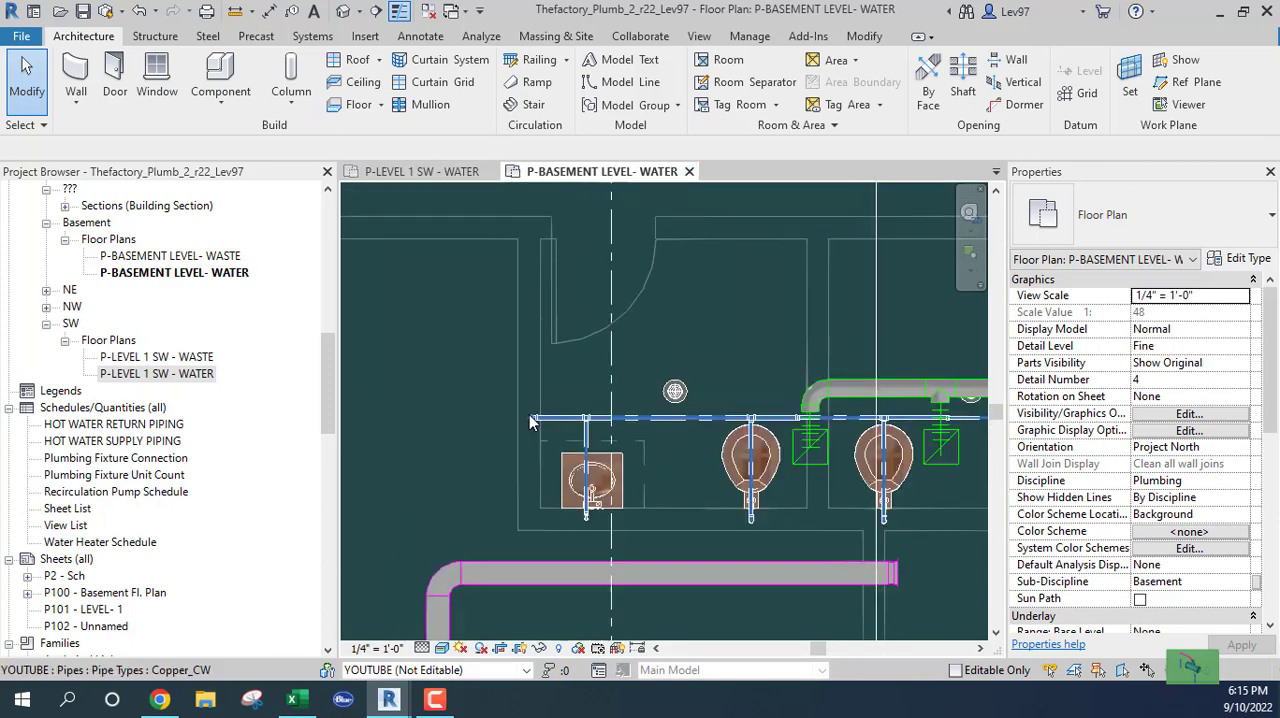
scroll(530, 422, up, 1)
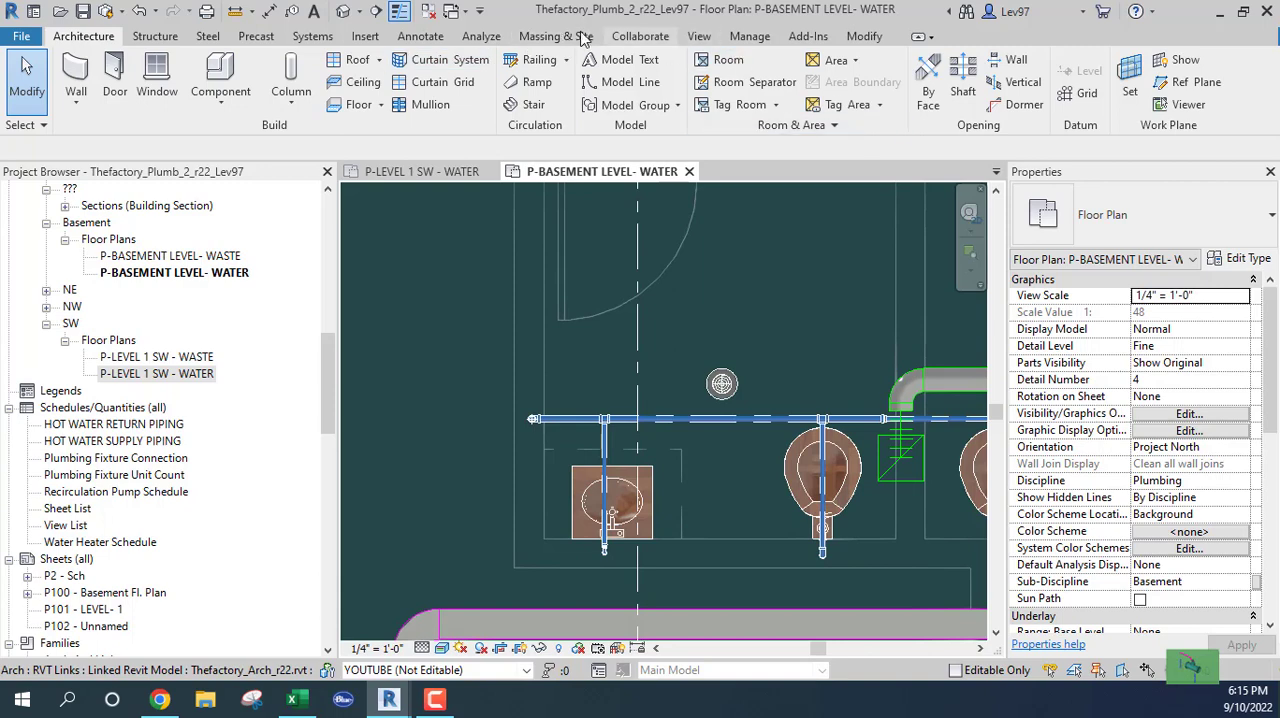
click(420, 36)
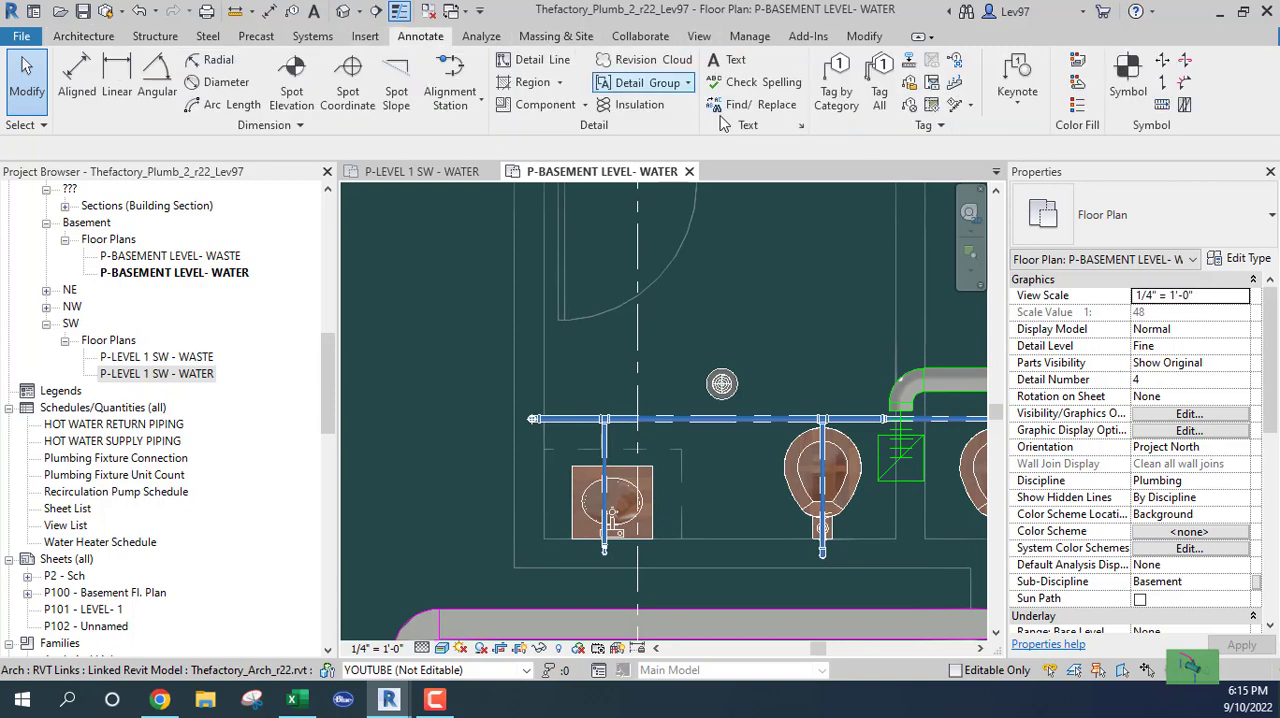
click(836, 95)
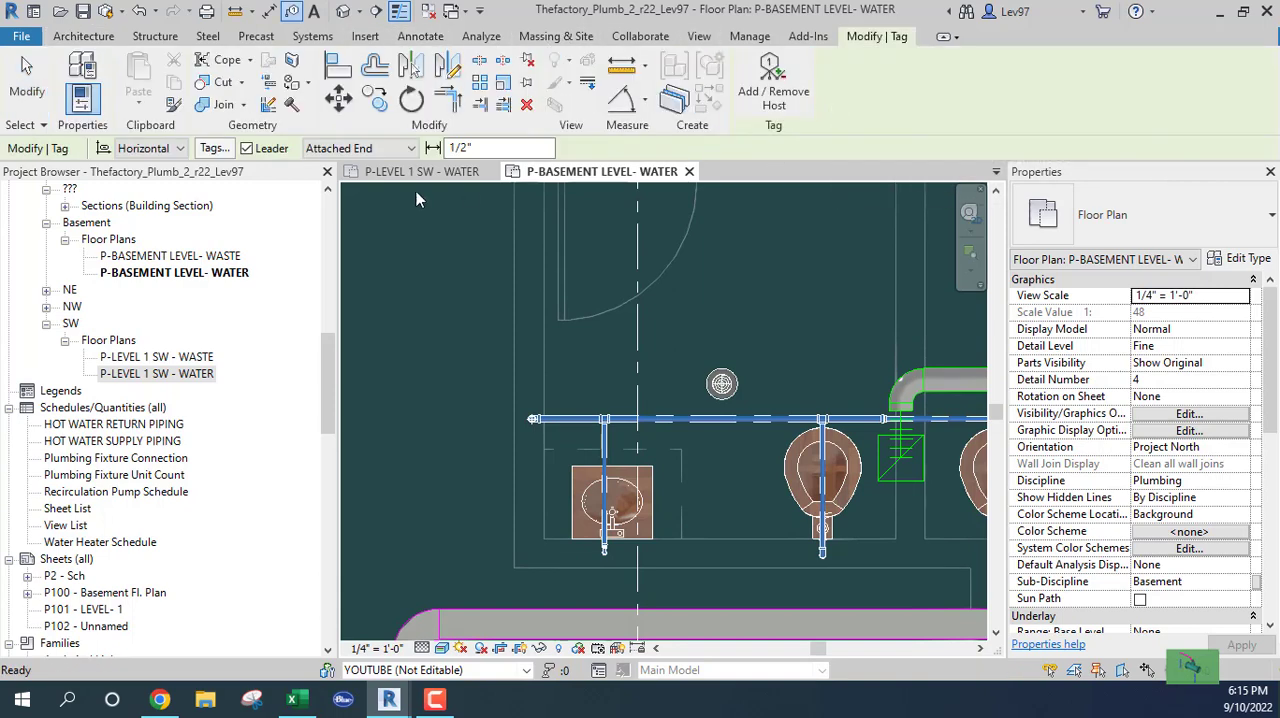
click(246, 148)
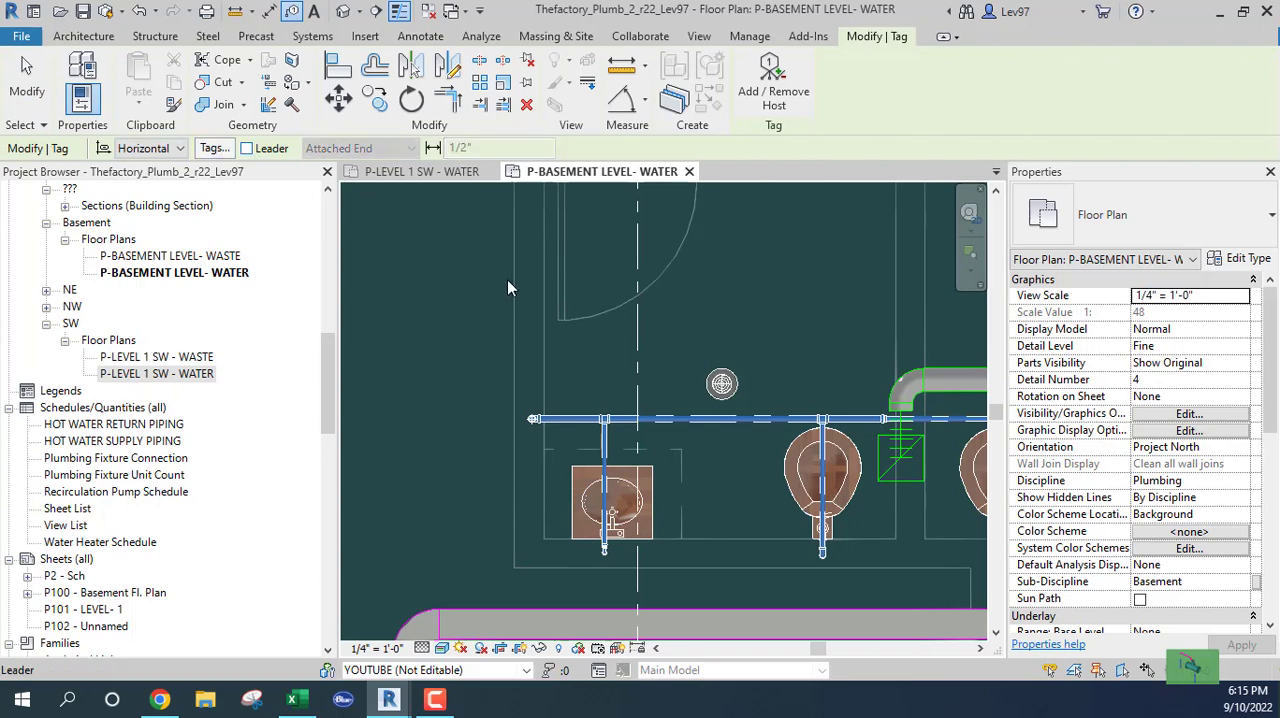
click(688, 422)
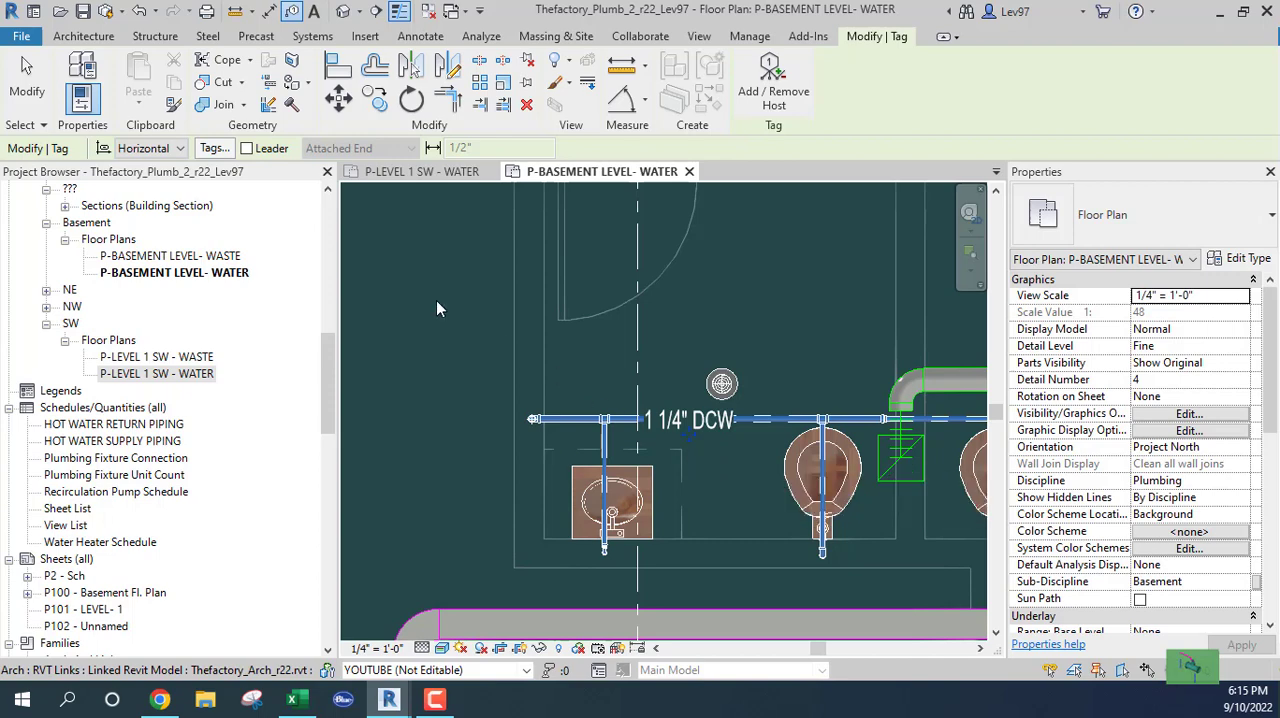
click(247, 149)
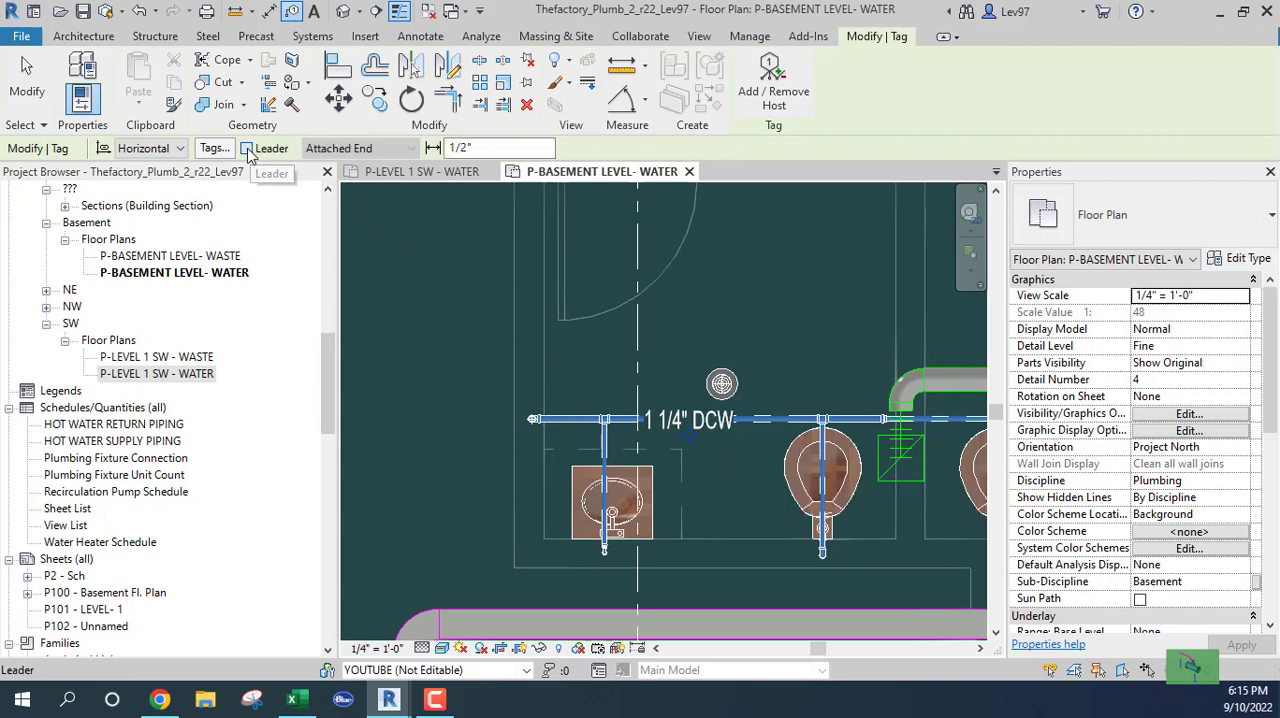
key(Escape)
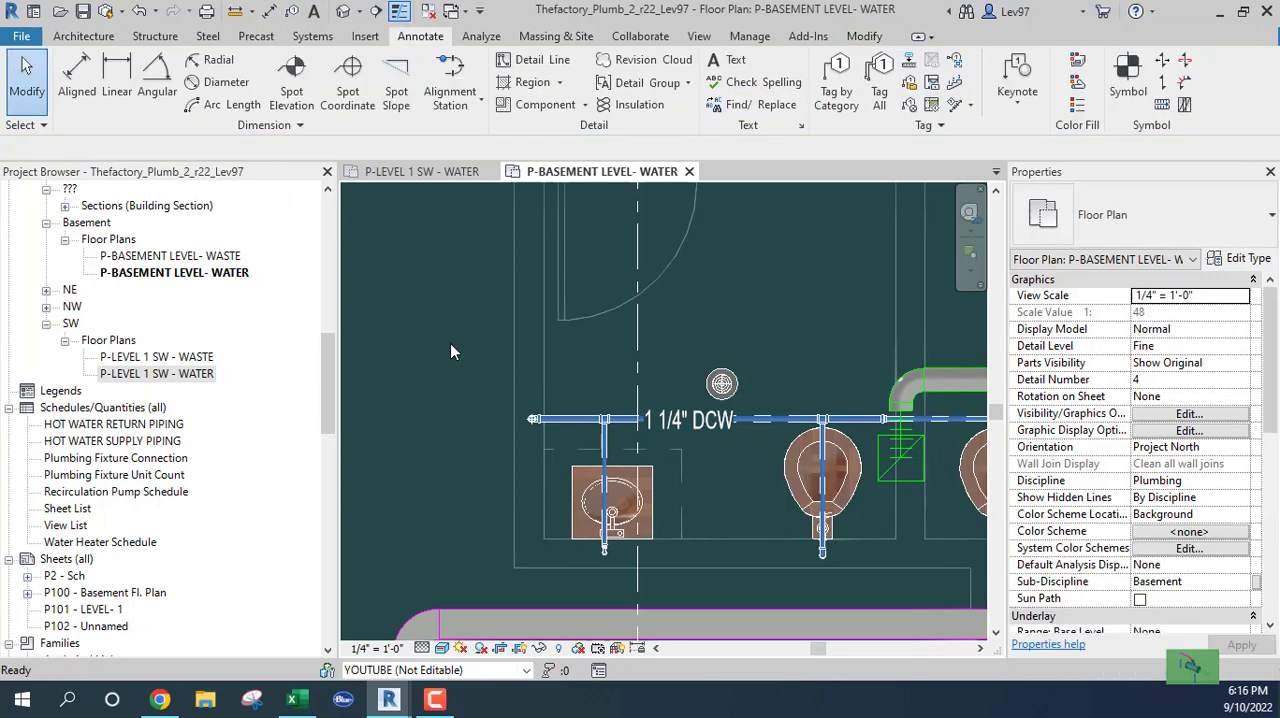
Tag the cold-water pipe beside the first toilet using an Attached End leader, and delete that tag
click(836, 78)
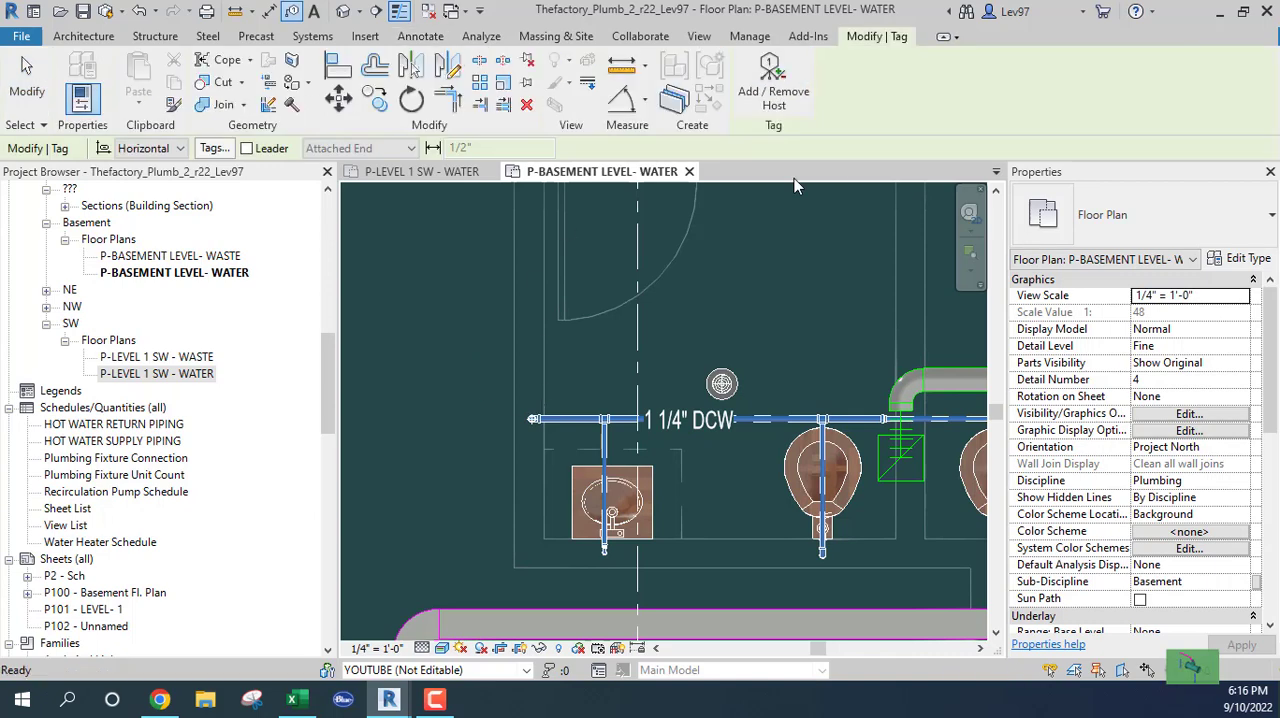
click(247, 149)
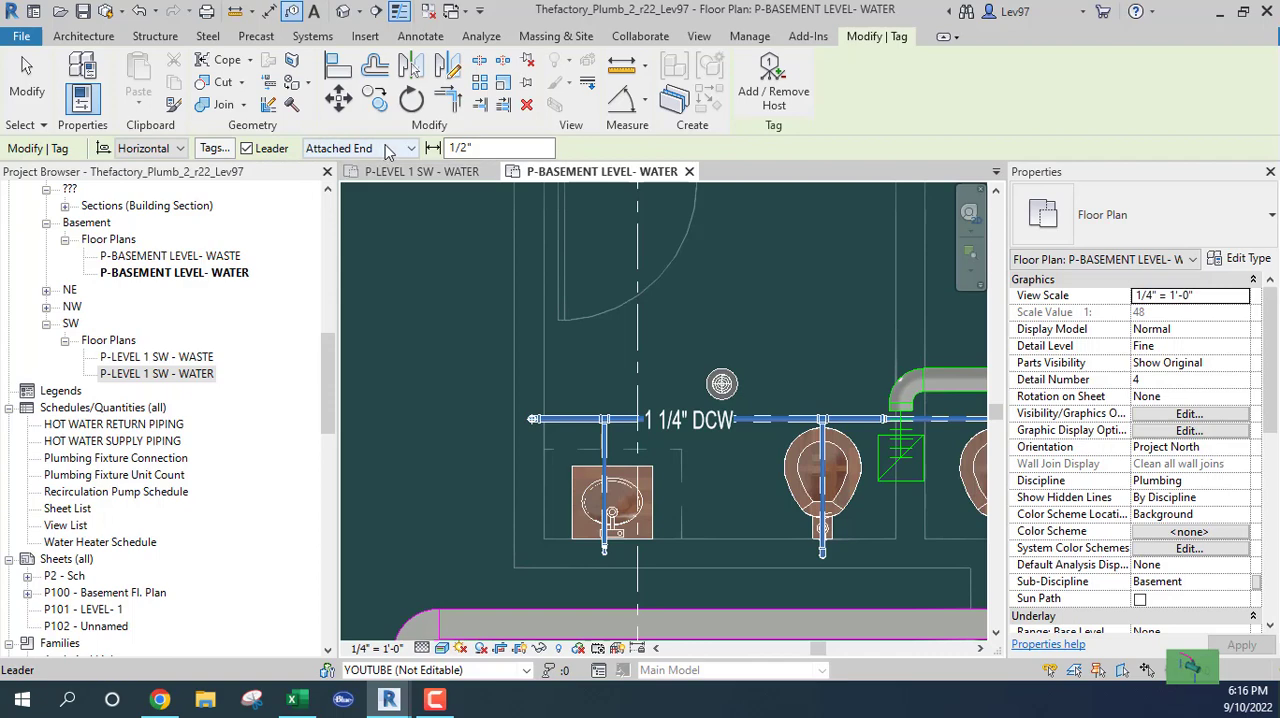
click(773, 418)
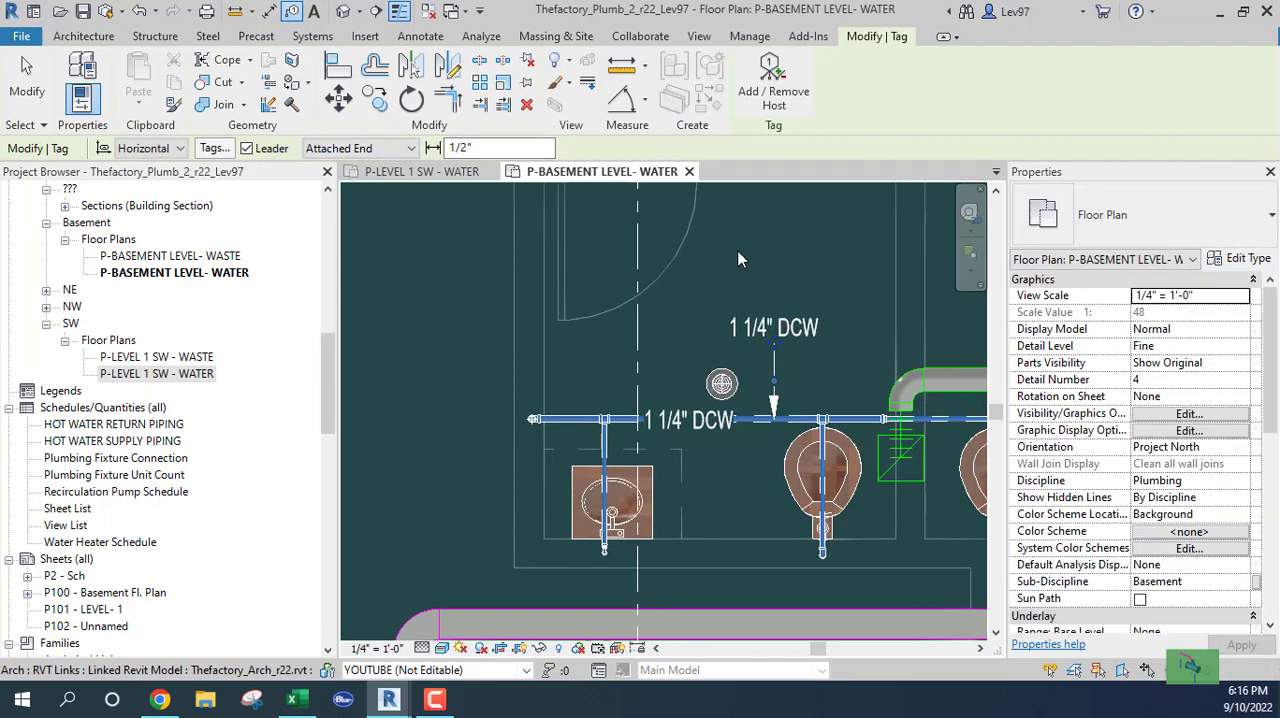
key(Escape)
click(752, 336)
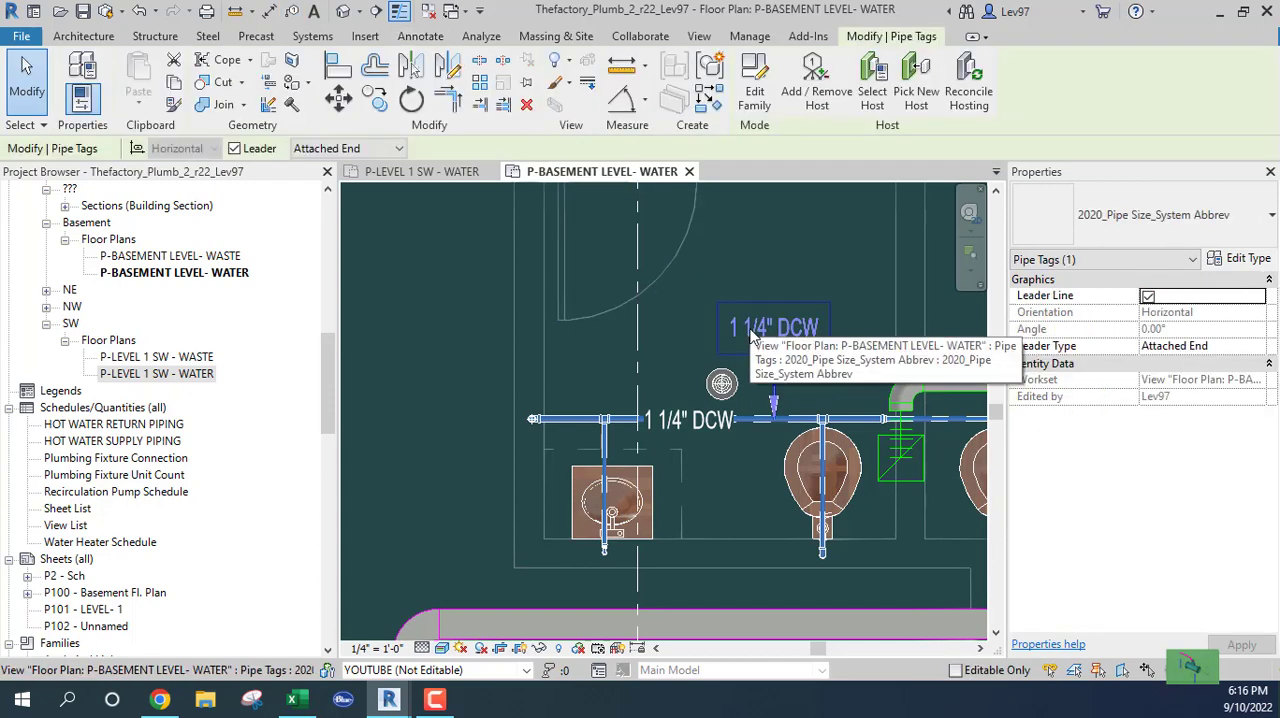
key(Escape)
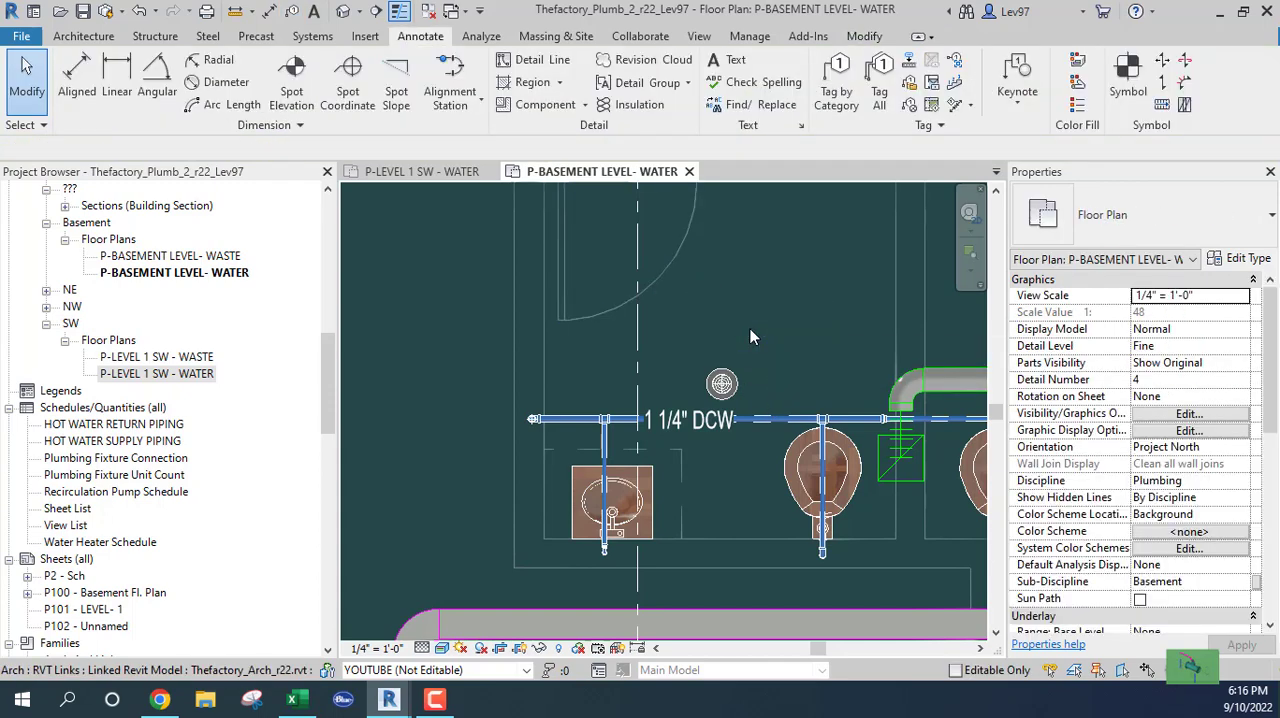
Tag the pipe beside the first toilet using a Free End leader with the tag above the pipe, and delete that tag
click(833, 98)
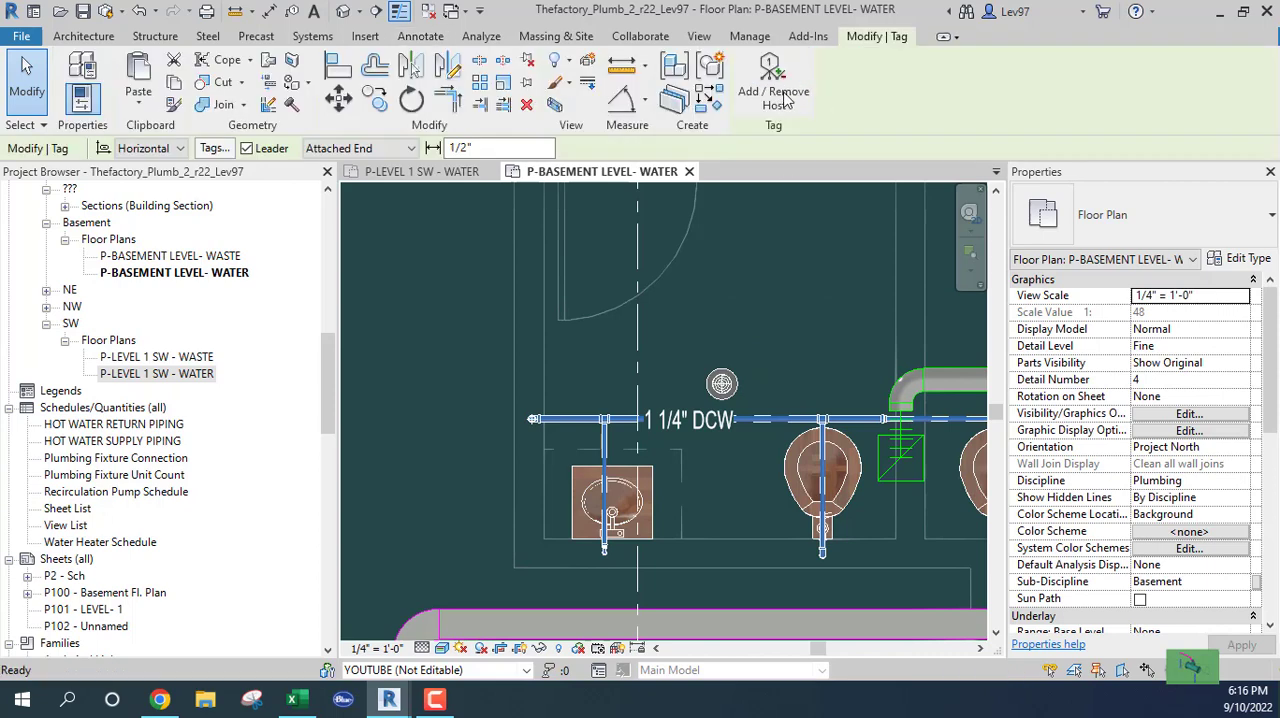
click(338, 149)
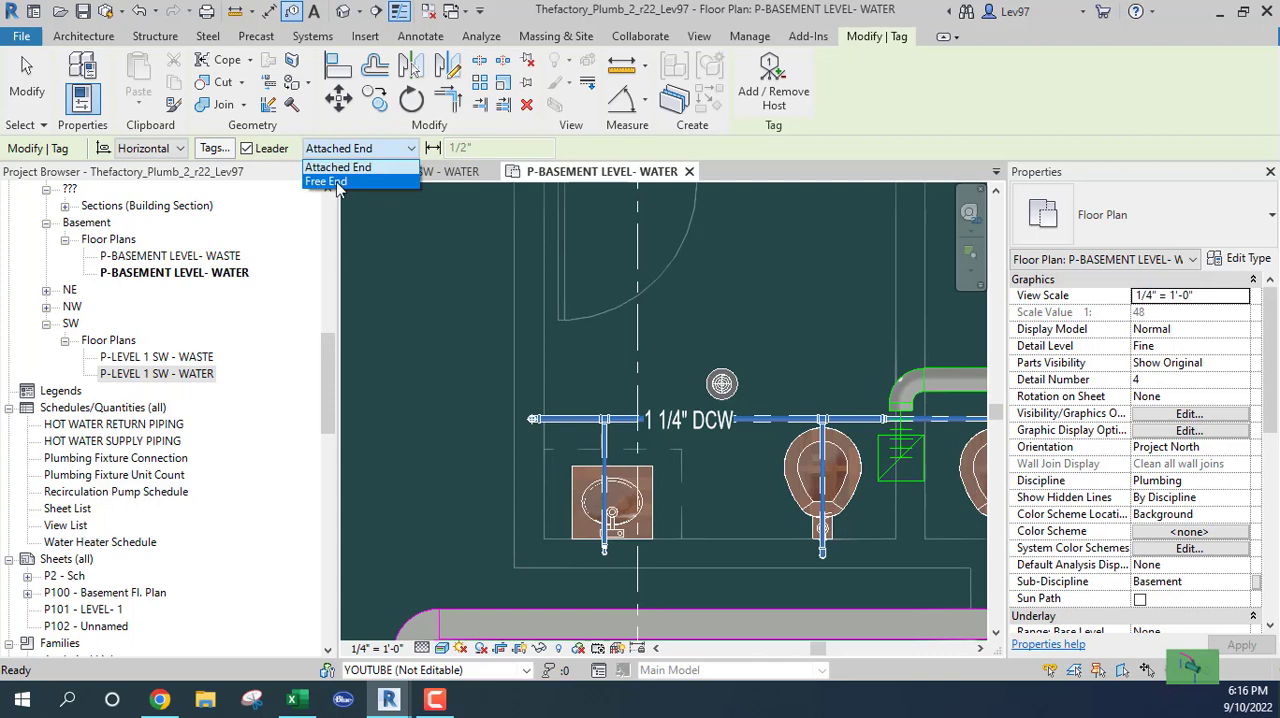
click(336, 183)
click(768, 418)
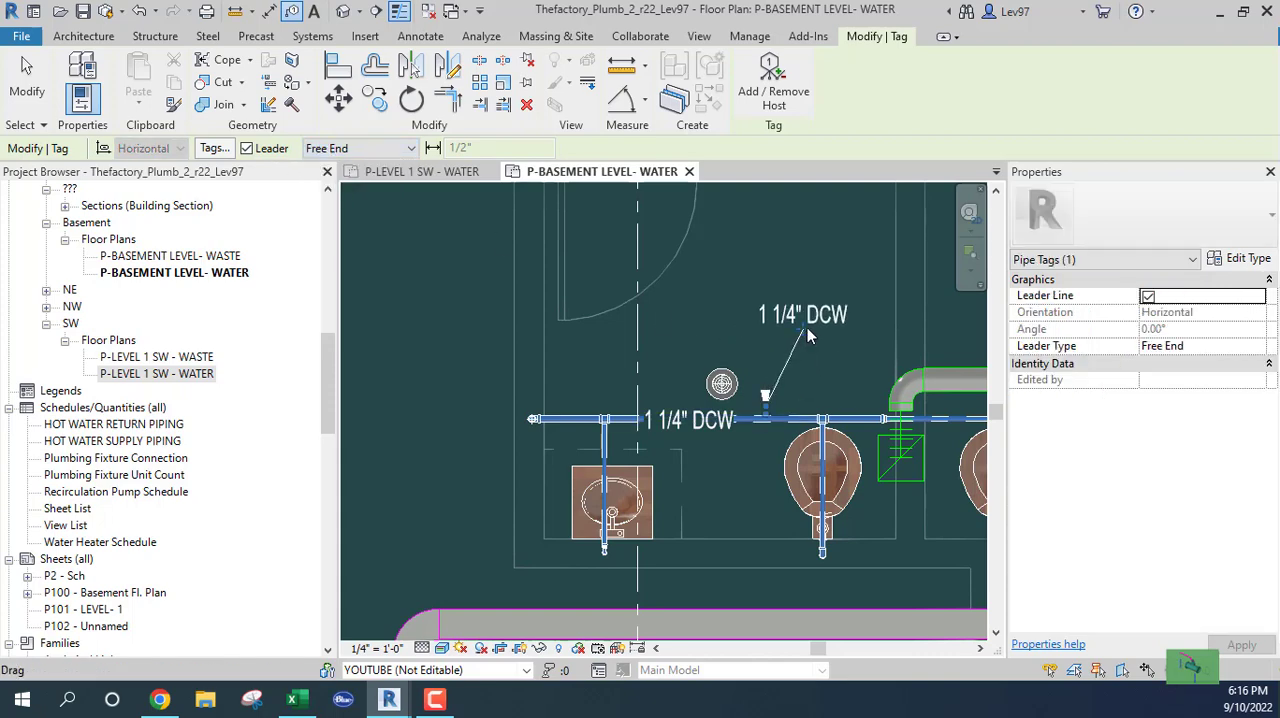
click(805, 330)
click(843, 353)
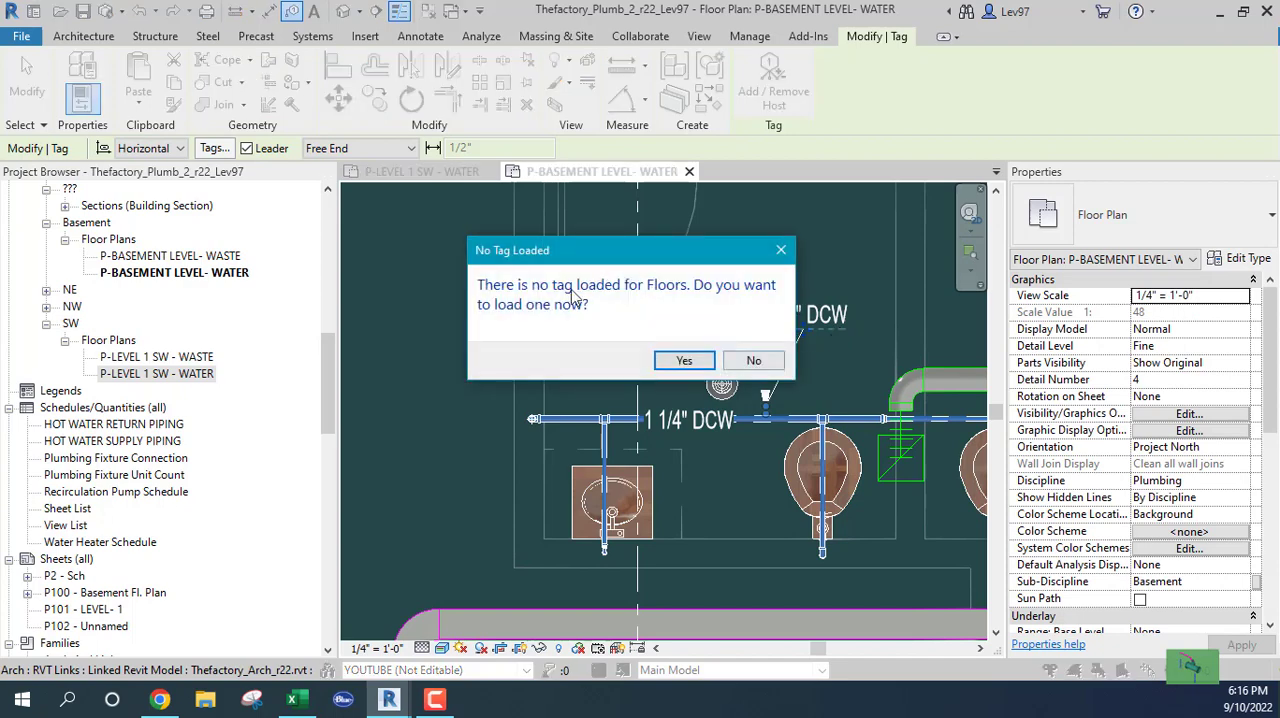
click(754, 362)
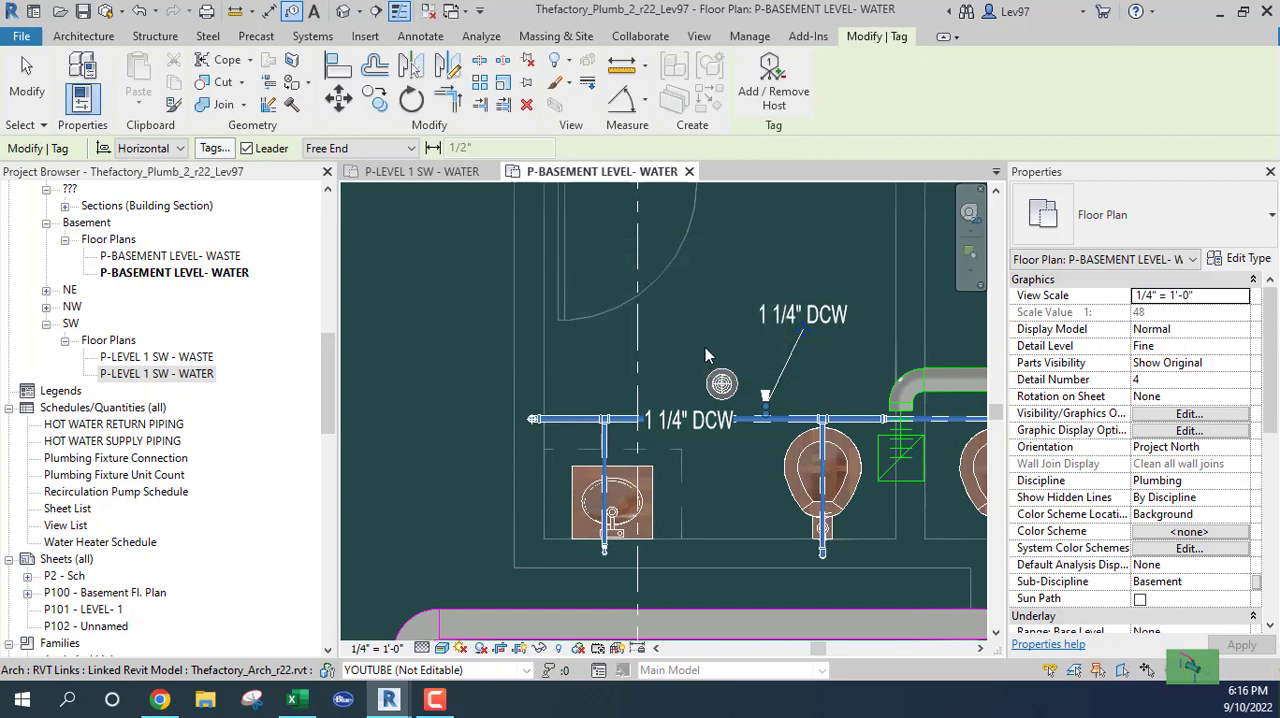
key(Escape)
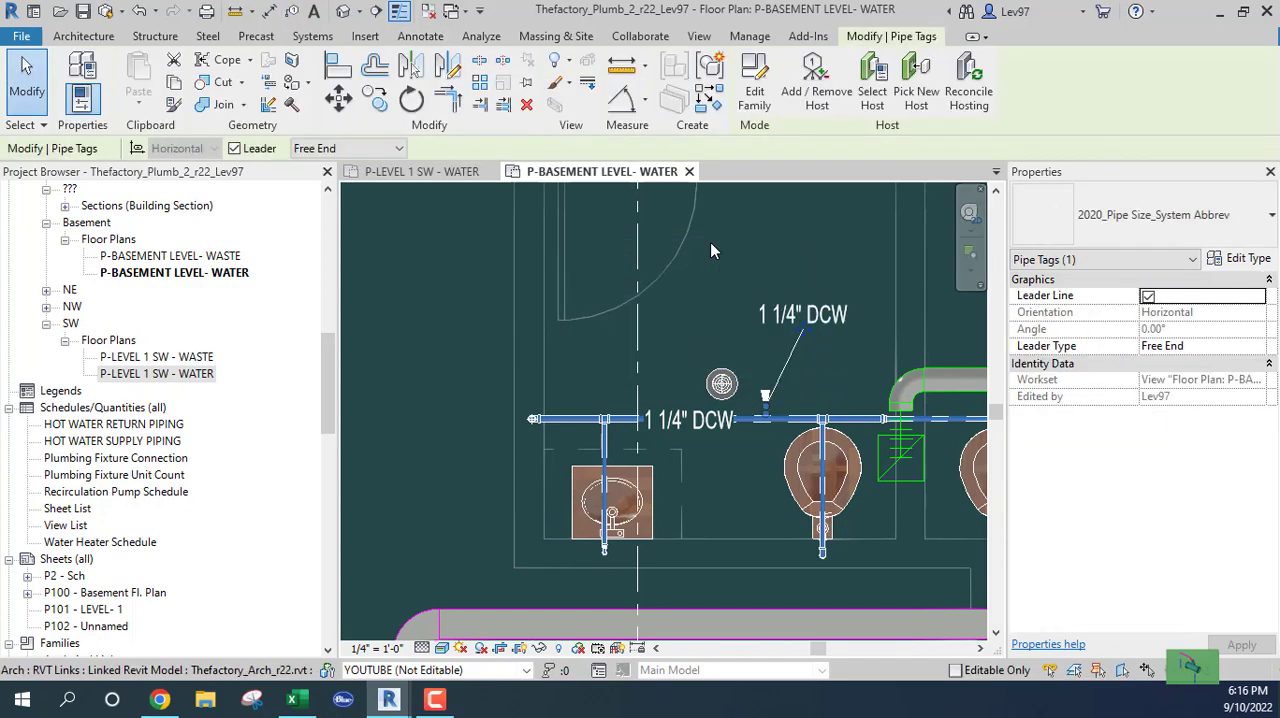
key(Delete)
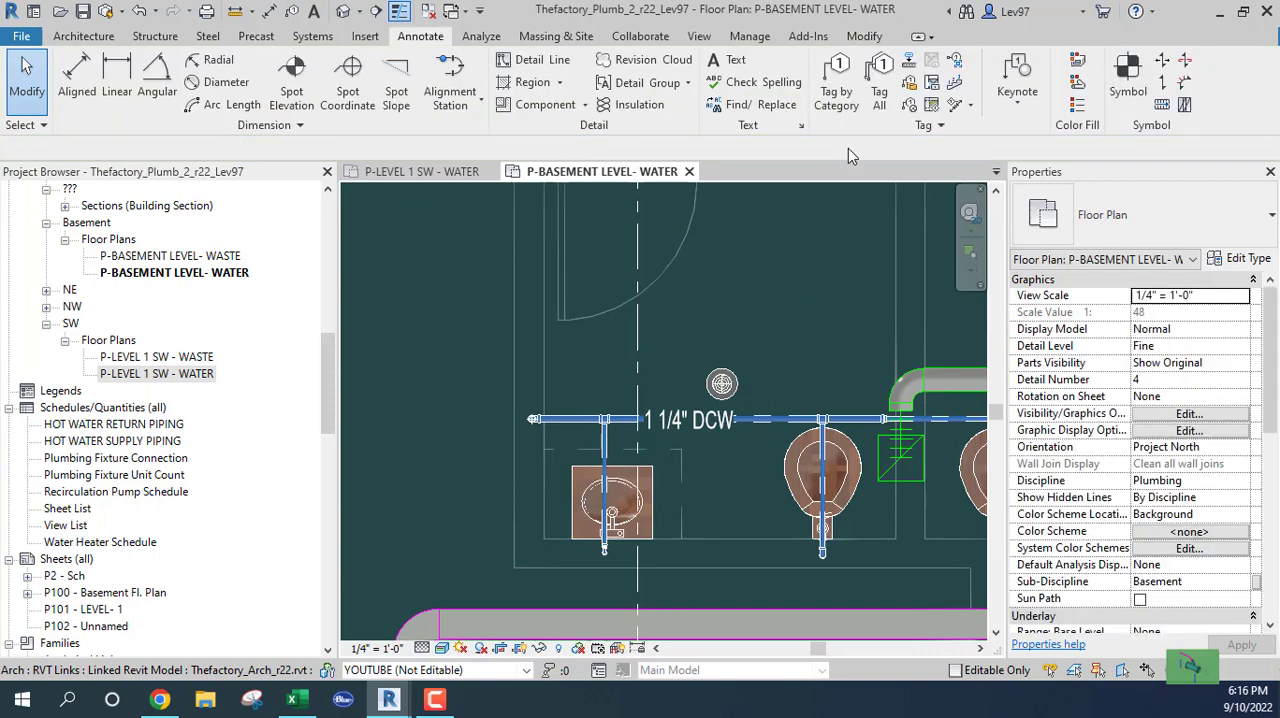
Tag the pipe end near the sink with an elbowed Free End leader running to the upper left, and delete that tag
click(836, 95)
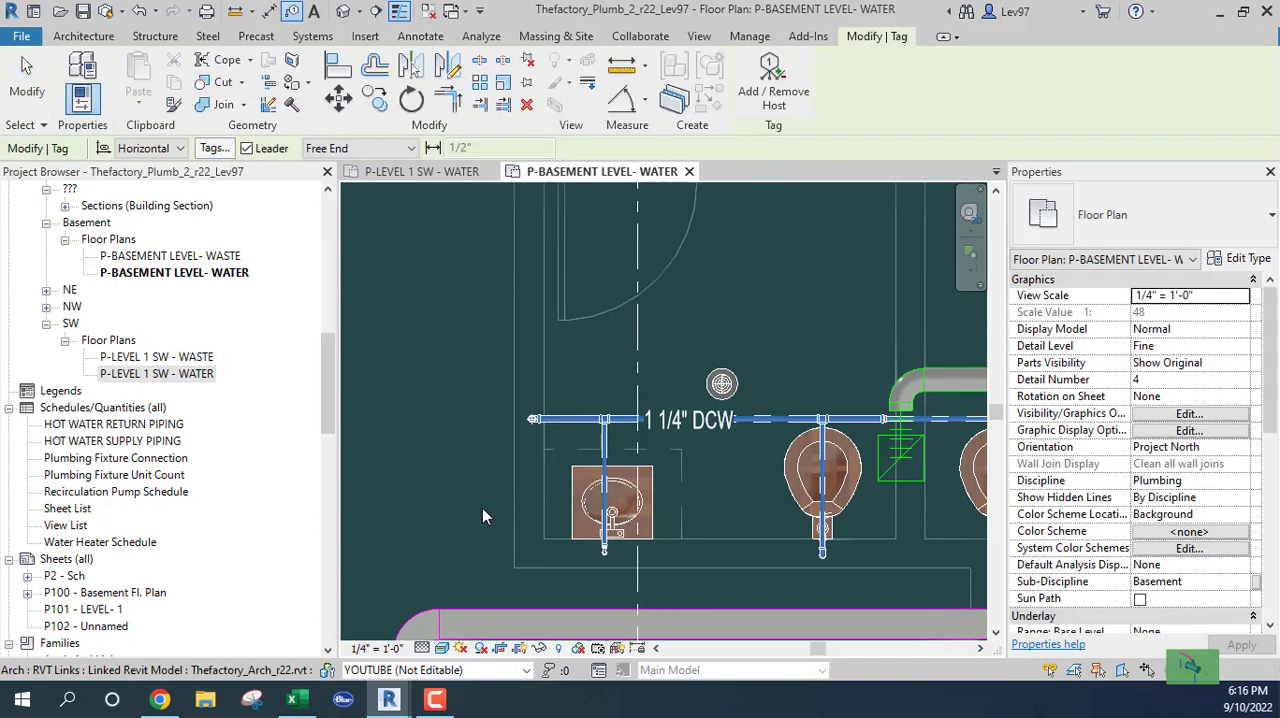
click(579, 418)
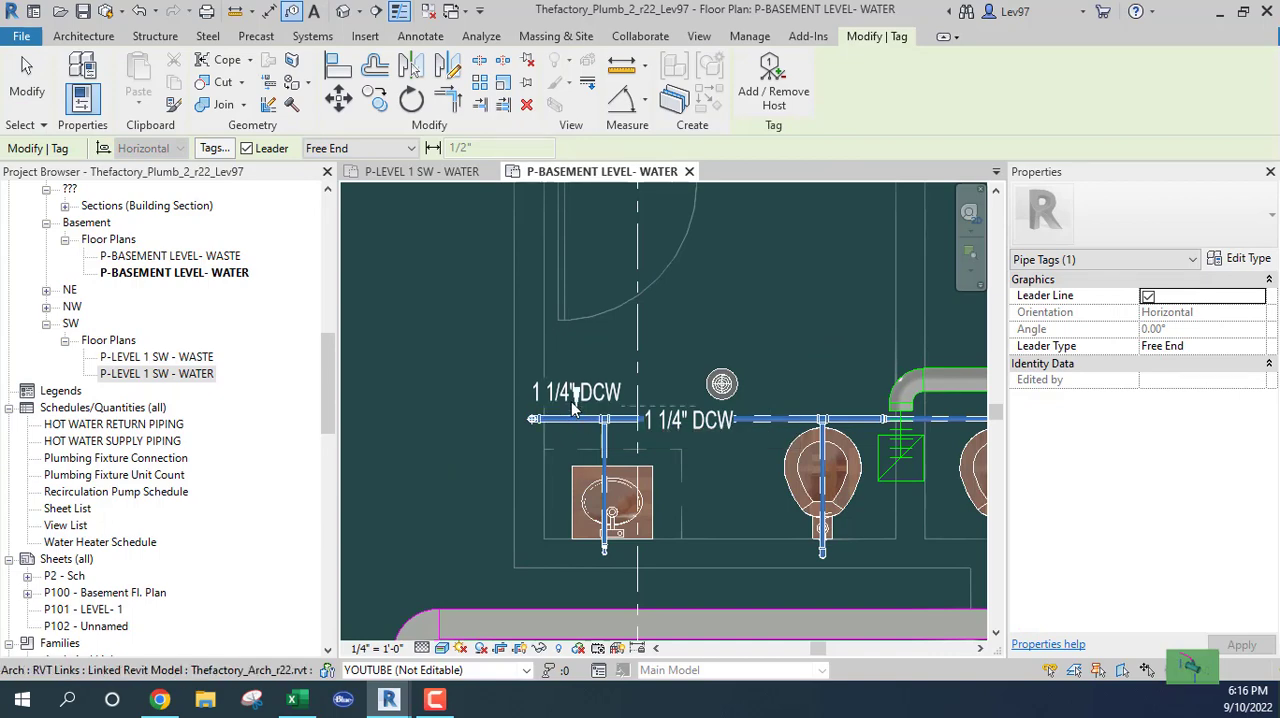
click(487, 338)
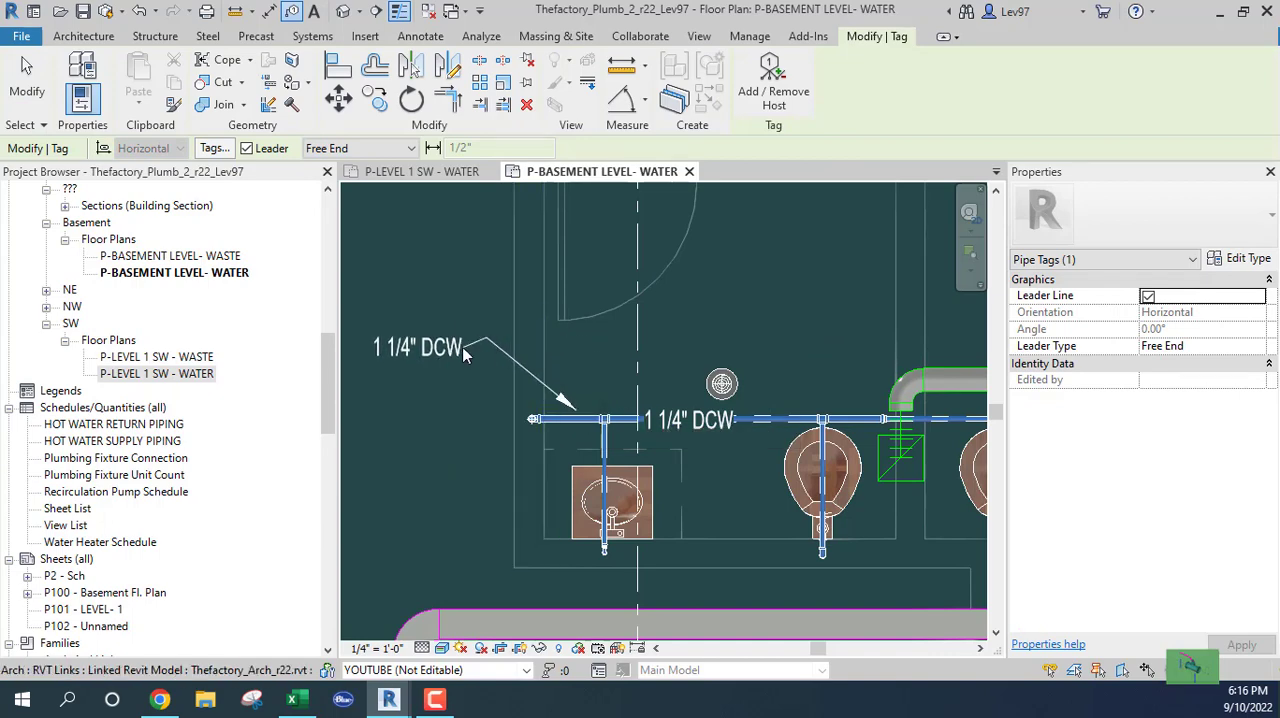
click(462, 345)
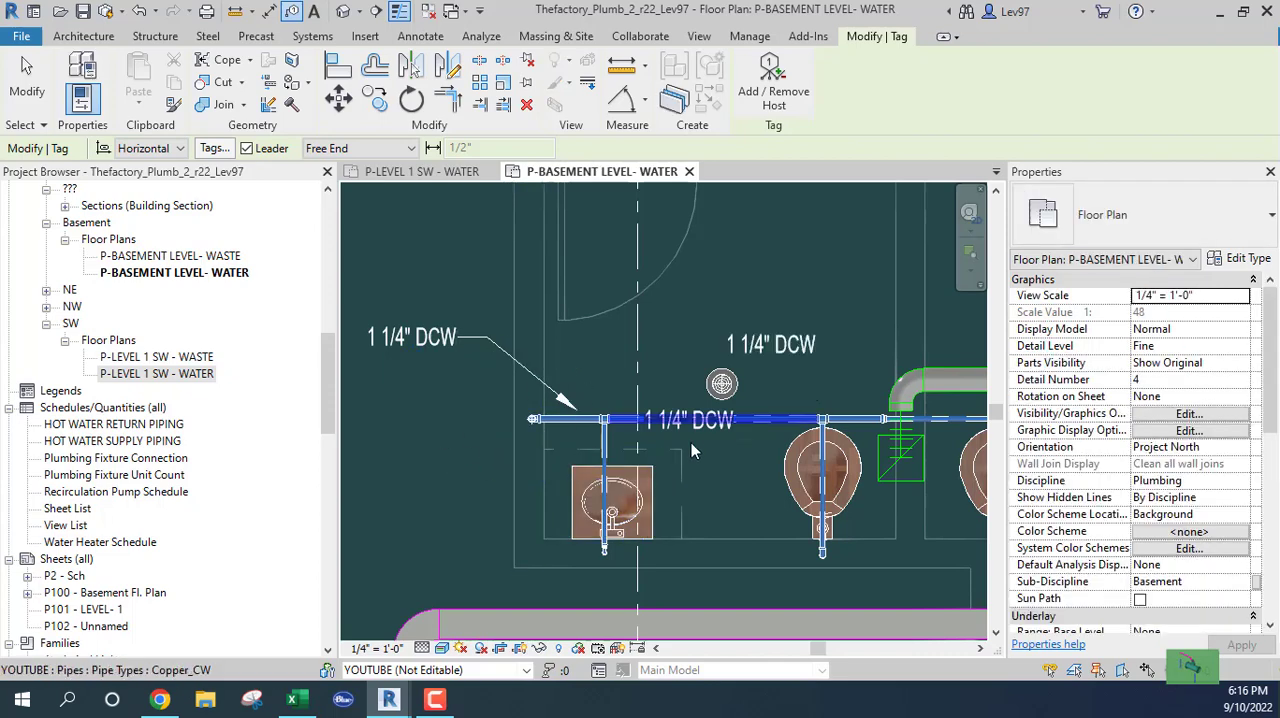
key(Escape)
middle_drag(780, 475, 811, 440)
click(520, 335)
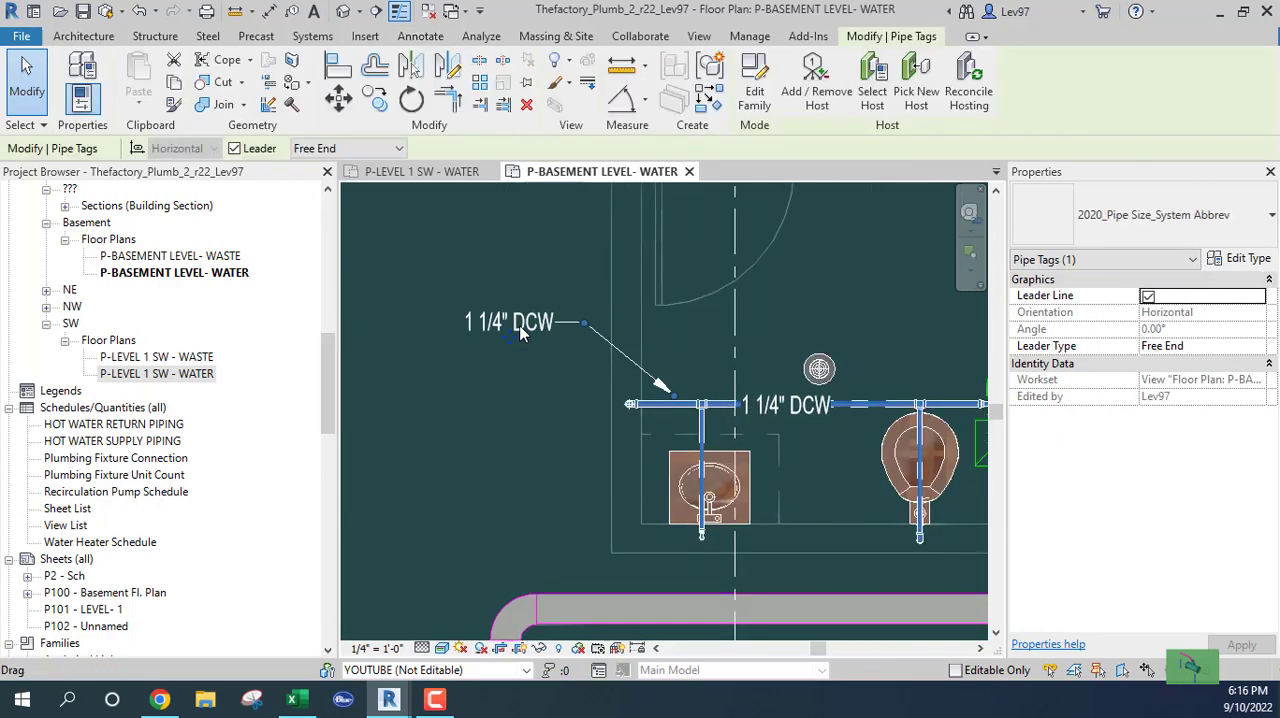
key(Delete)
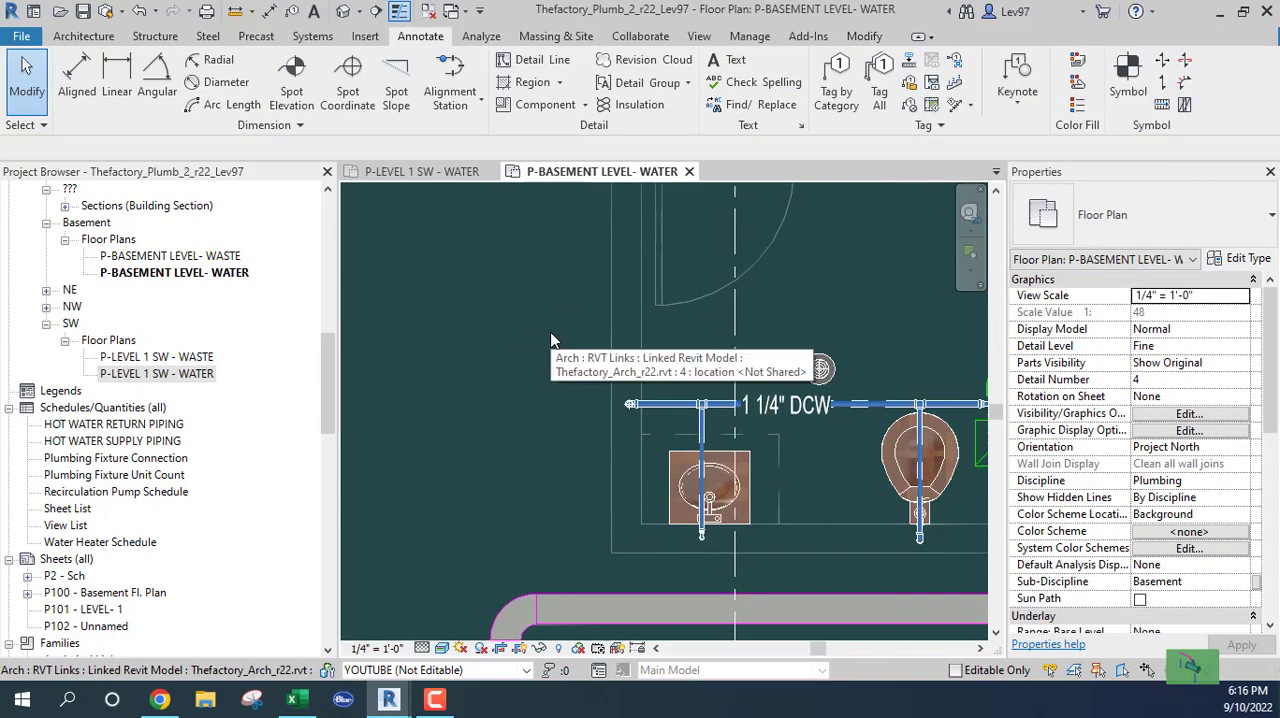
Switch to the P-LEVEL 1 SW - WATER floor plan at the corner where the vertical cold-water pipe turns horizontal
click(455, 175)
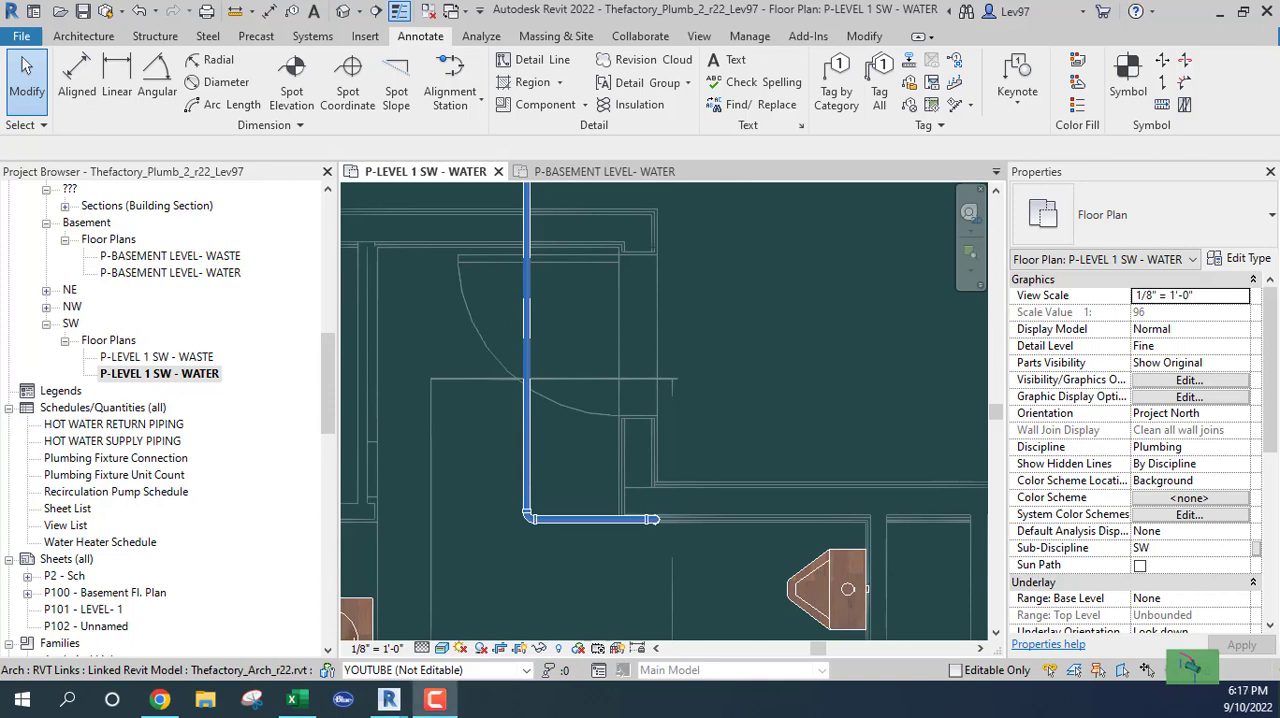
middle_drag(664, 400, 664, 410)
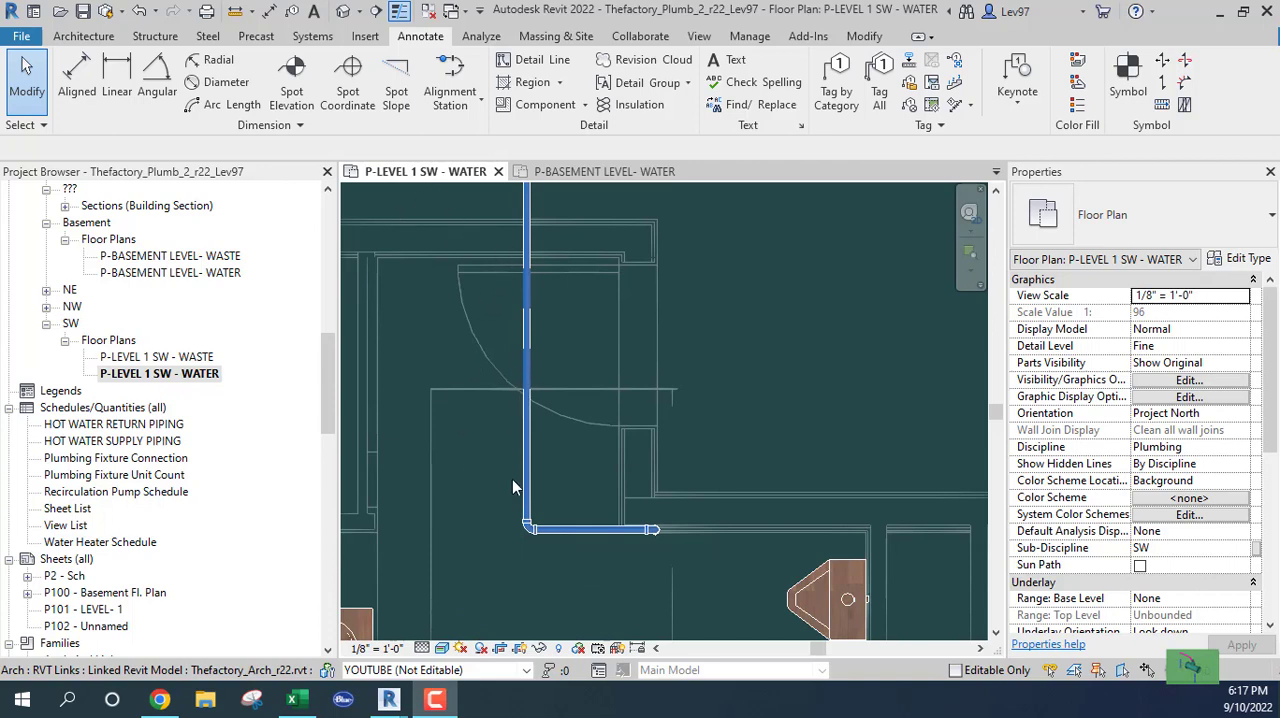
scroll(500, 530, down, 2)
scroll(603, 528, up, 4)
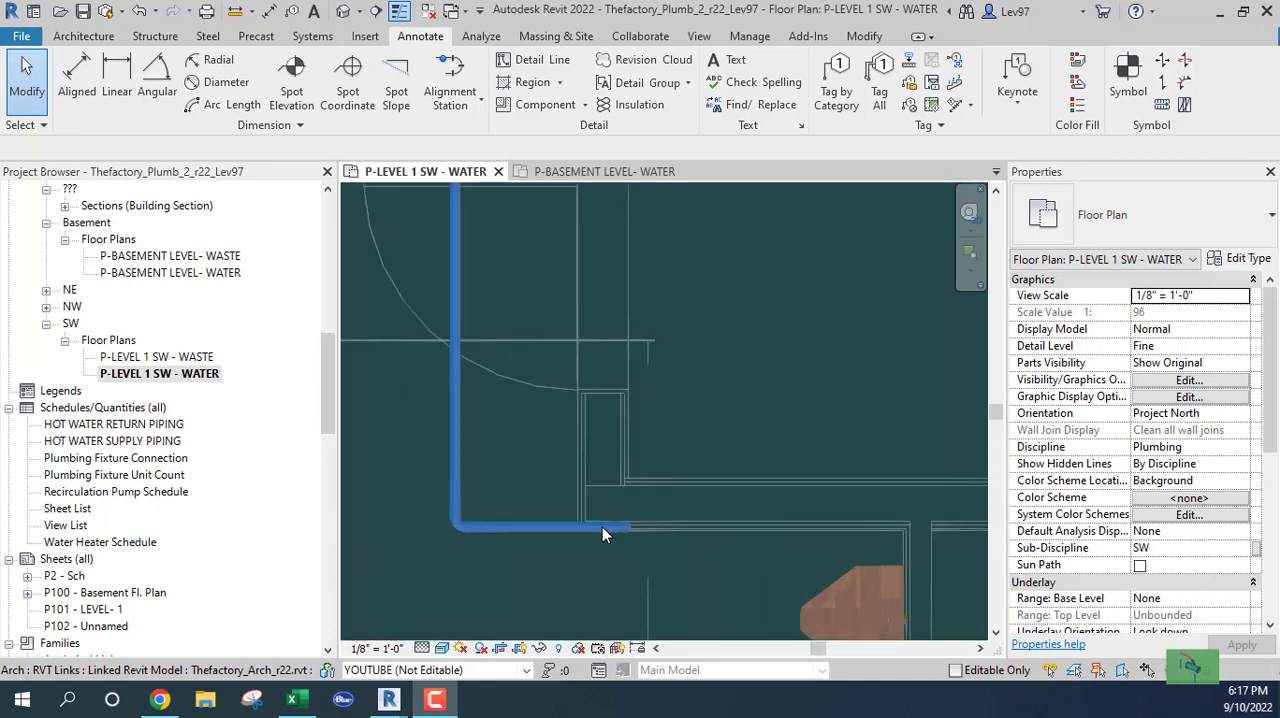
scroll(602, 527, up, 1)
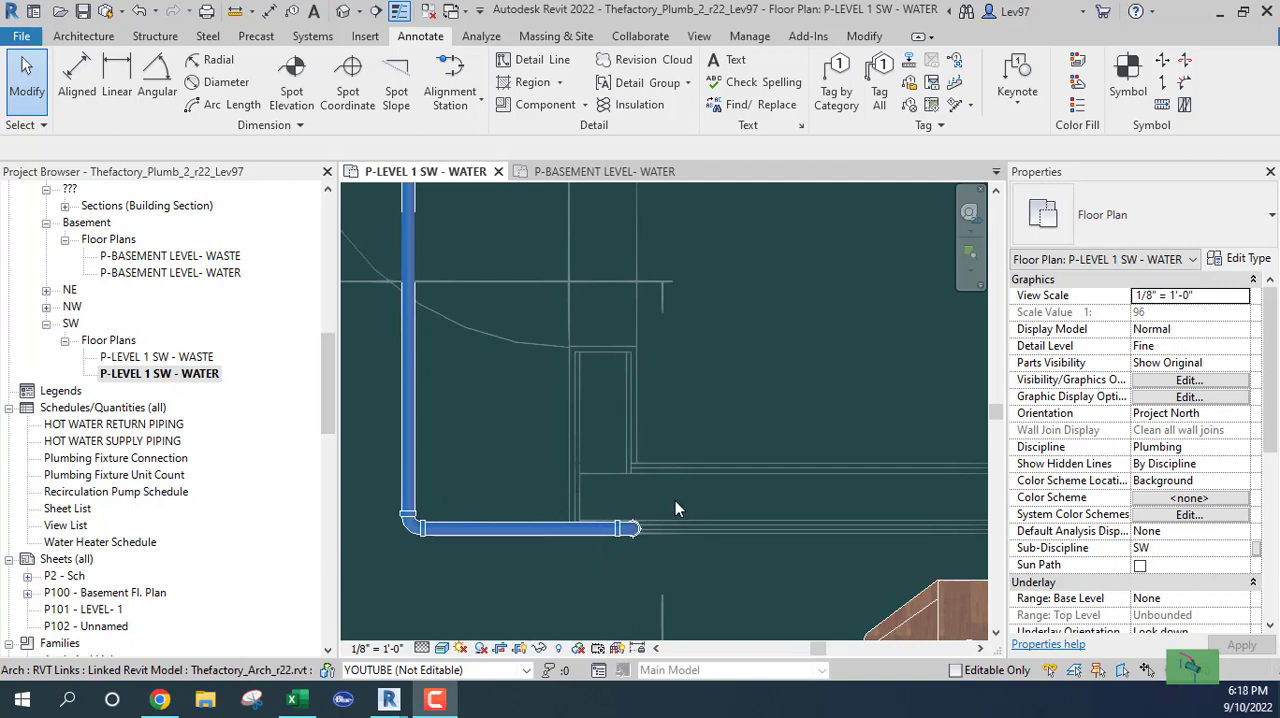
Nudge the horizontal 1 1/4" cold-water pipe below the corner elbow upward six increments in the Level 1 water plan
click(522, 530)
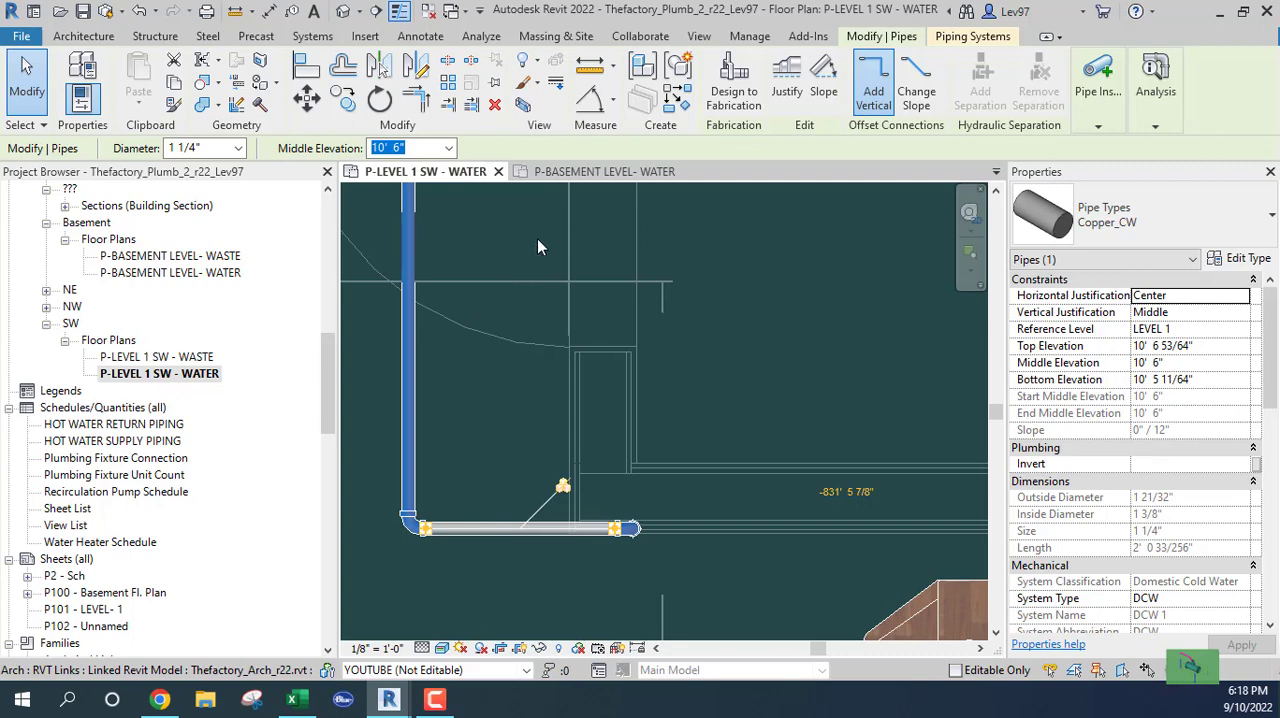
click(582, 172)
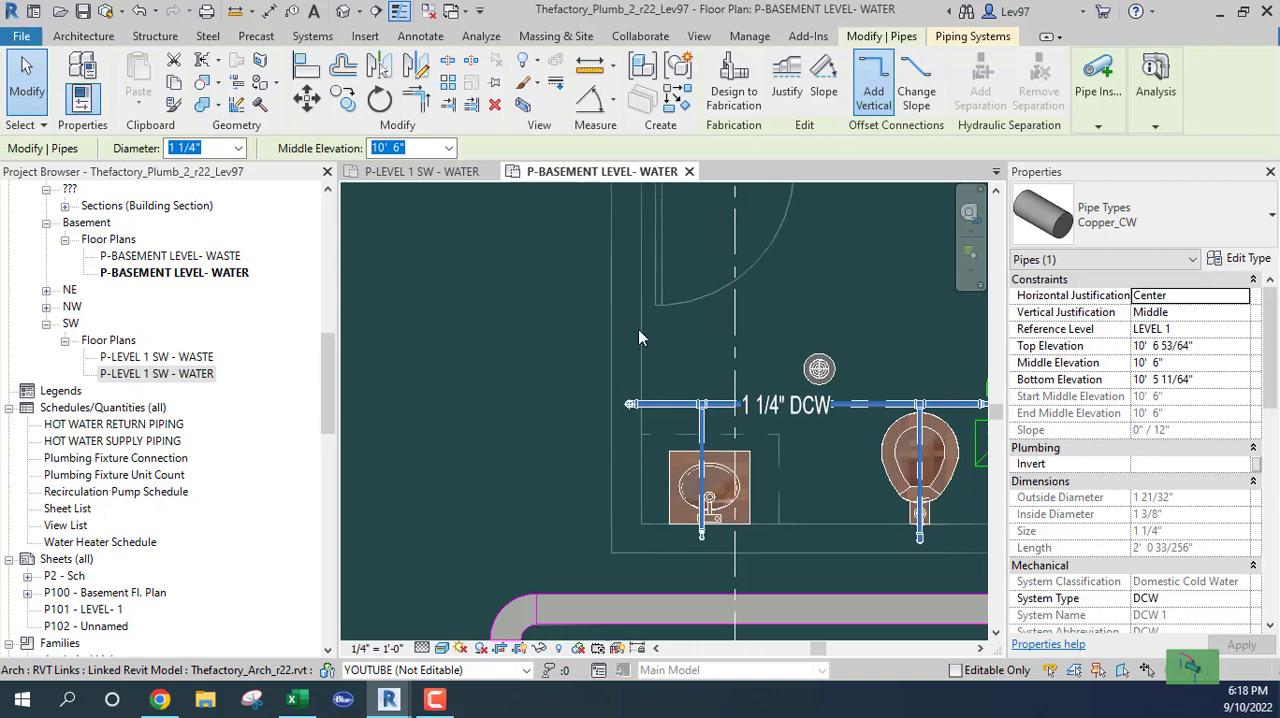
click(430, 172)
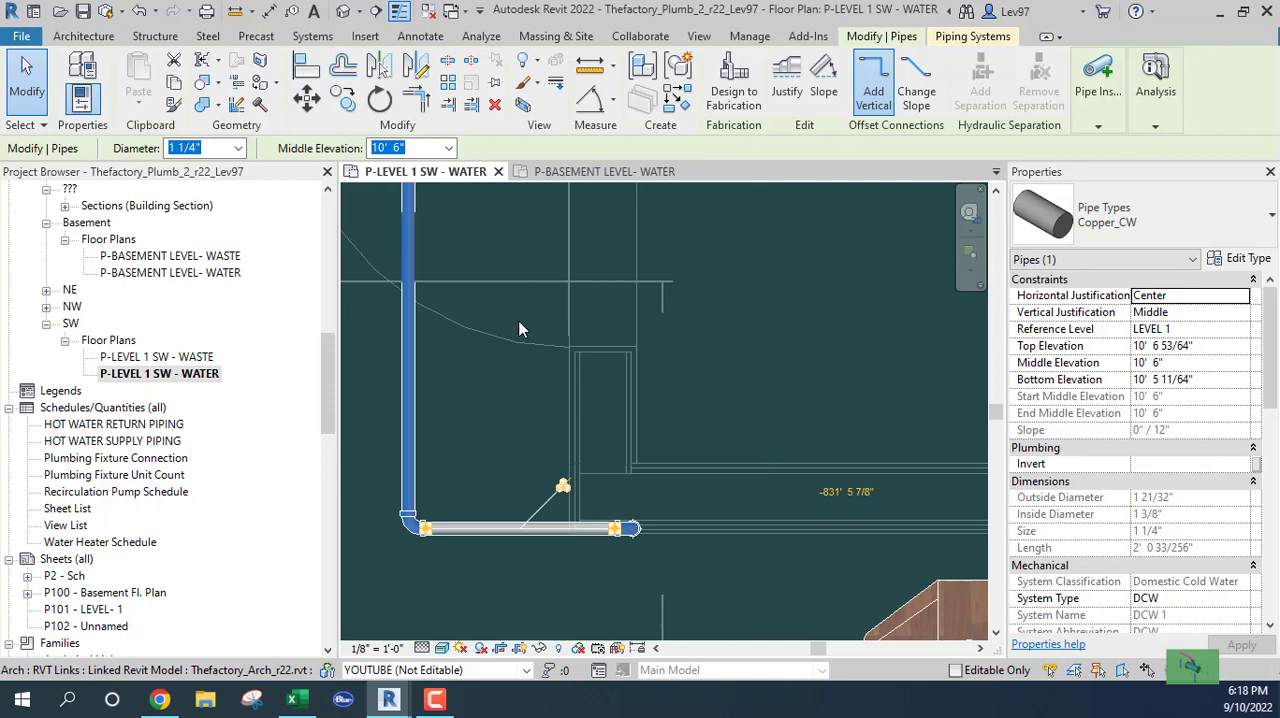
key(Up)
key(Up)
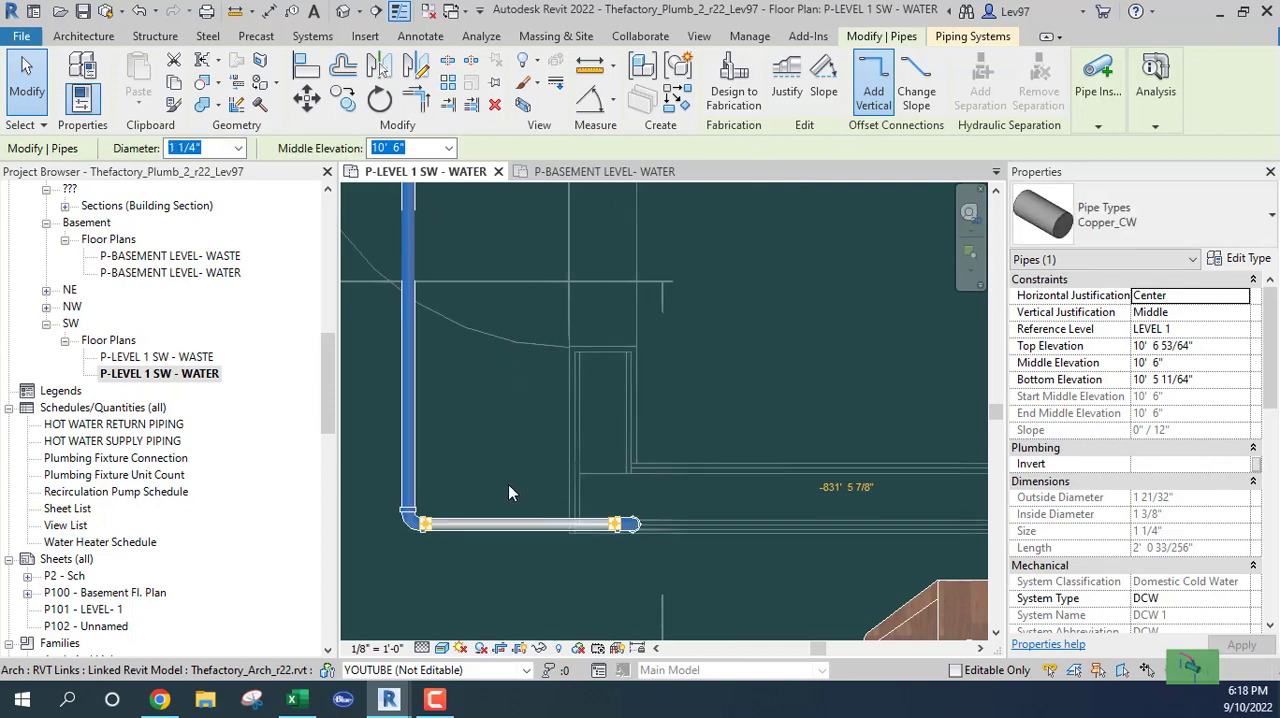
key(Up)
key(Up)
key(Up)
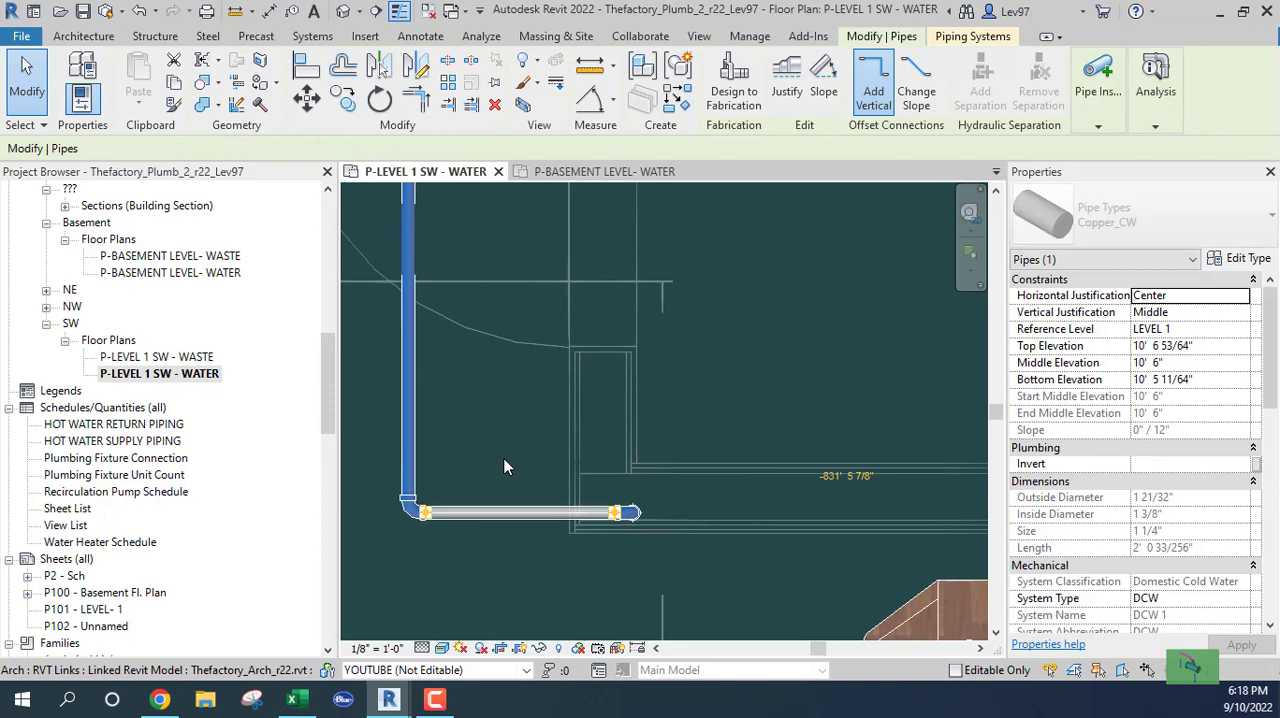
key(Up)
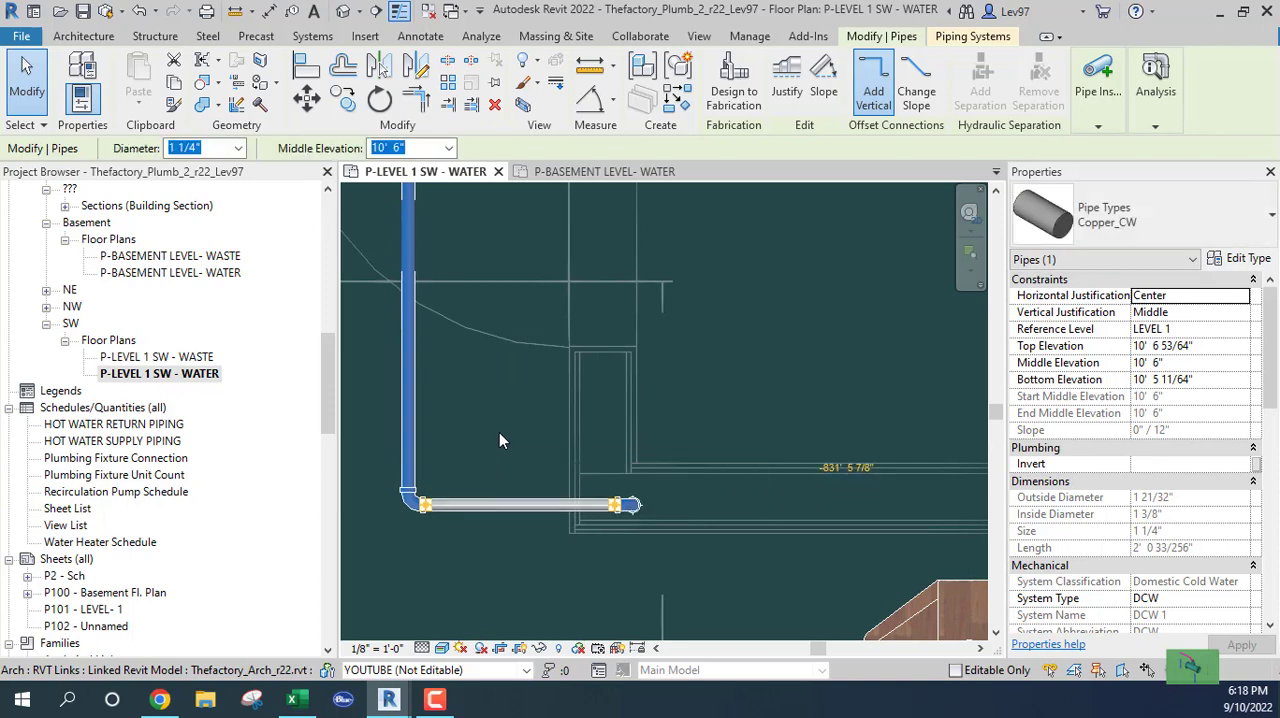
Examine the cold-water run along the sinks and toilets in the P-BASEMENT LEVEL- WATER plan relative to the nearby ductwork
click(580, 171)
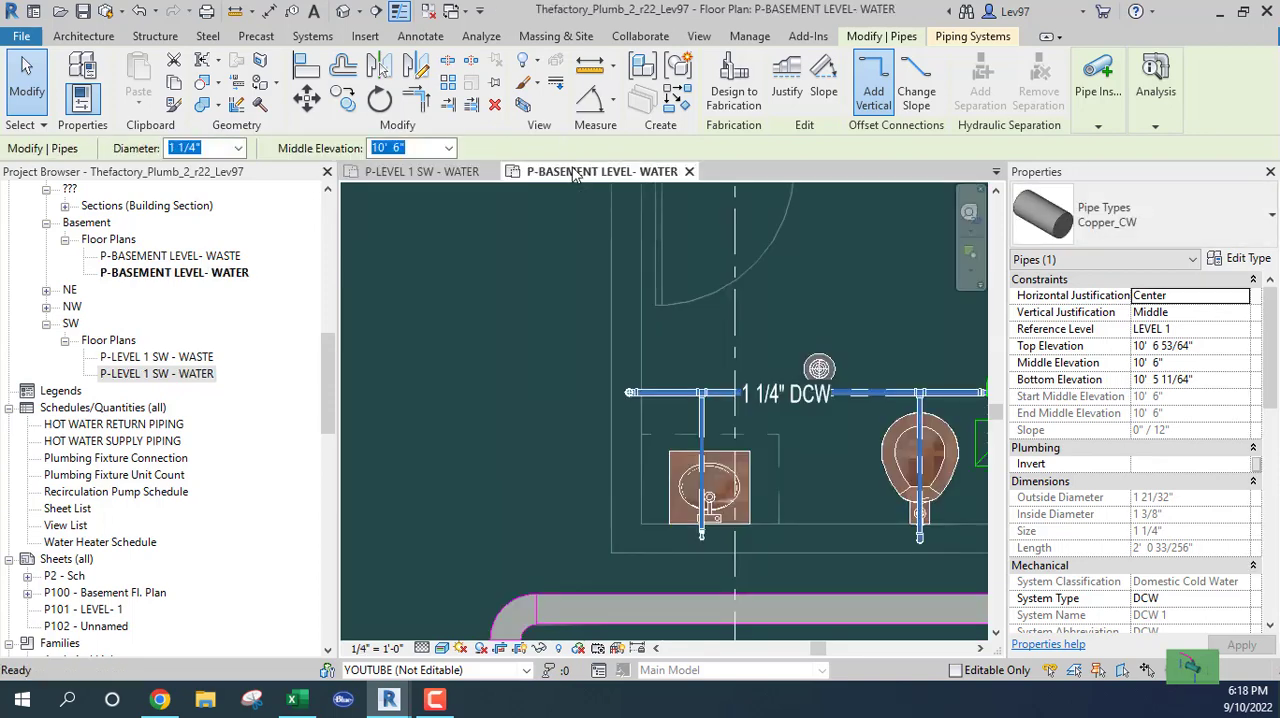
middle_drag(586, 403, 413, 424)
scroll(658, 388, up, 1)
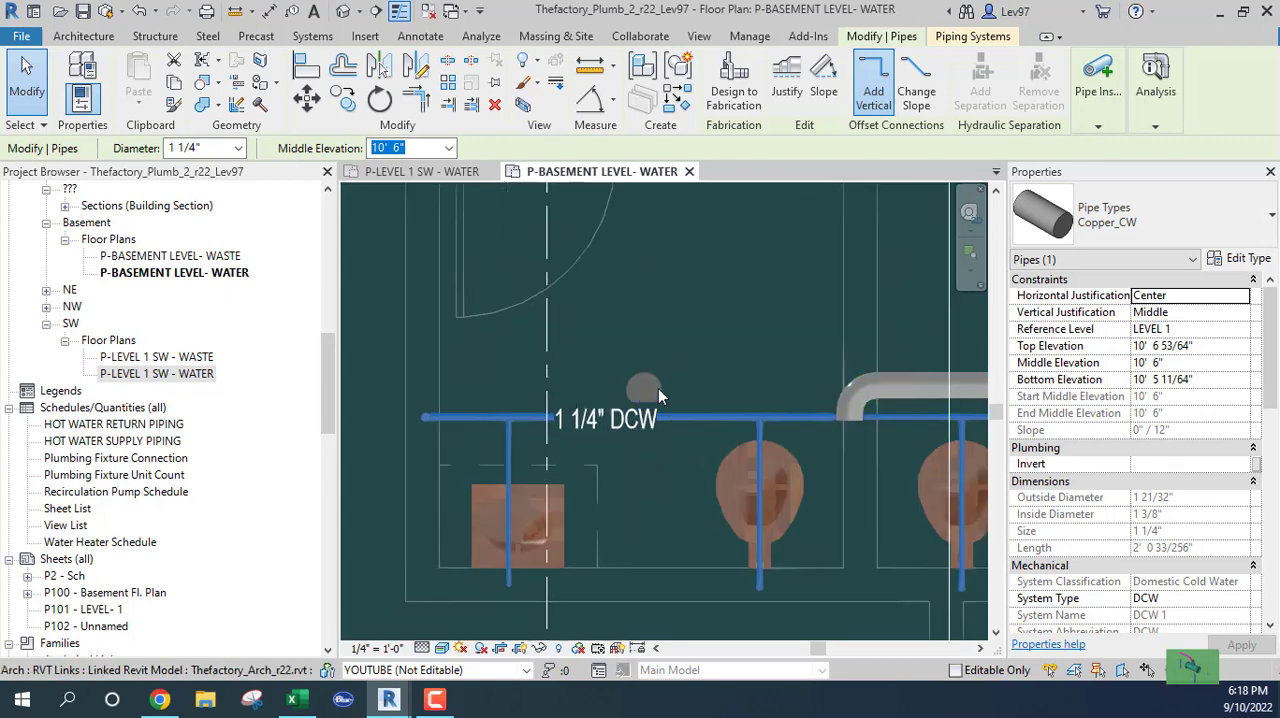
middle_drag(657, 478, 412, 482)
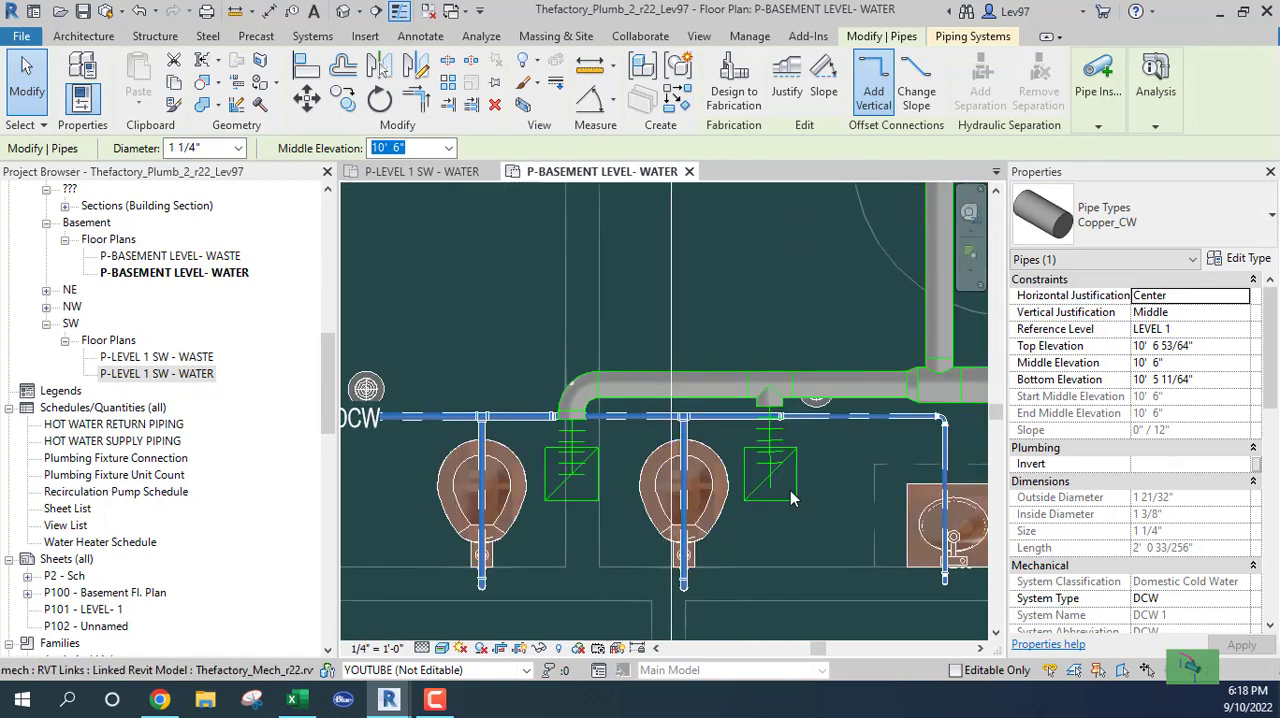
scroll(769, 526, down, 2)
middle_drag(794, 520, 648, 515)
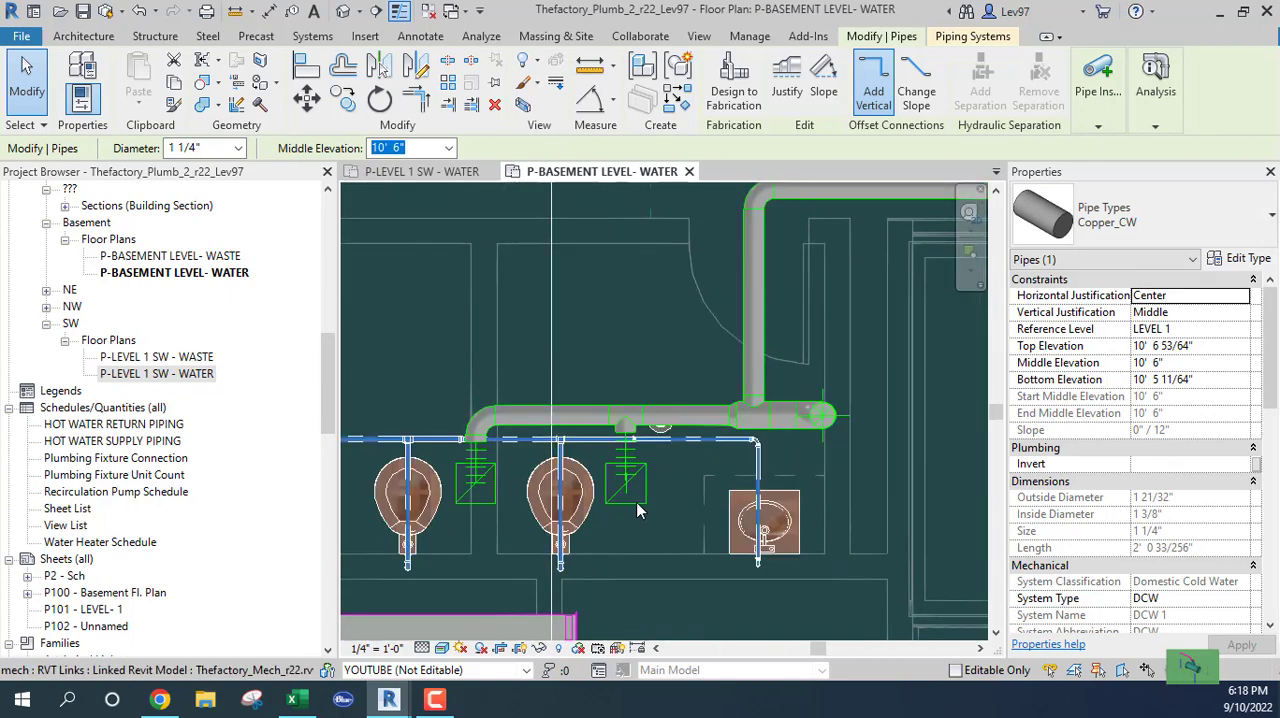
scroll(636, 503, down, 1)
scroll(624, 450, down, 1)
middle_drag(628, 378, 875, 355)
scroll(699, 355, down, 1)
middle_drag(682, 353, 637, 341)
middle_drag(539, 336, 659, 395)
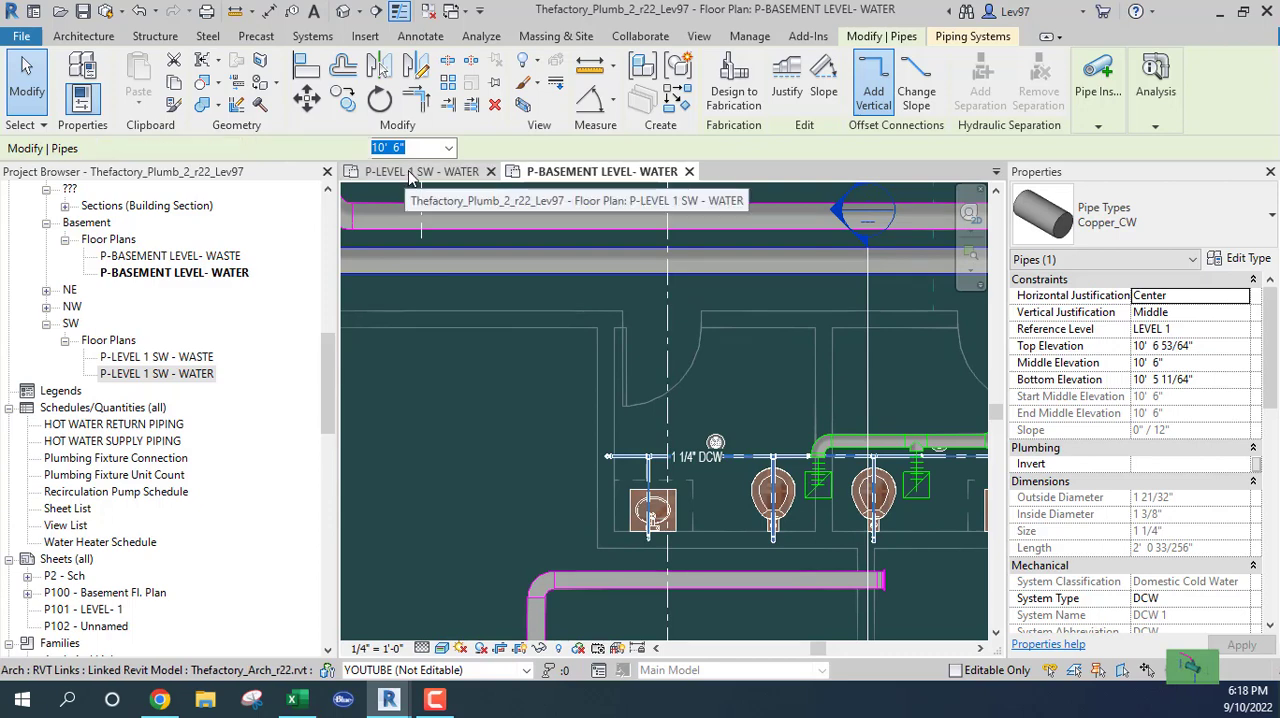
In the Level 1 water plan, switch the 3" DCW tag at the tee to a Free End leader and level its elbow with the text
click(412, 172)
scroll(472, 418, down, 1)
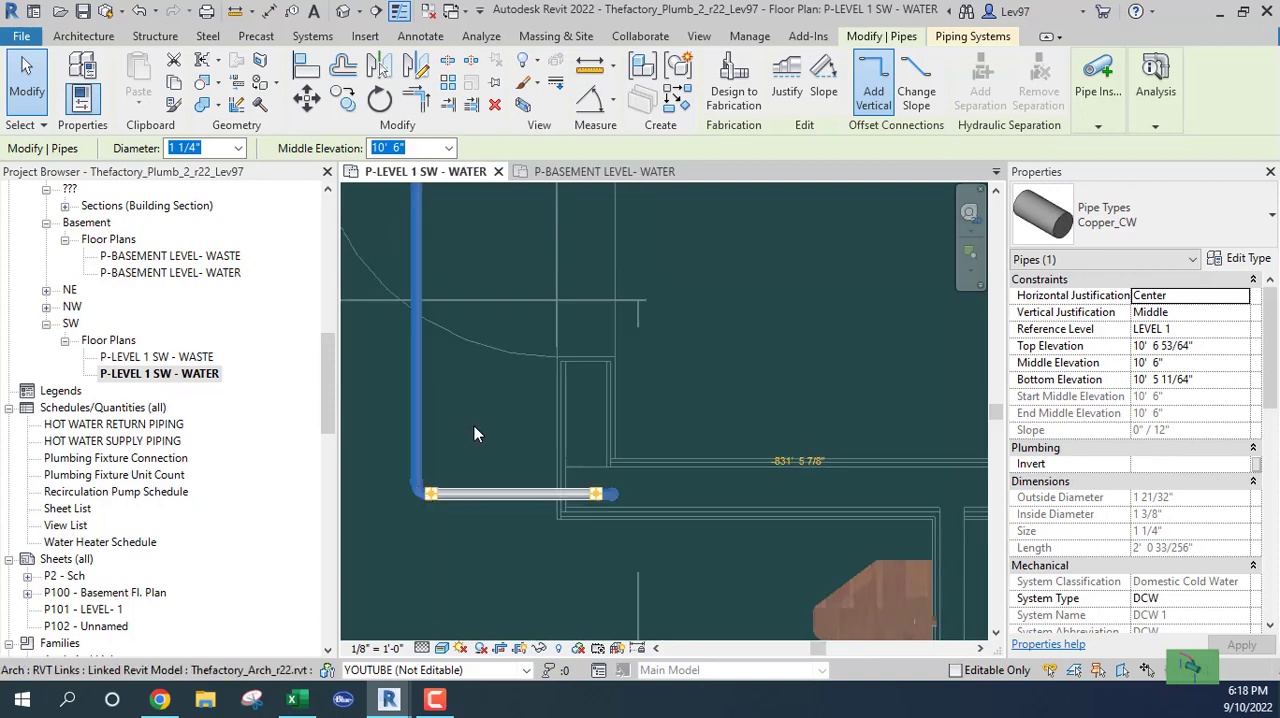
key(Escape)
scroll(474, 421, down, 1)
scroll(477, 412, down, 2)
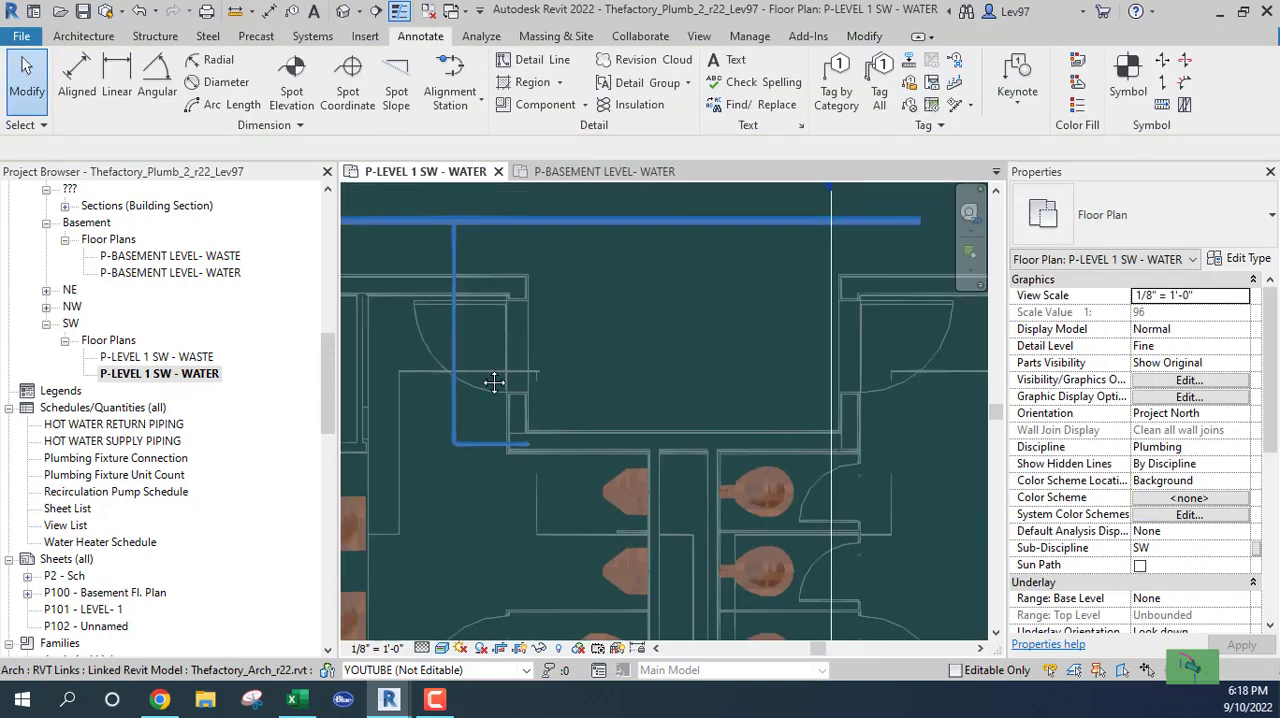
middle_drag(495, 383, 507, 604)
middle_drag(627, 521, 813, 544)
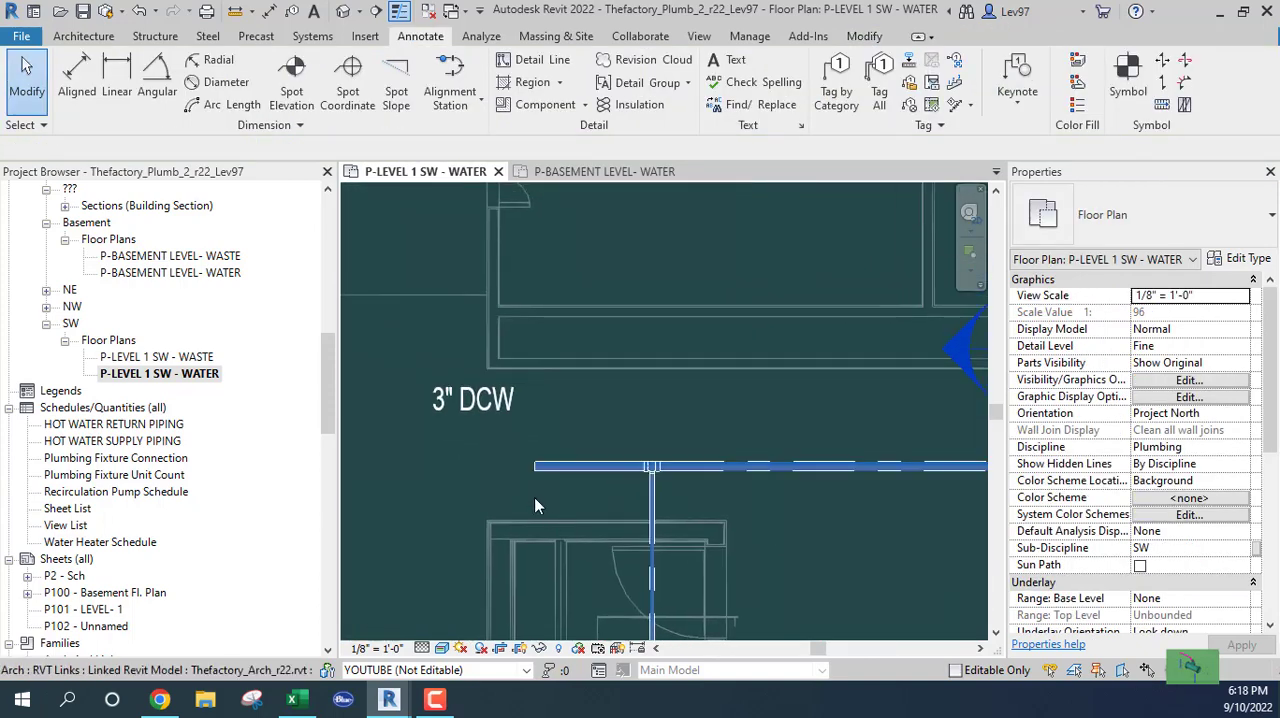
click(440, 400)
click(234, 148)
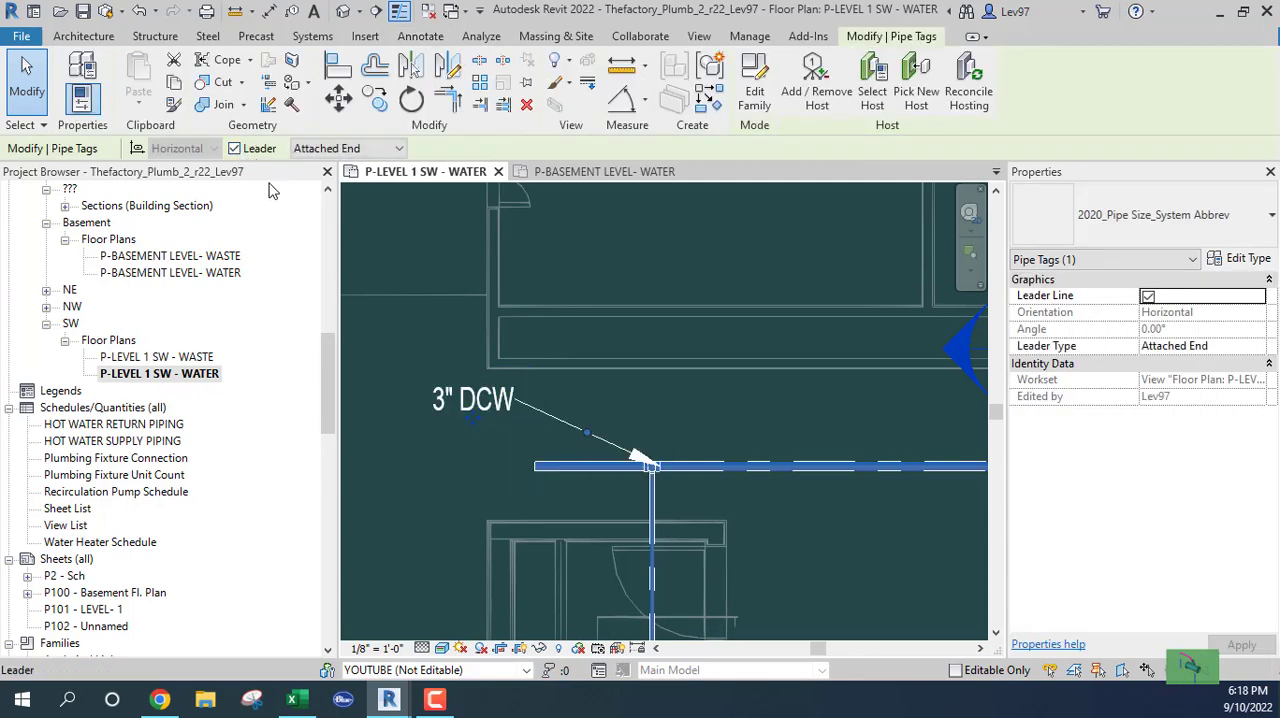
click(399, 150)
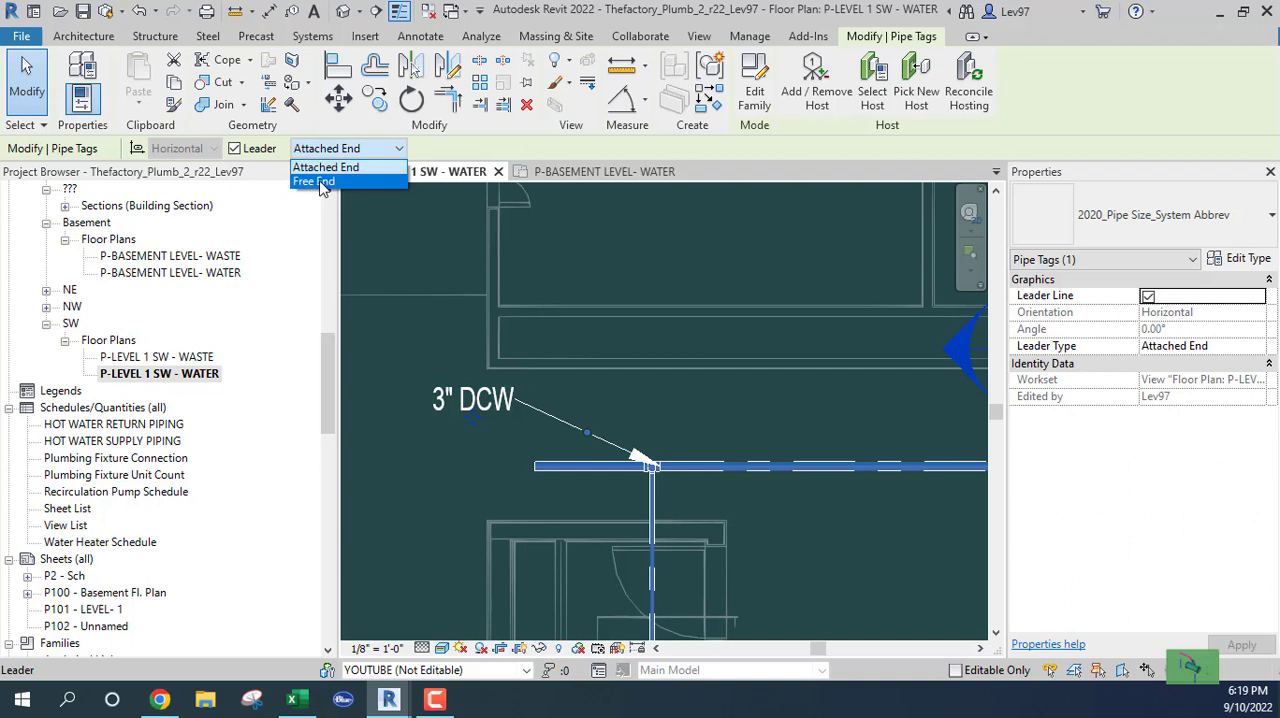
click(318, 183)
drag(588, 433, 543, 399)
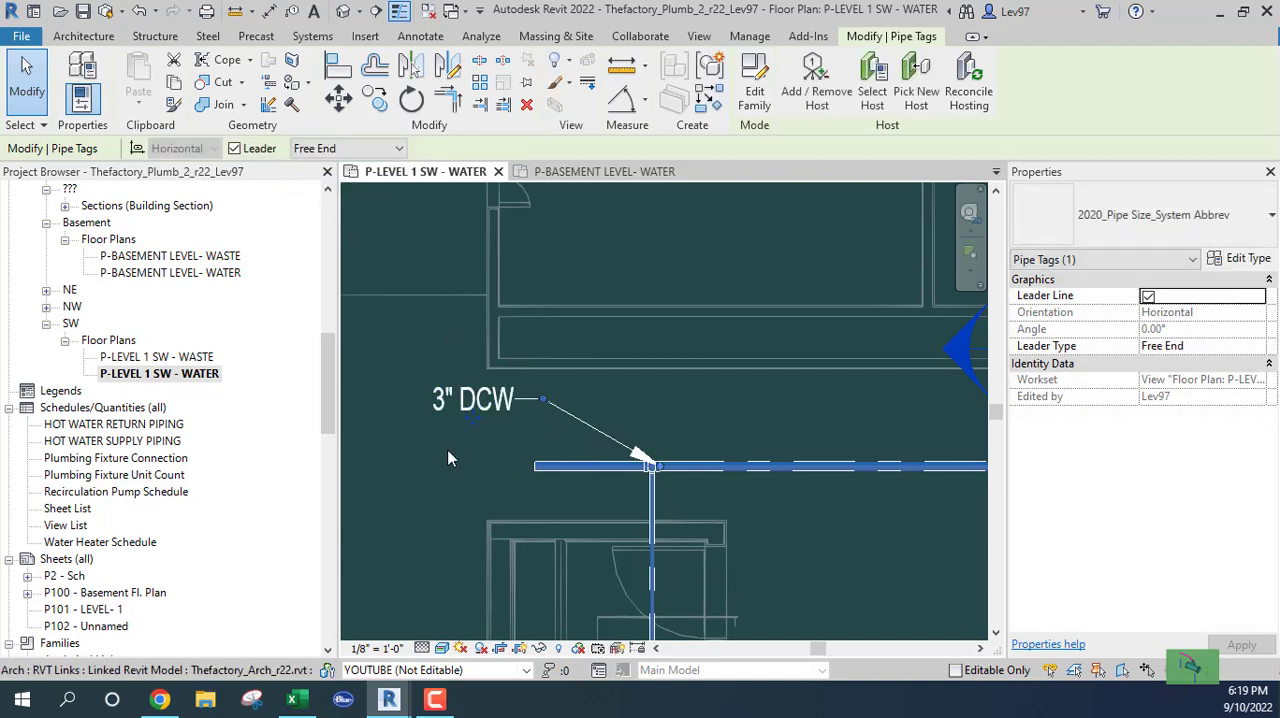
Delete the 3" DCW tag and retag the short main left of the tee with an elbowed Free End leader, text to the upper left
key(Delete)
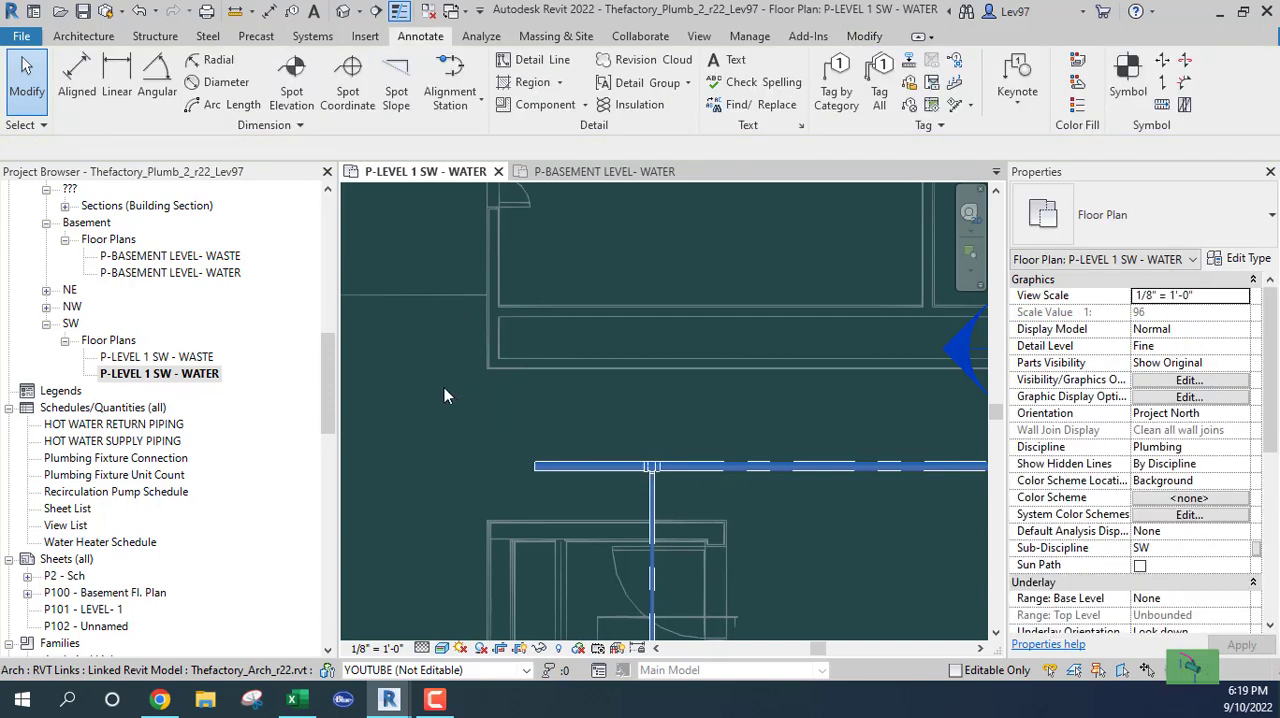
click(836, 80)
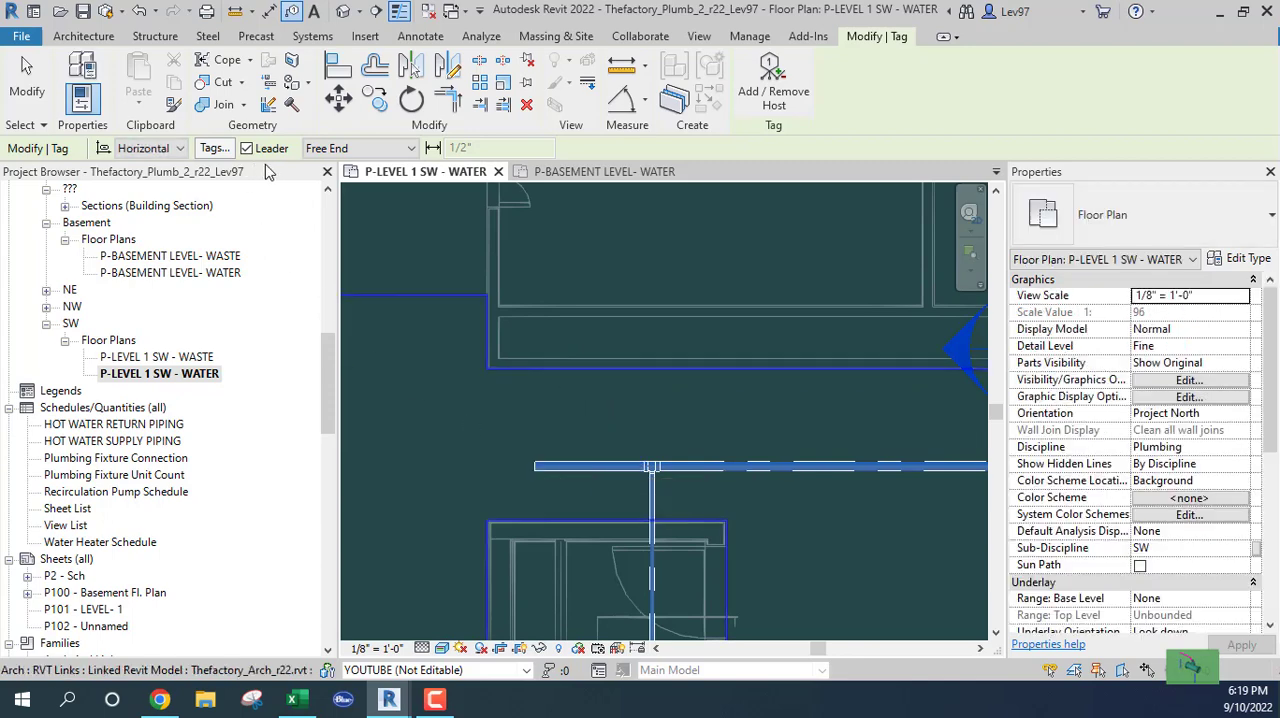
click(589, 467)
click(580, 413)
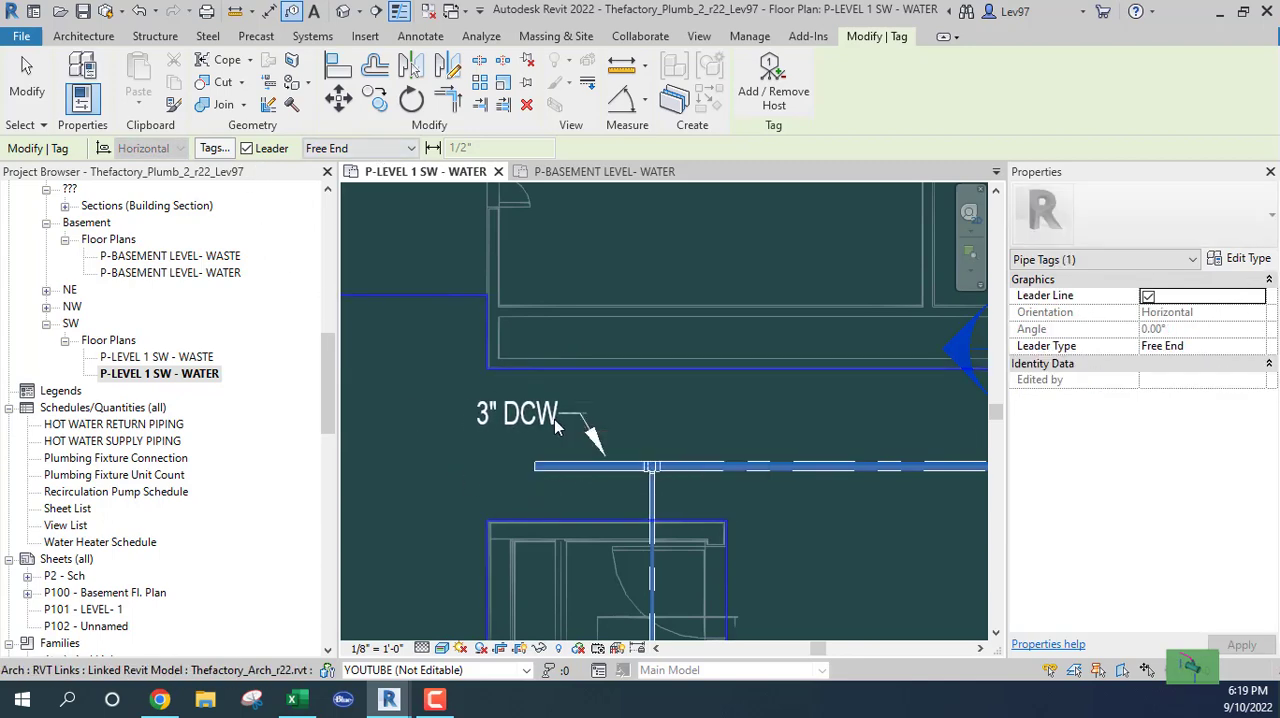
click(541, 416)
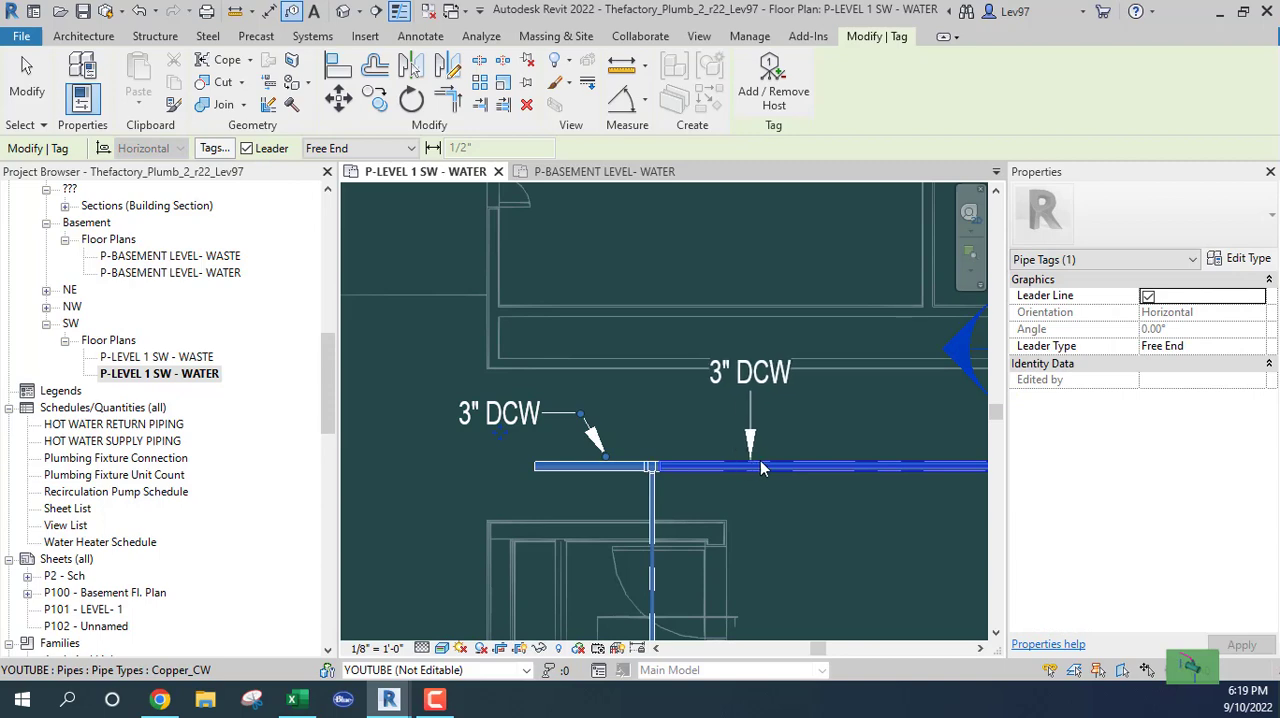
Tag the long 3" cold-water main right of the tee by category without a leader, placing the text on the pipe
scroll(760, 475, down, 3)
middle_drag(778, 491, 527, 497)
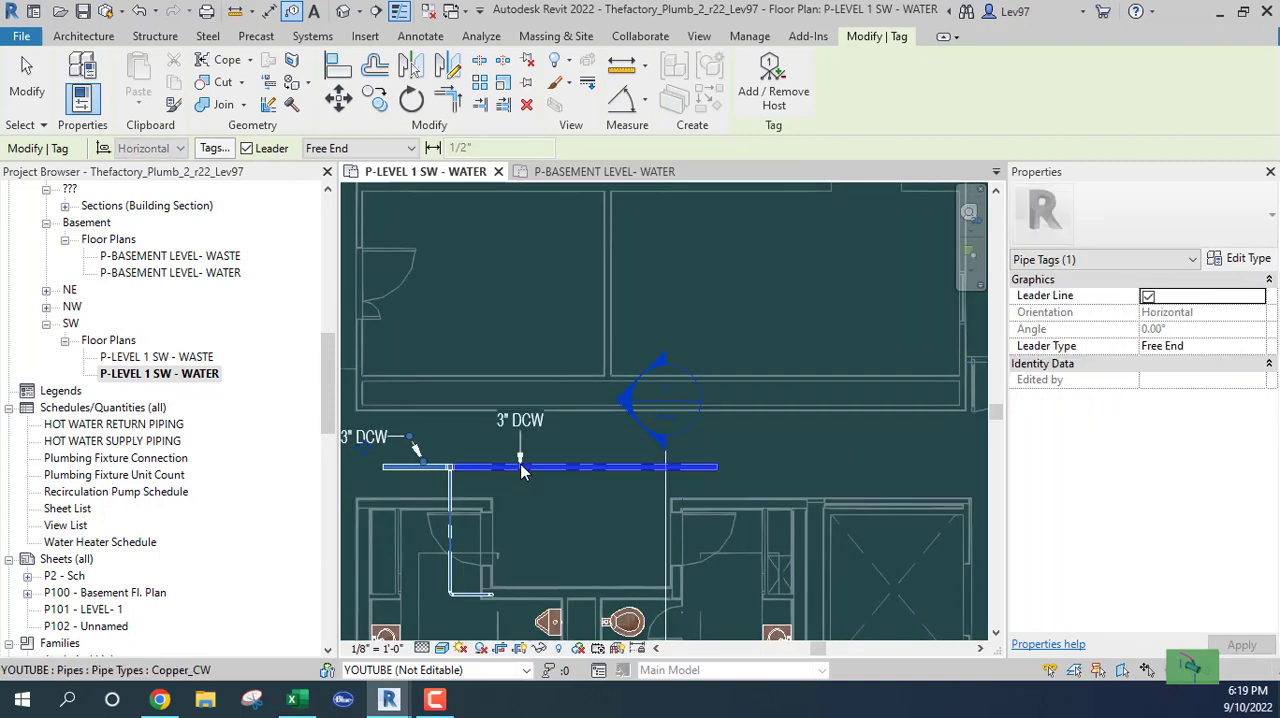
key(Escape)
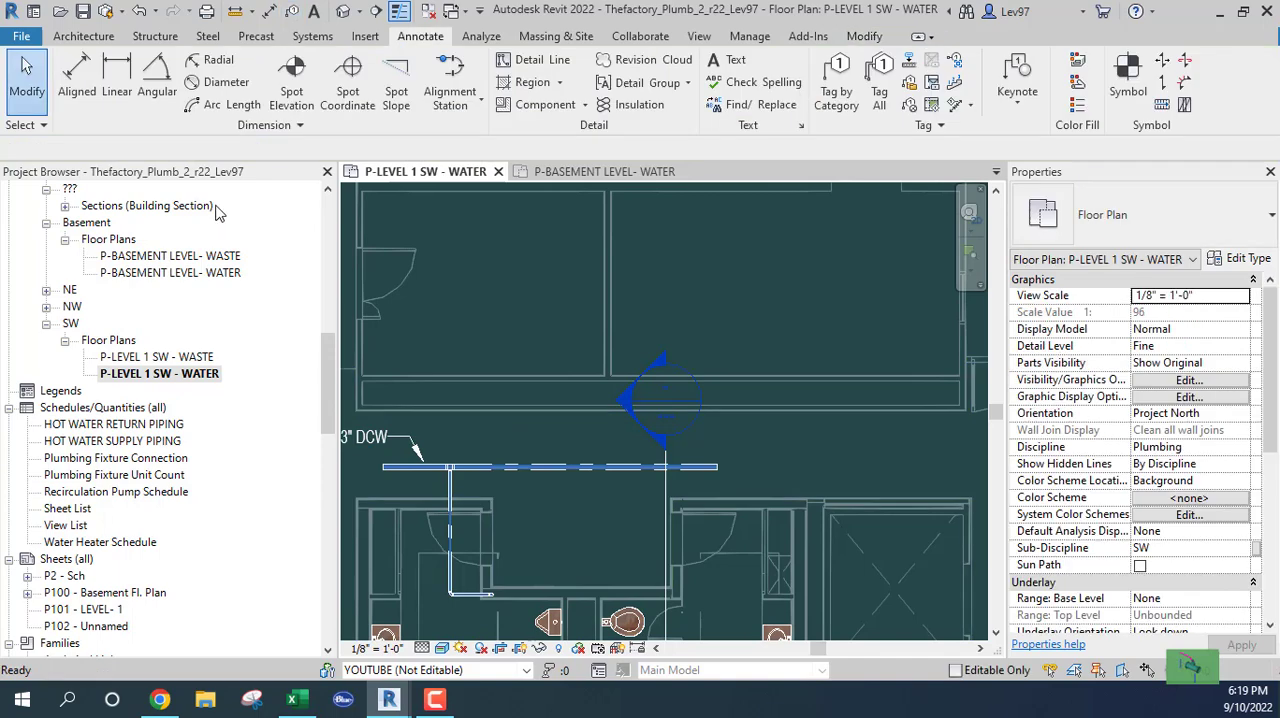
click(836, 80)
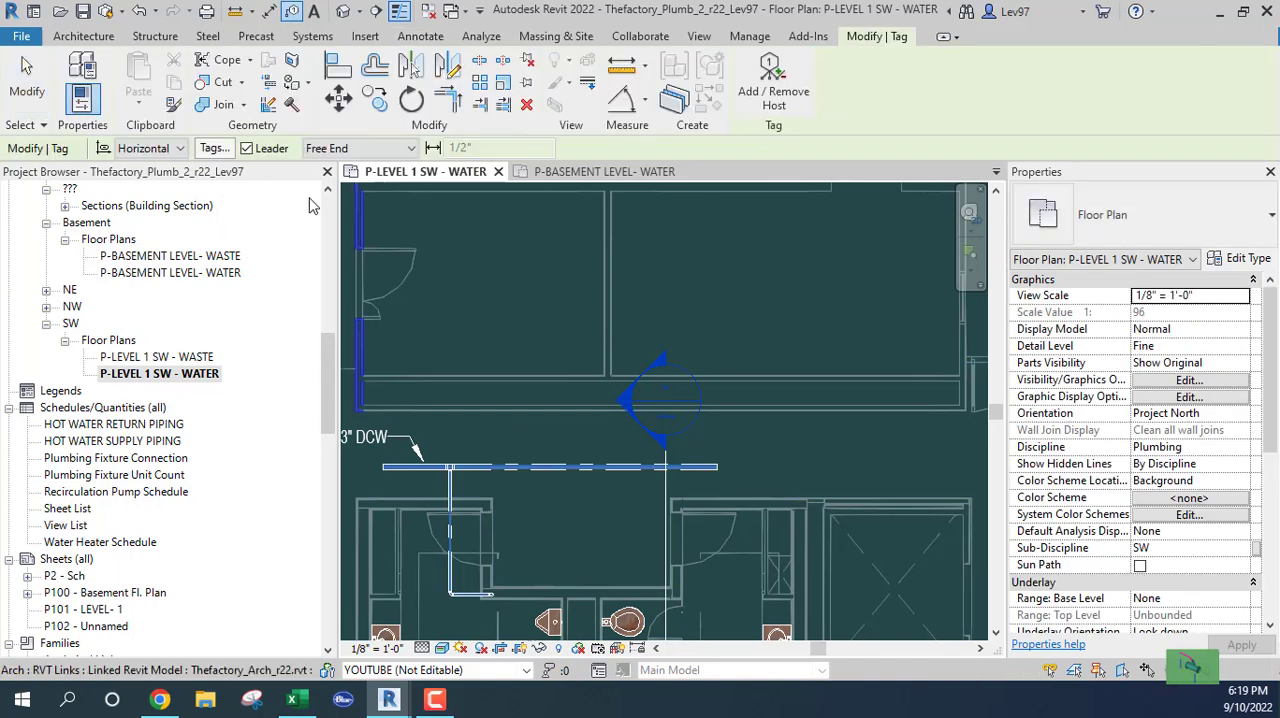
click(246, 148)
click(555, 450)
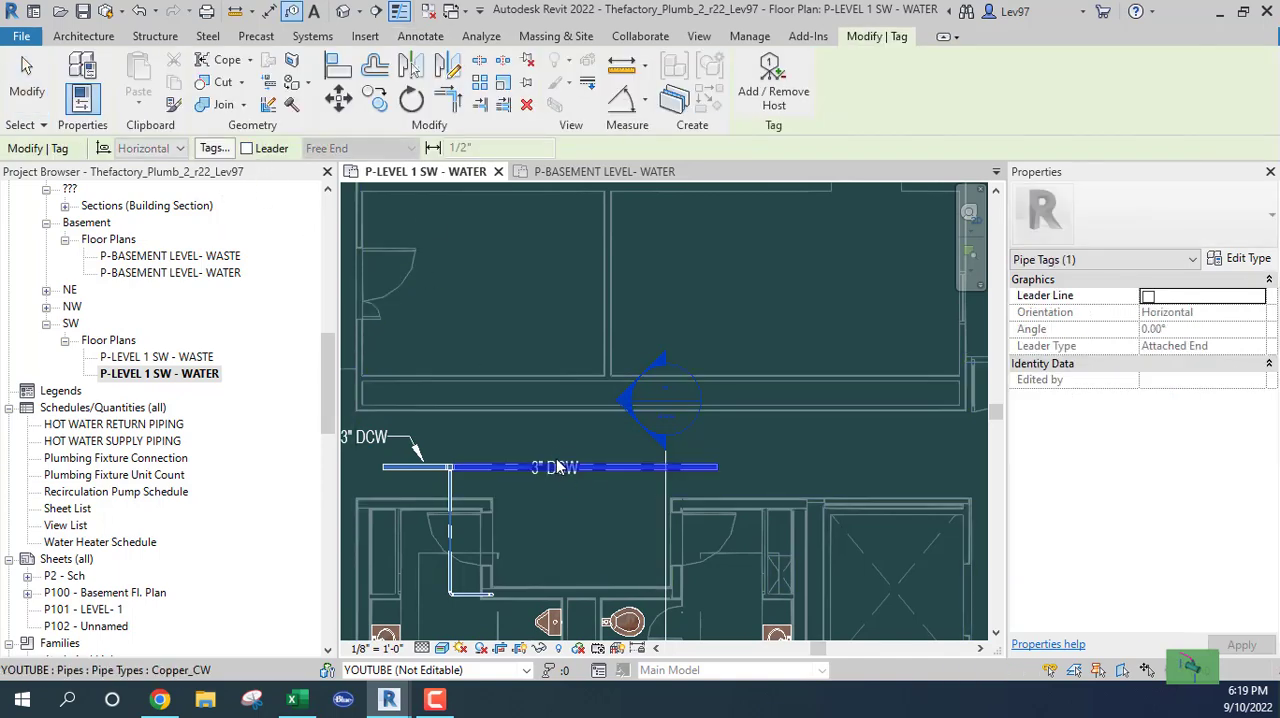
key(Escape)
Move the 3" DCW leader tag at the short main segment to just below the pipe
middle_drag(583, 528, 692, 506)
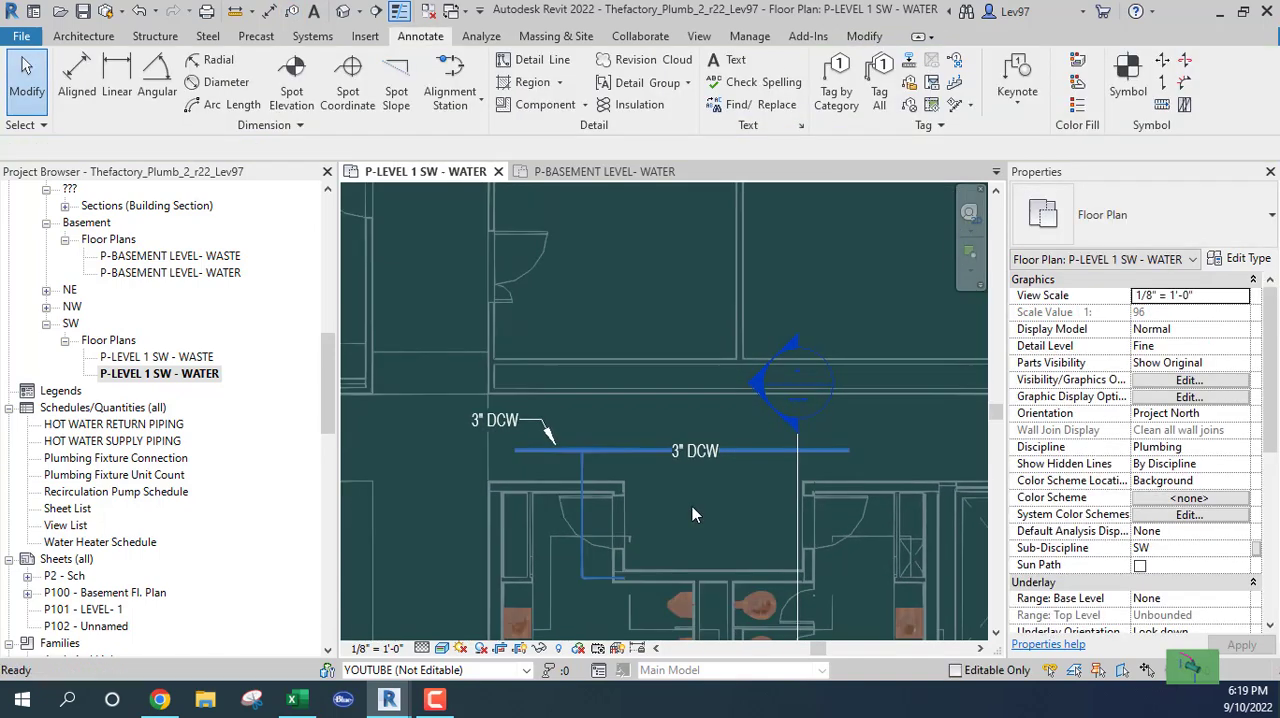
click(489, 421)
ctrl+drag(501, 431, 532, 471)
scroll(558, 455, up, 4)
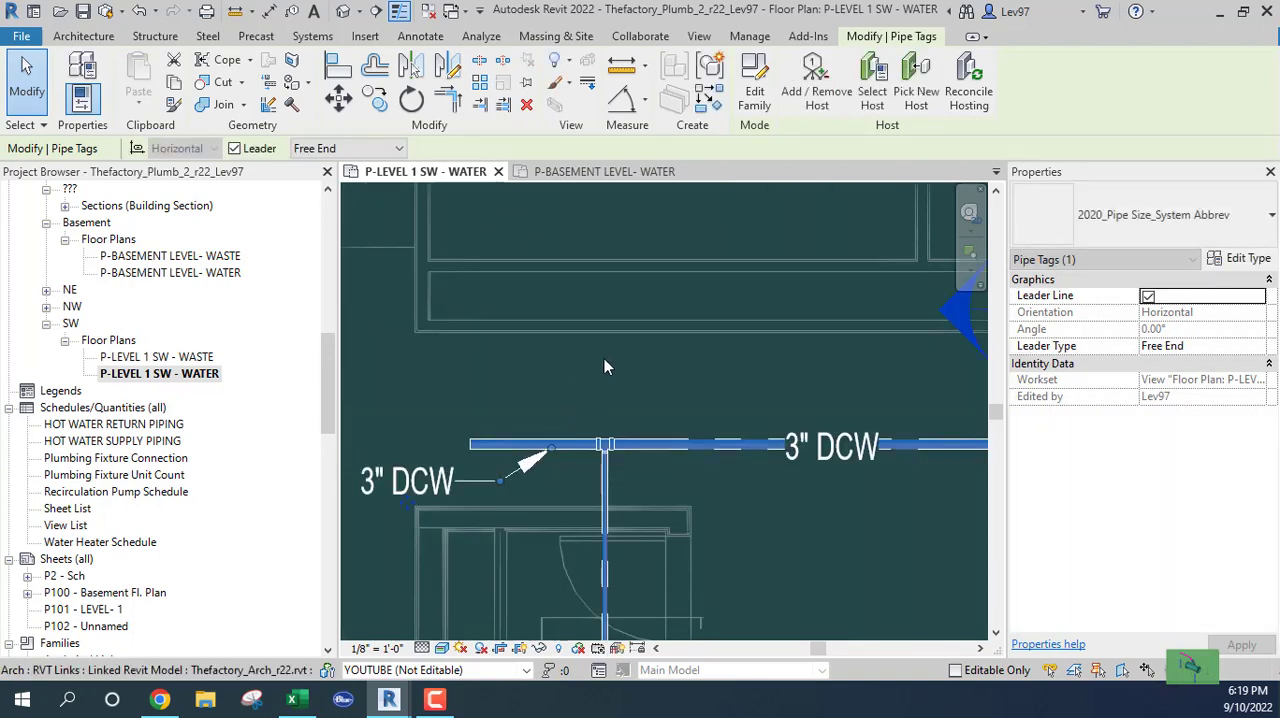
click(626, 390)
Start placing a new pipe in the Level 1 SW water plan using the Copper_HW pipe type
scroll(627, 390, down, 1)
scroll(524, 345, down, 1)
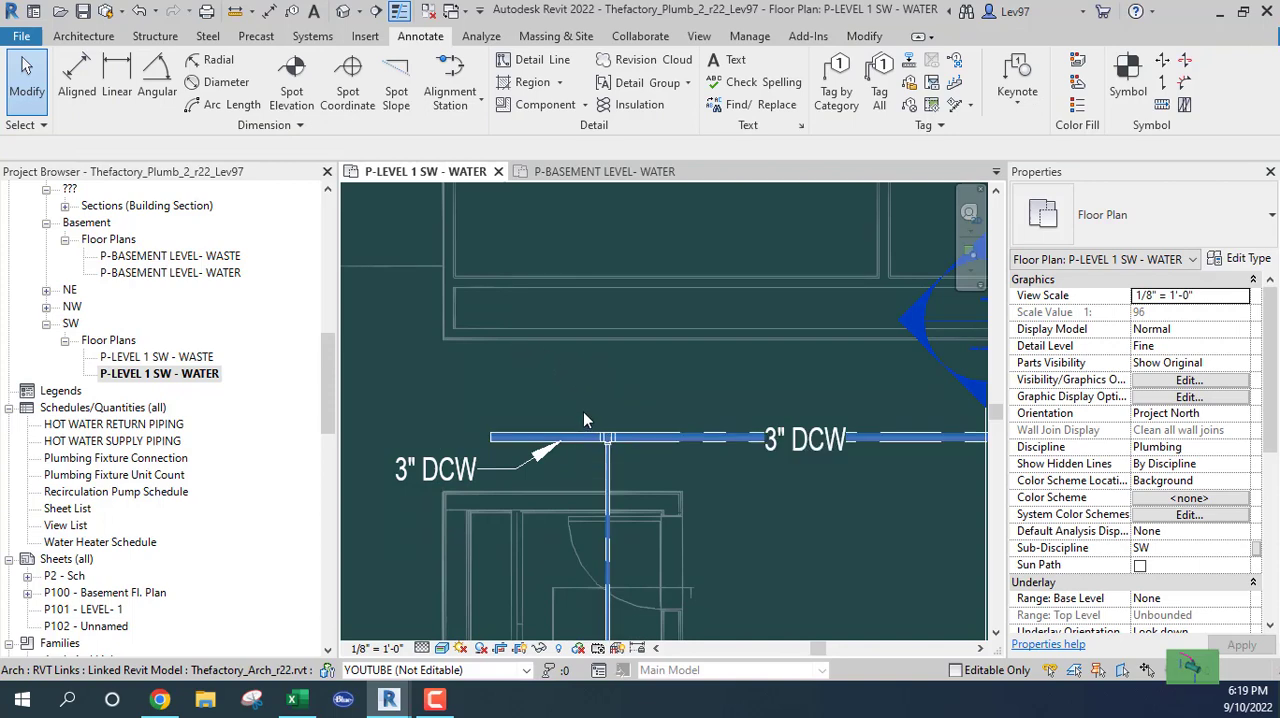
scroll(583, 411, down, 2)
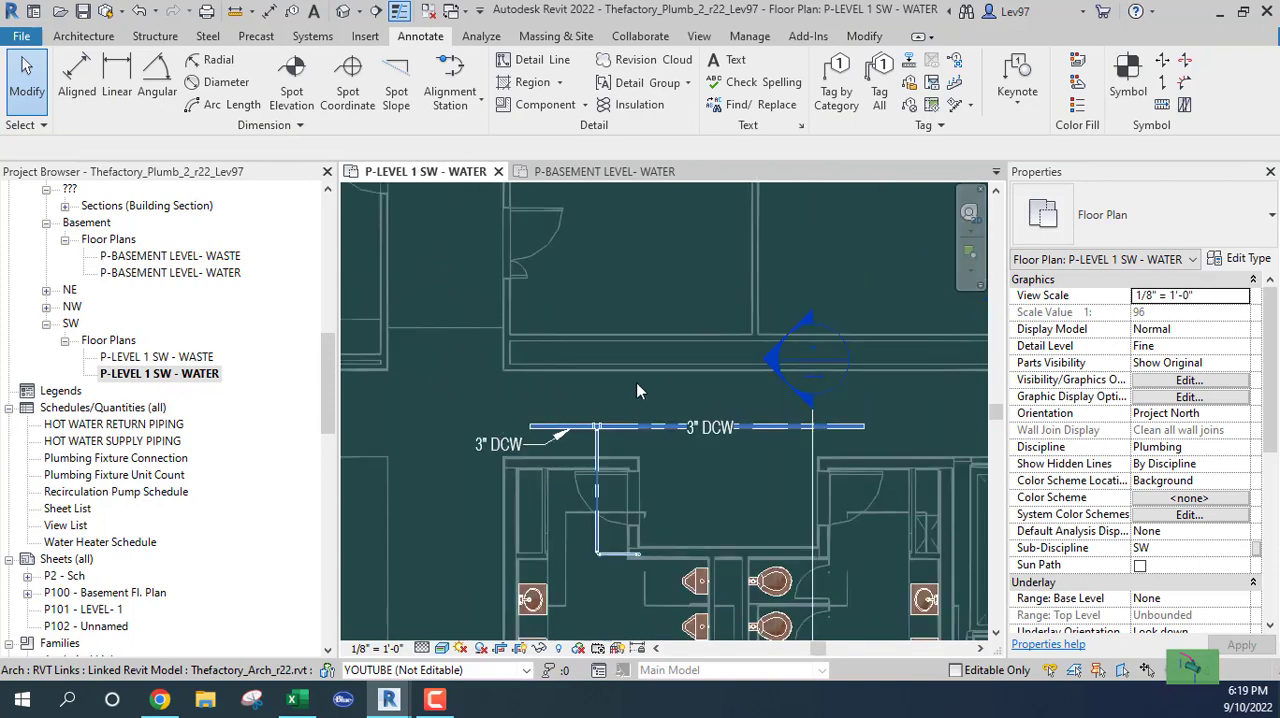
middle_drag(651, 427, 757, 397)
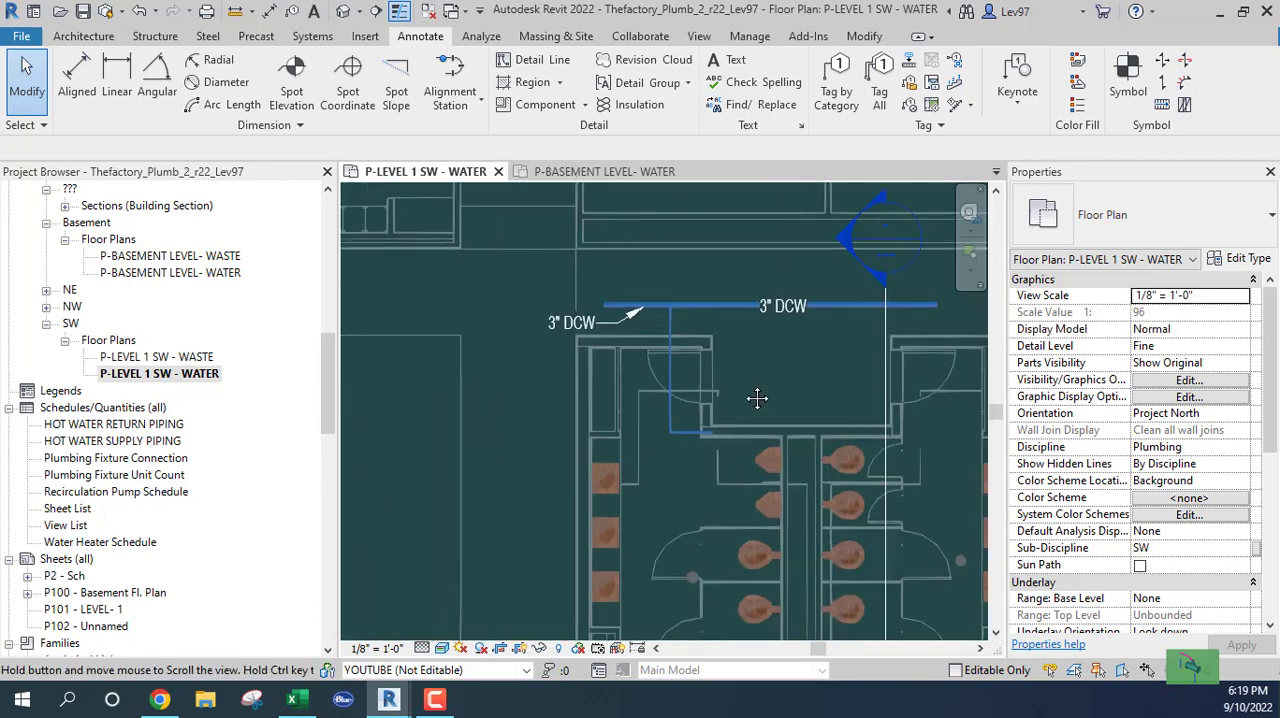
scroll(715, 449, up, 4)
scroll(764, 360, down, 1)
middle_drag(726, 470, 683, 535)
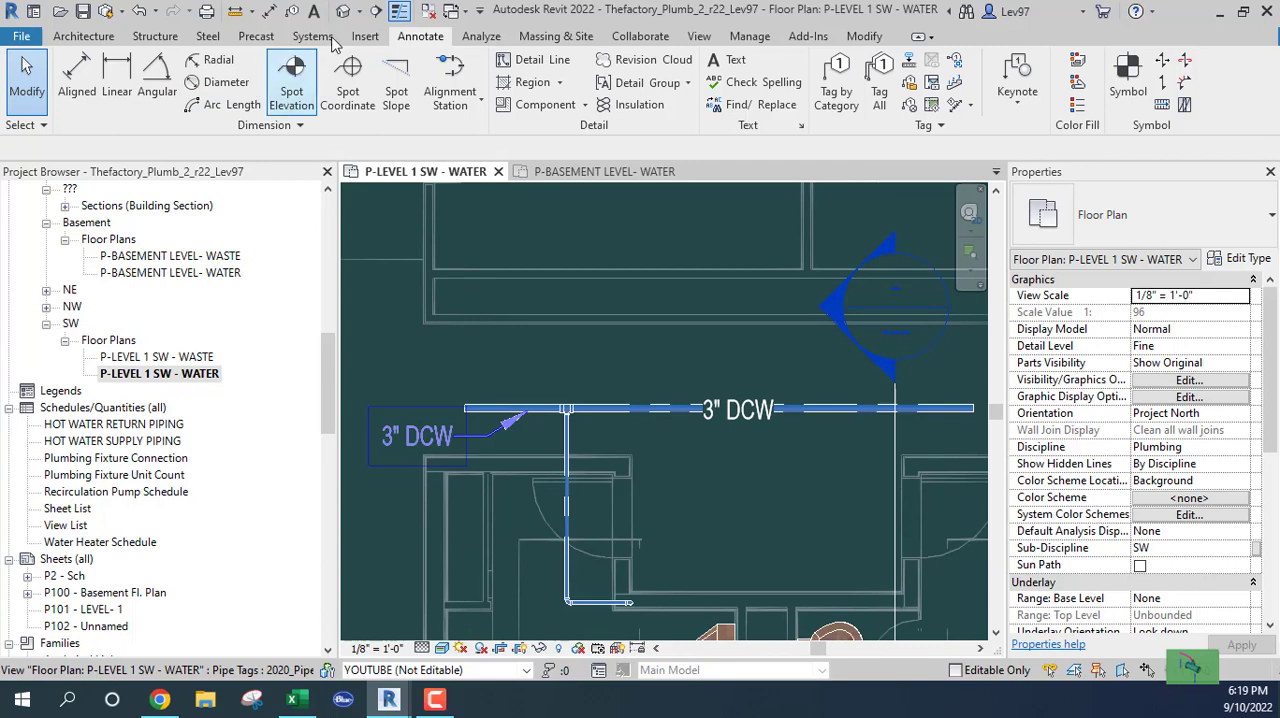
click(318, 37)
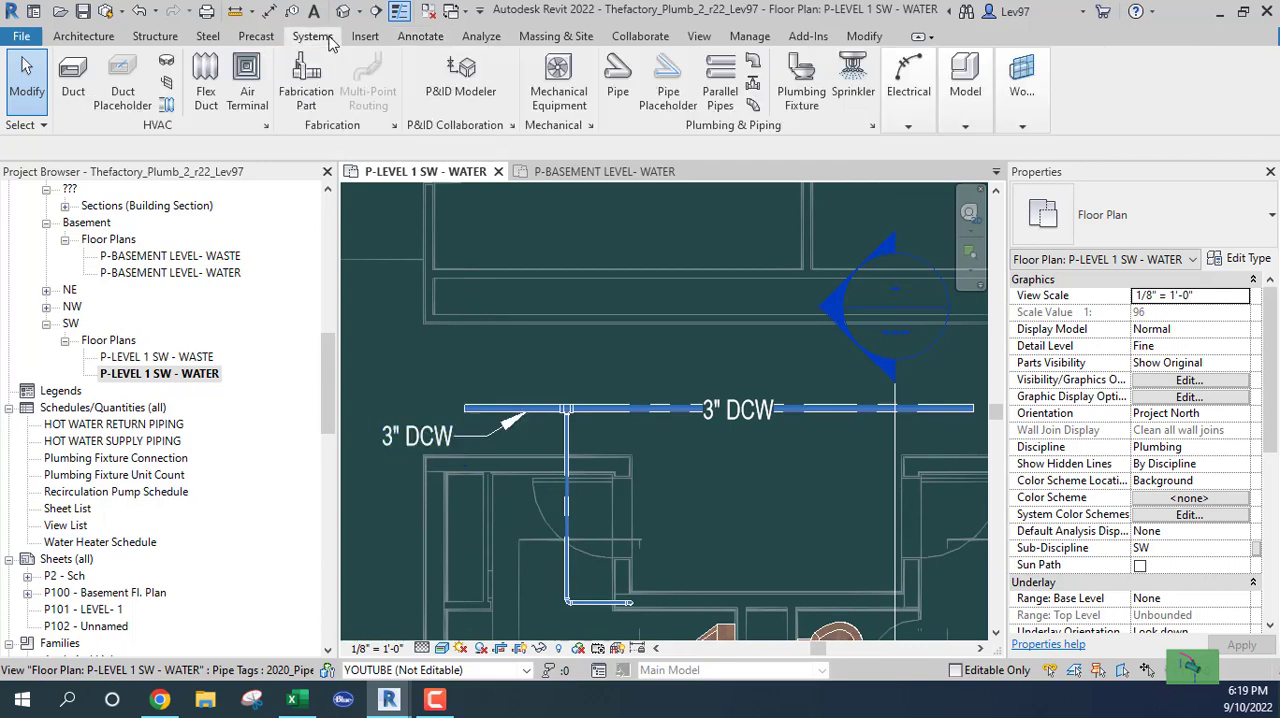
click(620, 92)
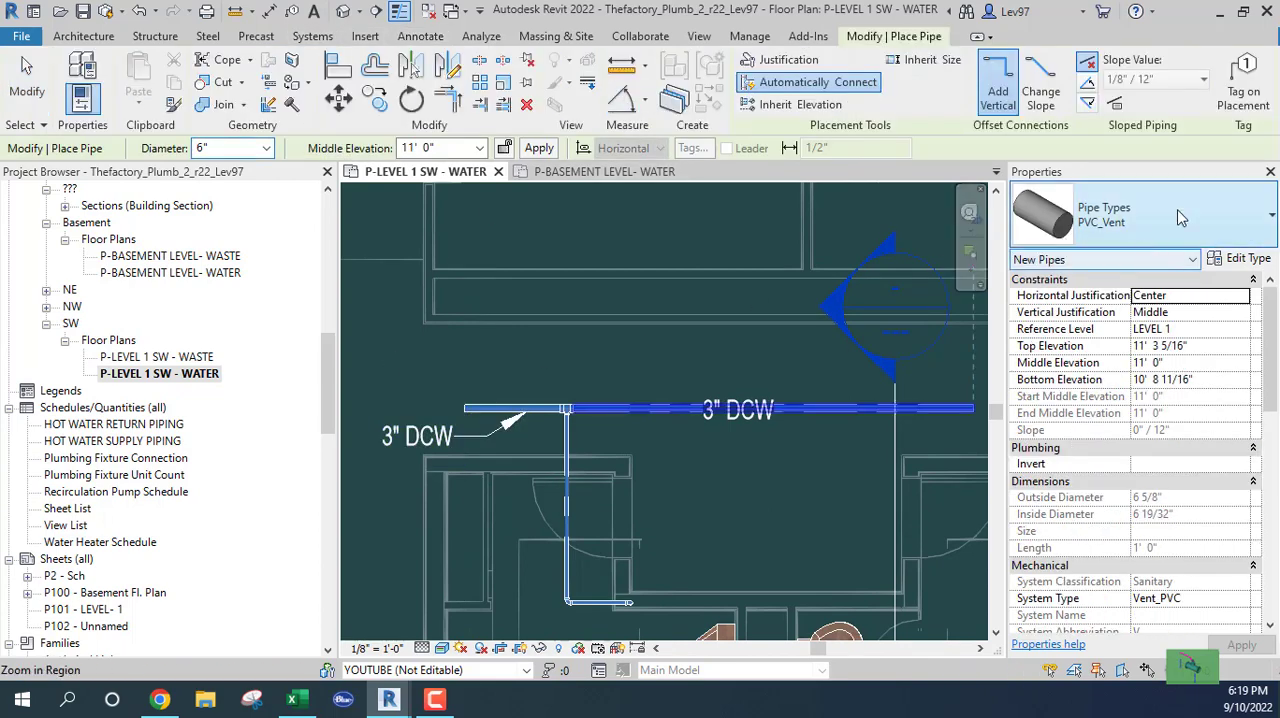
click(1214, 211)
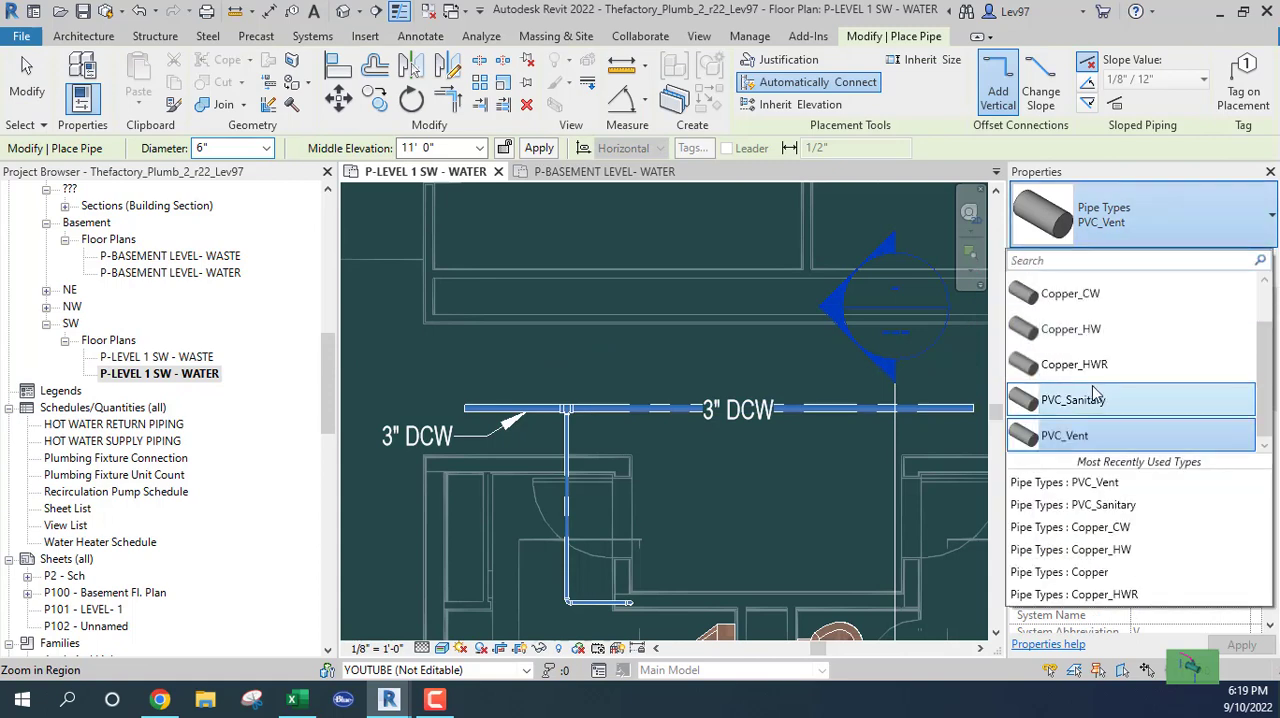
click(1075, 329)
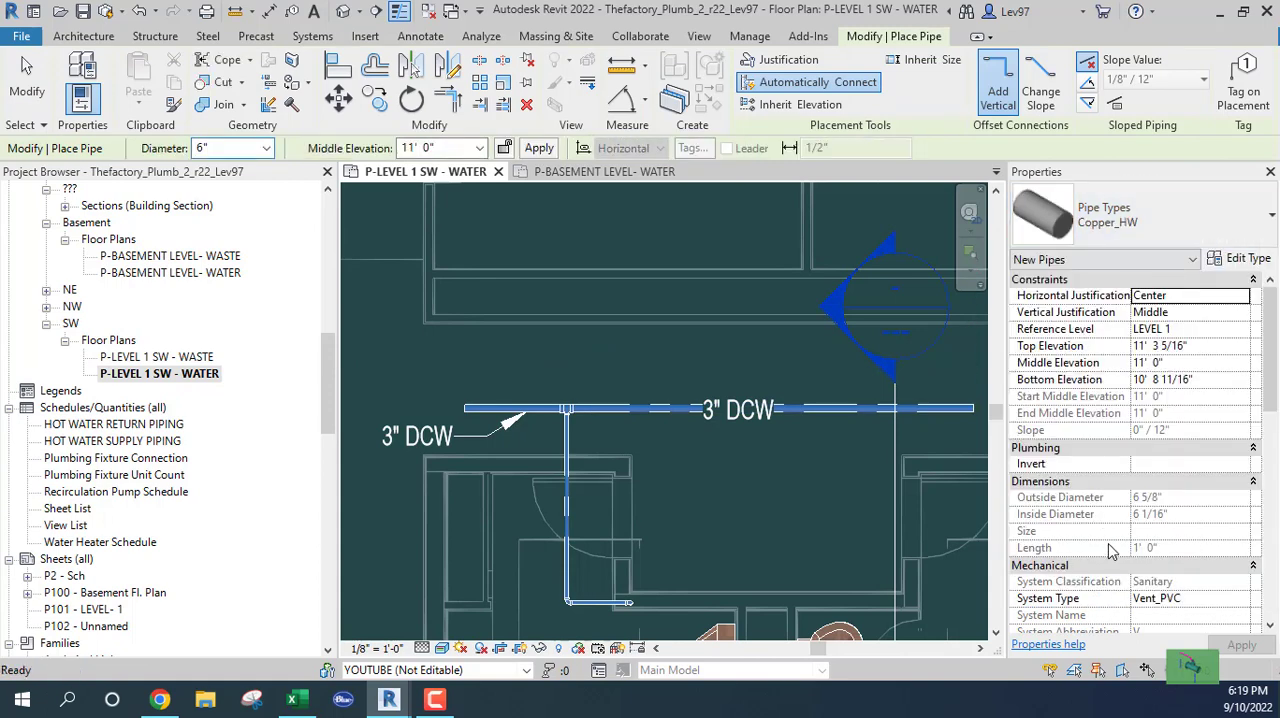
Set the new pipe's system type to DHW
click(1238, 598)
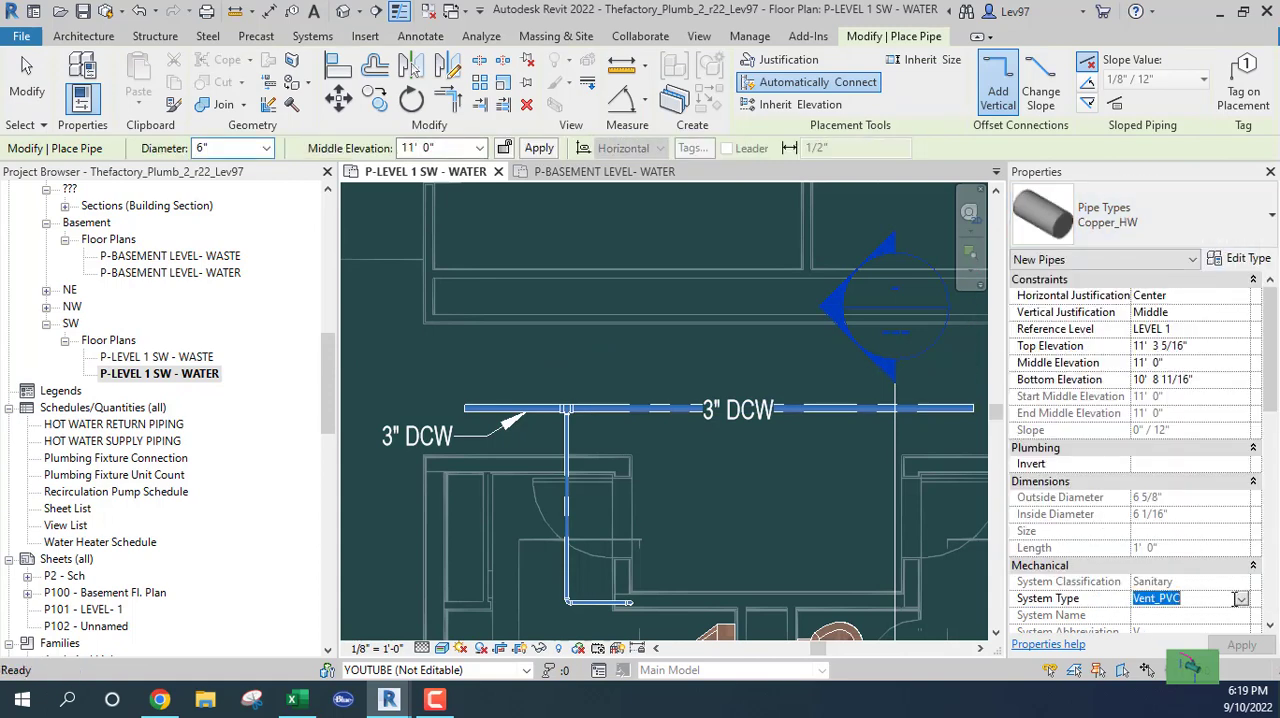
click(1242, 598)
scroll(1125, 540, up, 5)
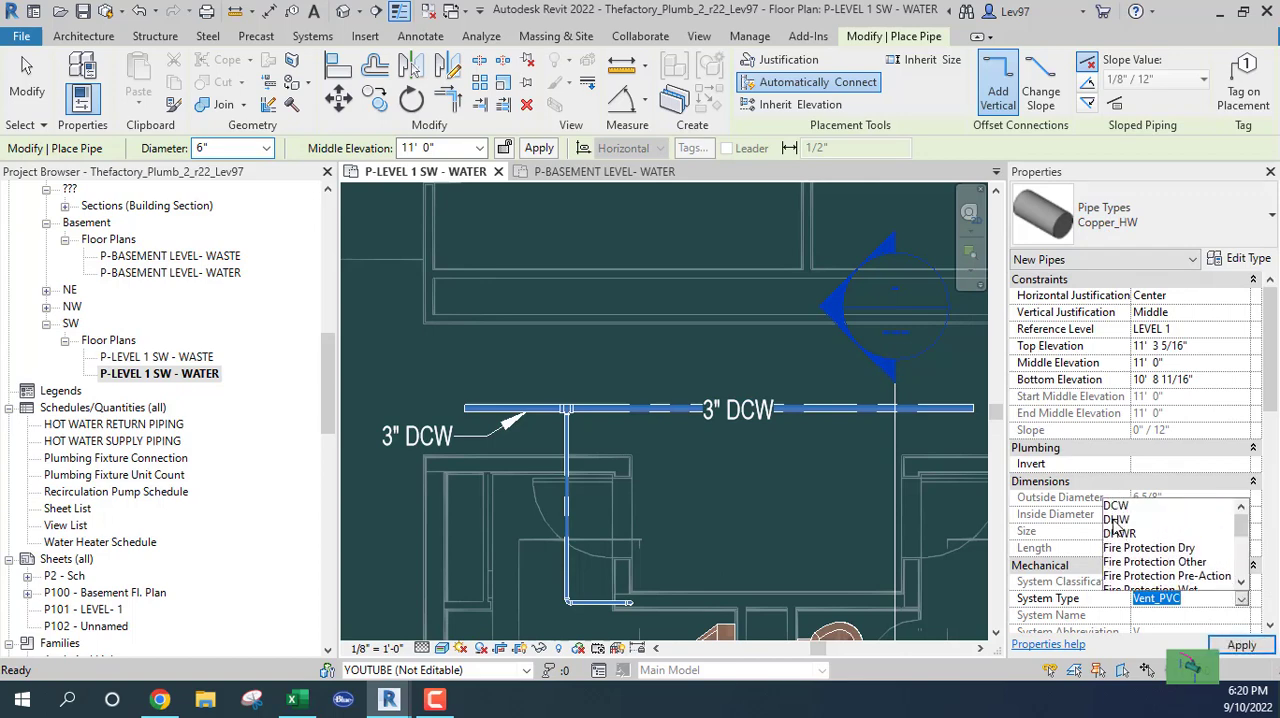
click(1116, 520)
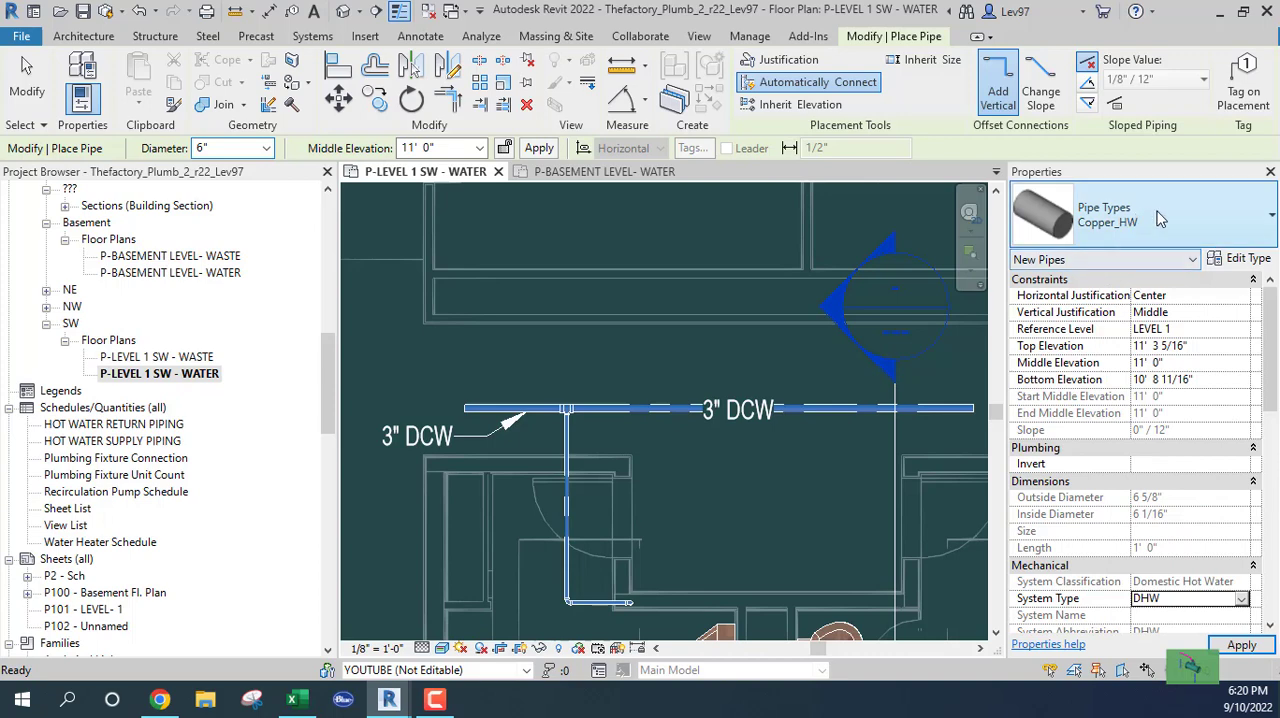
Check the diameters offered for the new Copper_HW pipe, and leave pipe placement without drawing
click(268, 153)
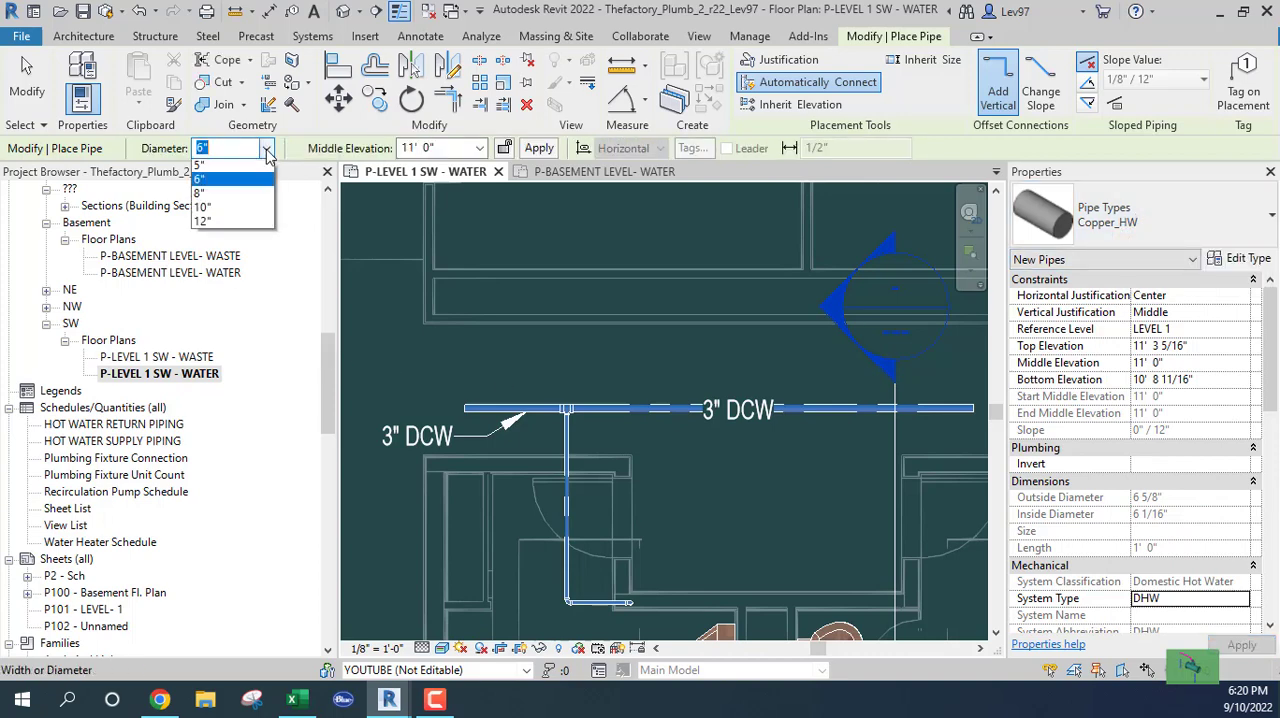
click(268, 153)
click(268, 153)
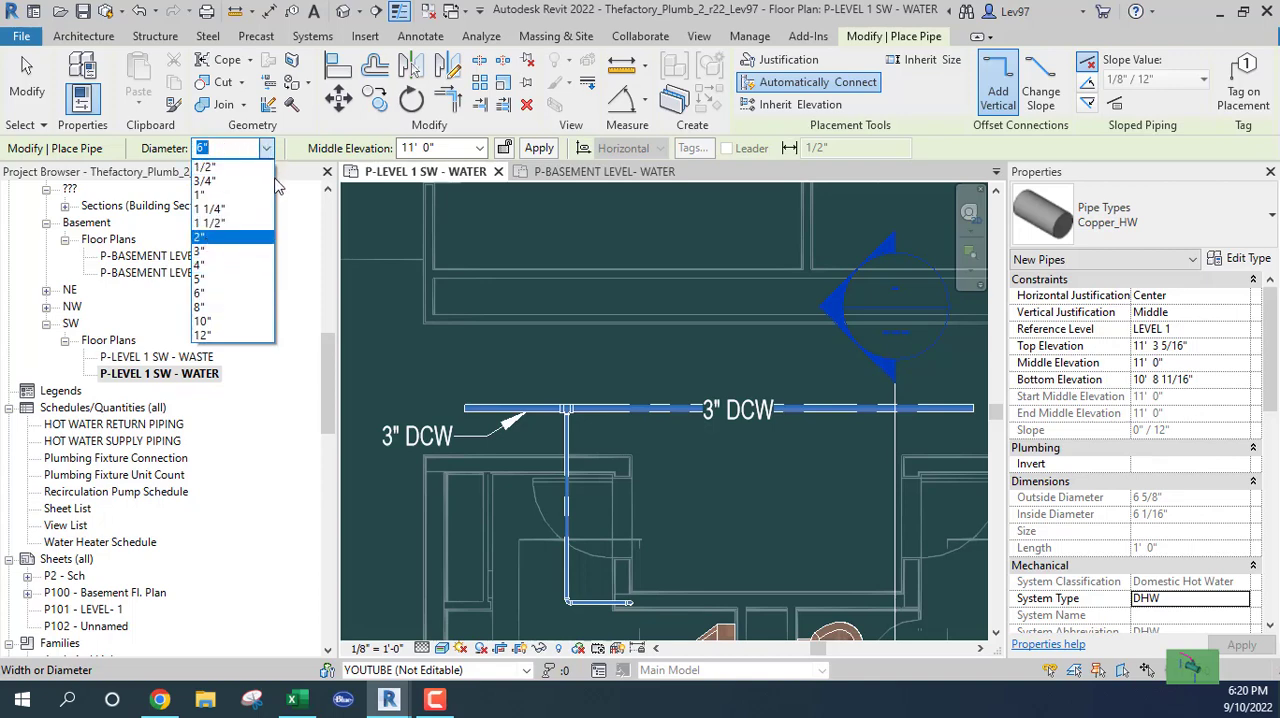
click(232, 152)
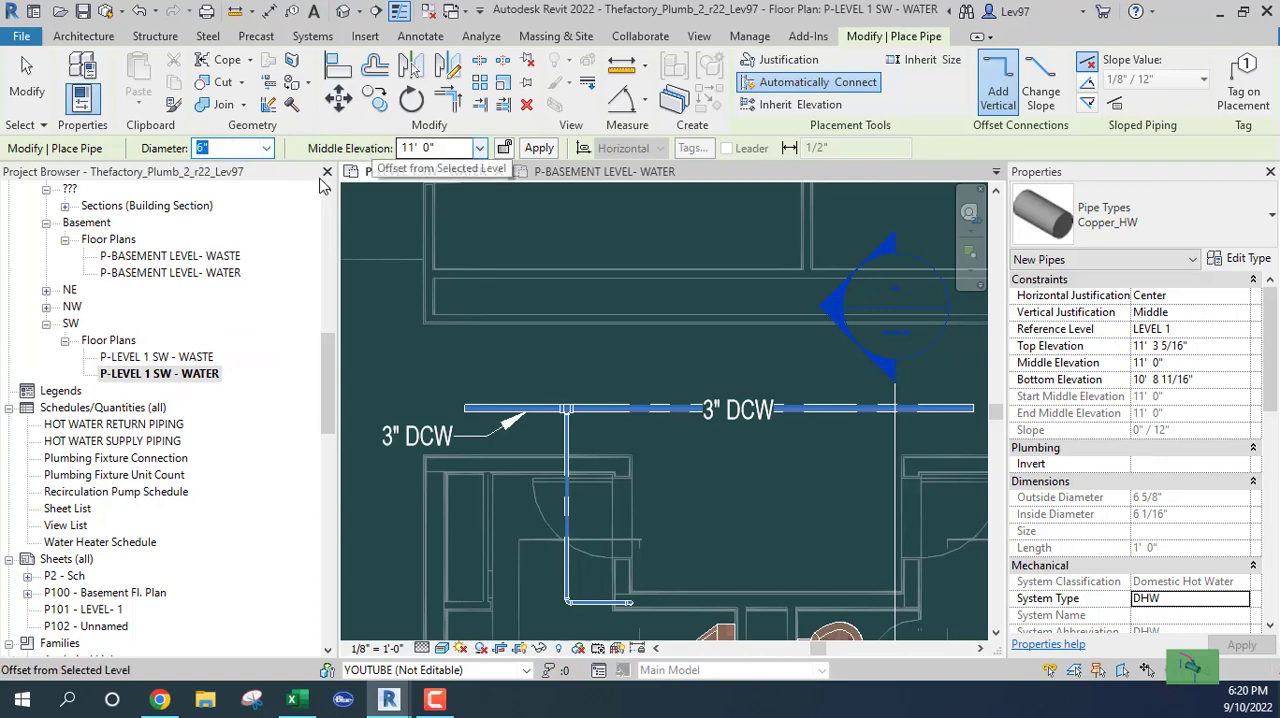
key(Escape)
key(Escape)
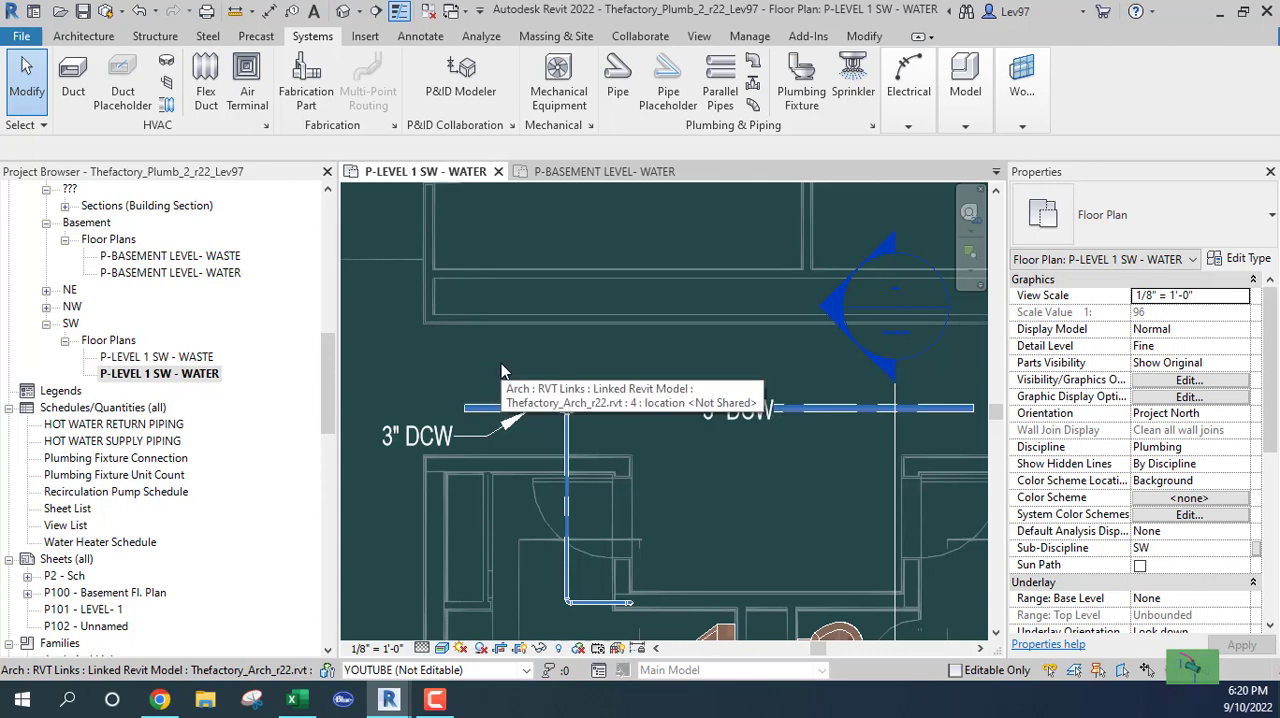
Review the pipe Segments and Sizes in the Mechanical Settings, and close them without changes
click(750, 37)
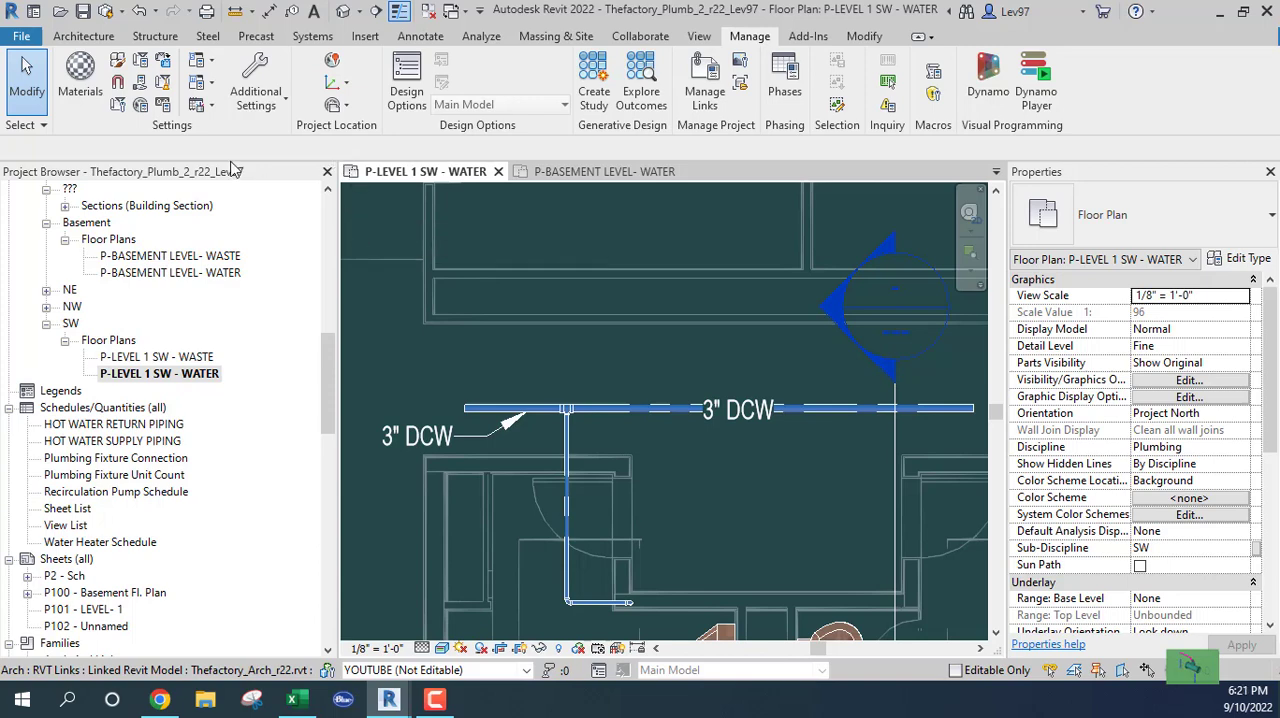
click(211, 88)
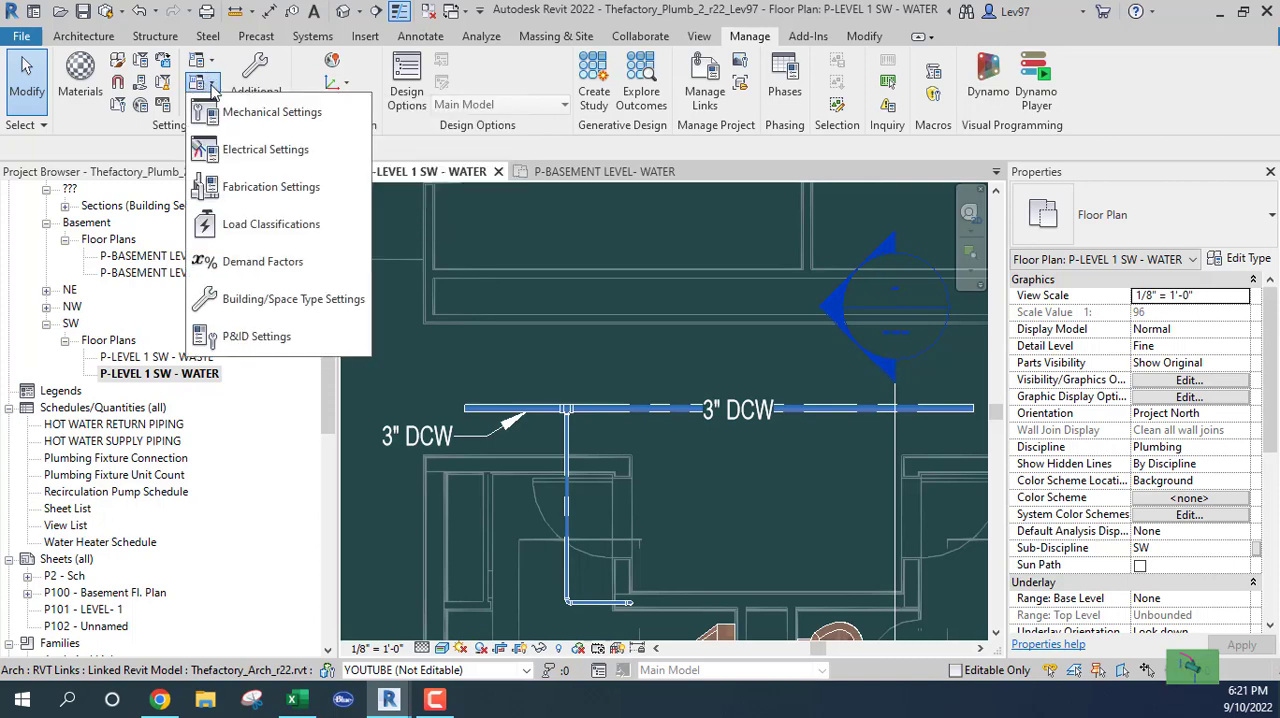
click(265, 115)
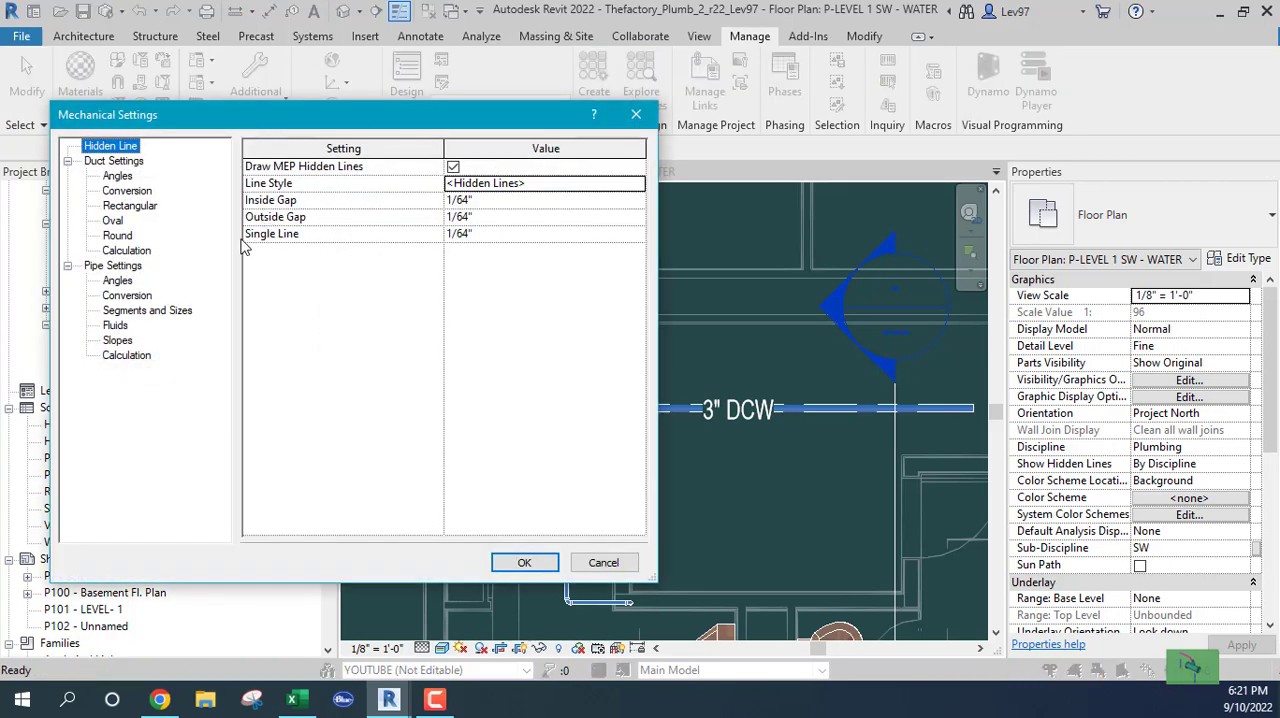
click(112, 266)
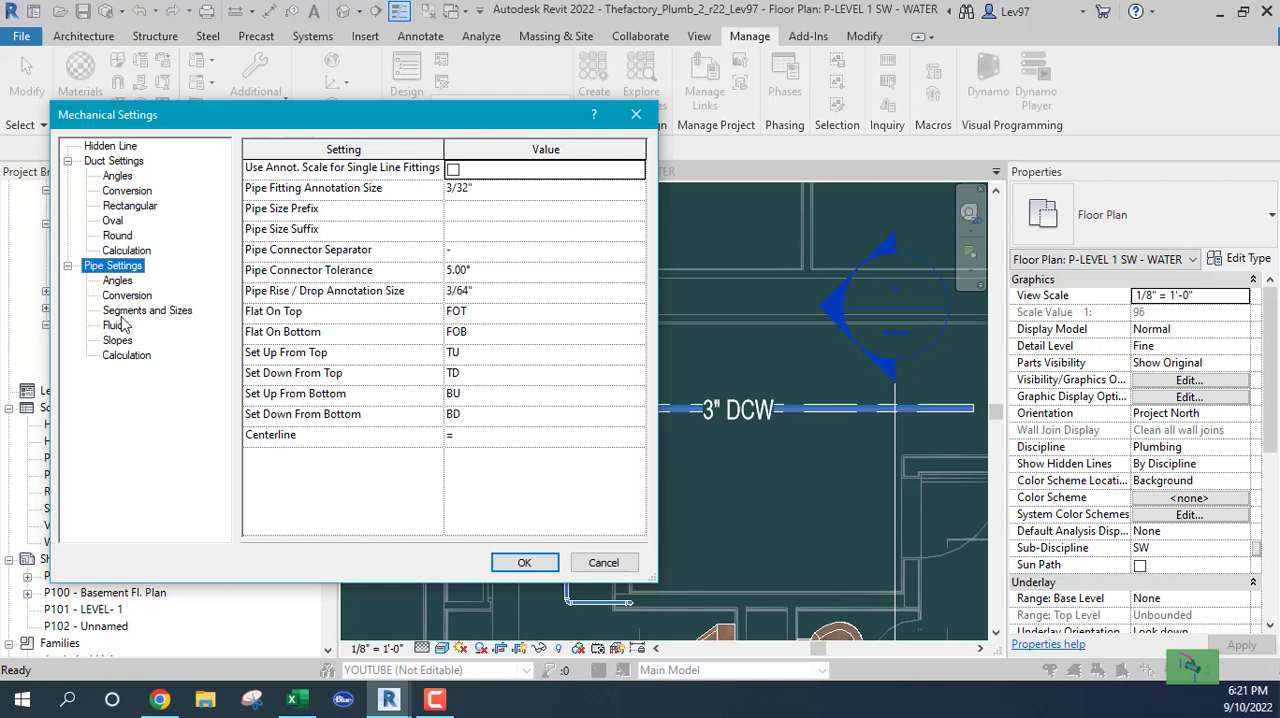
click(127, 312)
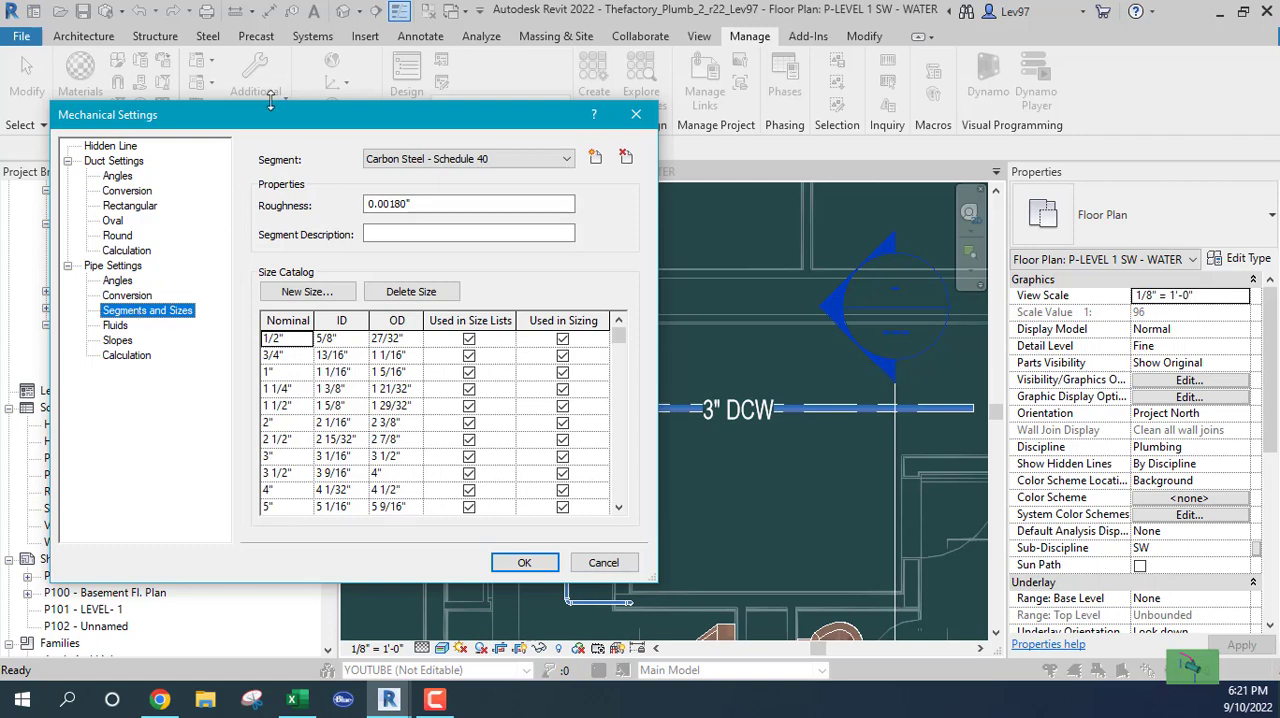
click(603, 562)
Clear the accidental selection of the linked architectural model and disable selection of links
click(704, 507)
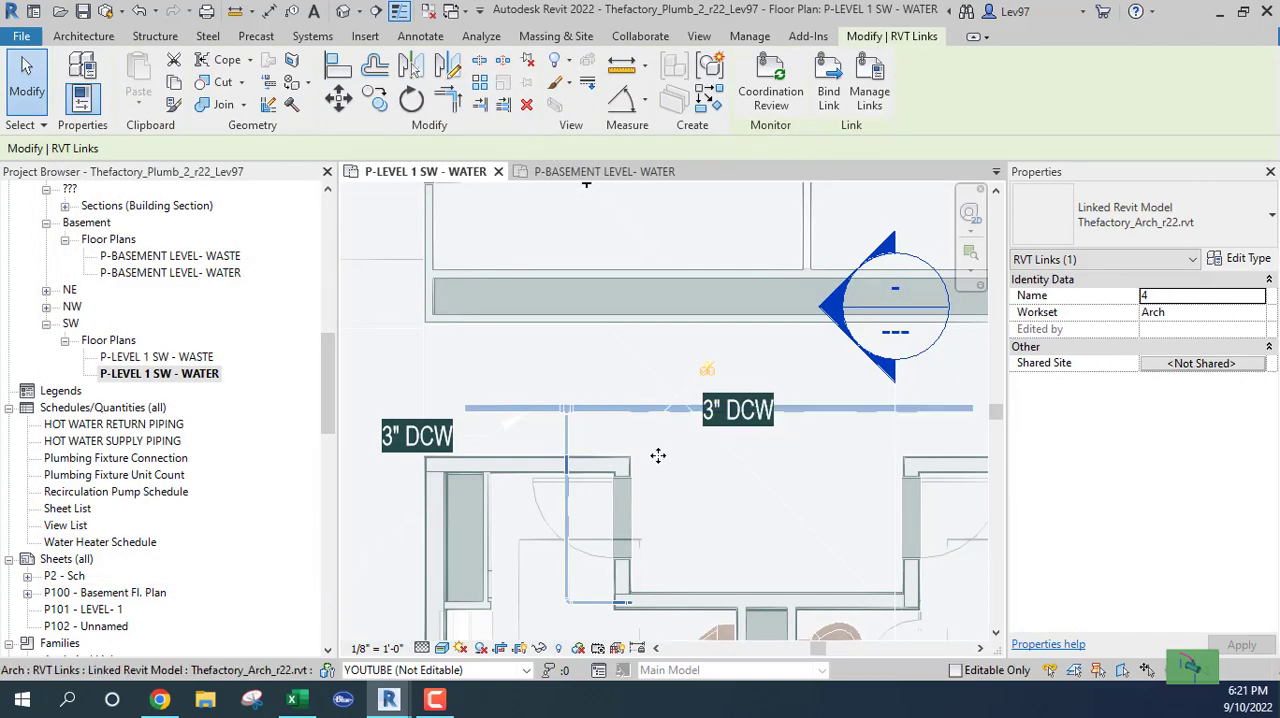
key(Escape)
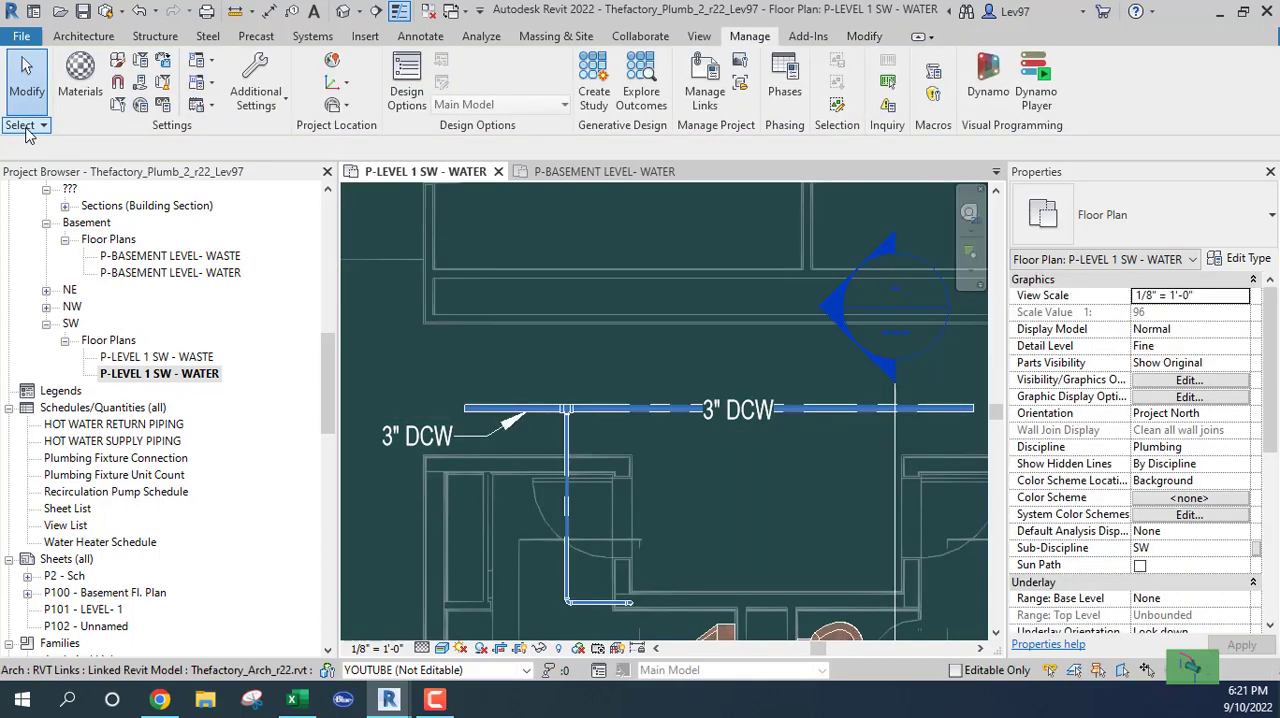
click(26, 126)
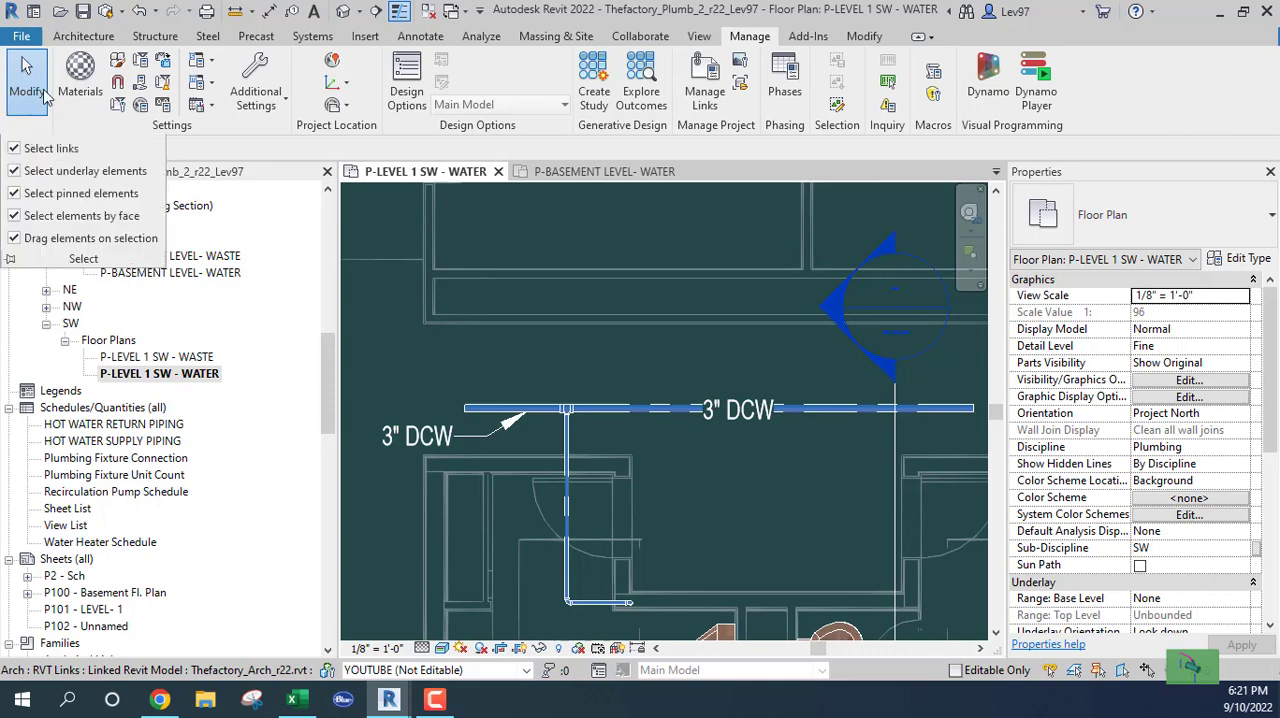
click(13, 150)
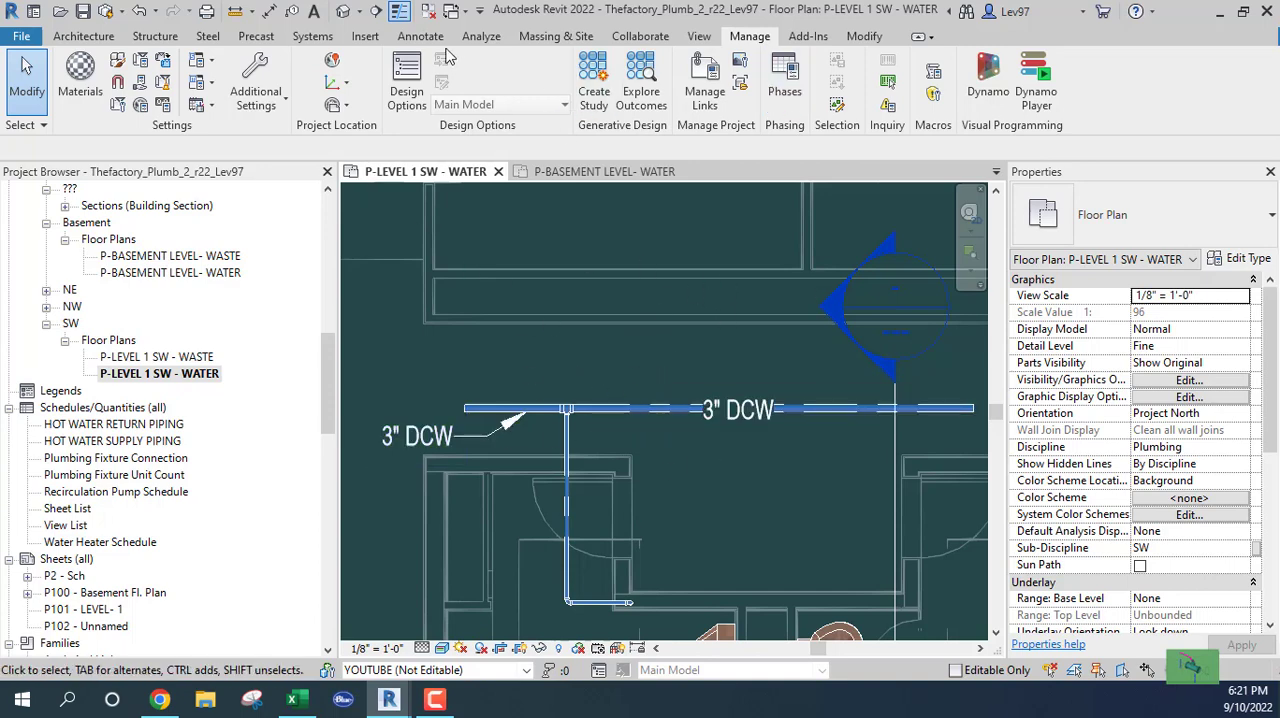
Draw a horizontal 6" Copper_HW pipe about 8'-9" long at 11'-0" middle elevation, just above the cold-water main
click(313, 36)
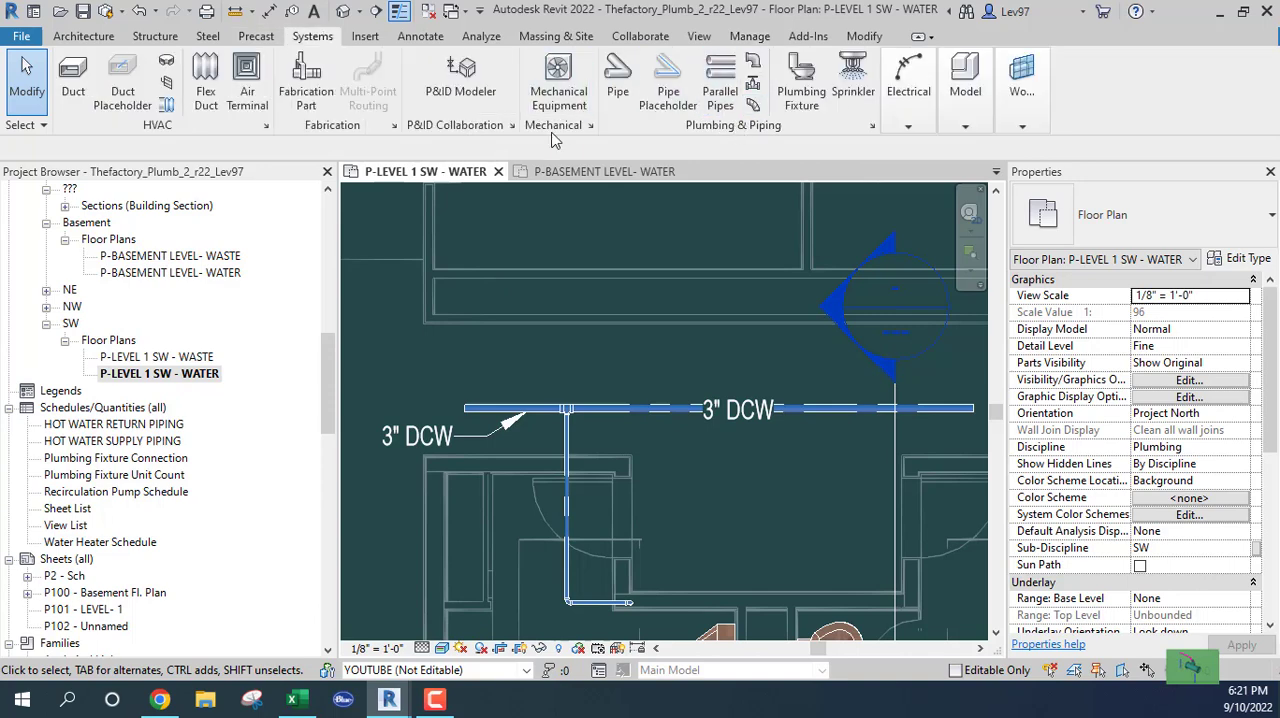
click(618, 80)
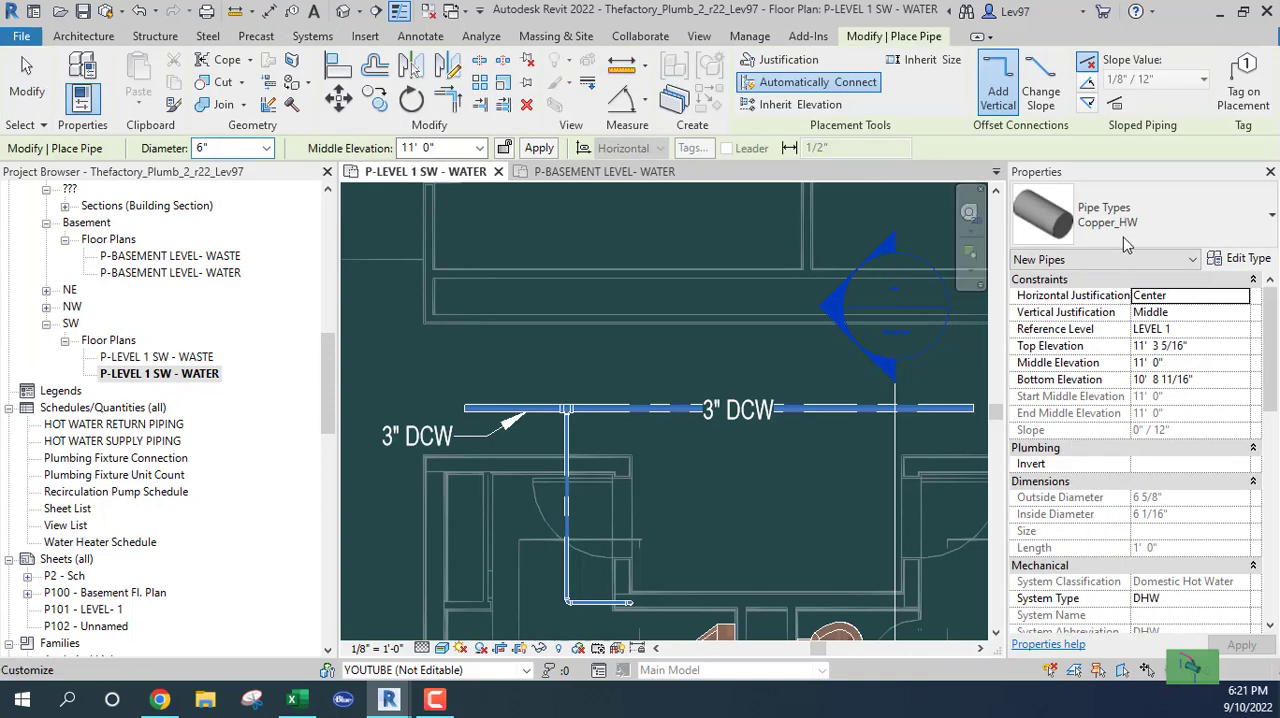
click(474, 357)
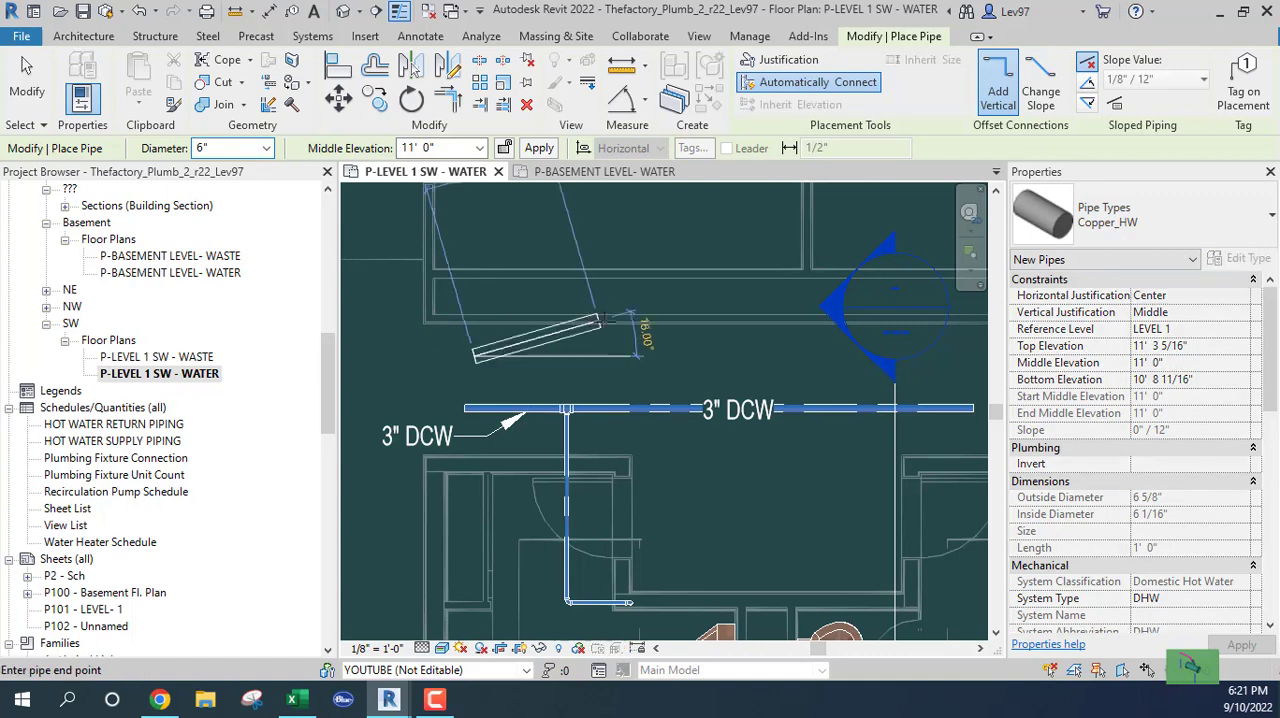
click(709, 356)
key(Escape)
key(Escape)
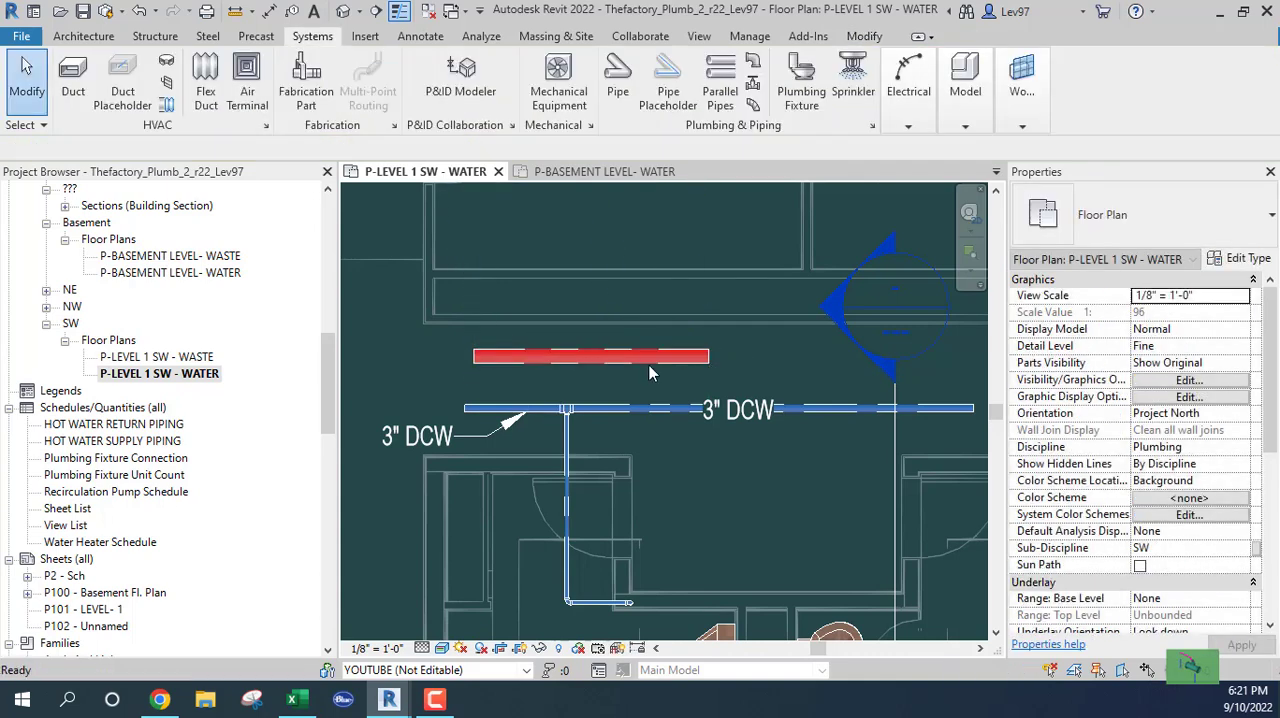
Delete the Copper_HW pipe above the cold-water main
click(594, 360)
click(575, 373)
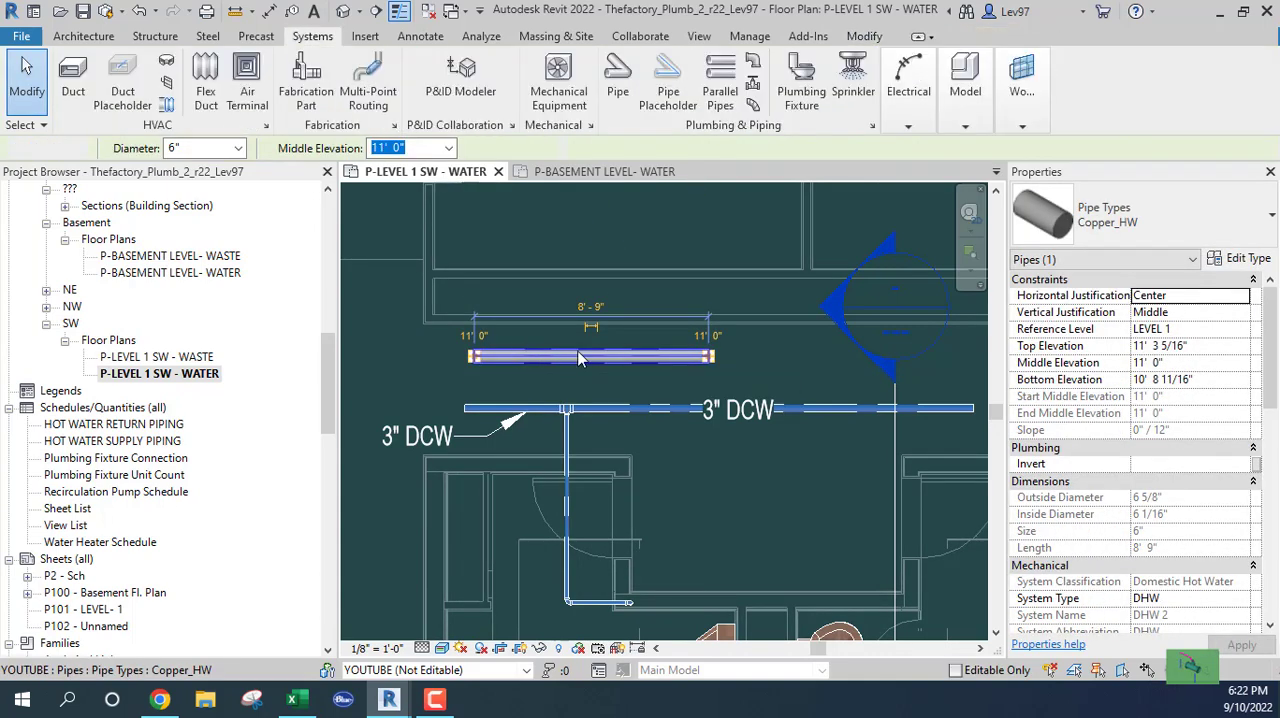
click(571, 352)
key(Delete)
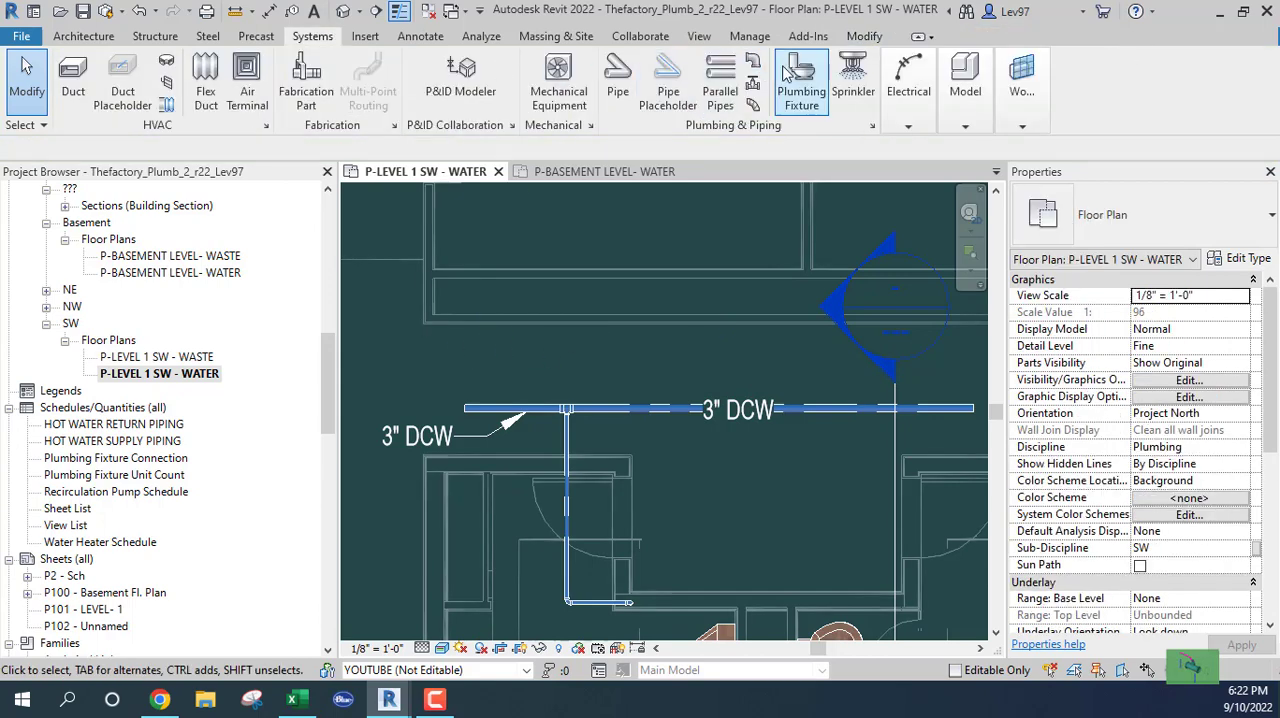
Open the pipe Segments and Sizes in the Mechanical Settings and examine the size catalogs of Copper - M, Copper - L and Copper - K
click(750, 38)
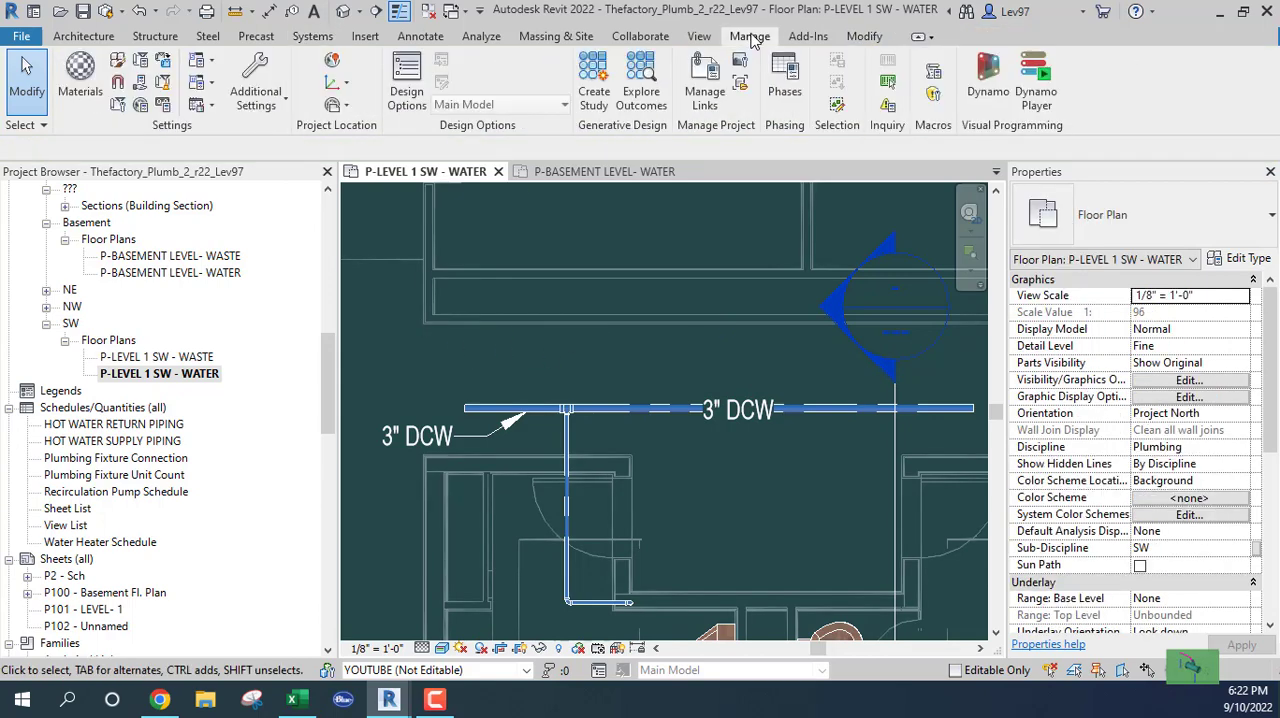
click(197, 88)
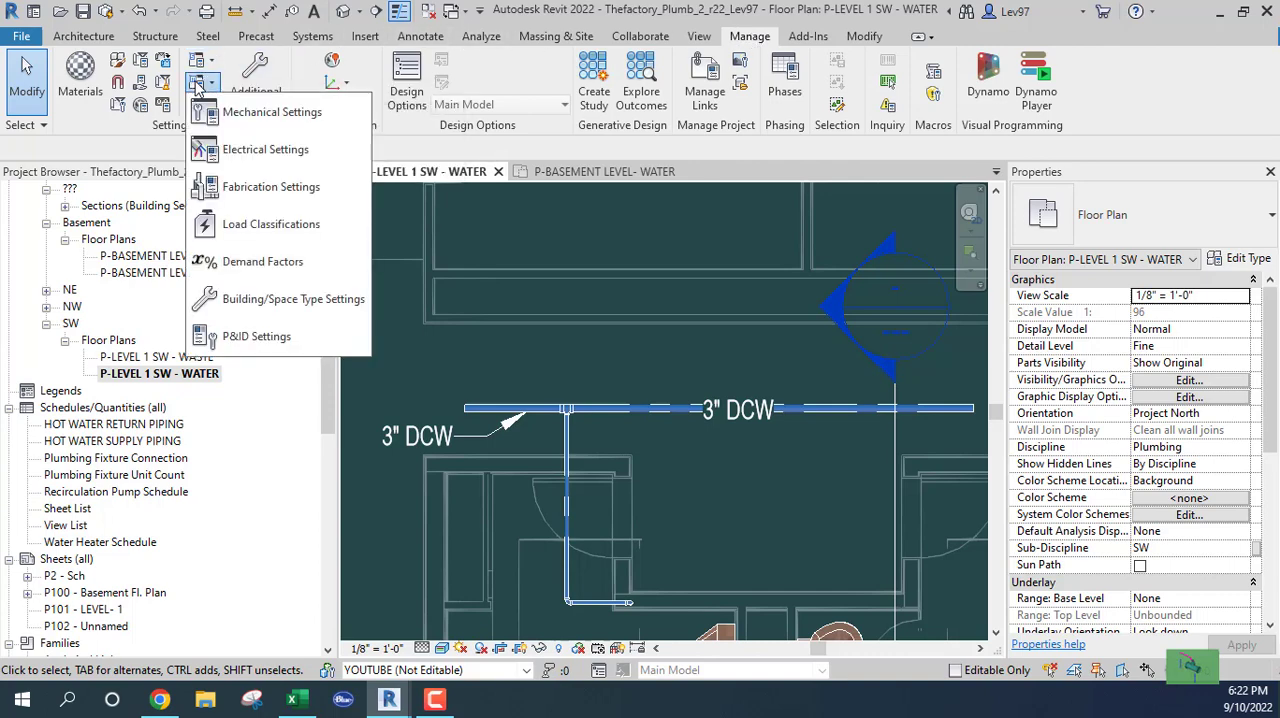
click(272, 112)
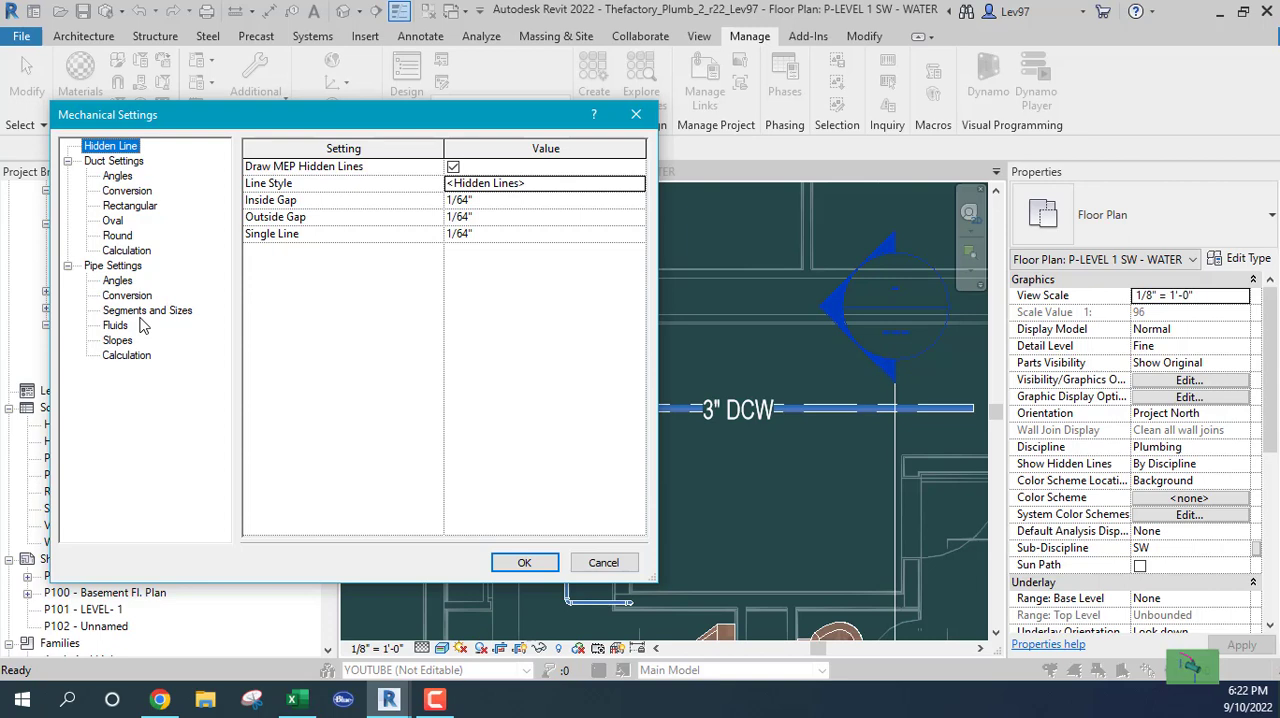
click(144, 312)
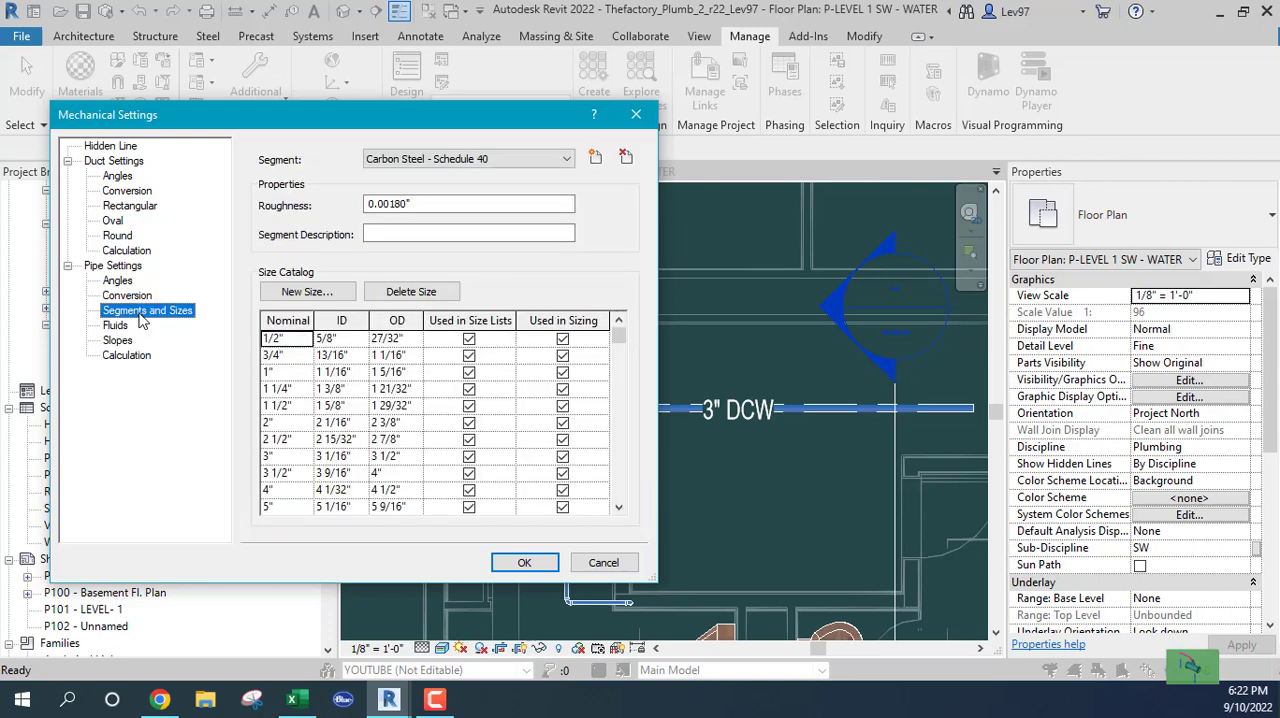
click(562, 160)
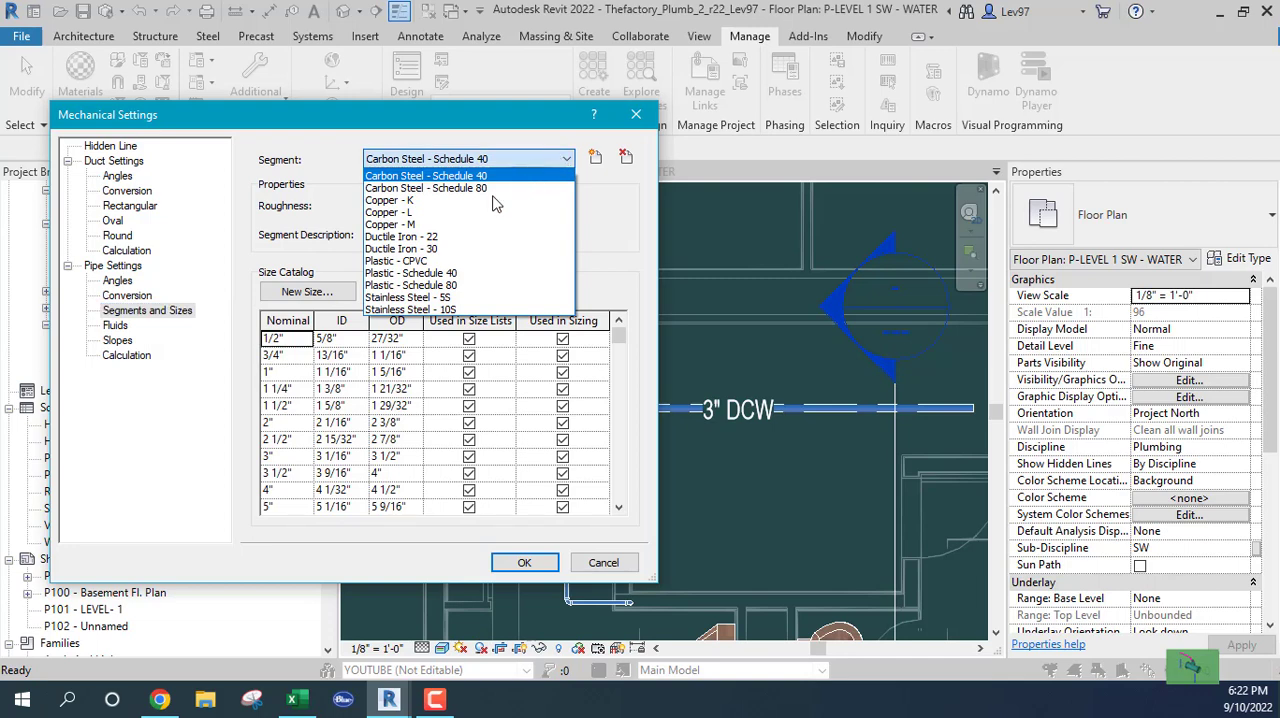
click(387, 225)
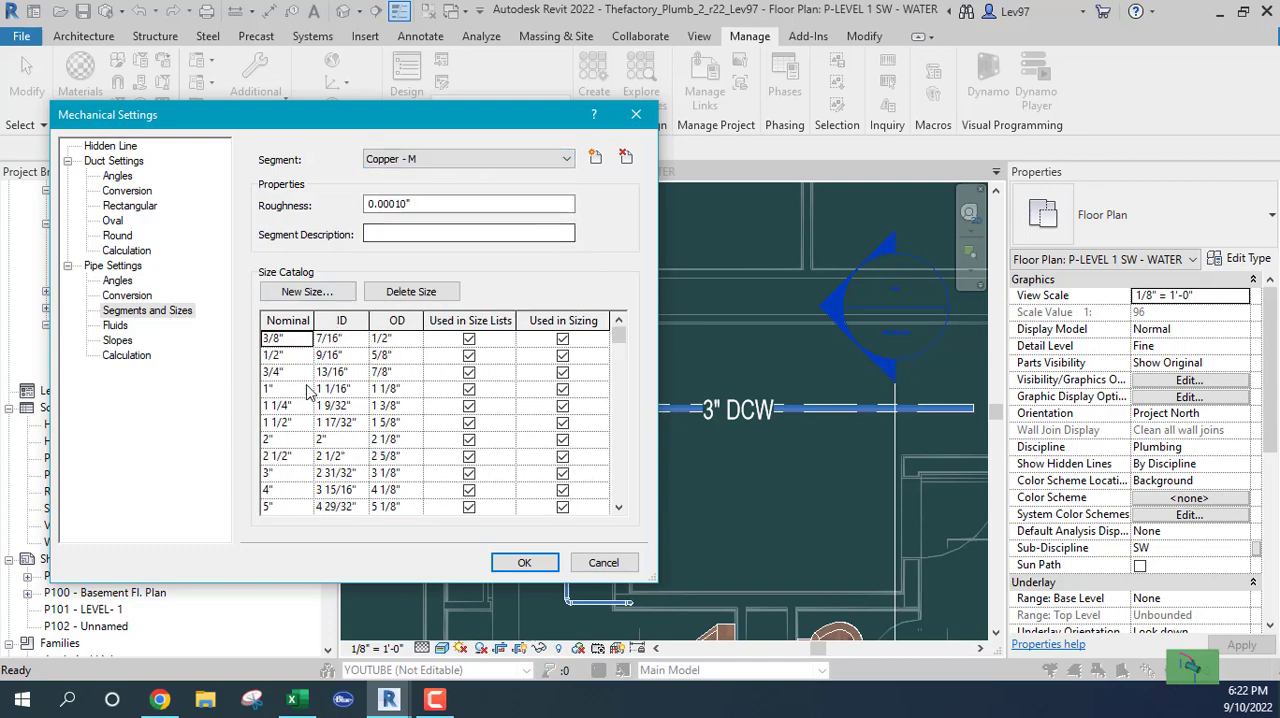
click(501, 162)
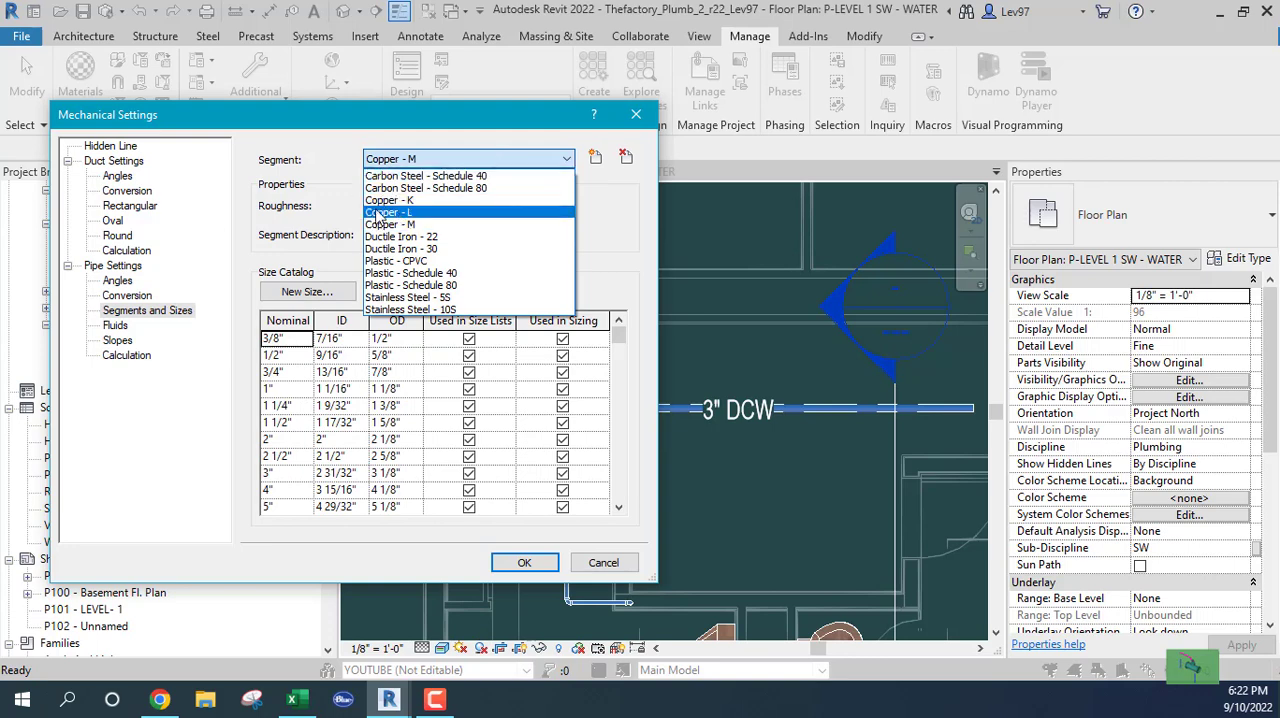
click(385, 213)
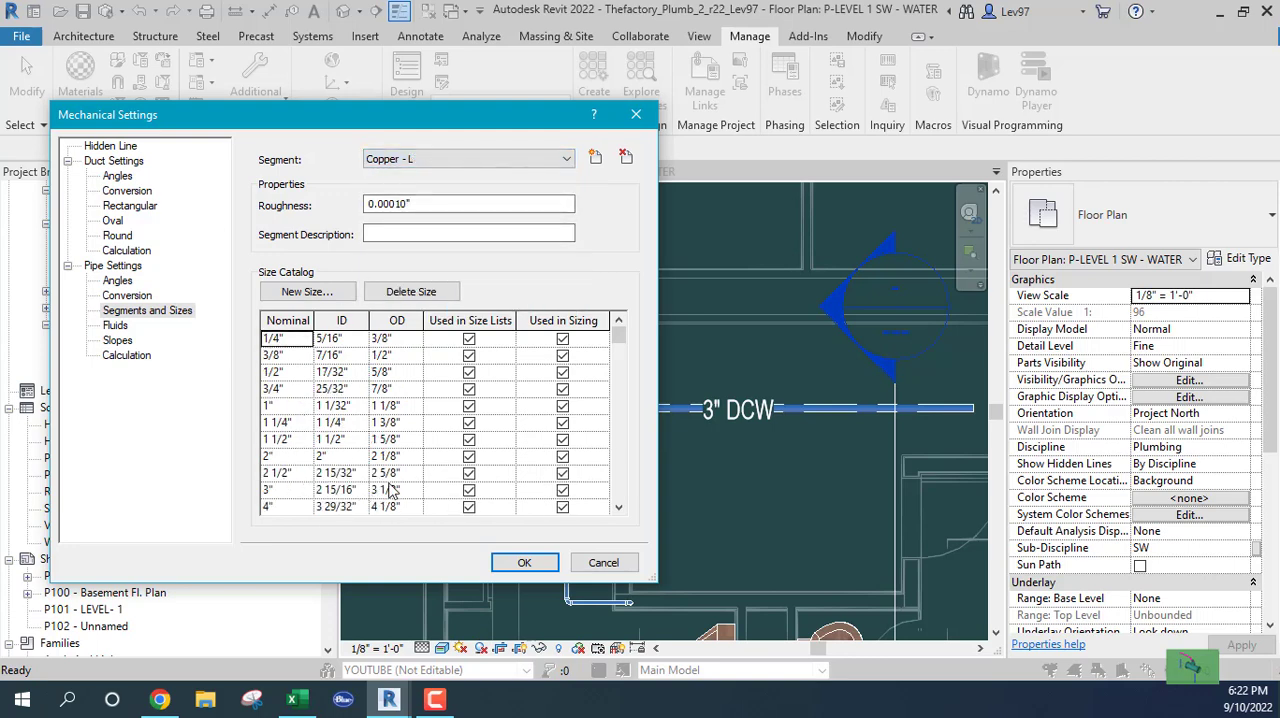
click(435, 160)
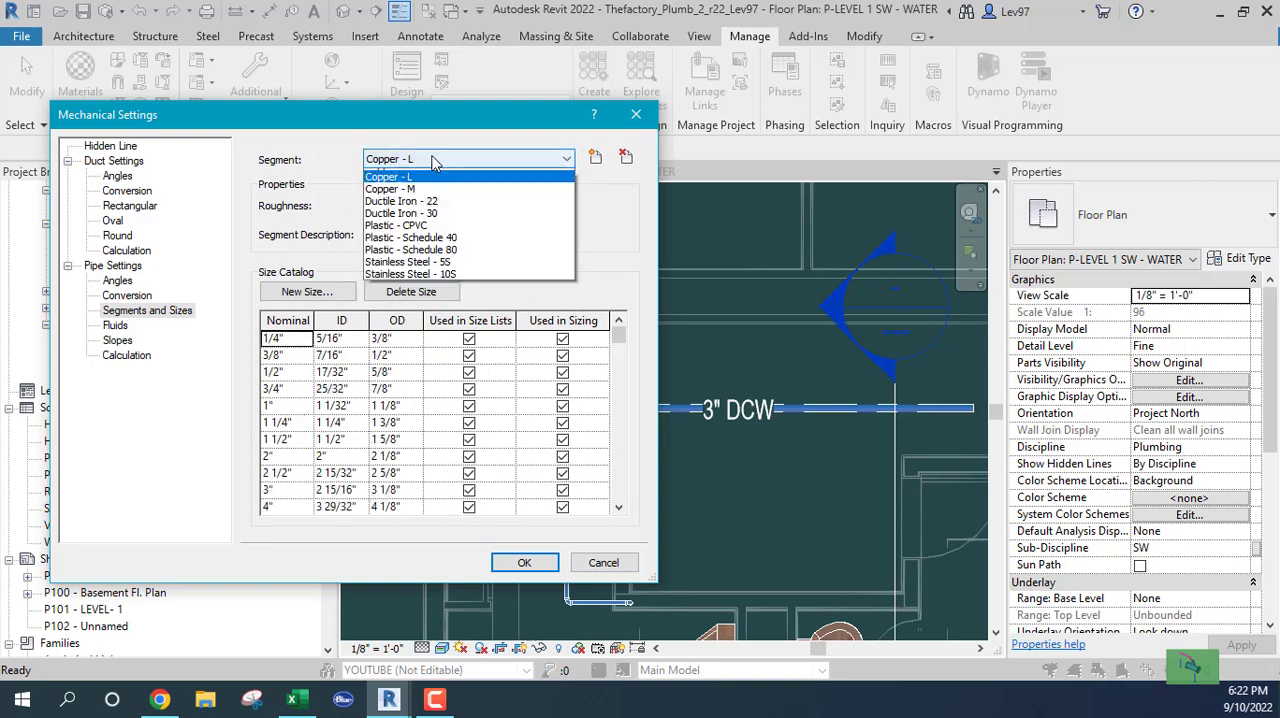
click(435, 160)
click(435, 160)
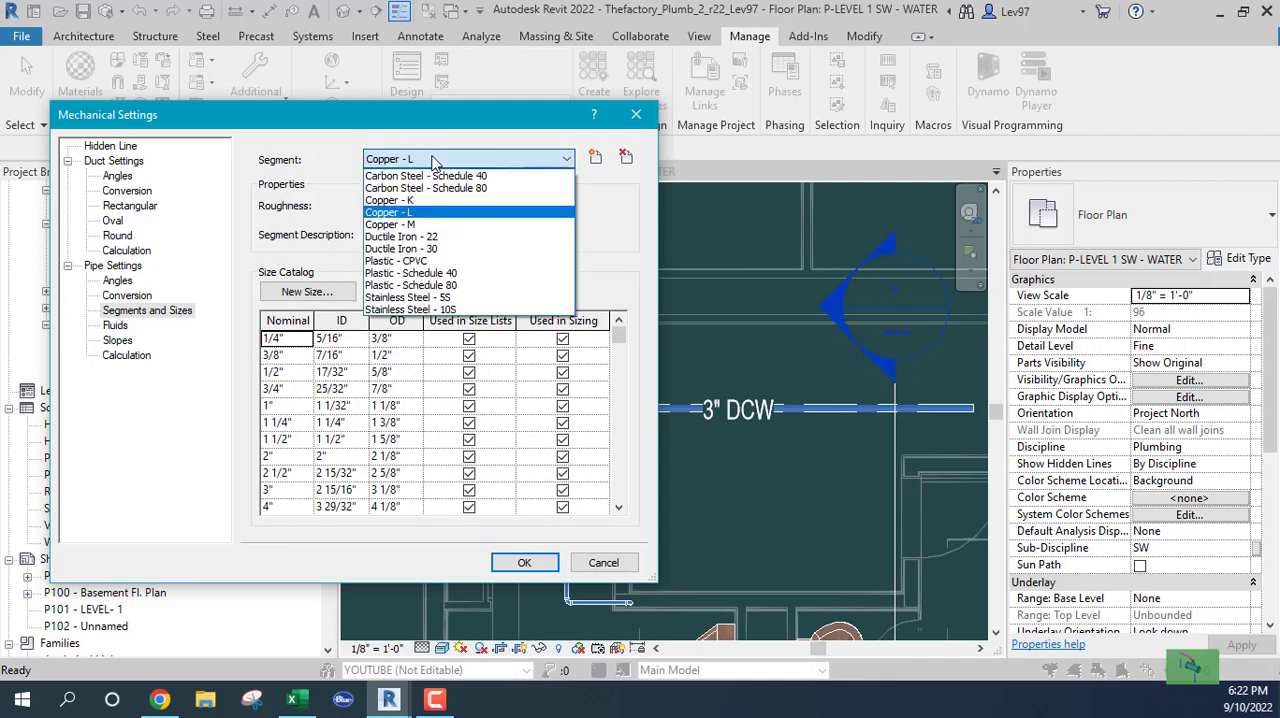
click(390, 200)
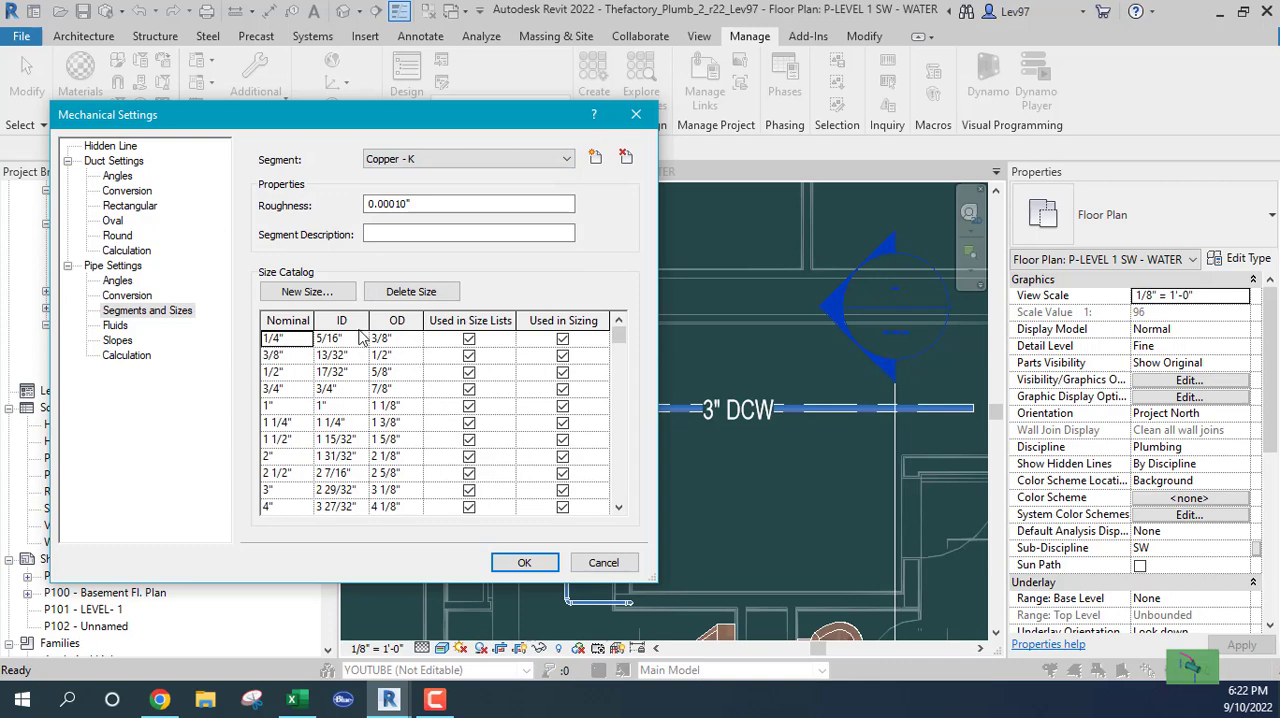
Examine the Carbon Steel - Schedule 40 and Plastic - Schedule 40 size catalogs, and close the Mechanical Settings without changes
click(455, 160)
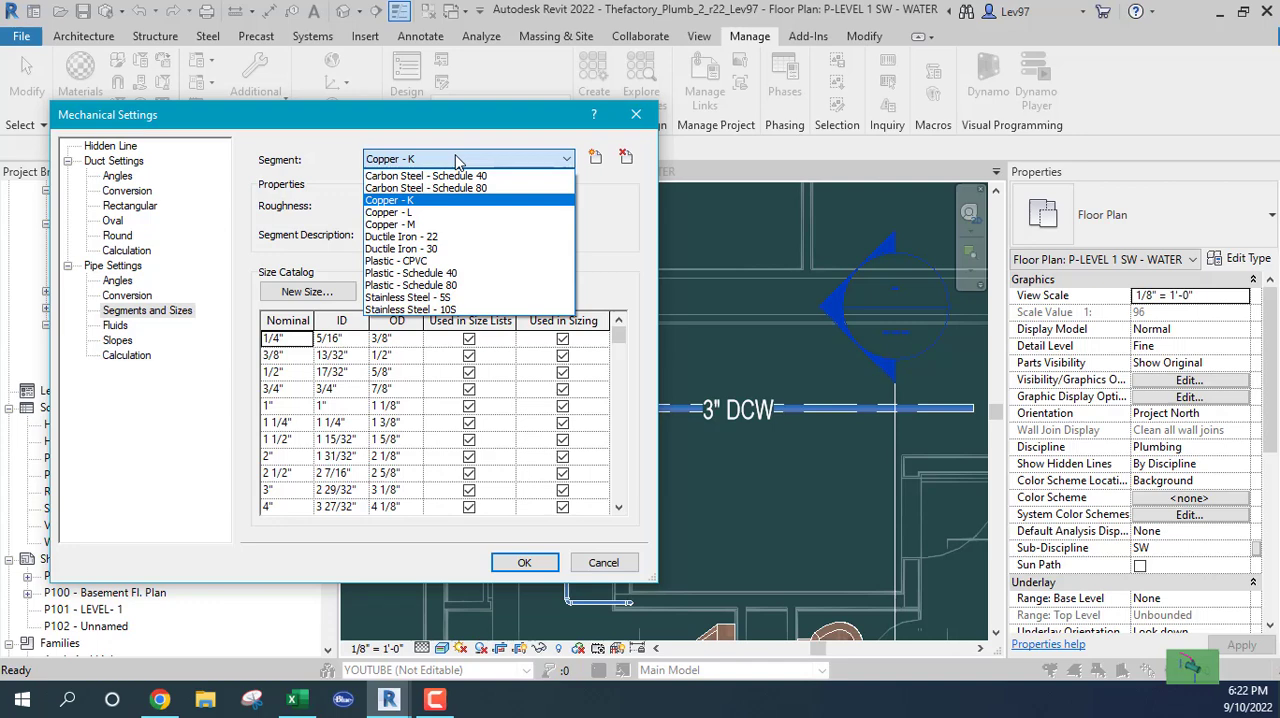
click(396, 177)
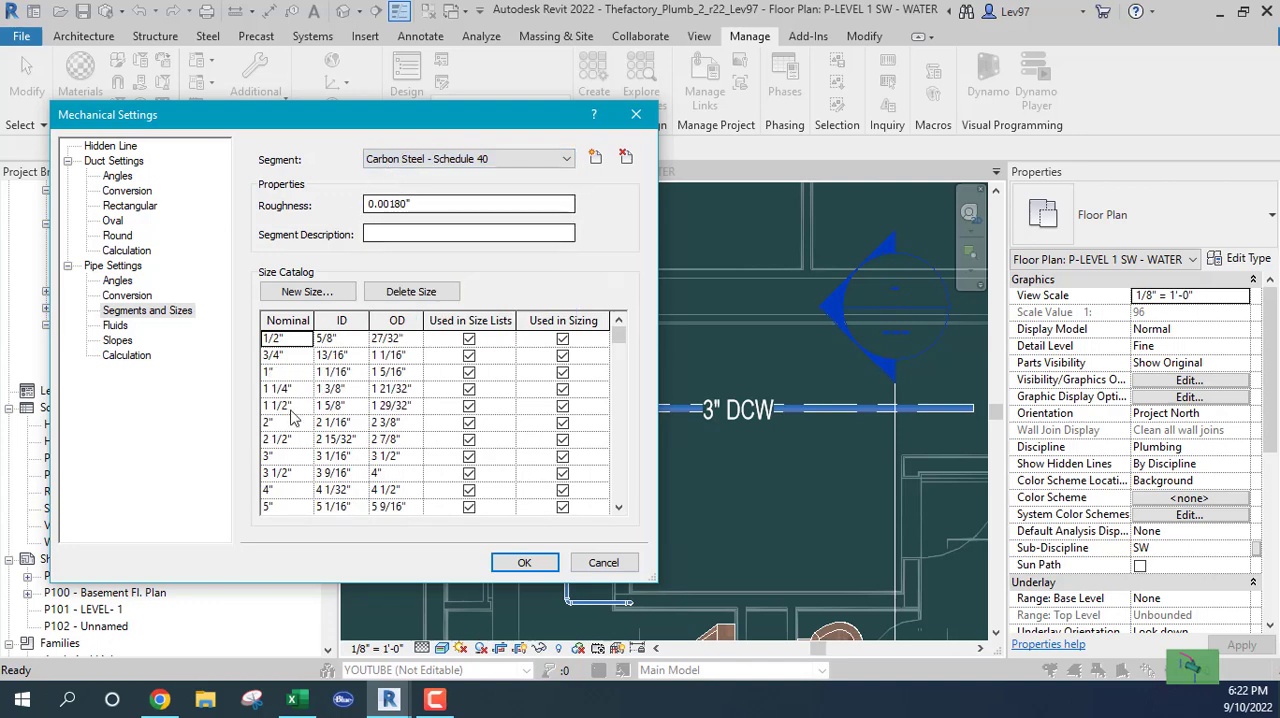
click(511, 159)
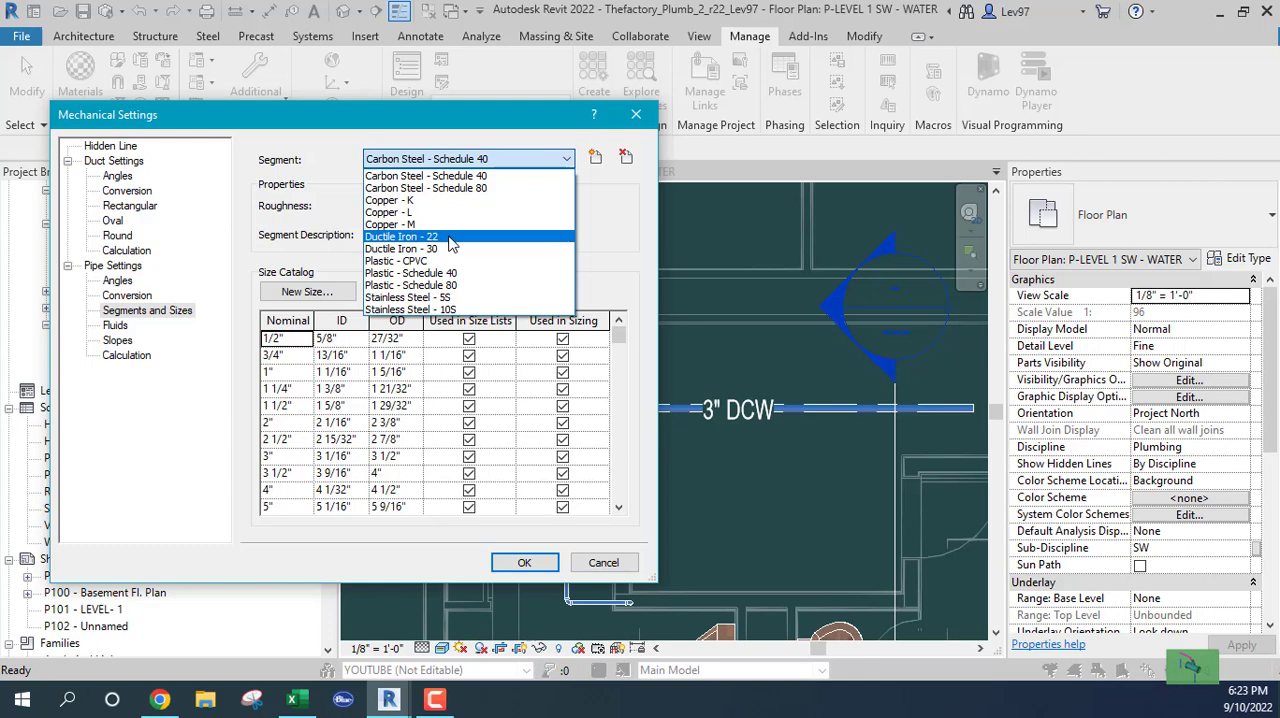
click(387, 274)
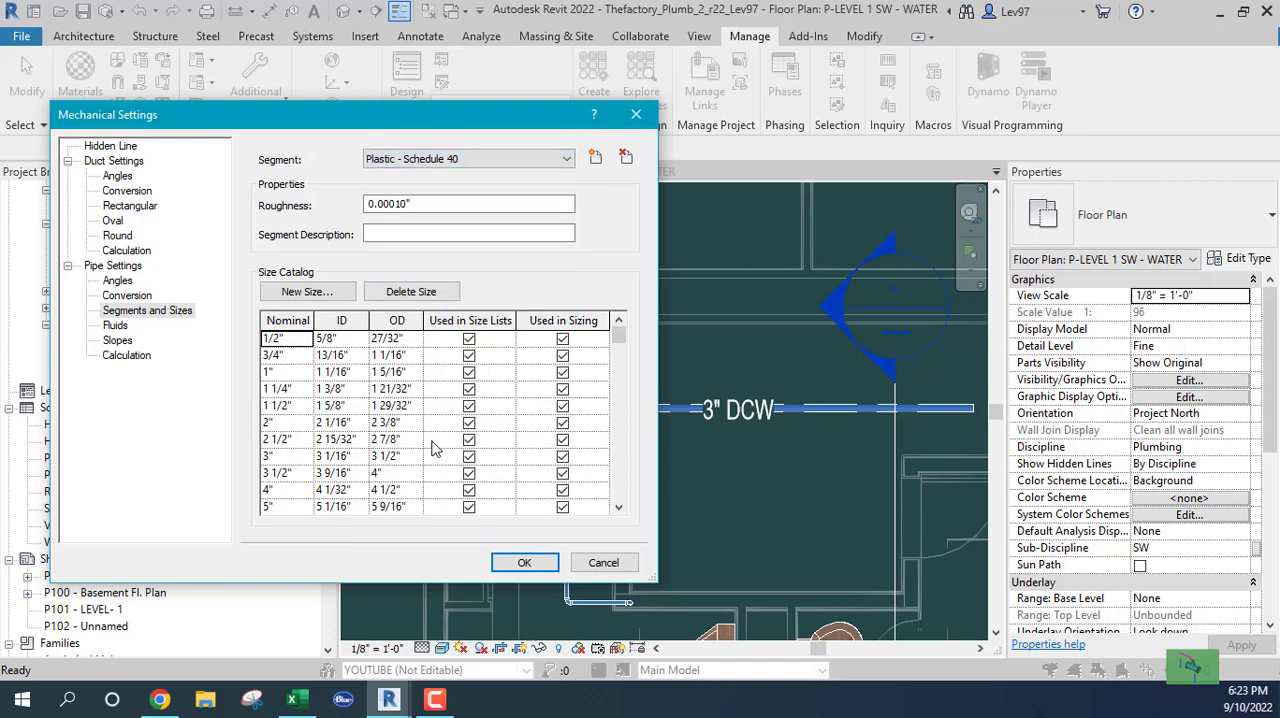
scroll(475, 376, down, 1)
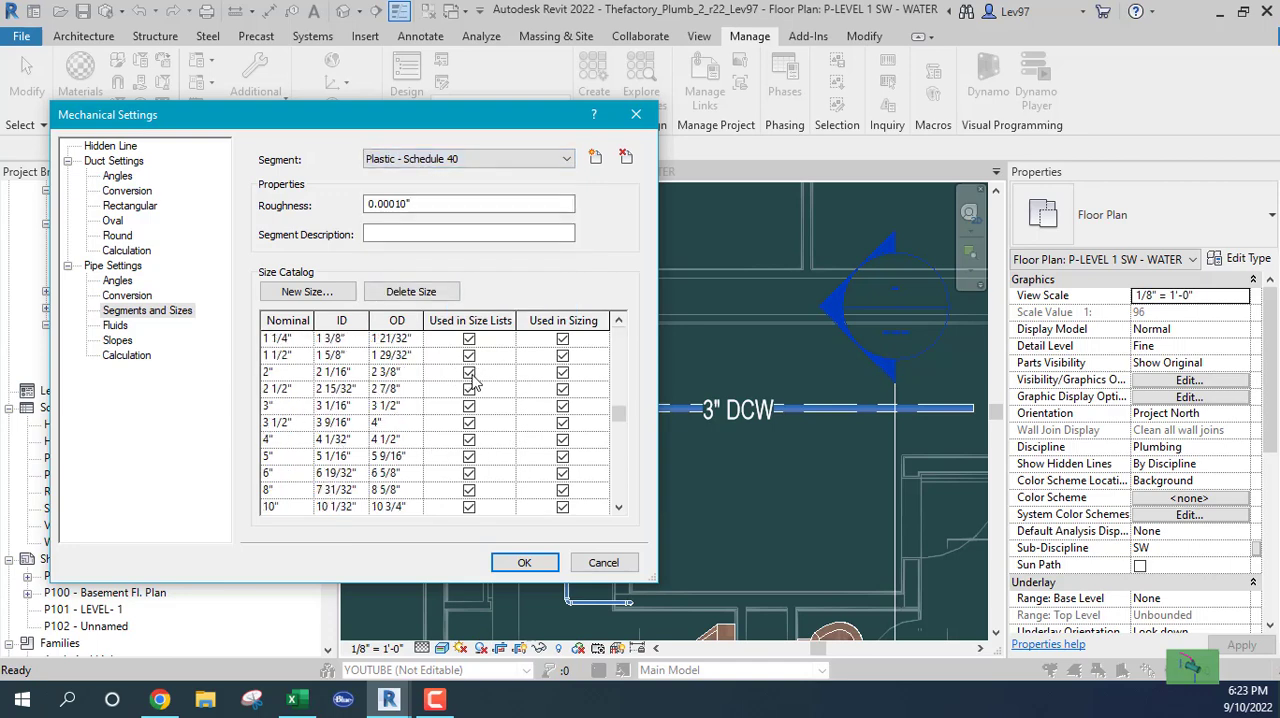
scroll(475, 376, up, 1)
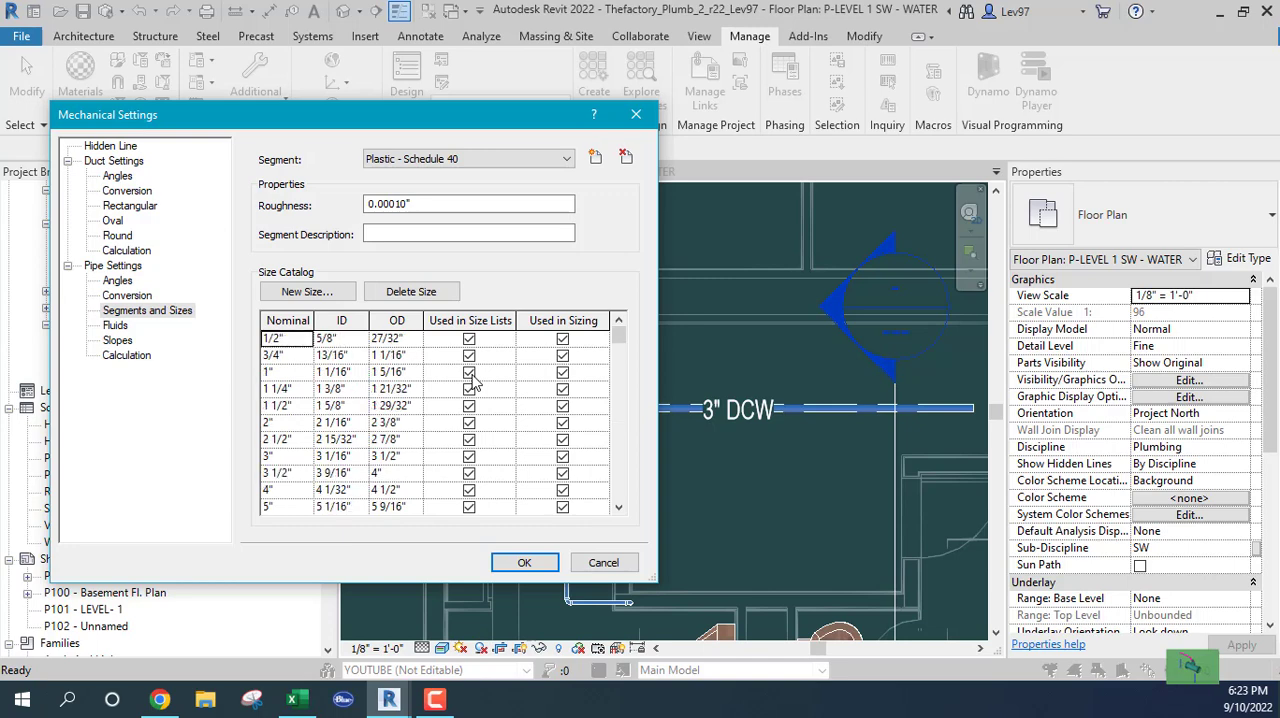
click(491, 164)
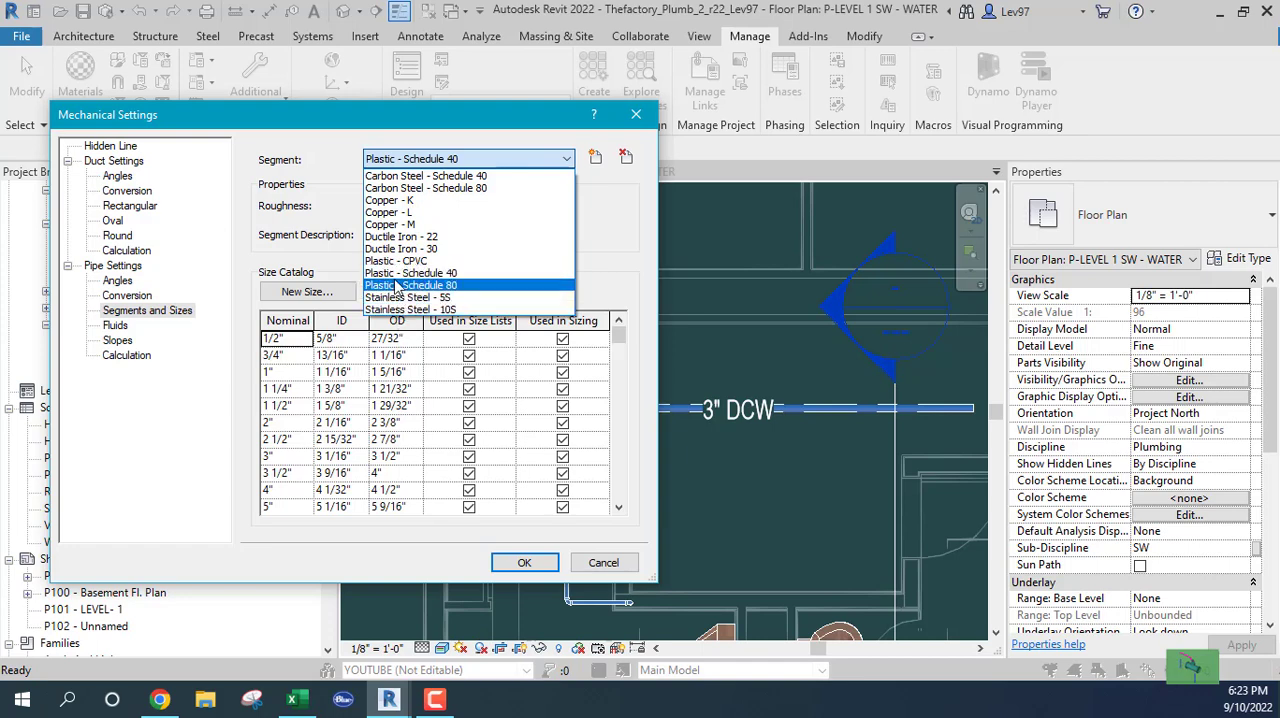
click(612, 566)
click(604, 563)
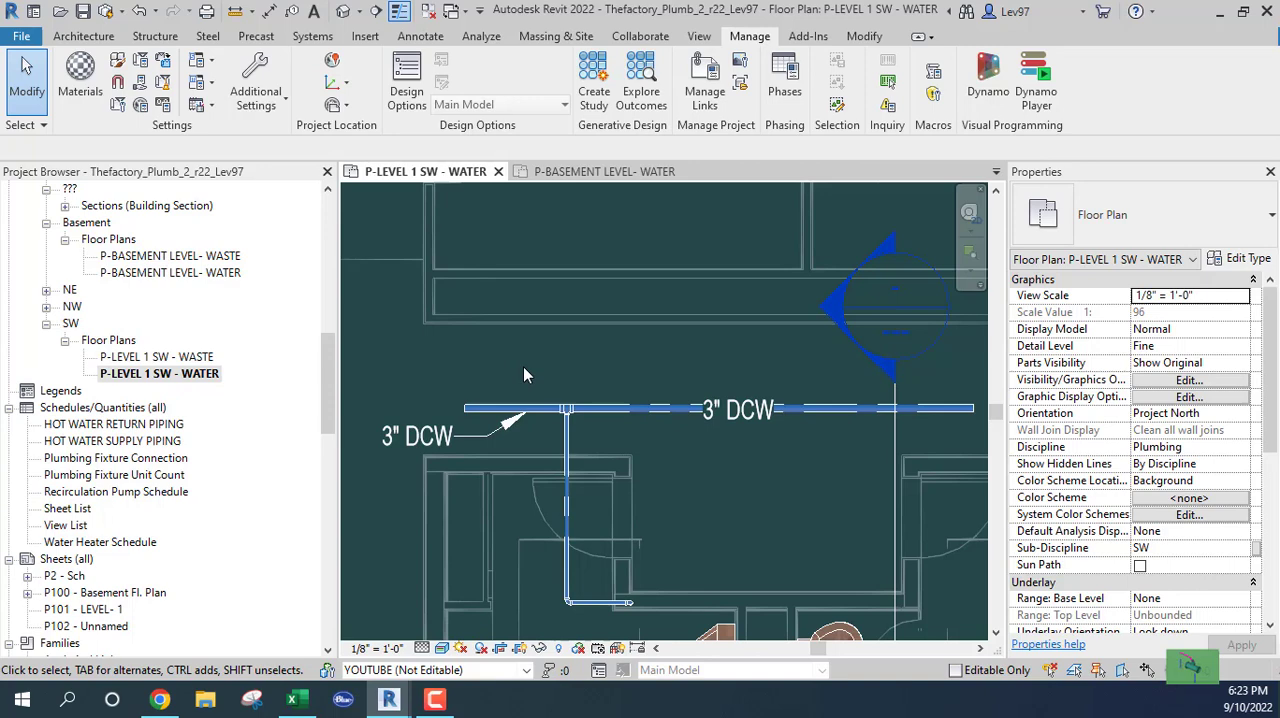
Draw a horizontal 6" Copper_HW pipe about 10'-6" long at 11'-0" middle elevation, just above the cold-water main
click(309, 37)
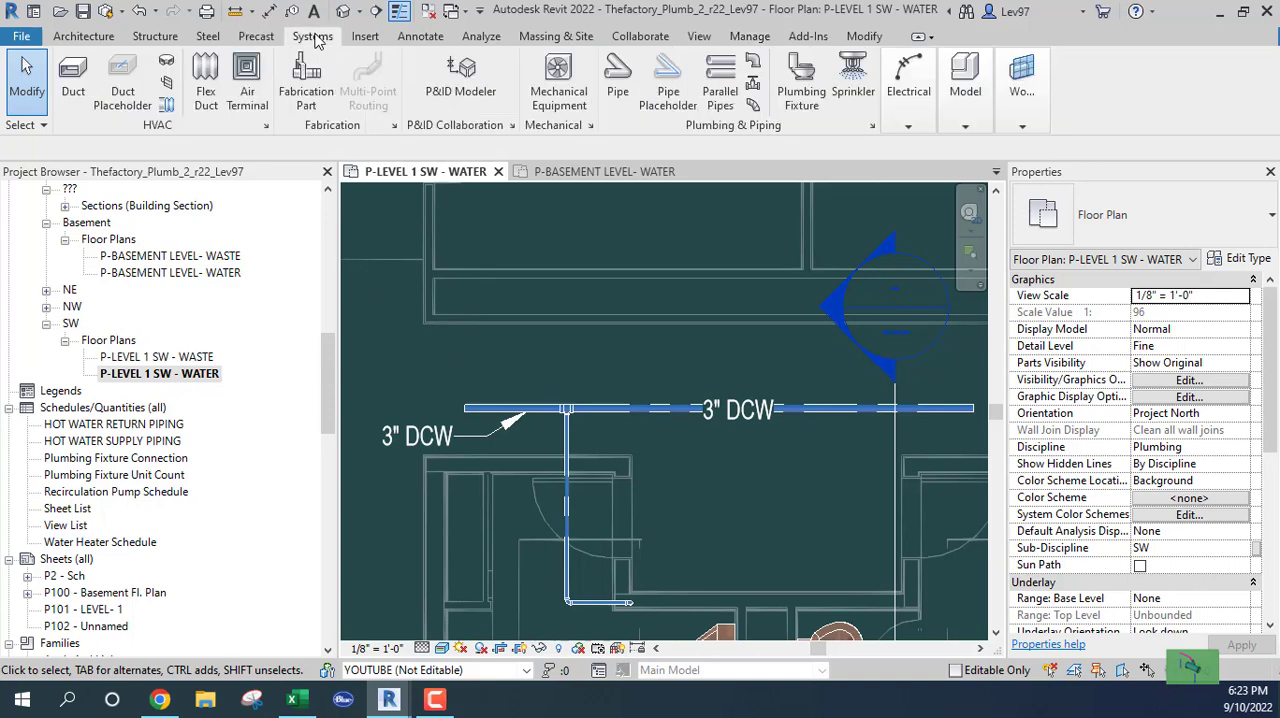
click(618, 78)
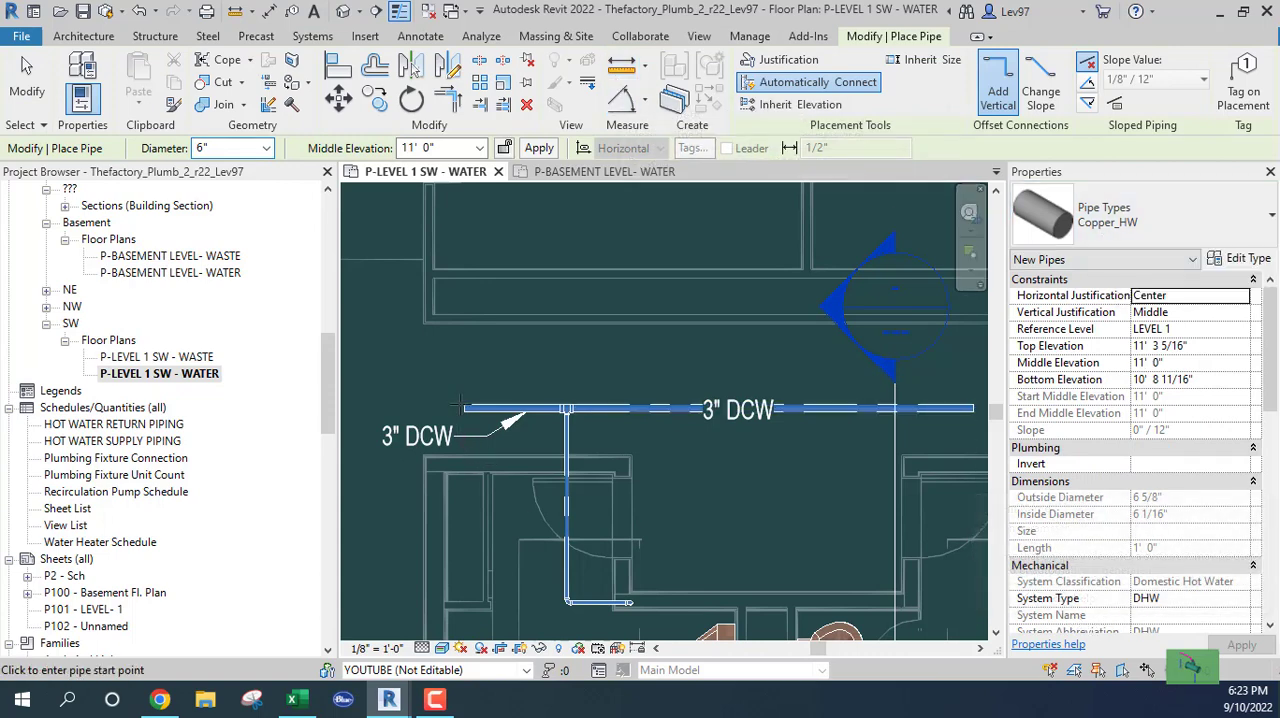
click(478, 378)
click(760, 378)
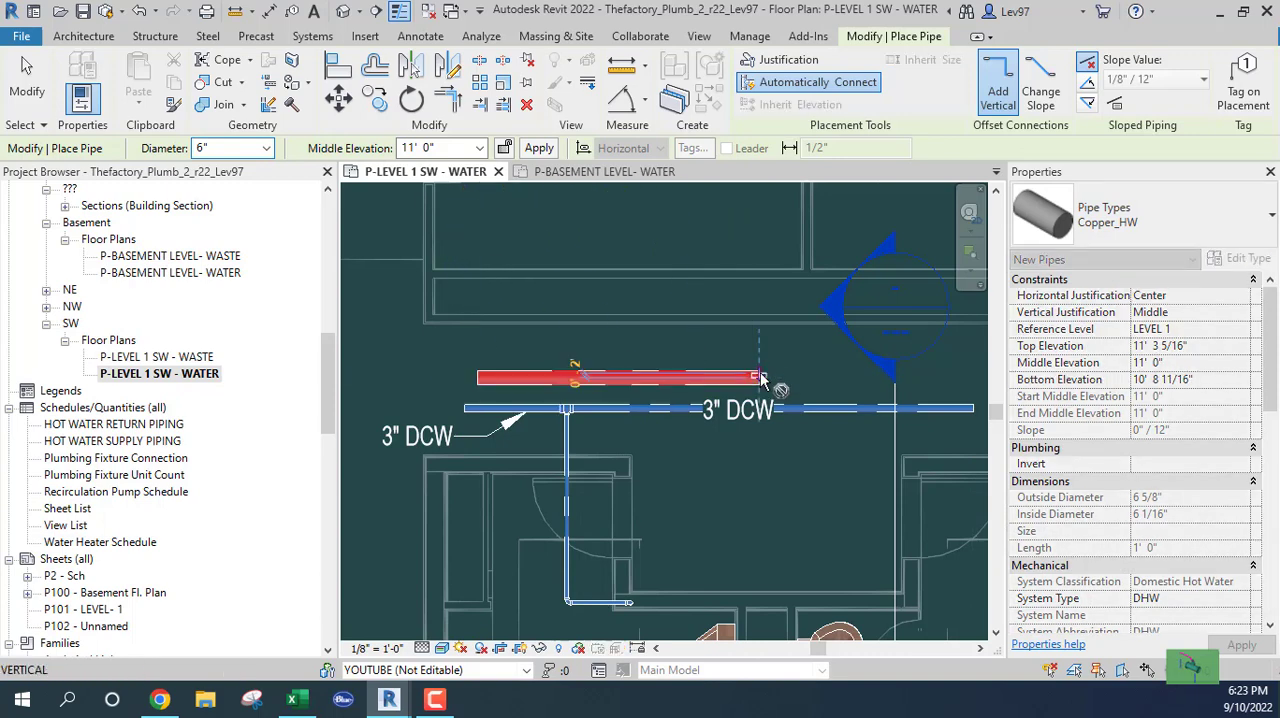
key(Escape)
key(Escape)
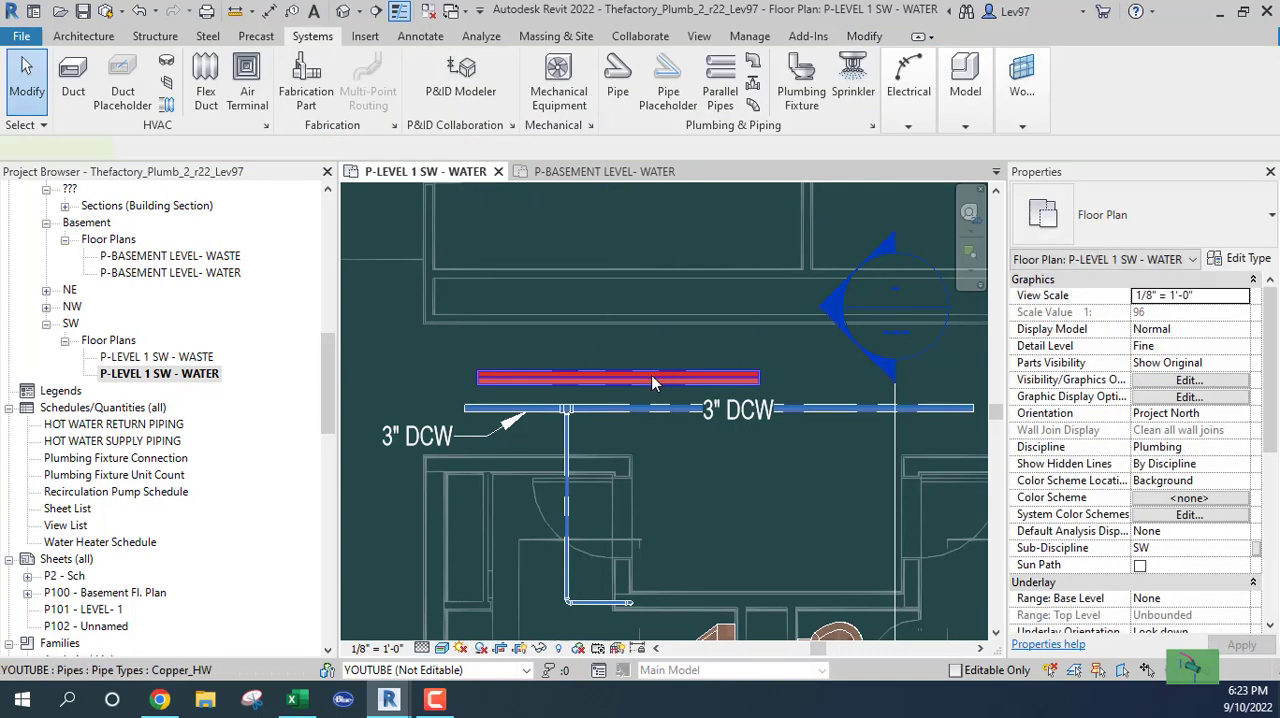
Examine the Routing Preferences of the hot-water pipe's Copper_HW type, and close its type properties without changes
click(652, 379)
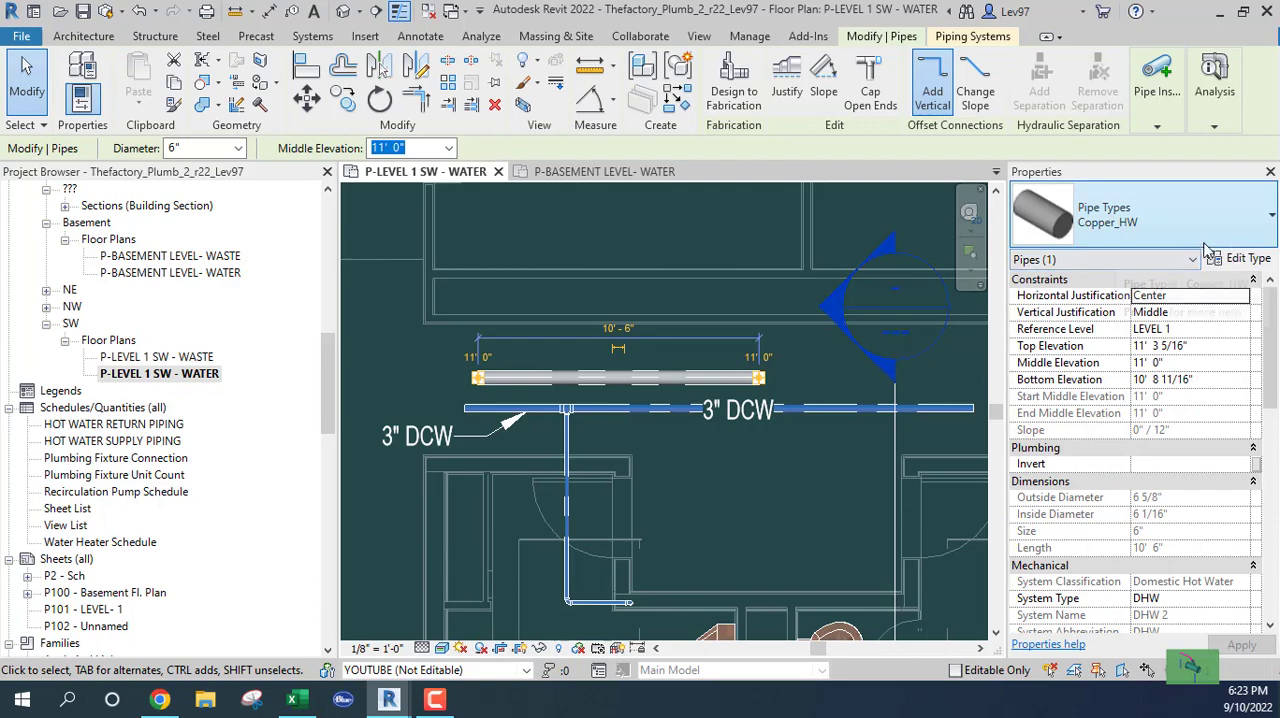
click(1243, 258)
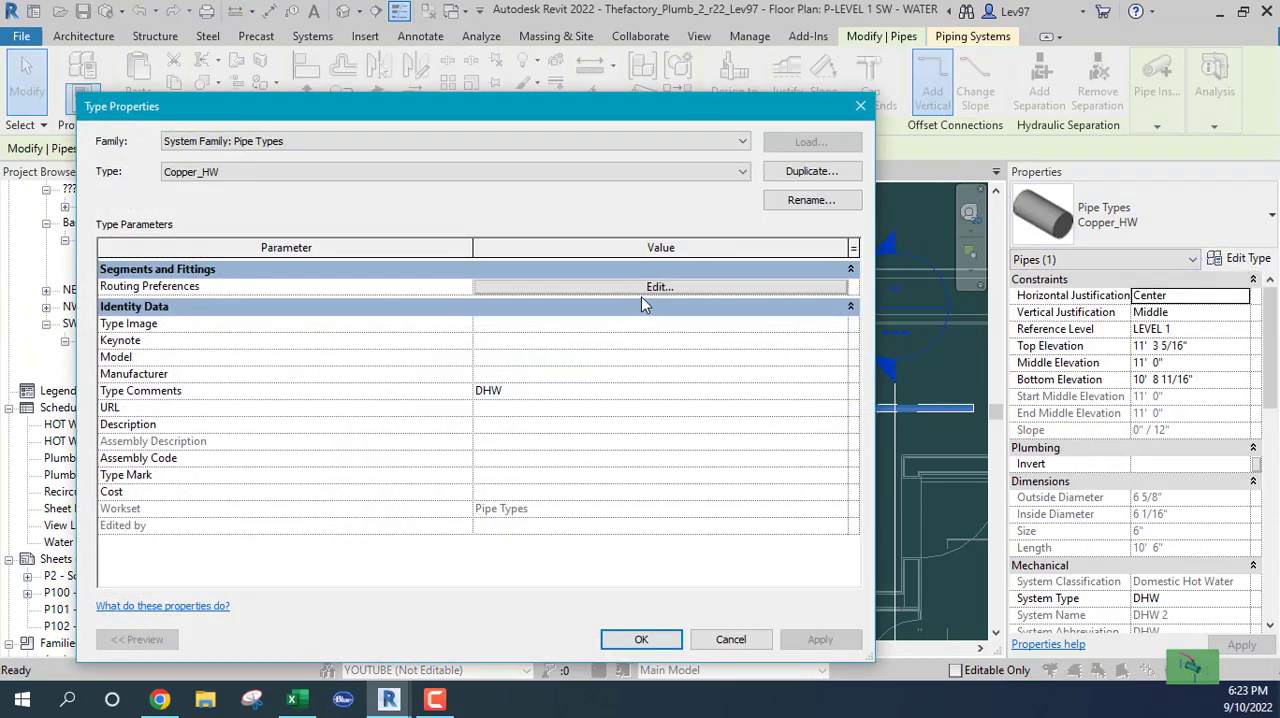
click(615, 287)
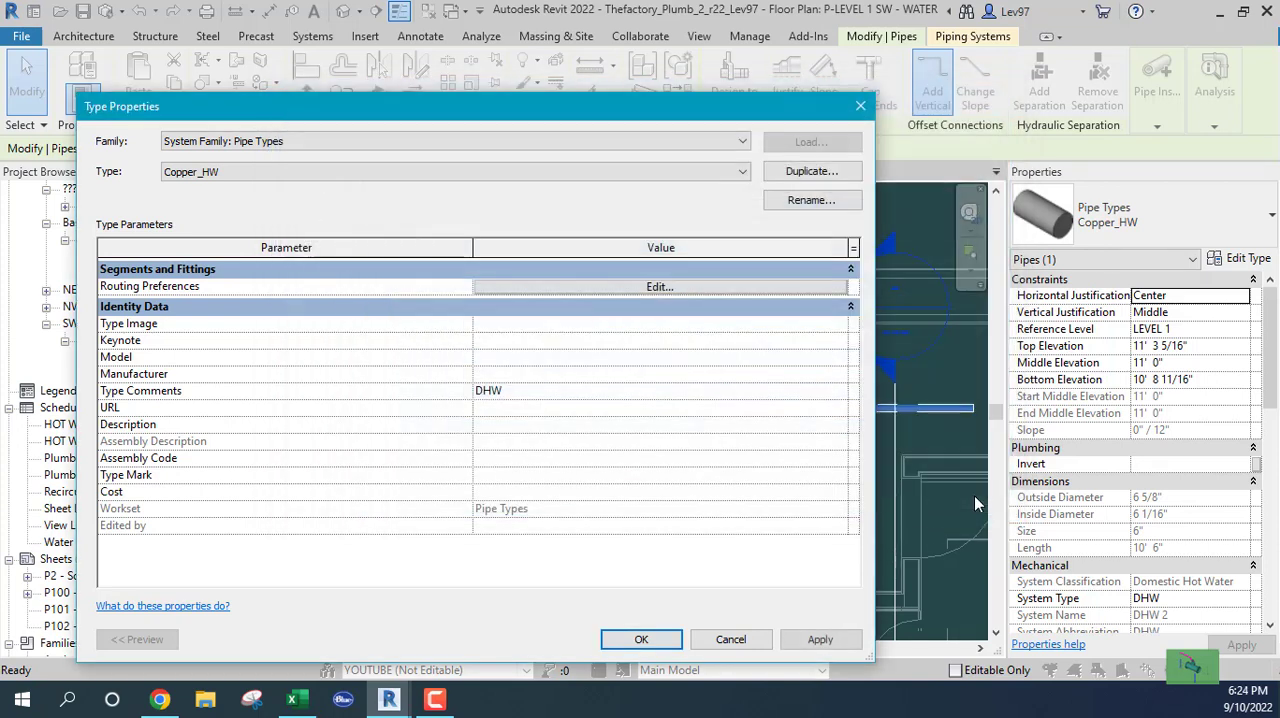
click(968, 499)
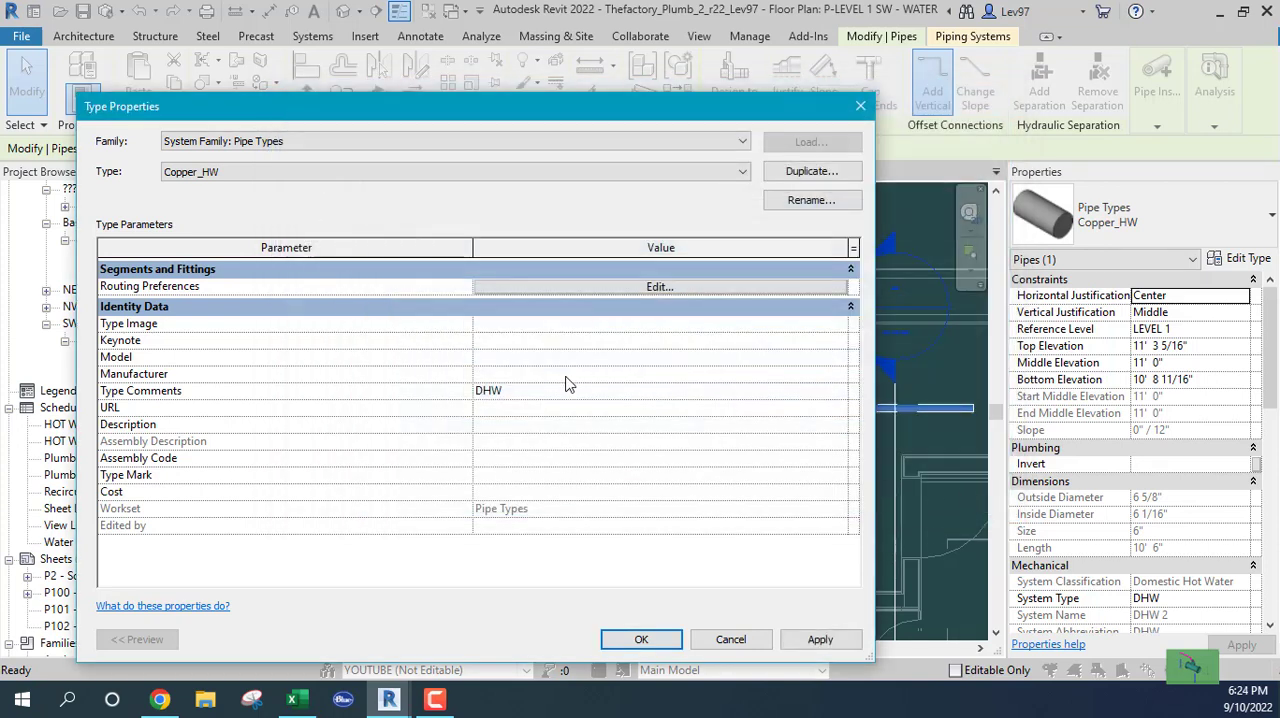
click(731, 640)
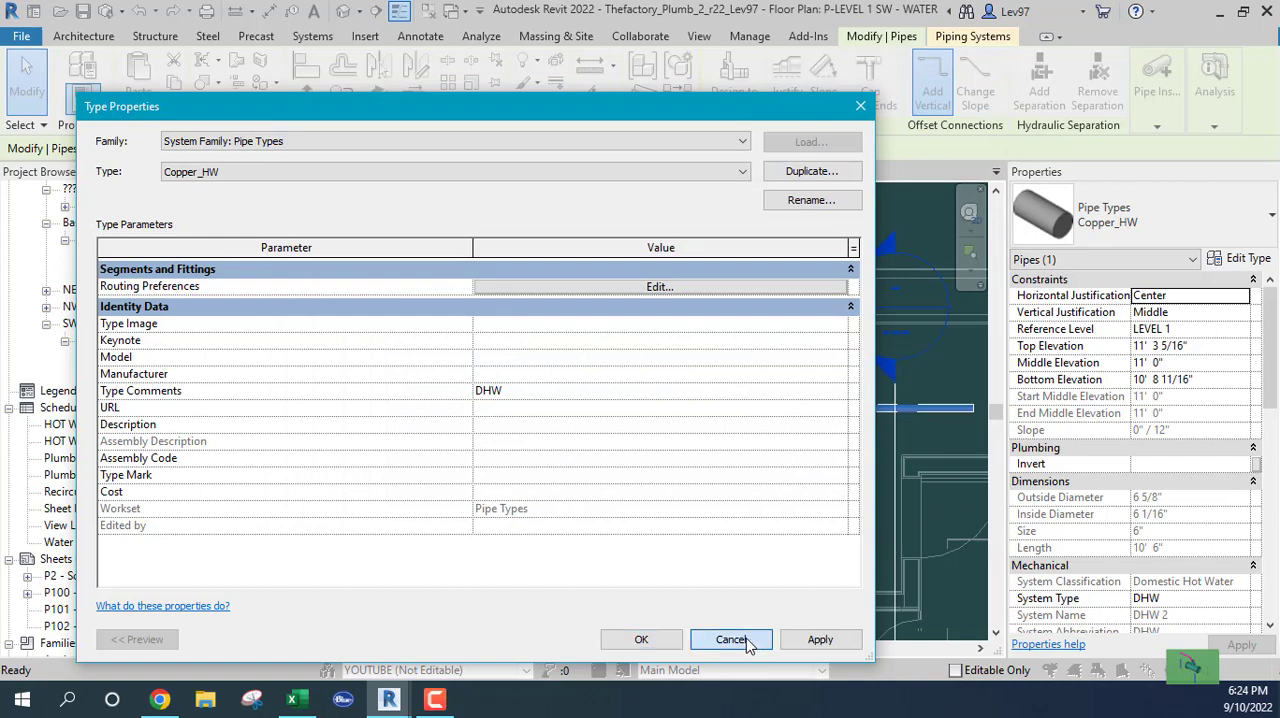
click(671, 490)
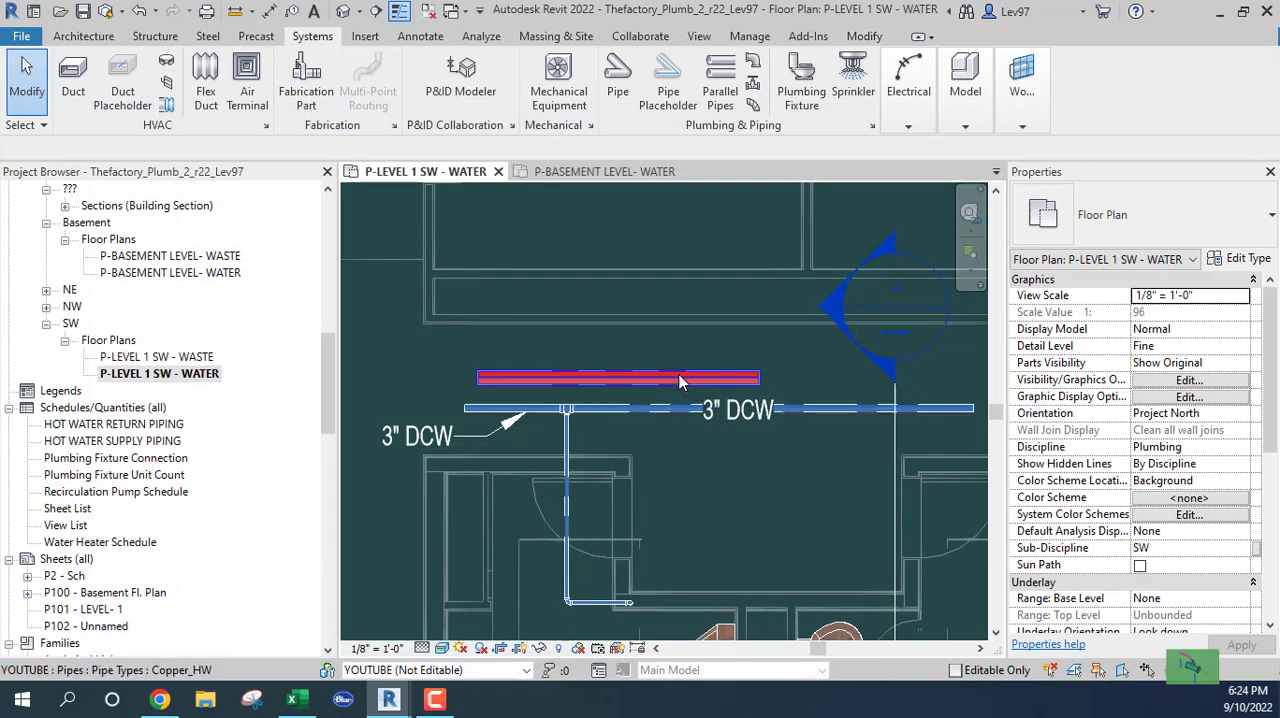
Examine the Routing Preferences of the cold-water main's Copper_CW type, and close its type properties without changes
click(726, 378)
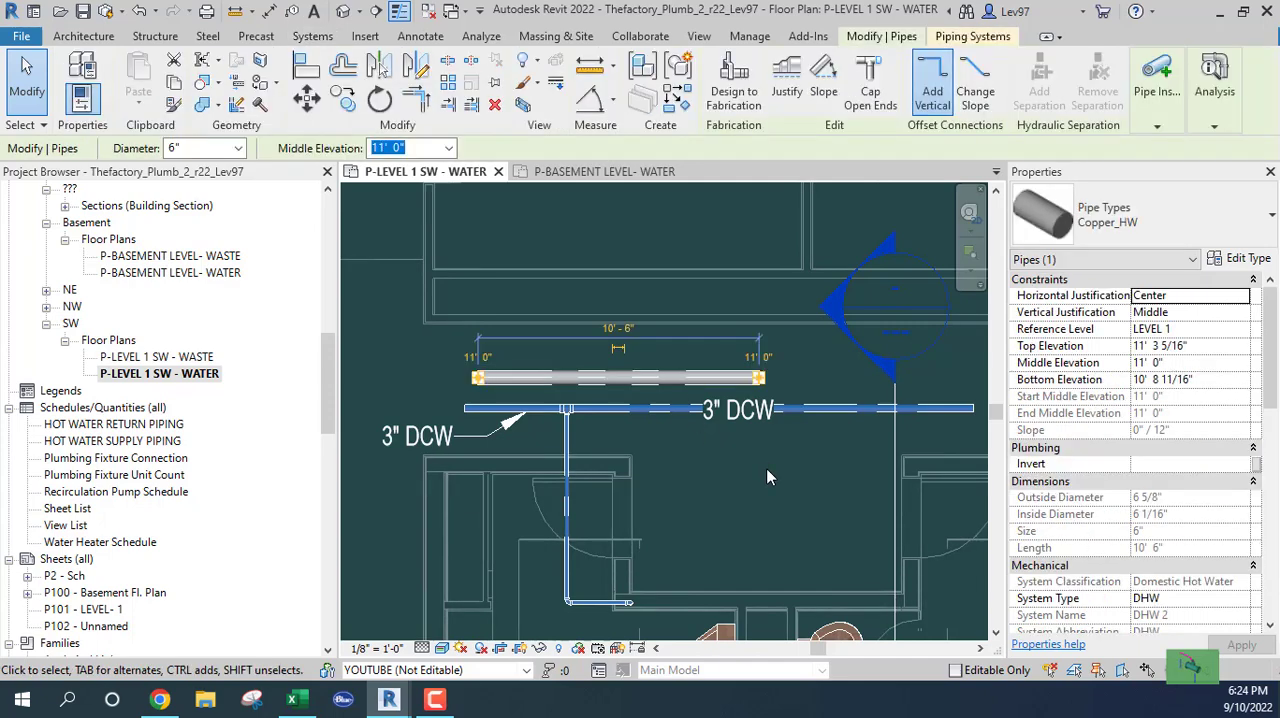
click(835, 410)
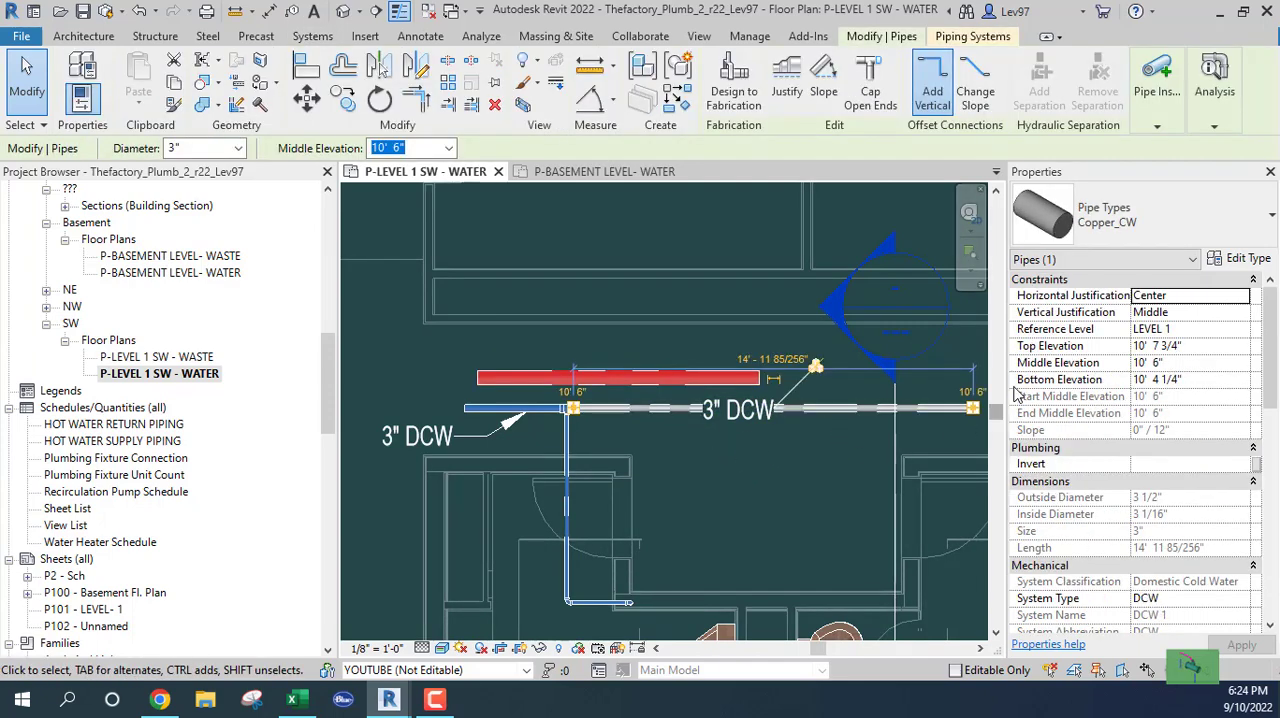
click(1248, 260)
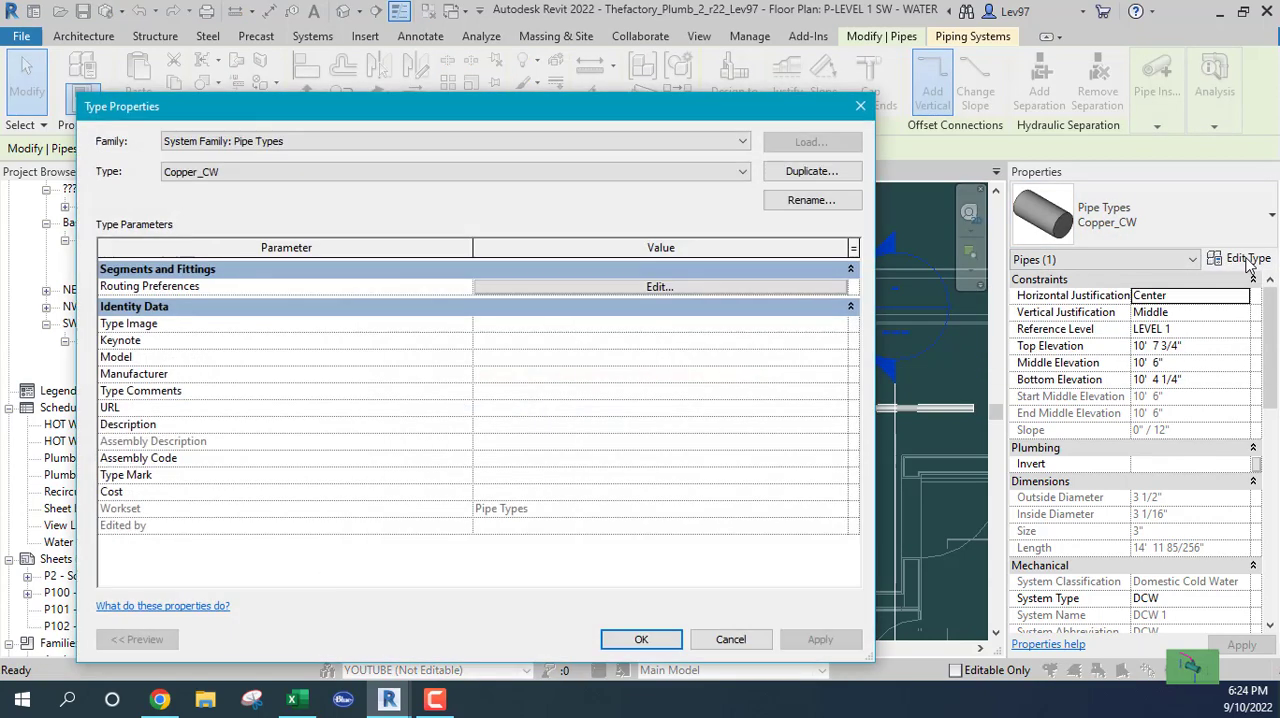
click(643, 288)
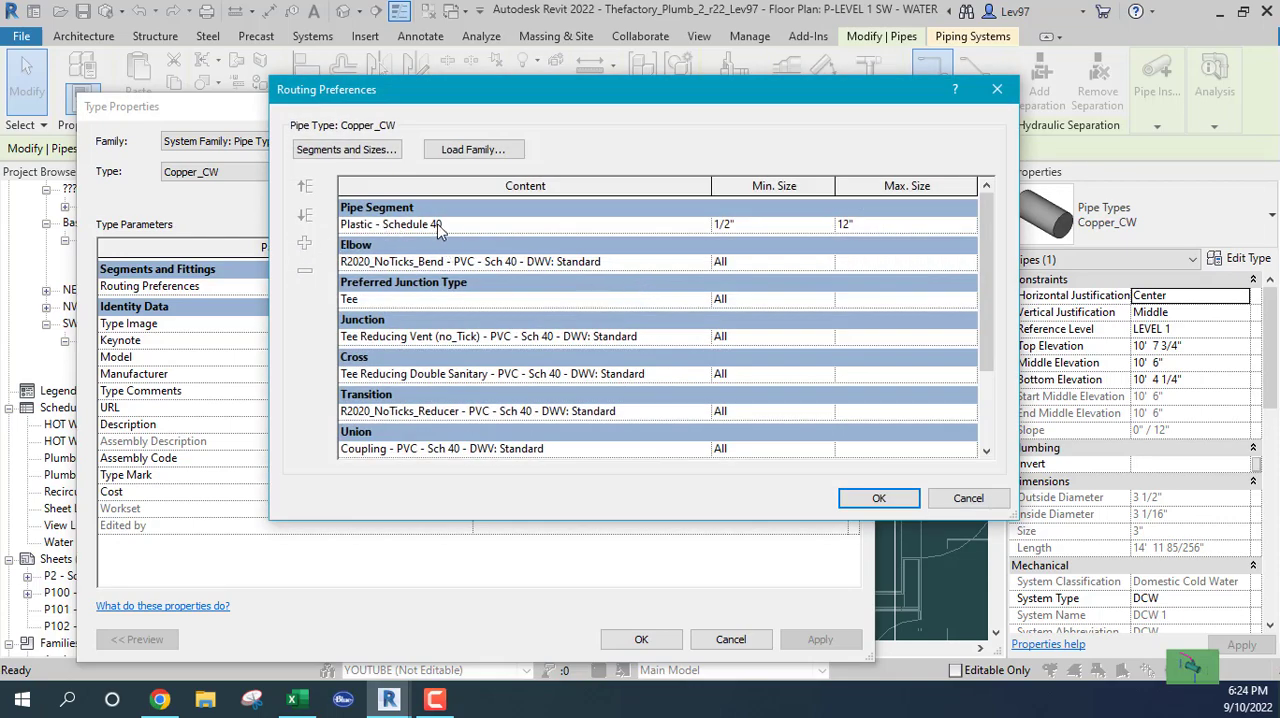
click(969, 500)
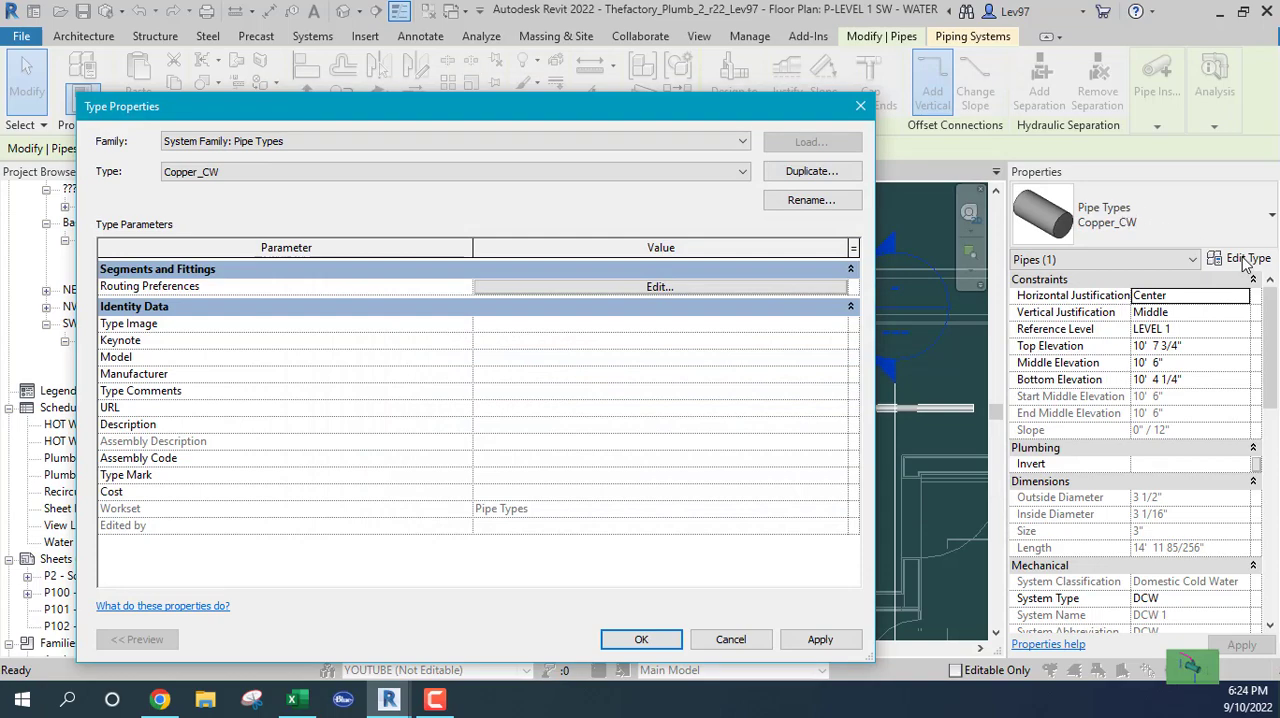
click(623, 290)
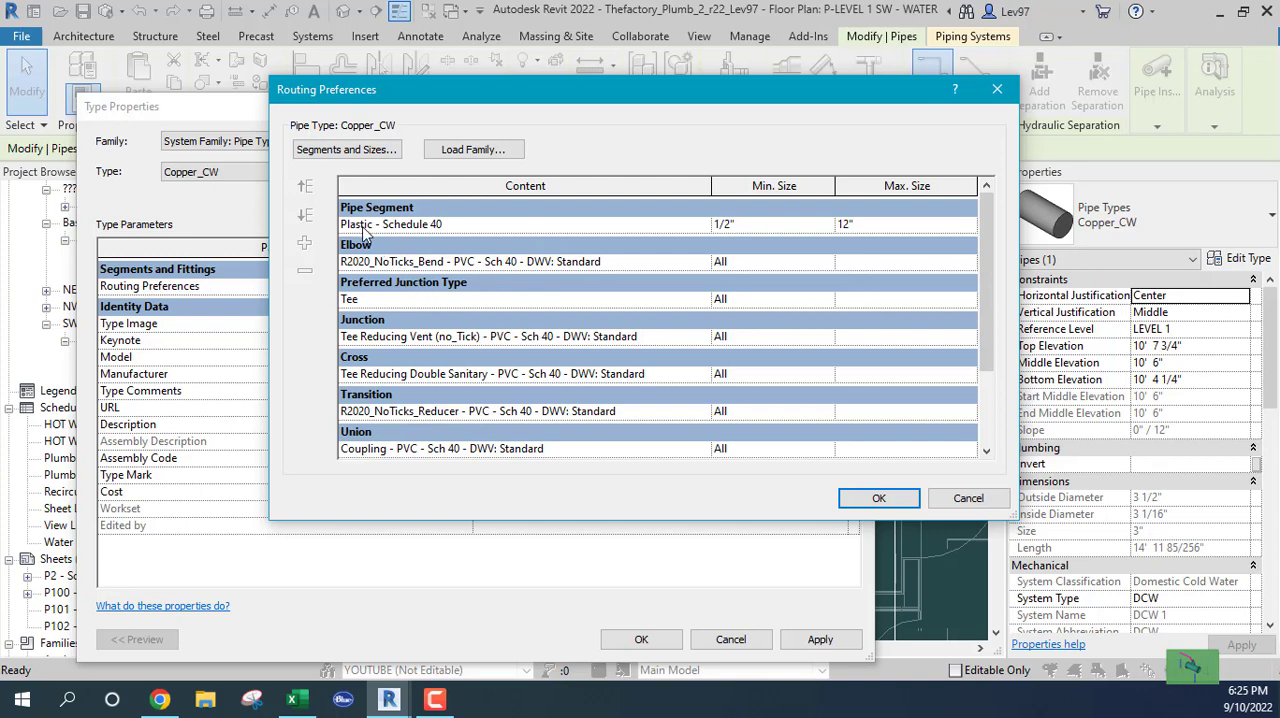
click(968, 498)
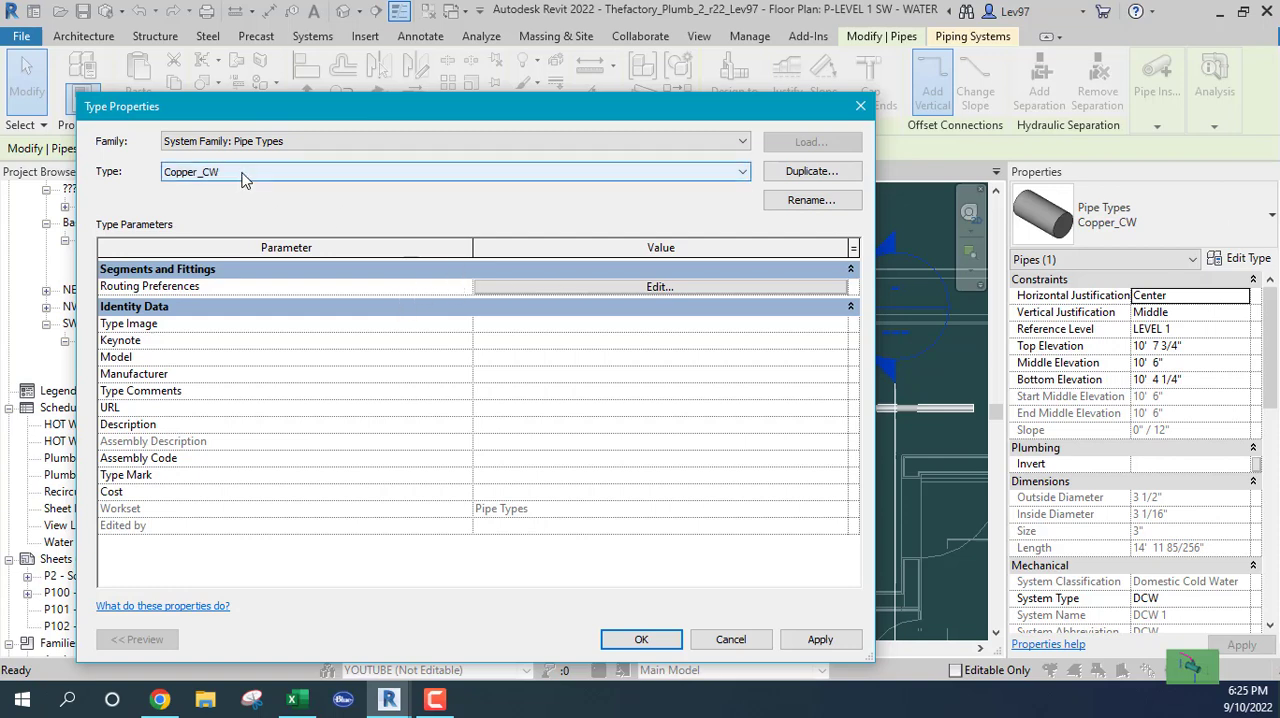
click(735, 645)
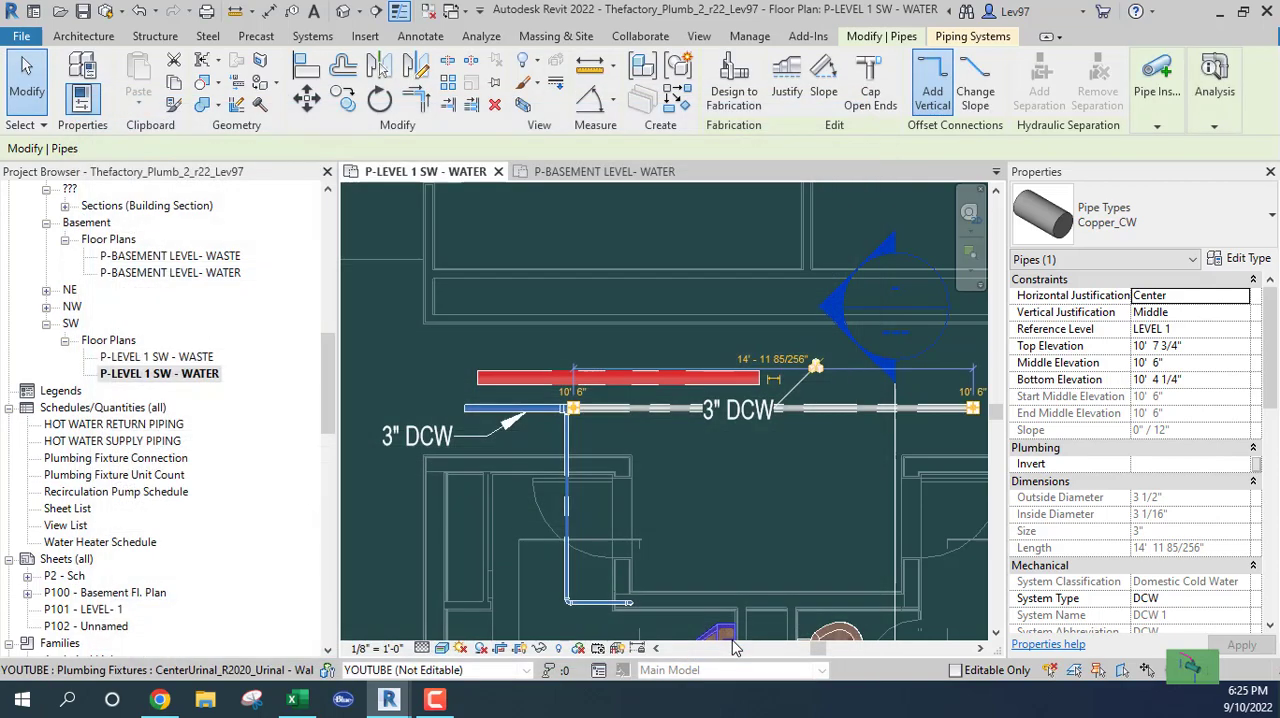
click(691, 478)
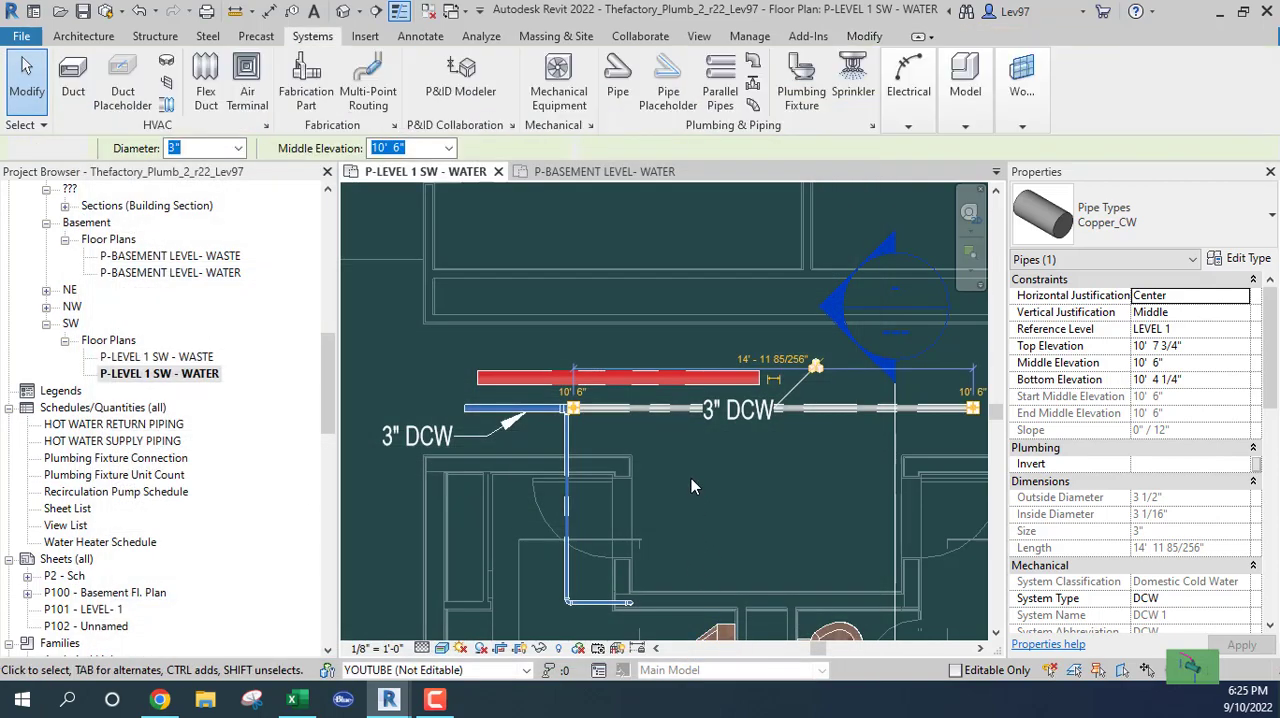
Start loading a family and look through the RVT 2022 Libraries folder and its English-Imperial subfolder
click(365, 37)
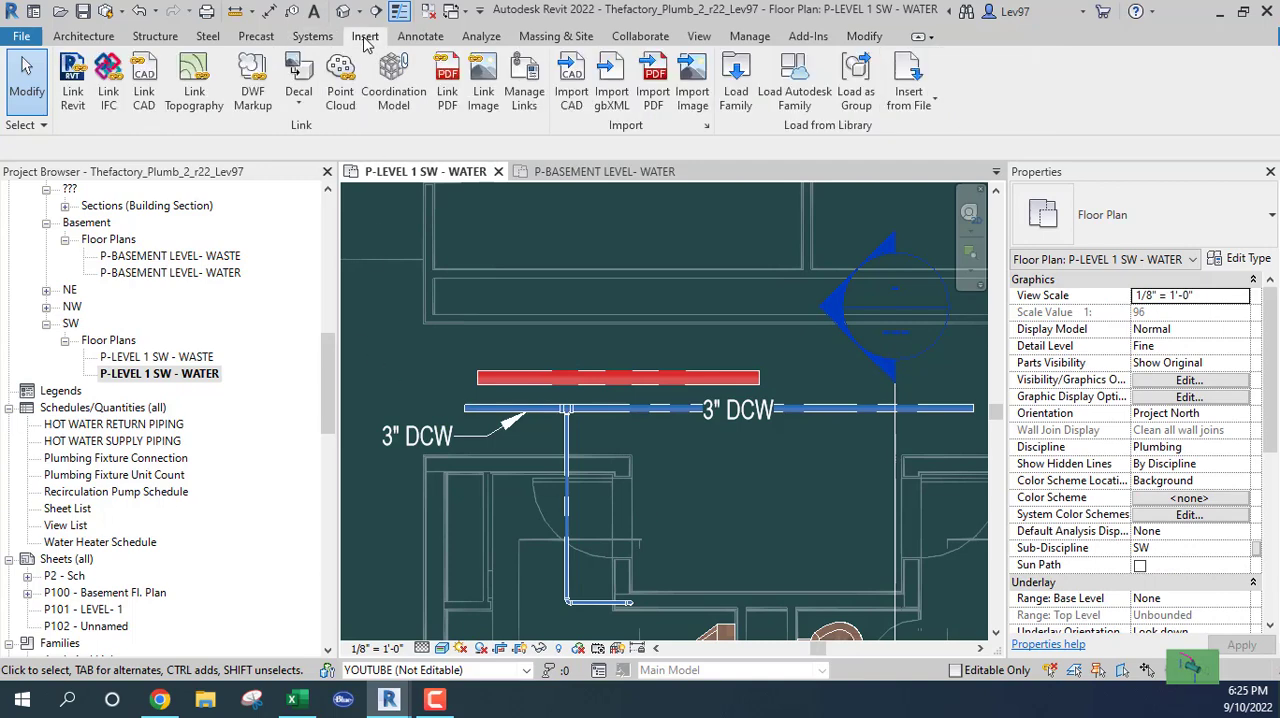
click(735, 95)
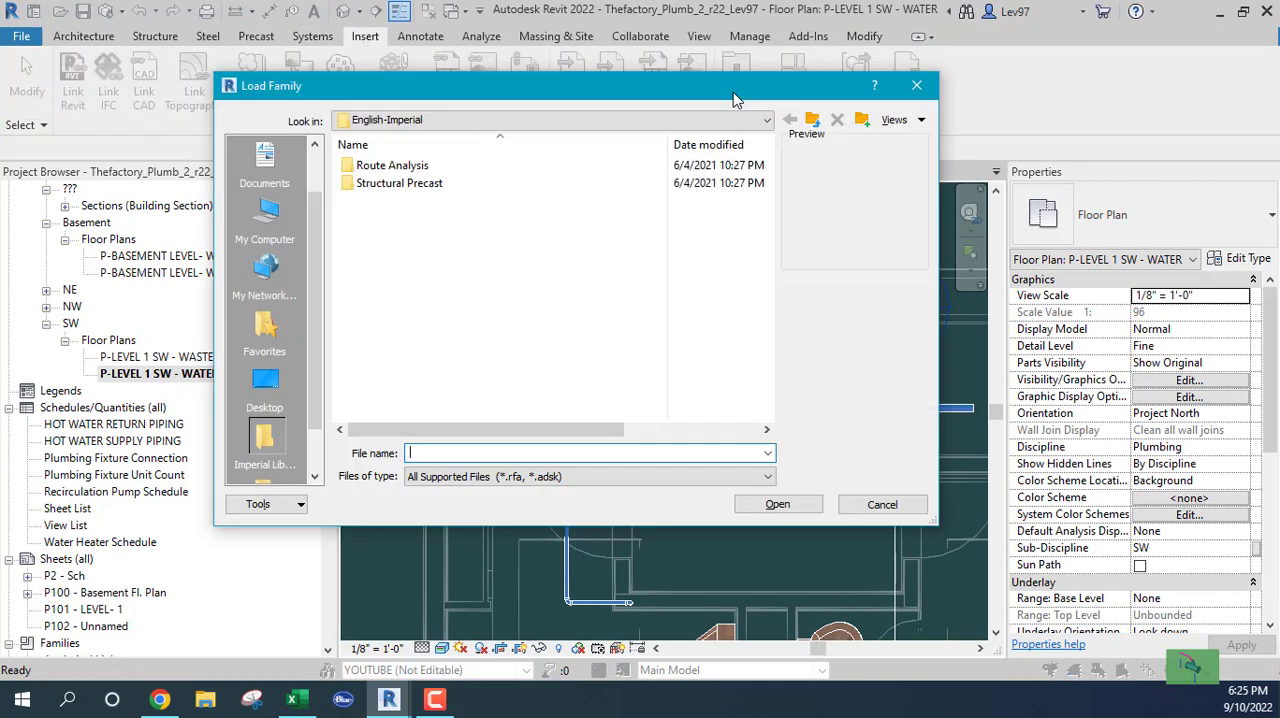
click(449, 121)
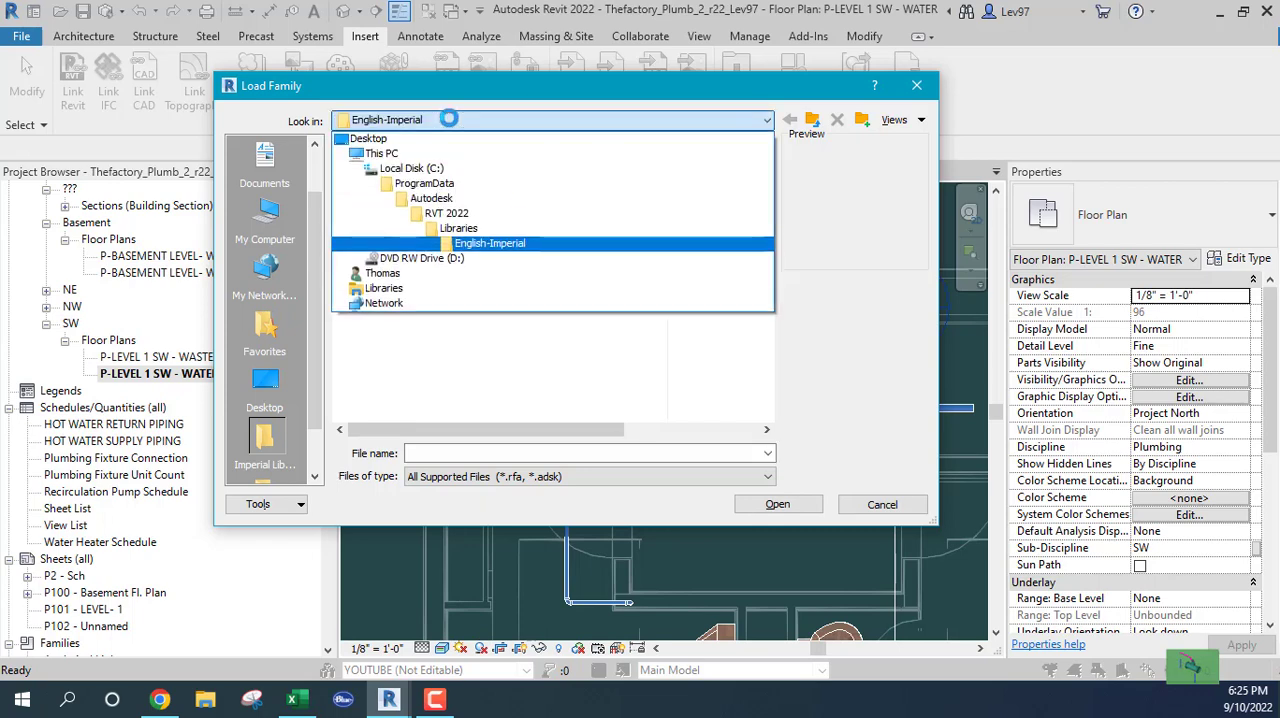
click(468, 228)
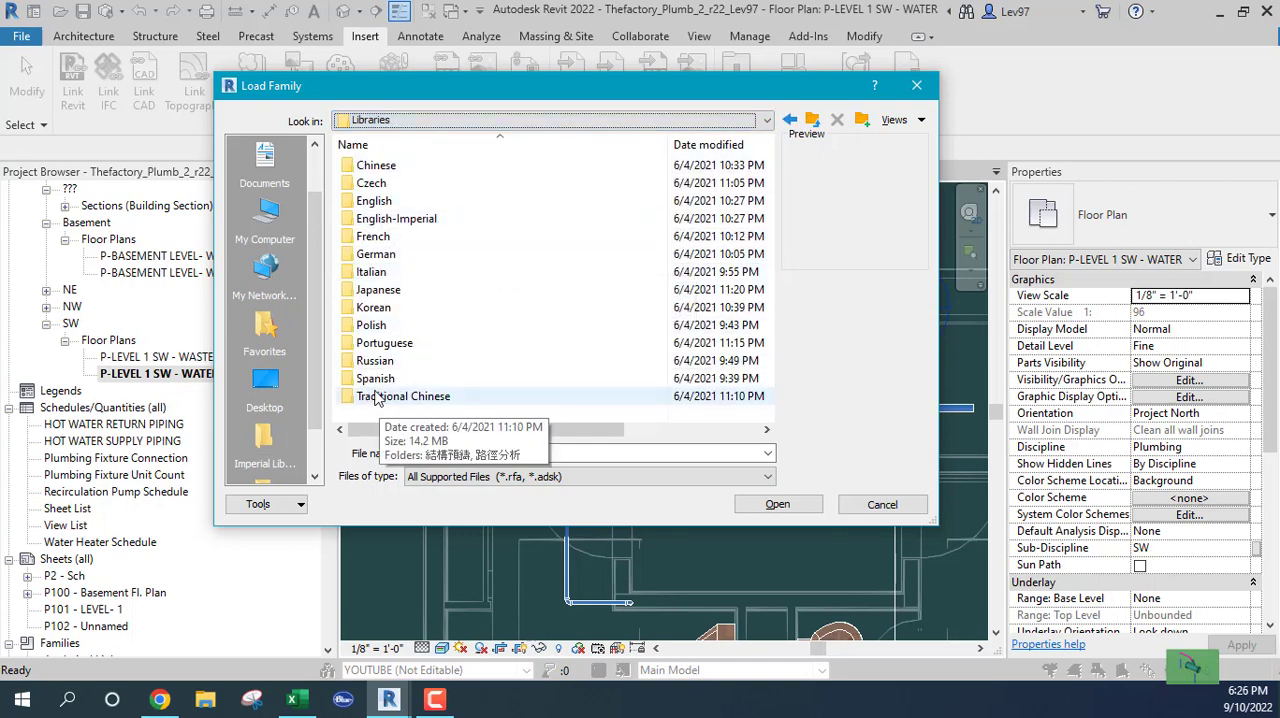
double_click(396, 218)
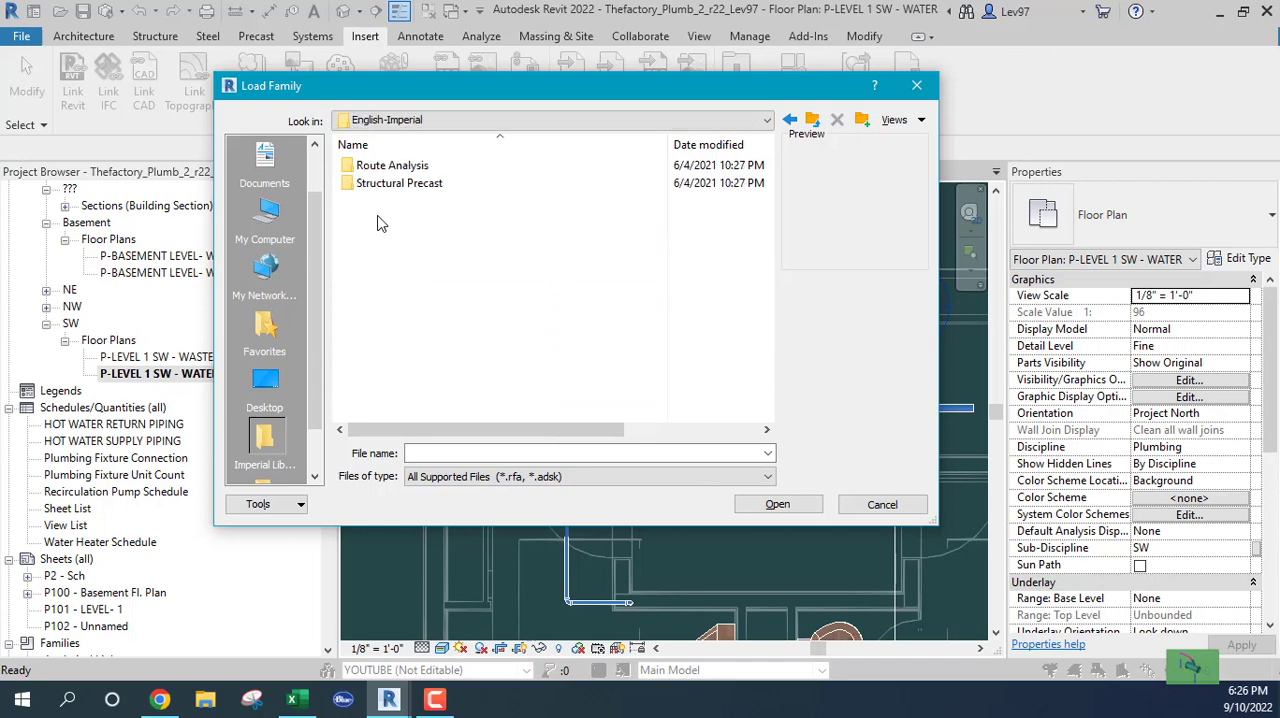
click(490, 120)
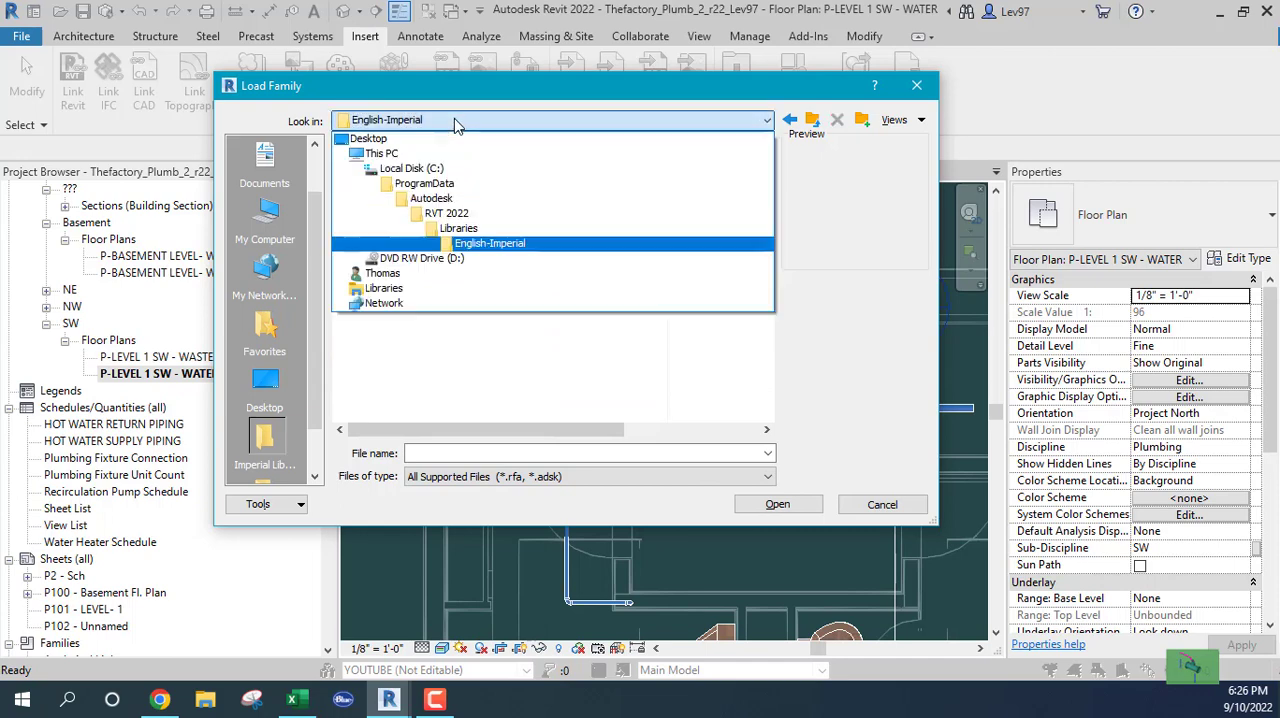
click(445, 228)
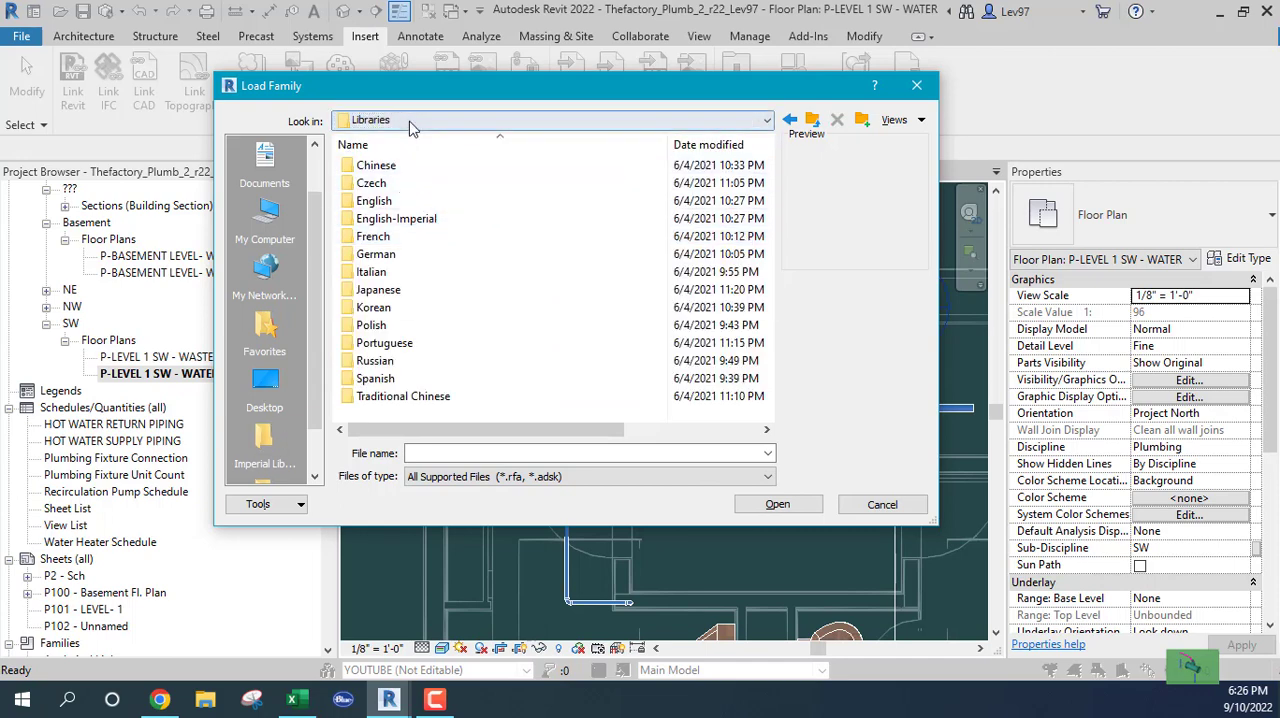
Browse from the Autodesk program data folder to the US Imperial library of RVT 2019
click(409, 125)
click(427, 203)
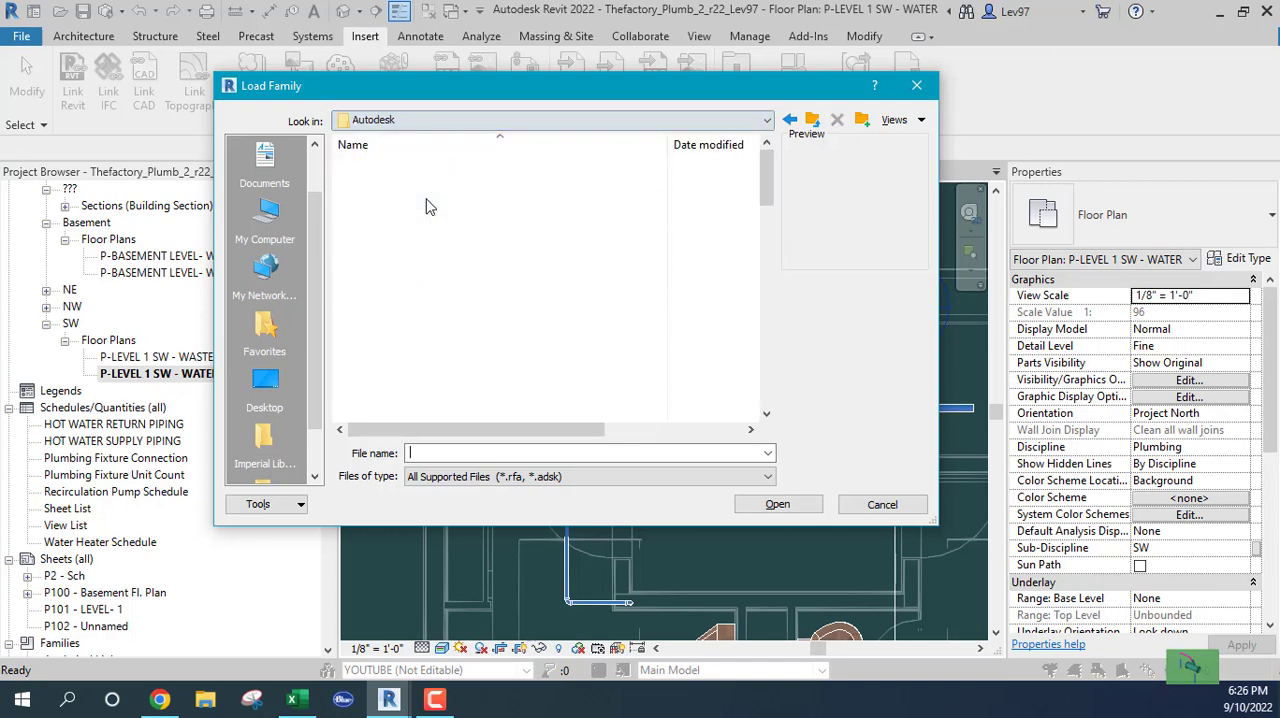
scroll(447, 310, down, 8)
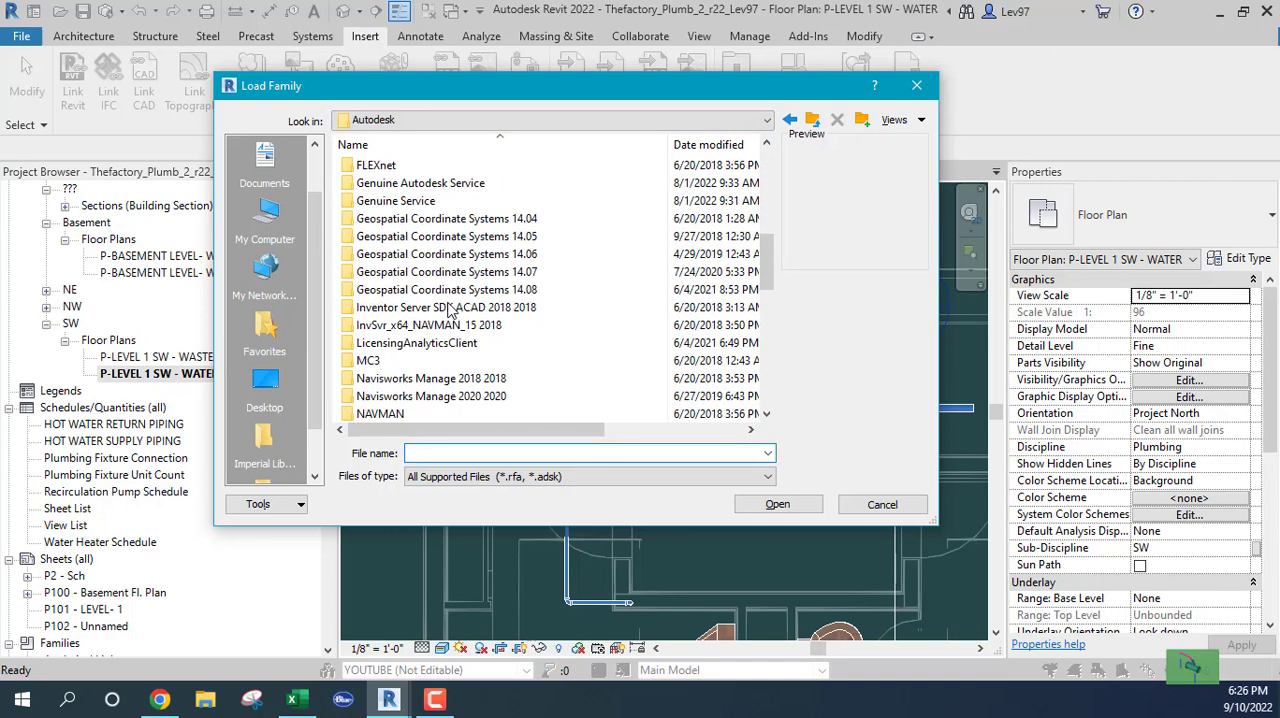
scroll(450, 305, down, 4)
scroll(476, 290, down, 4)
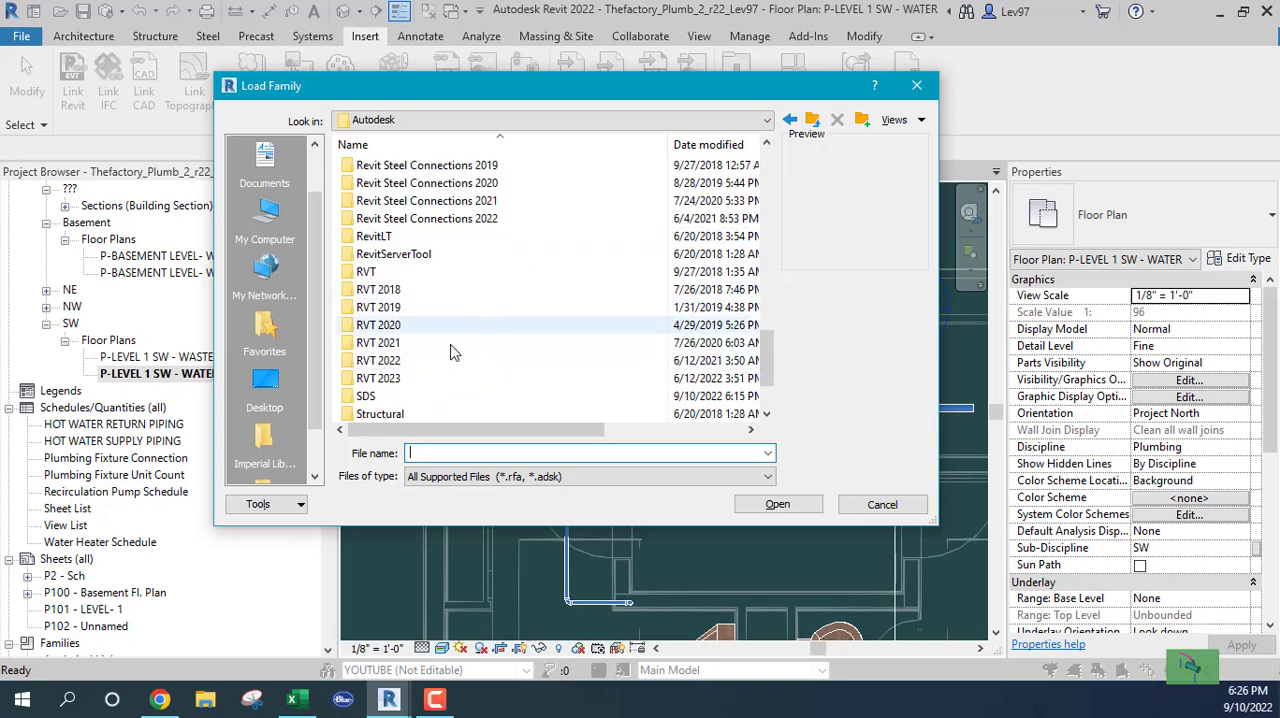
double_click(372, 309)
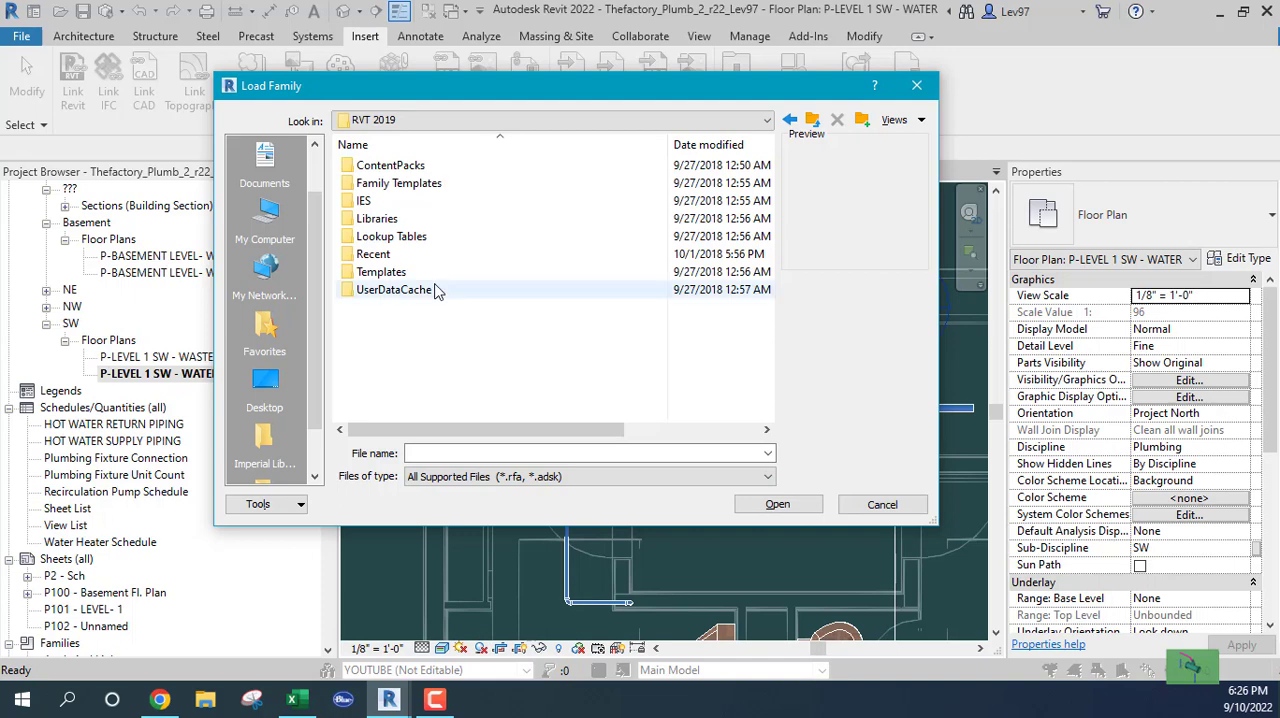
click(352, 222)
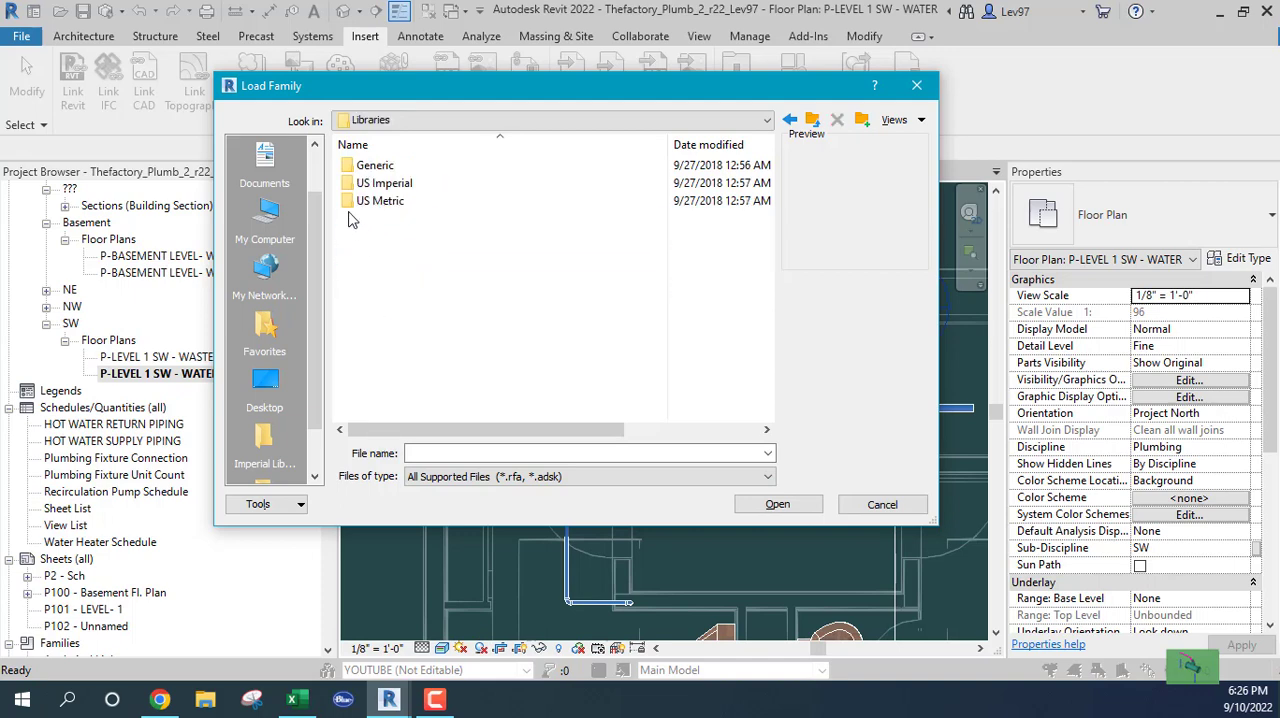
double_click(353, 189)
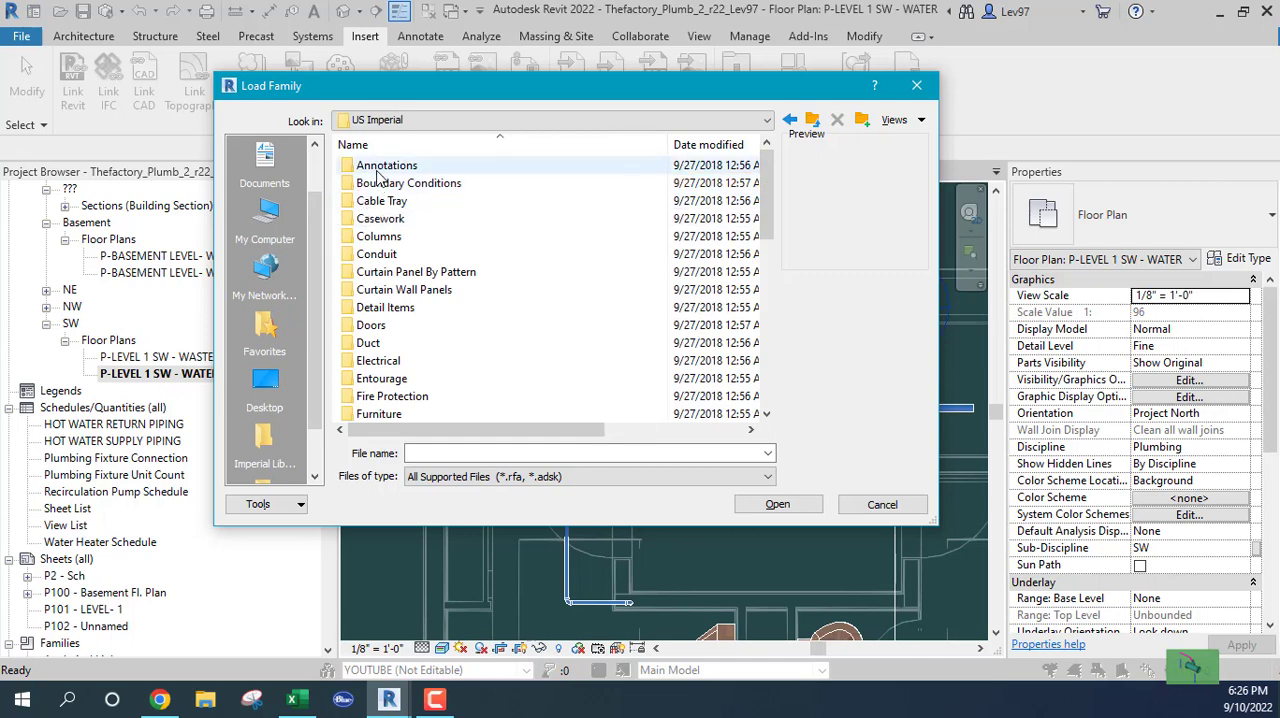
Examine the flanged Class 150 carbon steel fittings in the library's Pipe folder, and cancel loading a family
scroll(408, 289, down, 3)
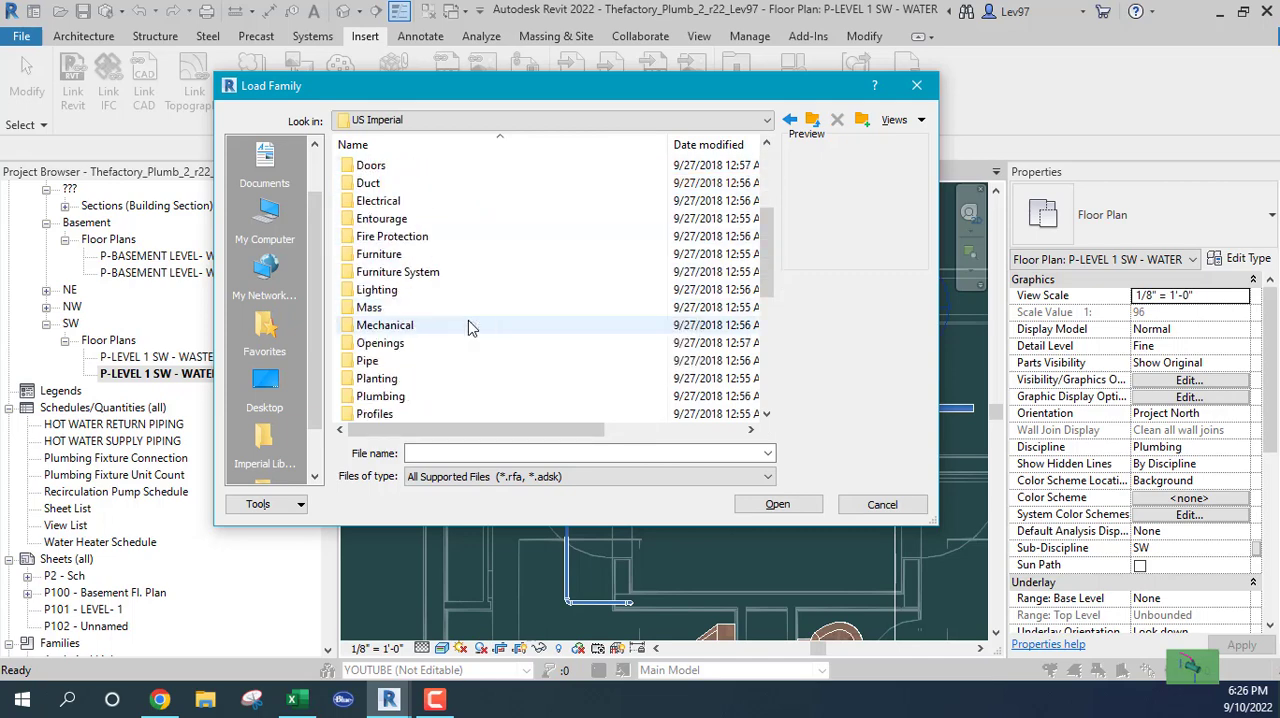
scroll(466, 322, down, 1)
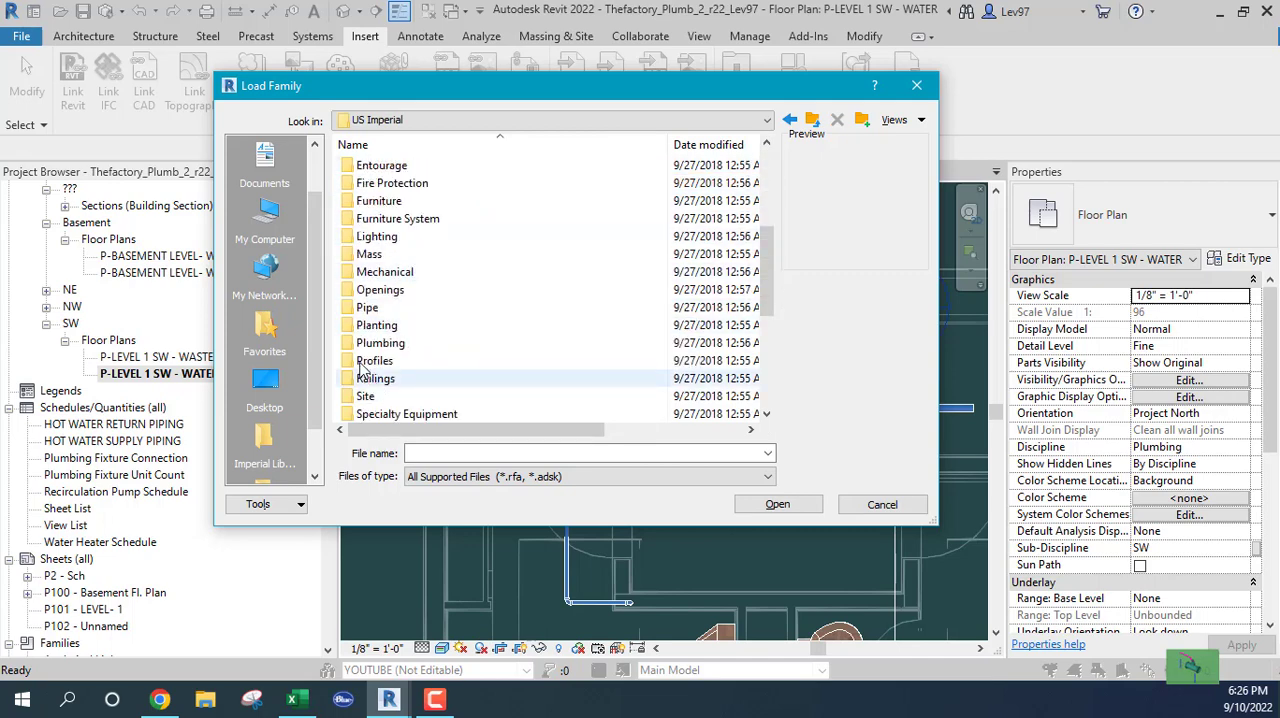
double_click(349, 311)
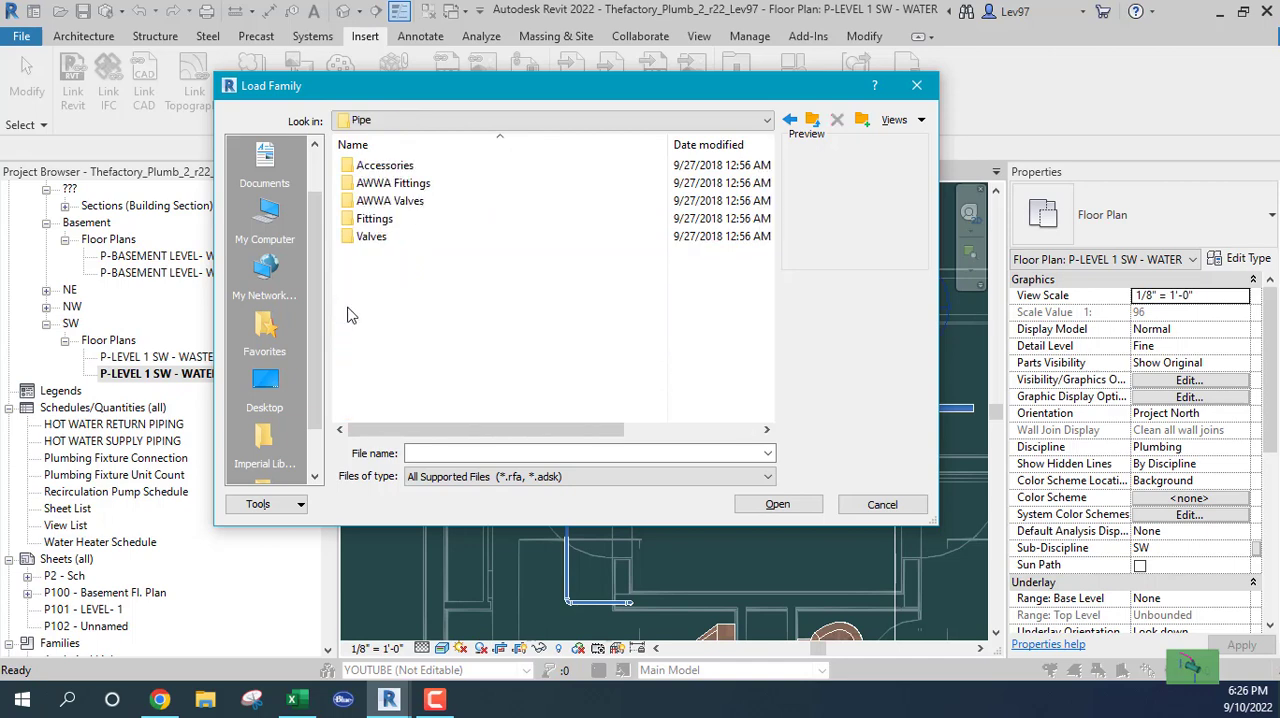
double_click(353, 220)
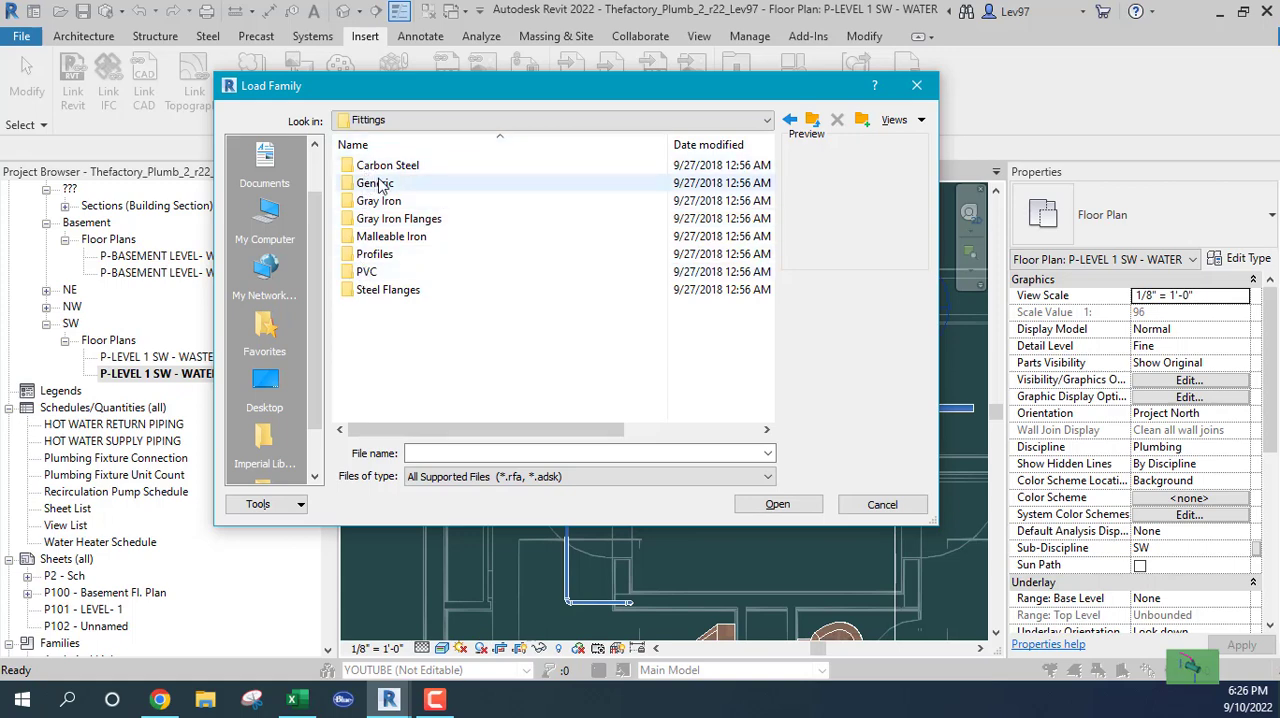
double_click(350, 166)
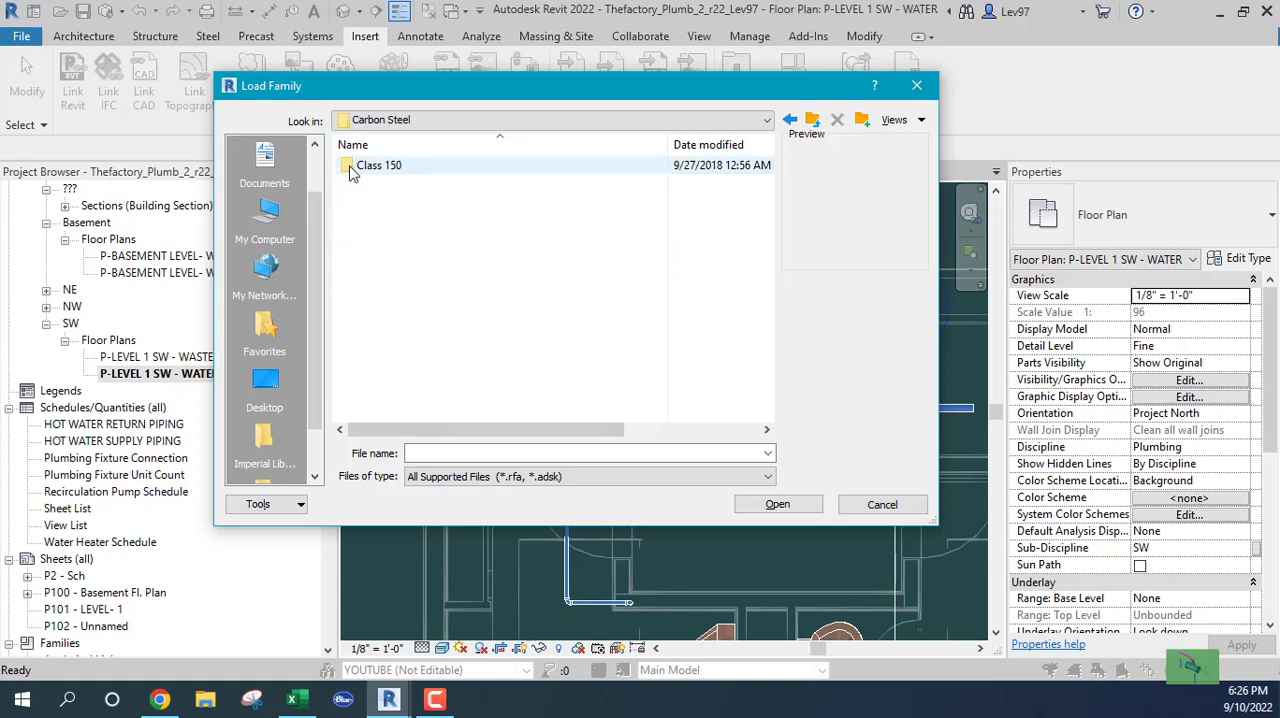
double_click(351, 168)
double_click(348, 166)
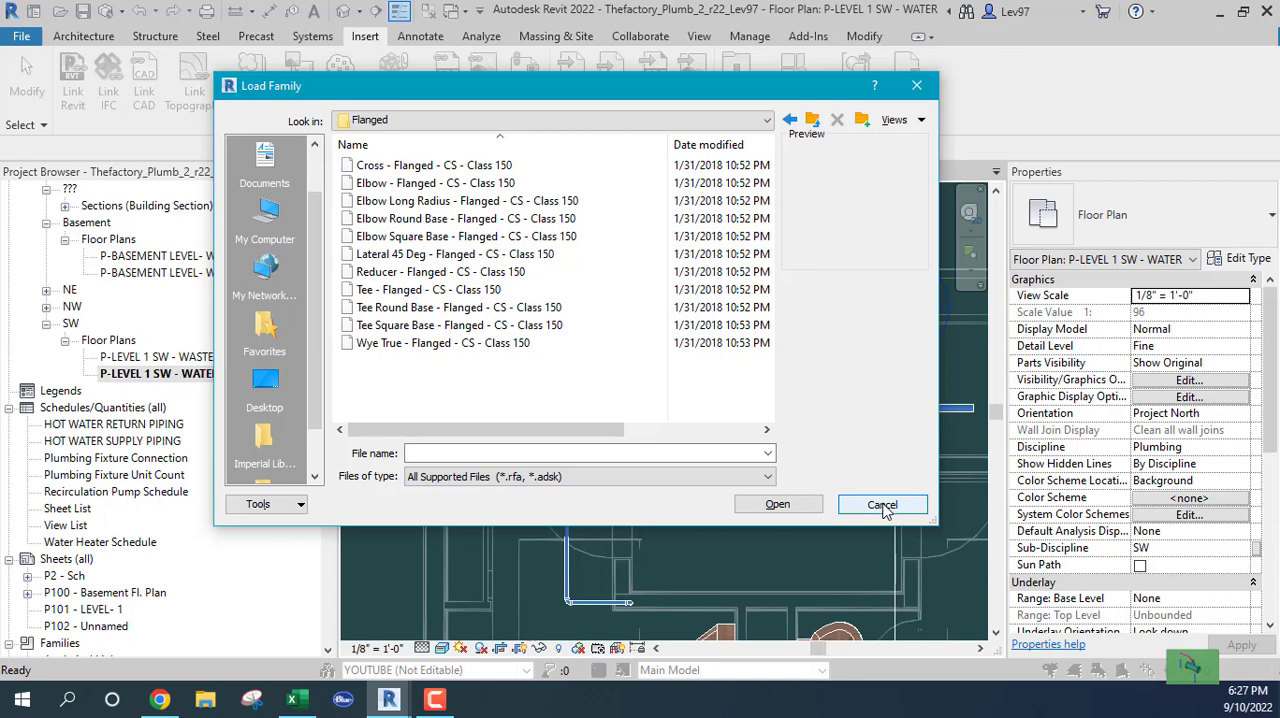
click(882, 505)
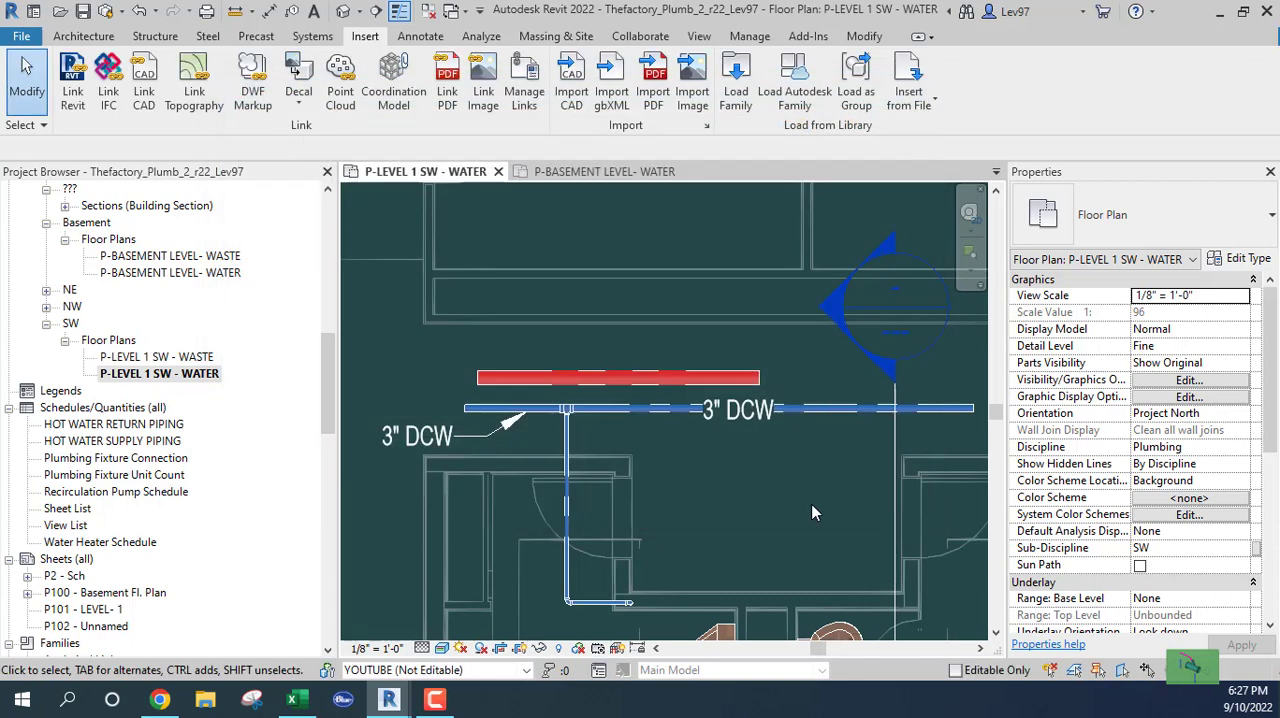
Start loading a family and go up from the English-Imperial folder to the Autodesk program data folder
scroll(565, 408, up, 5)
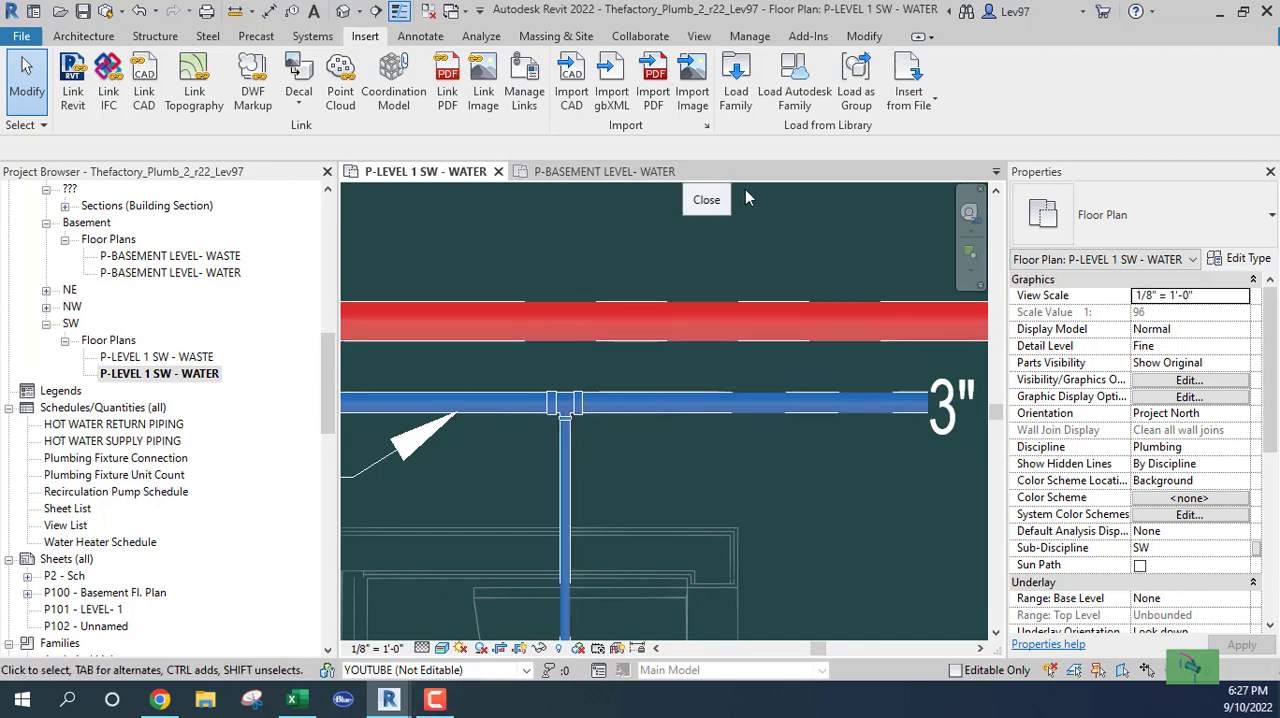
click(735, 100)
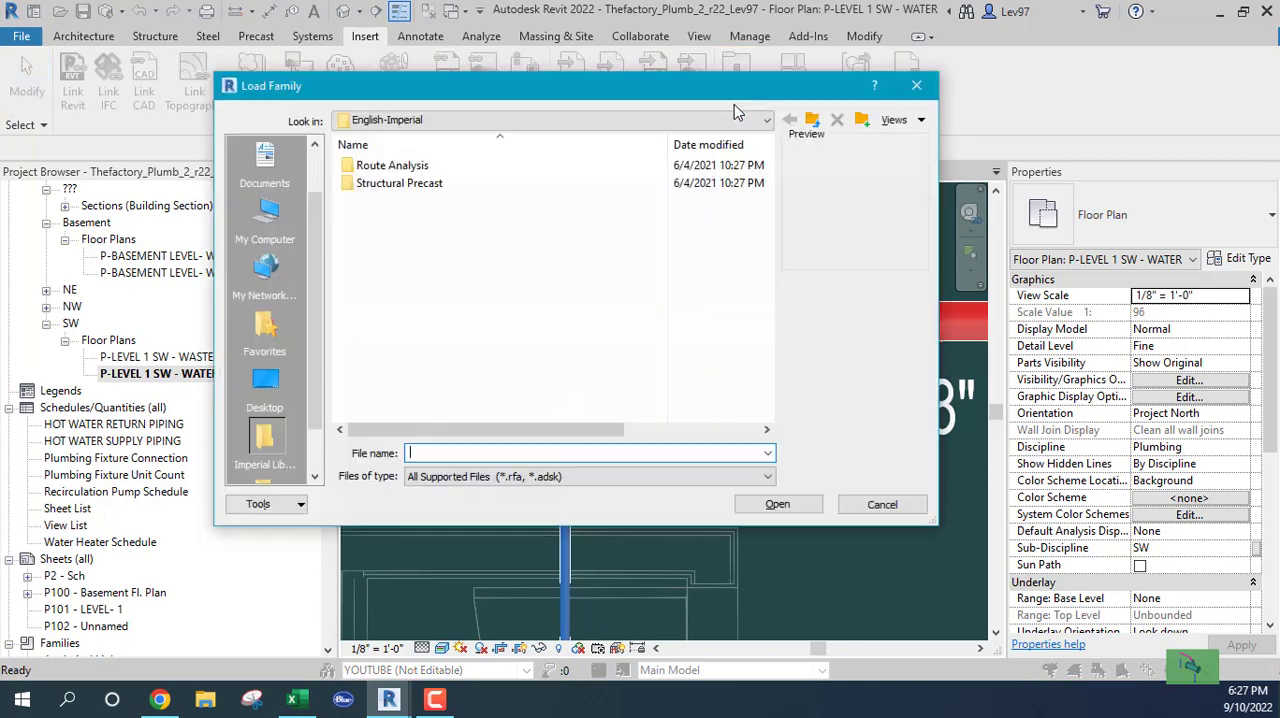
click(468, 120)
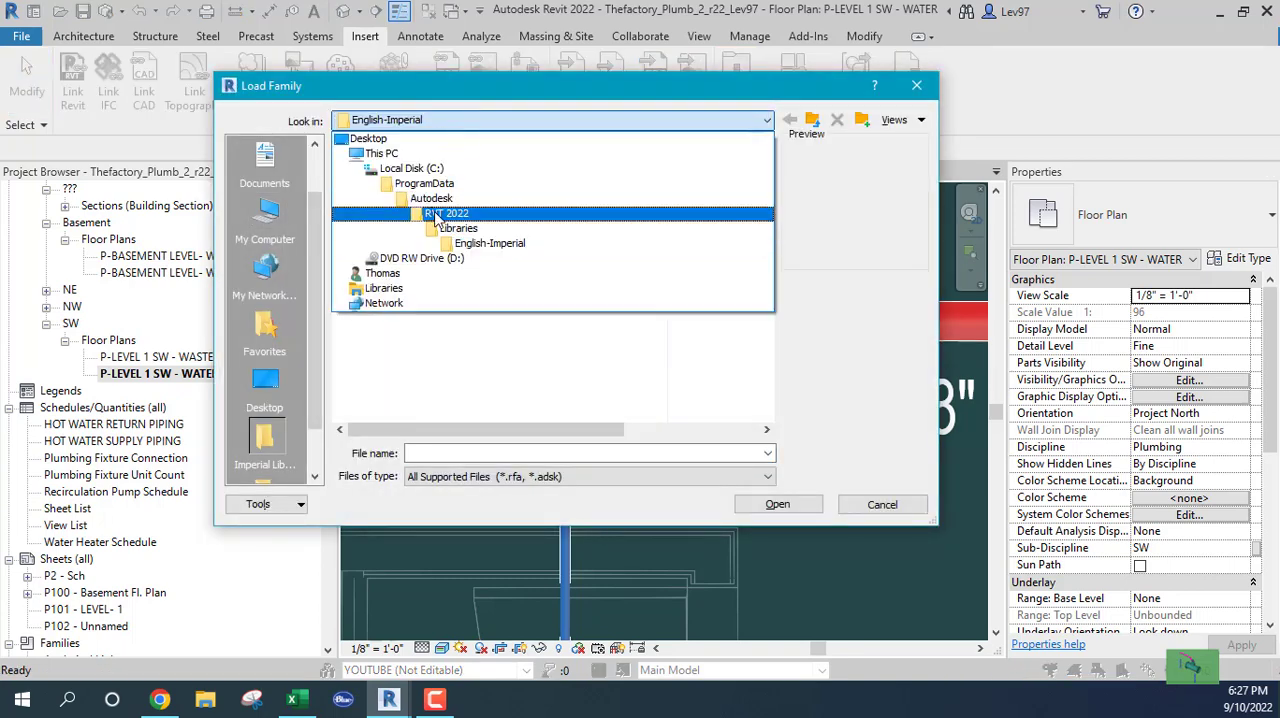
click(437, 214)
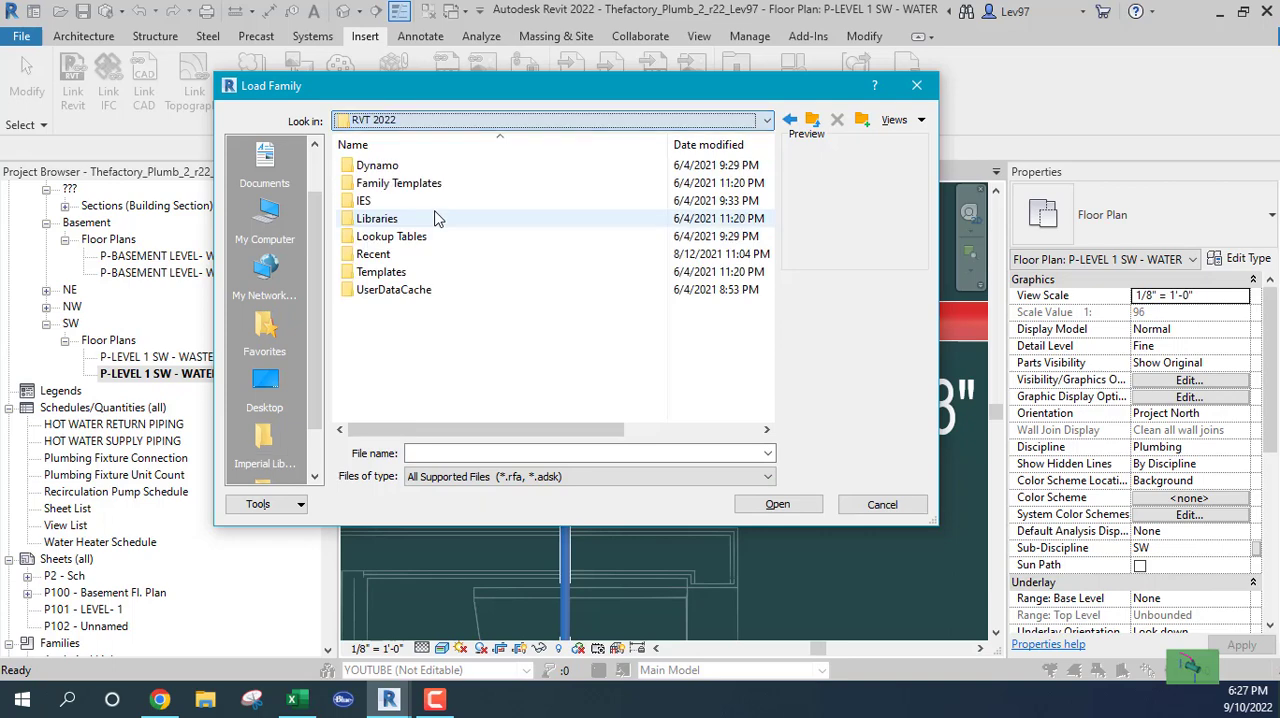
click(419, 121)
click(431, 198)
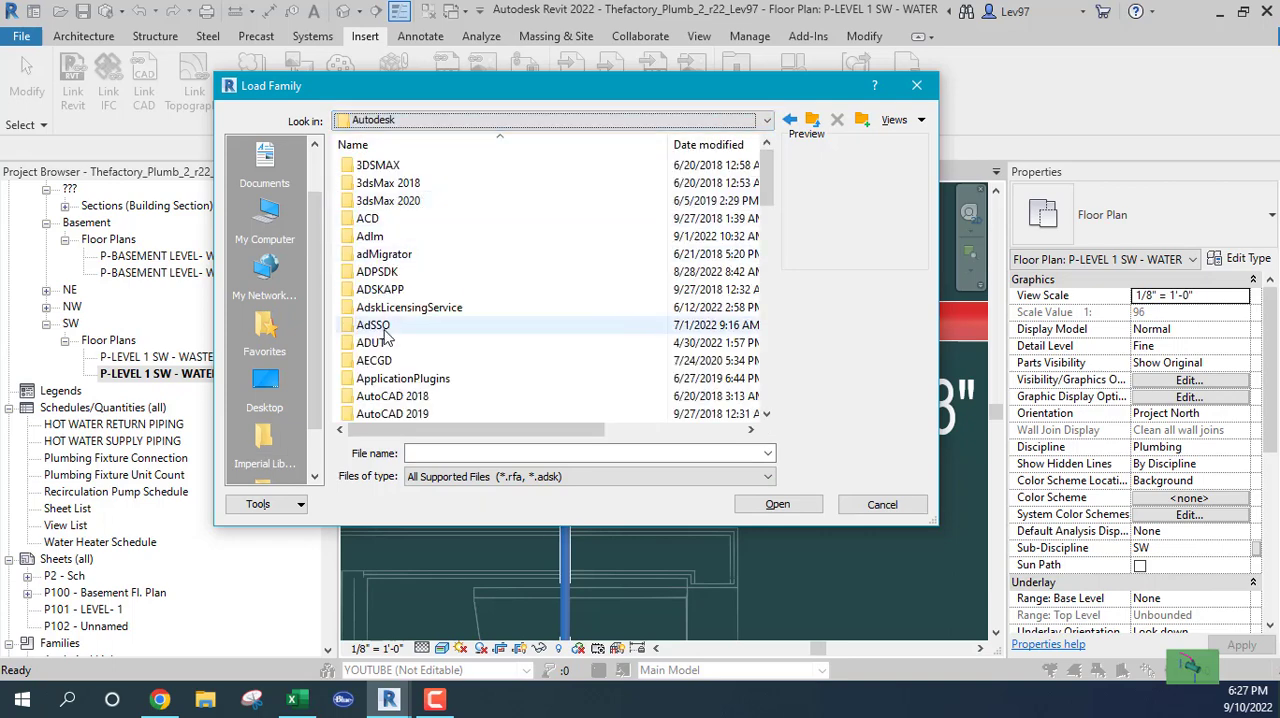
Open the US Imperial library inside the Libraries folder of RVT 2019
scroll(390, 310, down, 10)
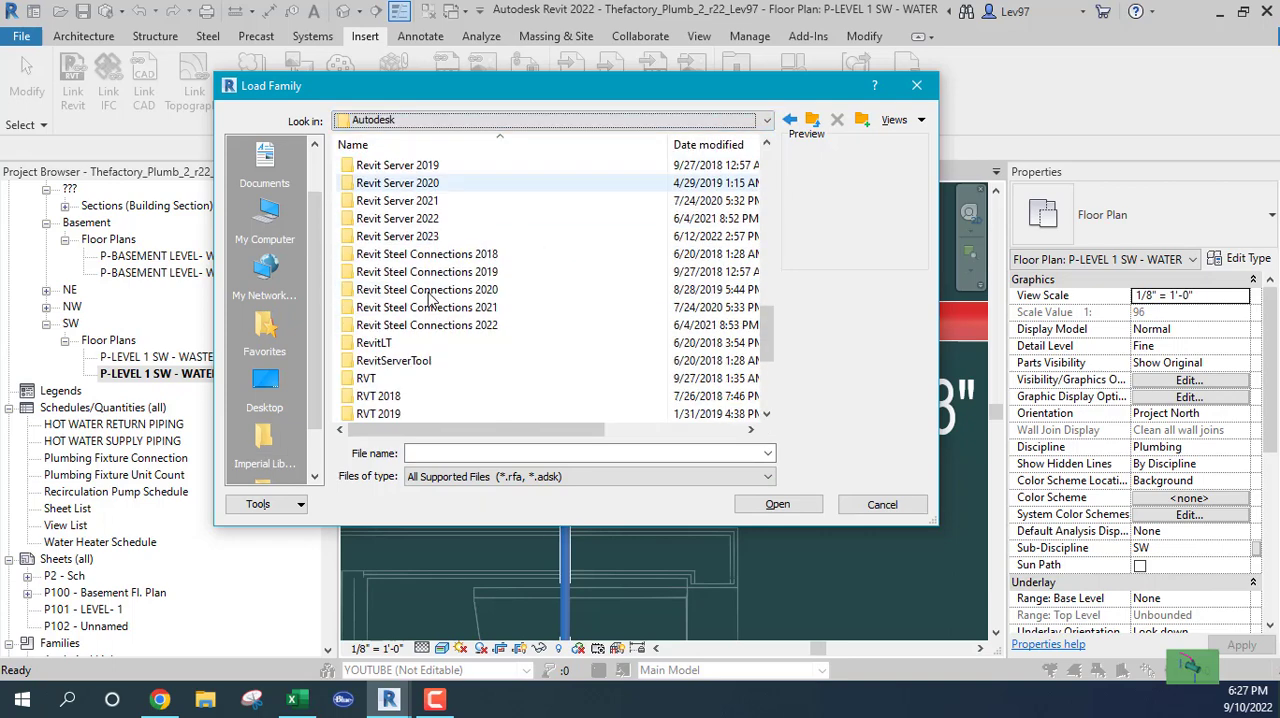
scroll(392, 180, down, 4)
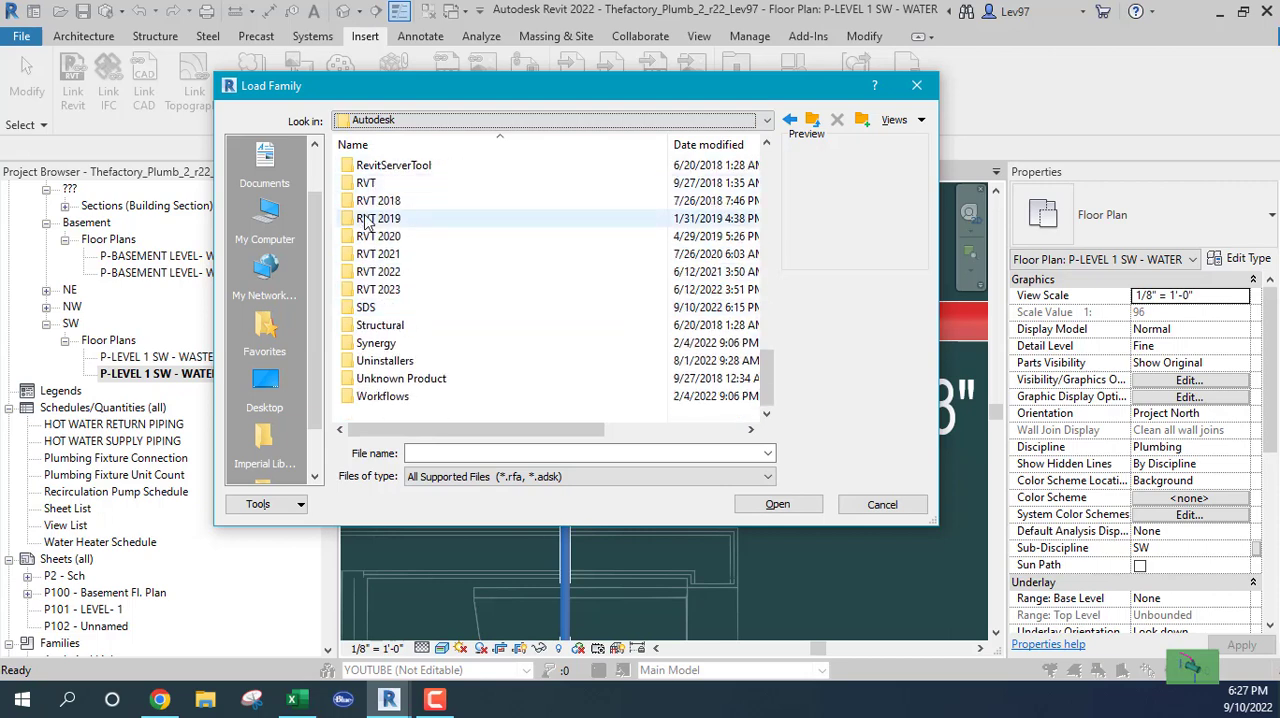
click(365, 222)
double_click(365, 220)
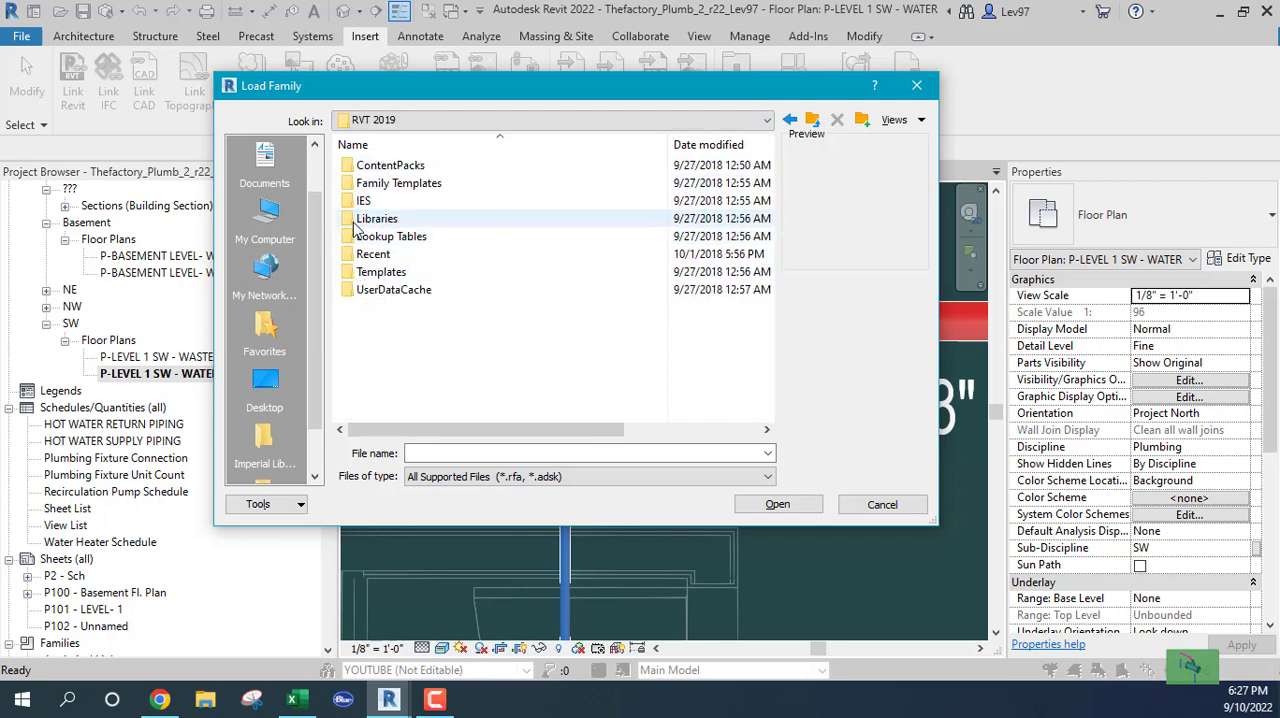
double_click(352, 220)
double_click(352, 184)
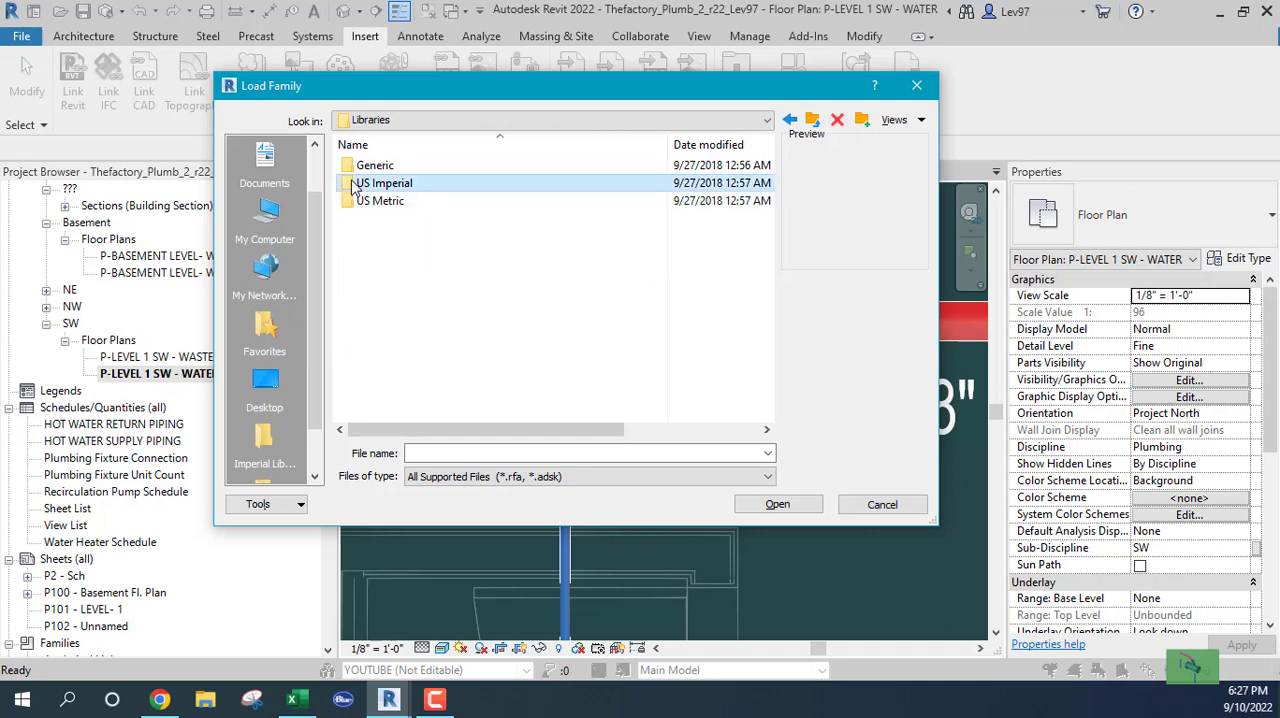
Open the Fittings folder within the library's Pipe folder
scroll(386, 330, down, 3)
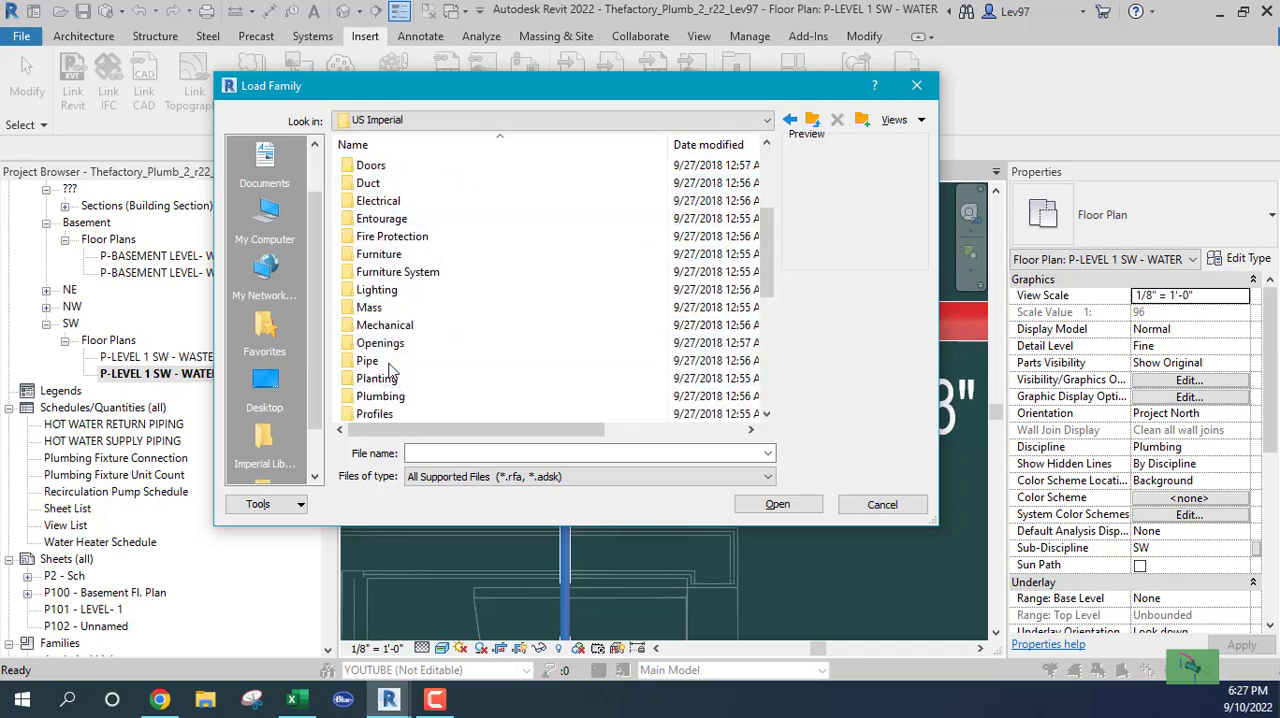
scroll(386, 362, down, 3)
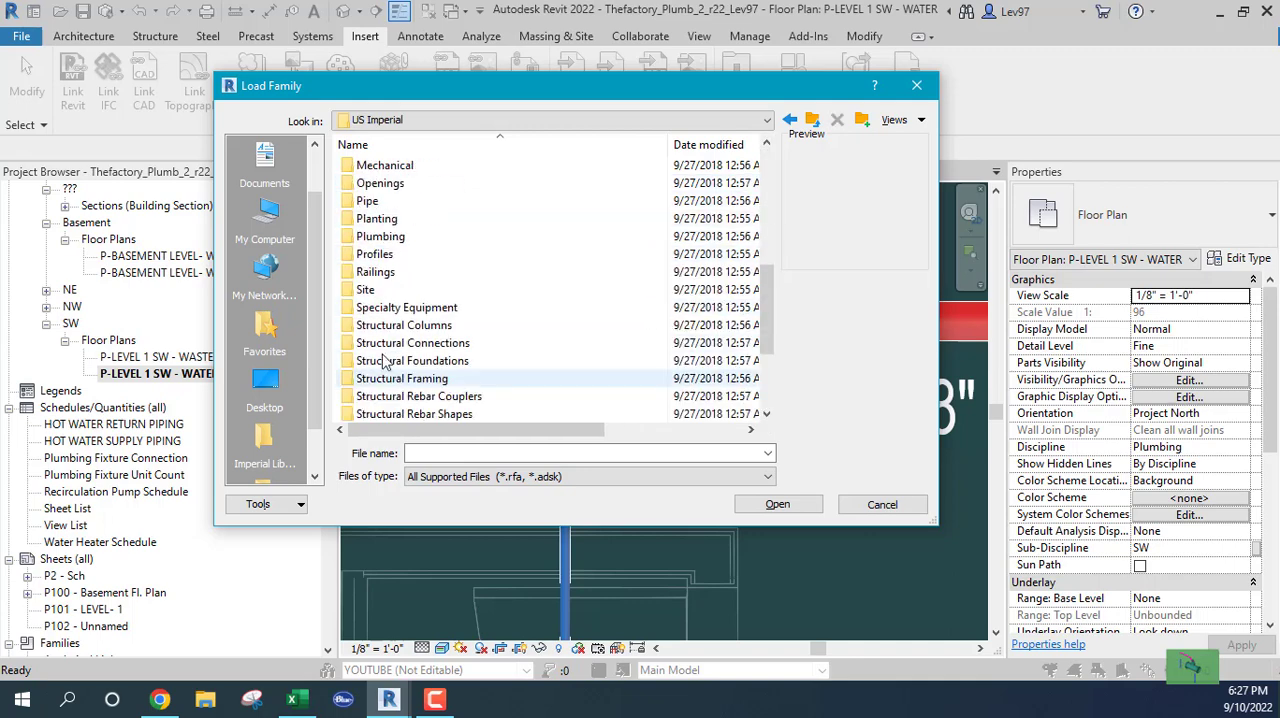
double_click(366, 201)
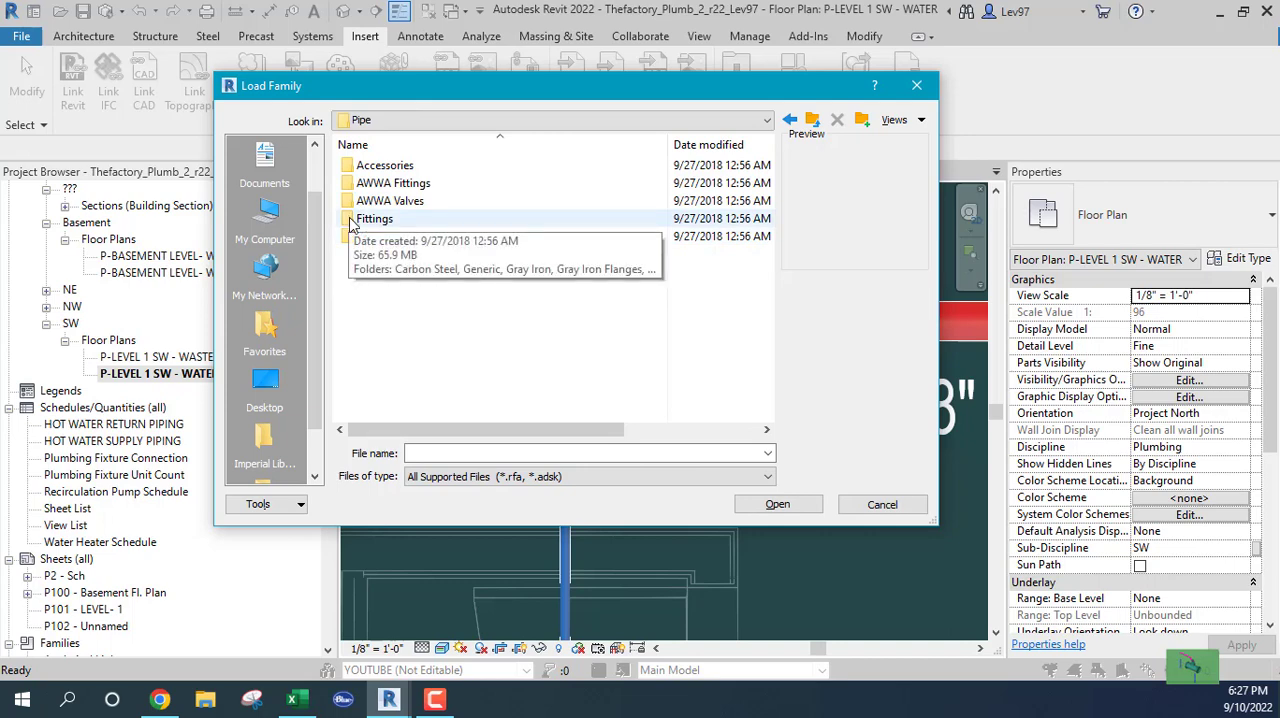
double_click(365, 219)
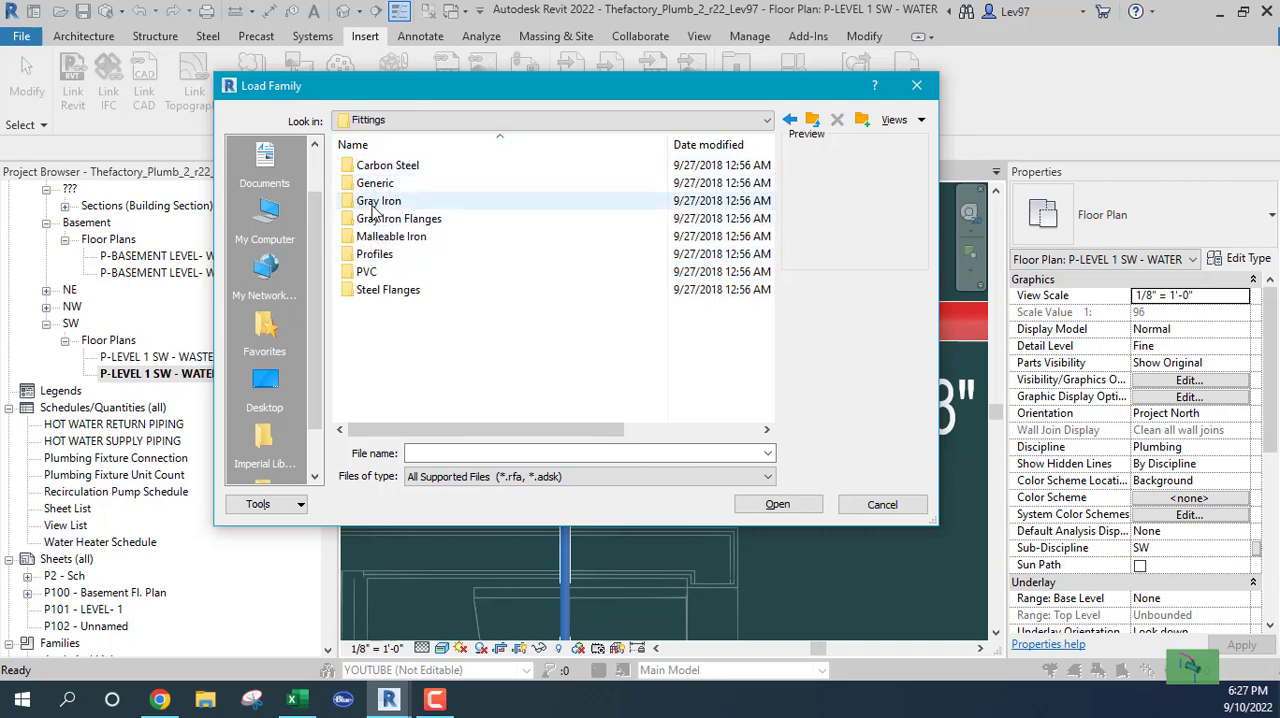
Examine the DWV fittings in the Socket-Type folder of the PVC Sch 40 fittings
double_click(355, 272)
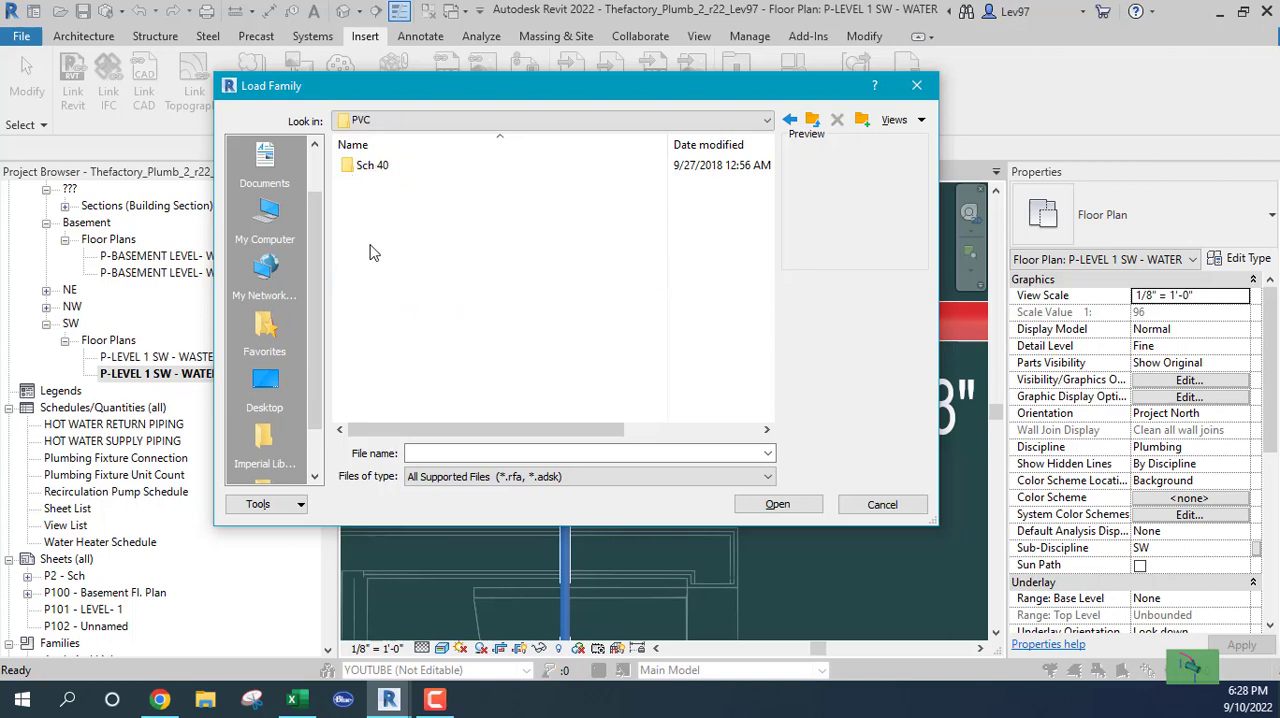
double_click(349, 170)
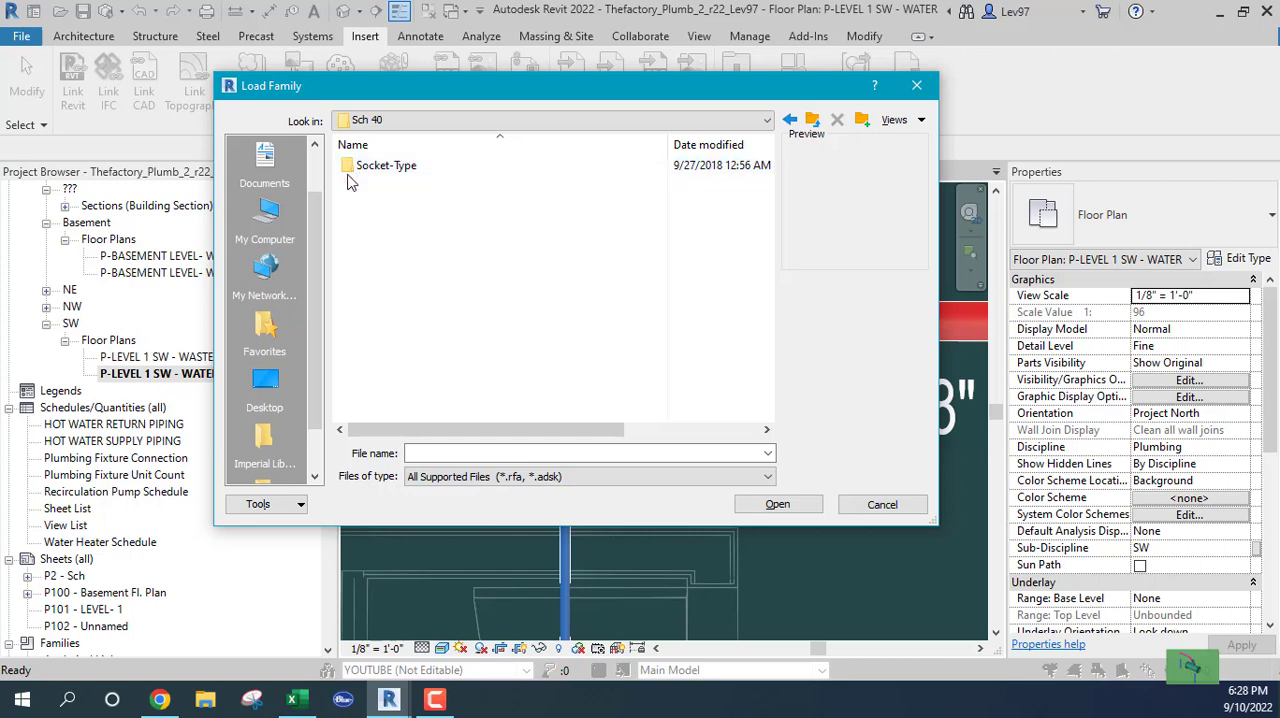
double_click(349, 168)
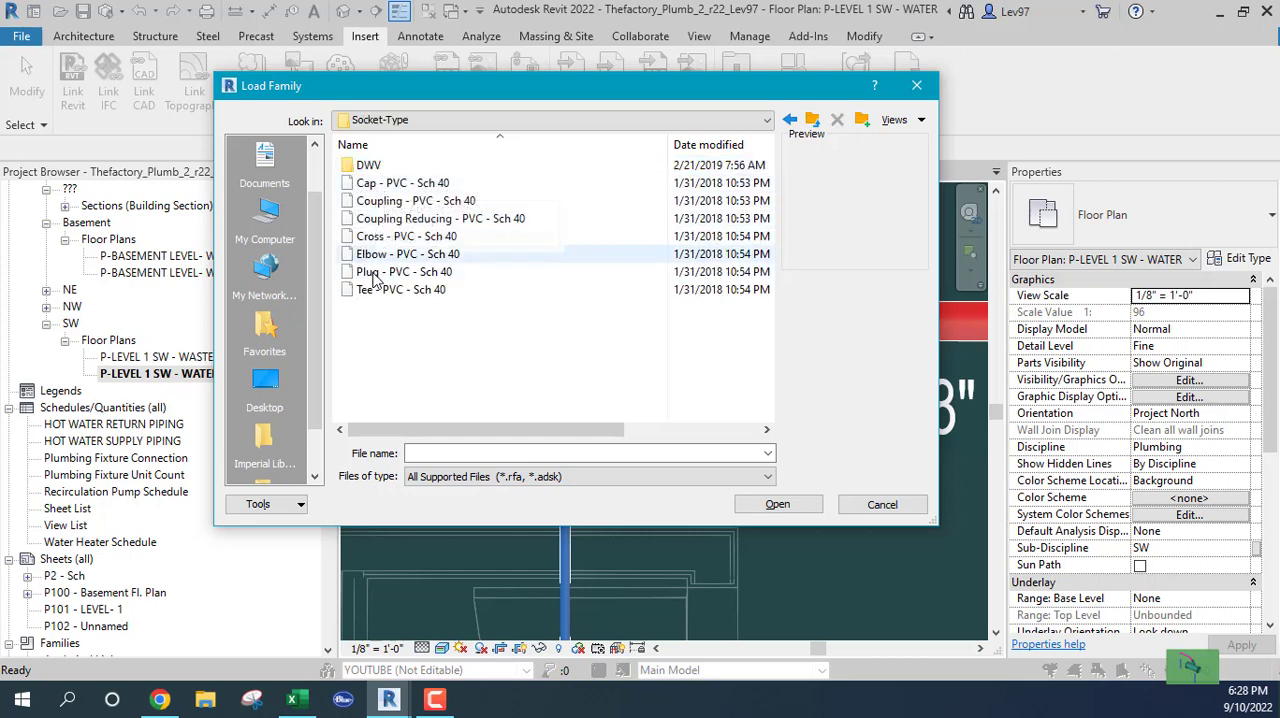
double_click(362, 165)
scroll(457, 278, down, 2)
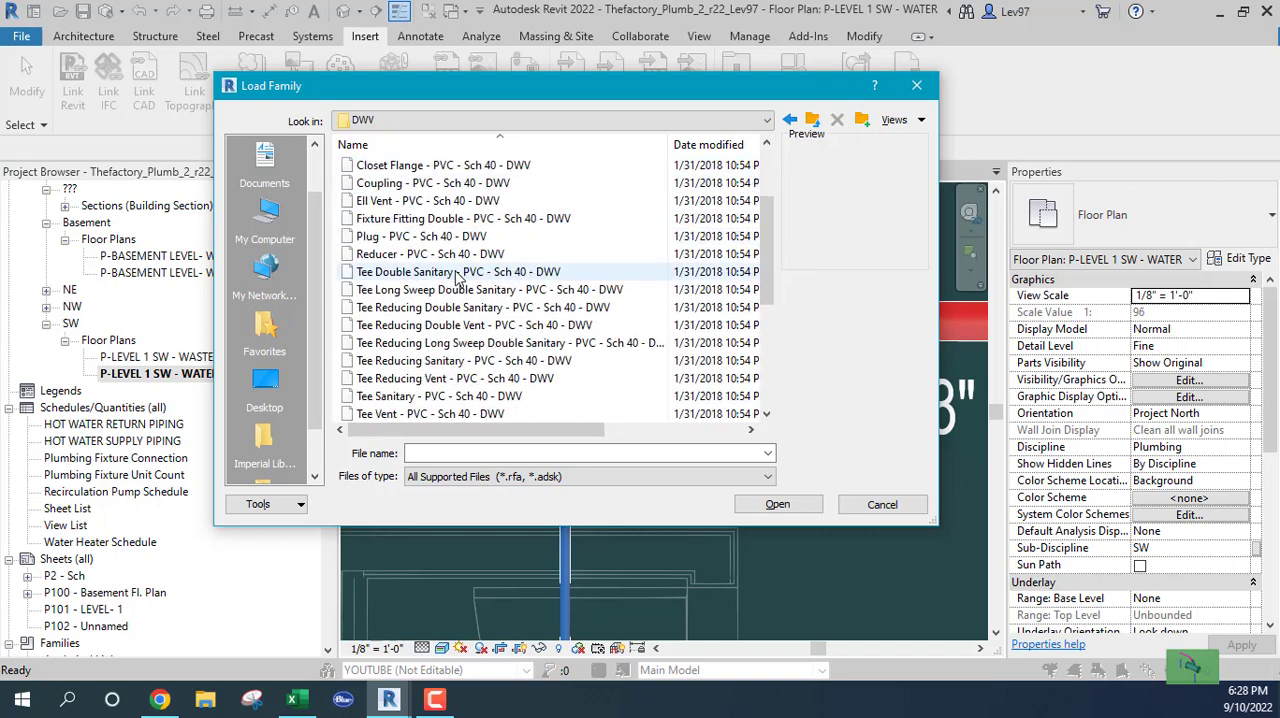
scroll(456, 272, down, 4)
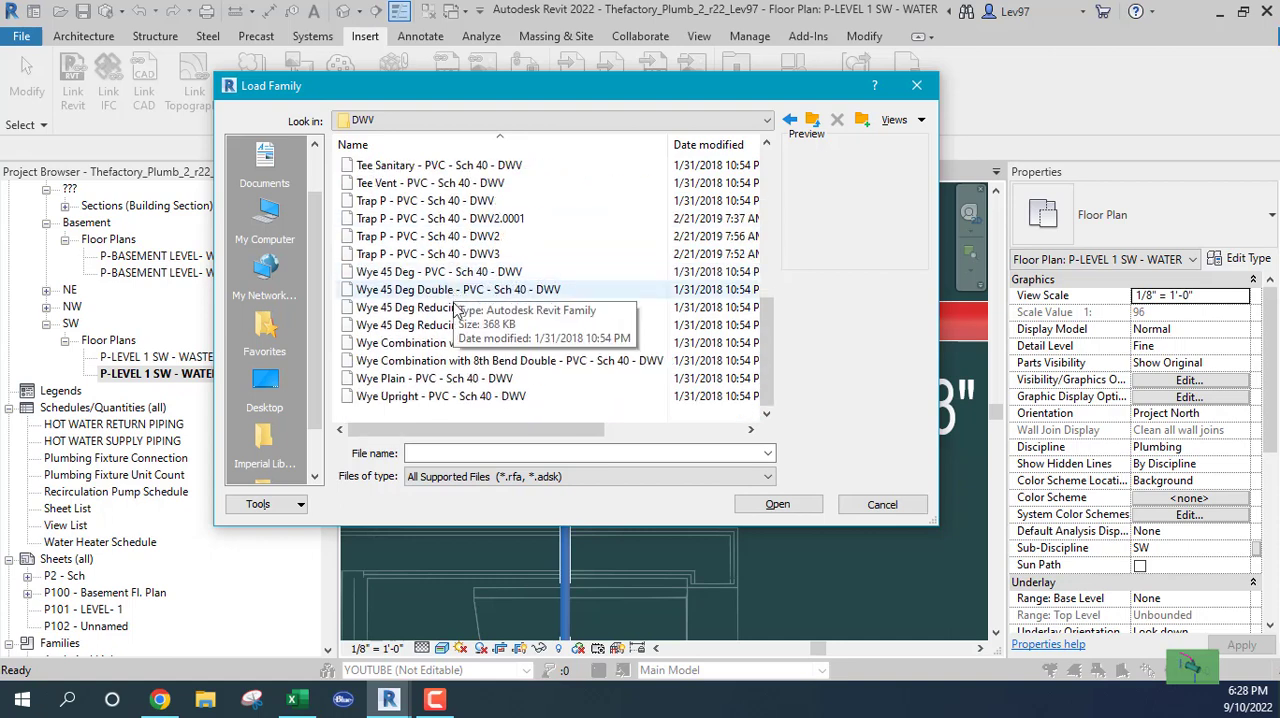
scroll(456, 312, up, 6)
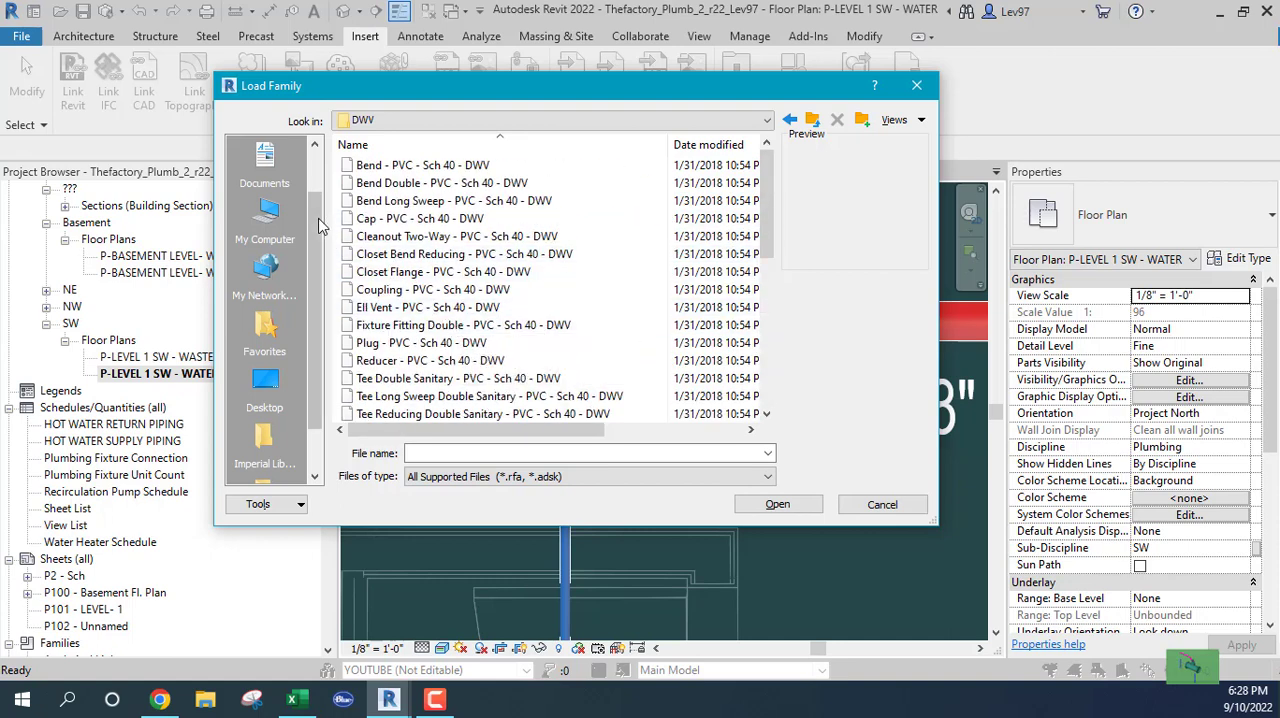
Return to the Fittings folder and look into the Class 250 and Class 125 folders of the Gray Iron fittings
click(519, 121)
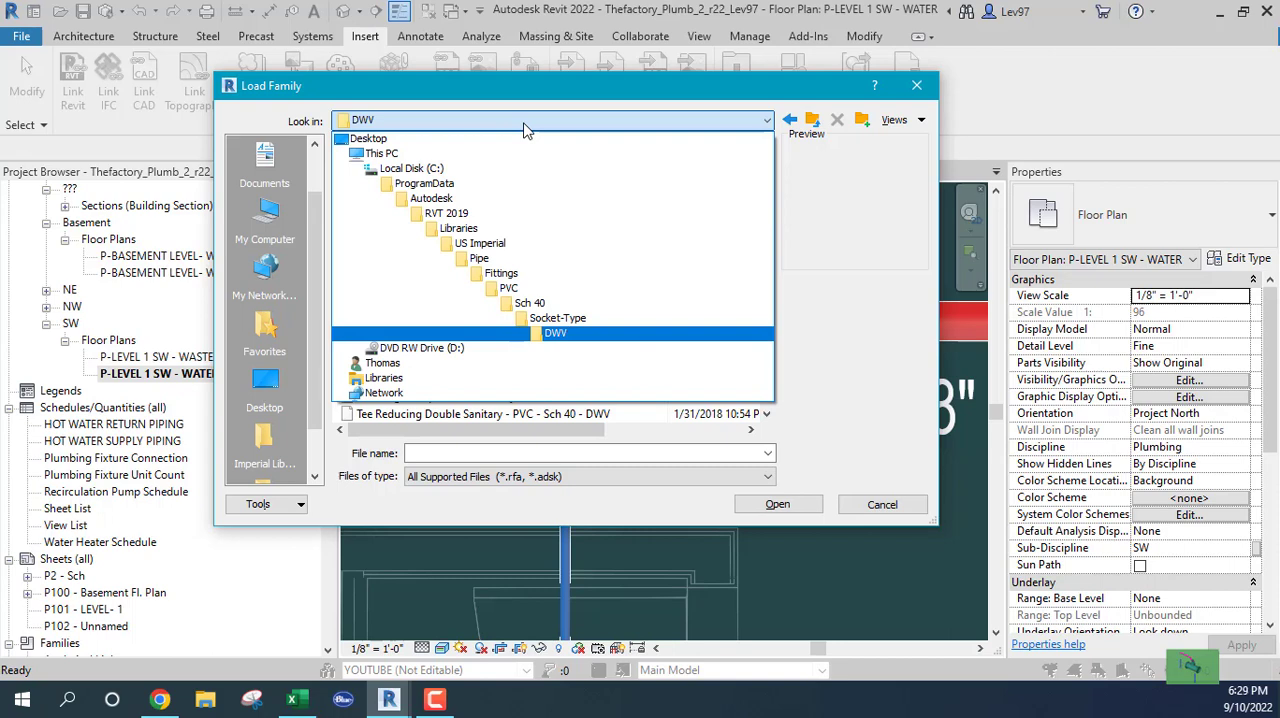
click(495, 288)
click(362, 120)
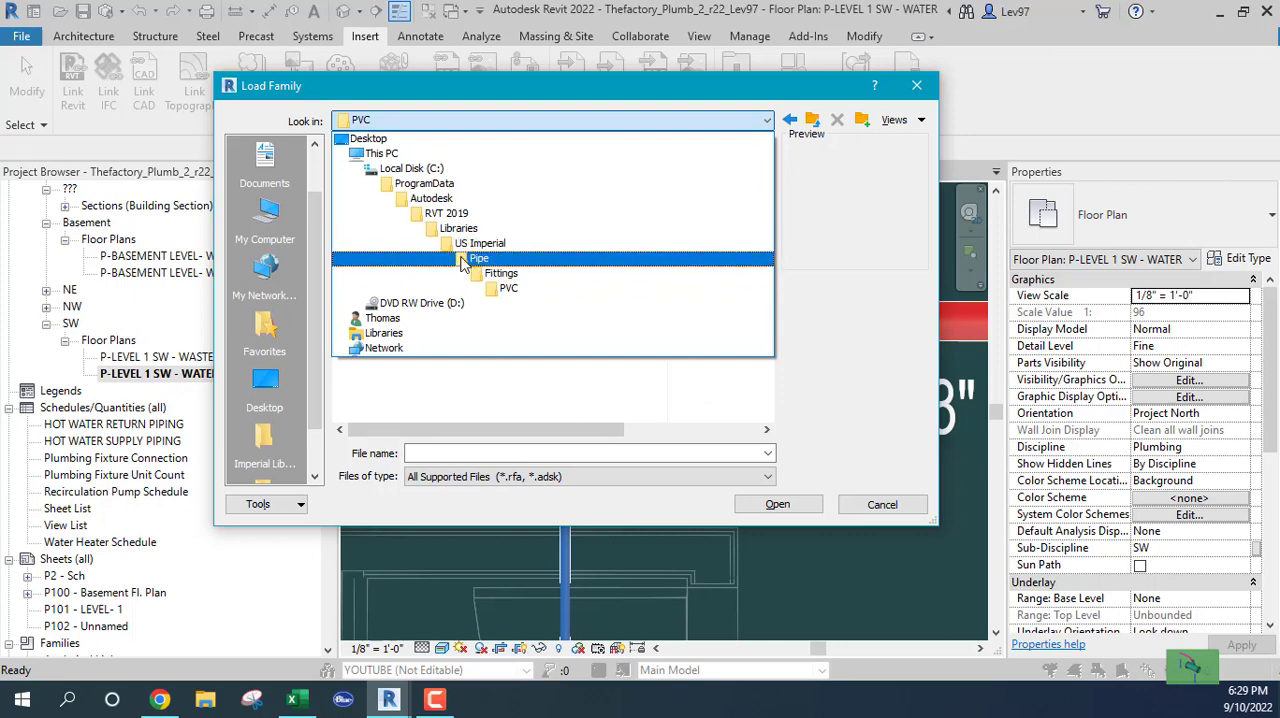
click(480, 277)
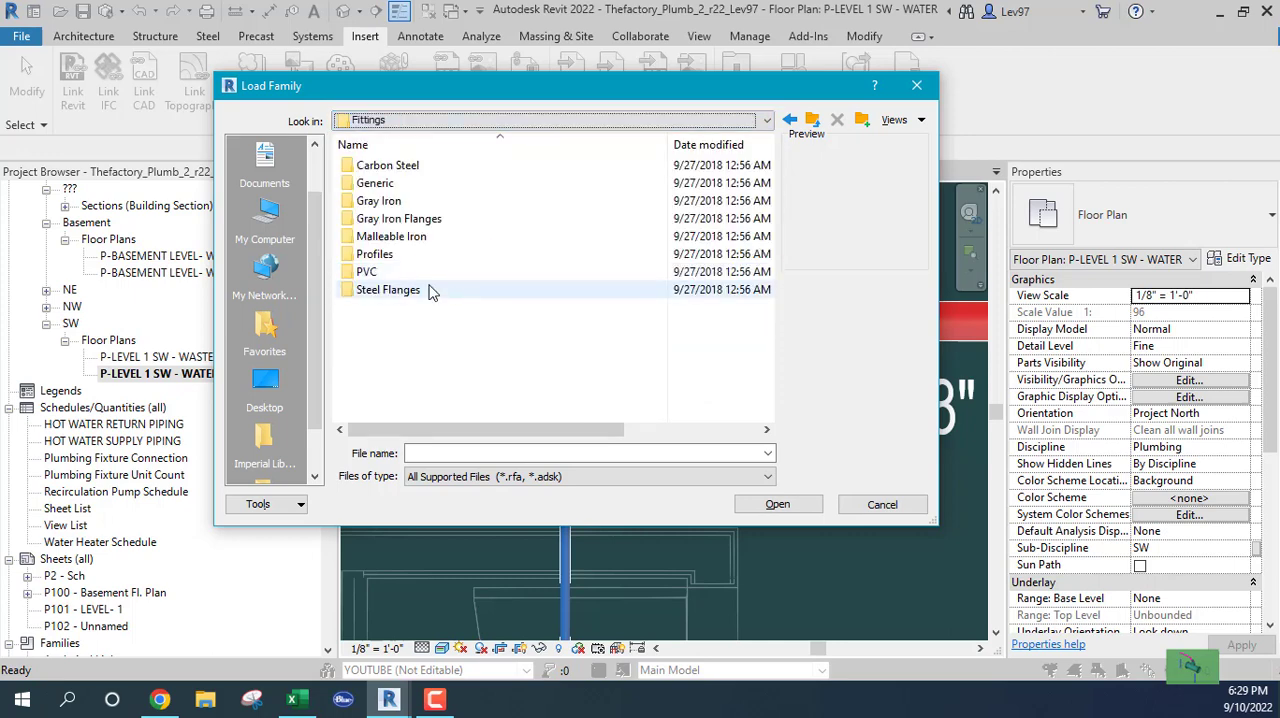
double_click(352, 201)
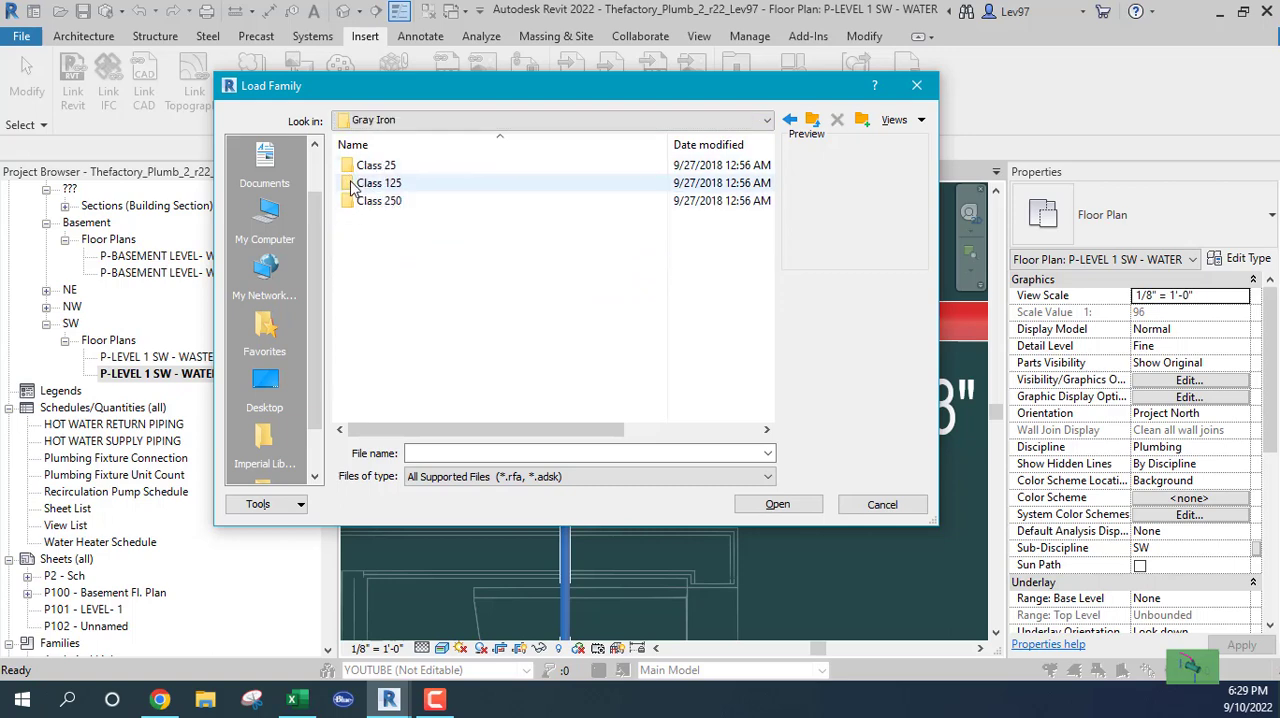
click(352, 203)
double_click(352, 203)
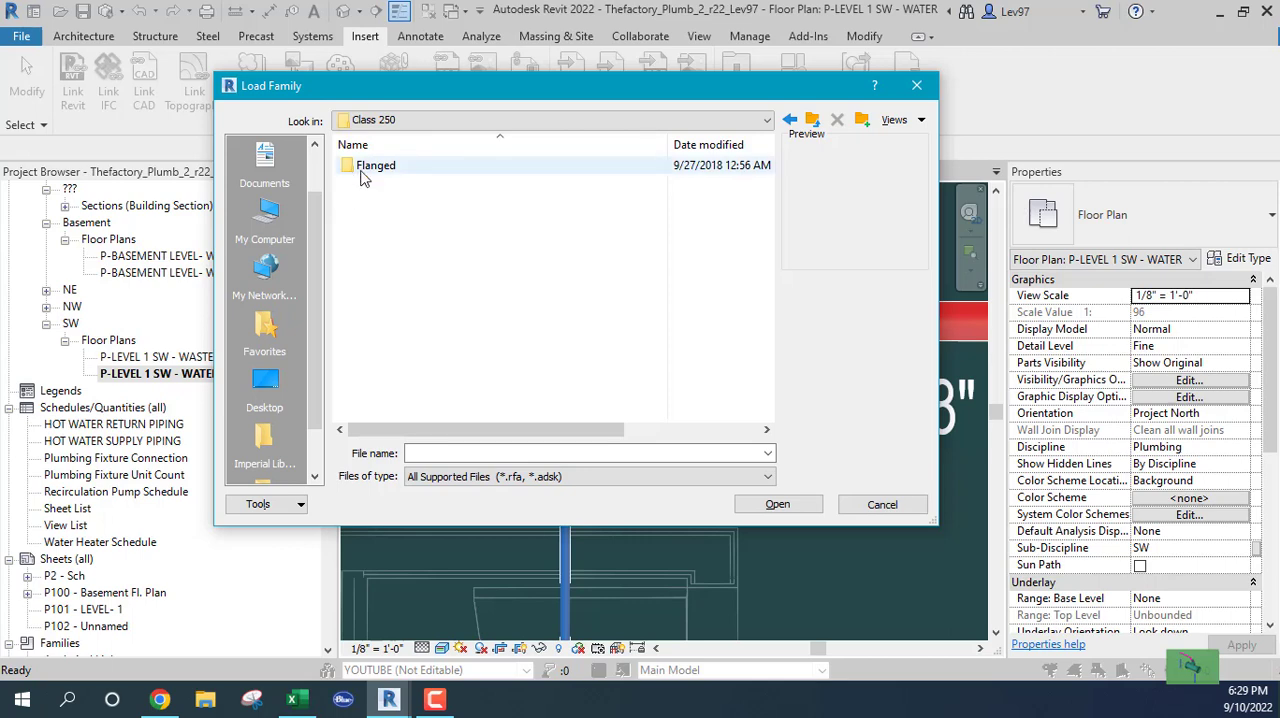
click(812, 120)
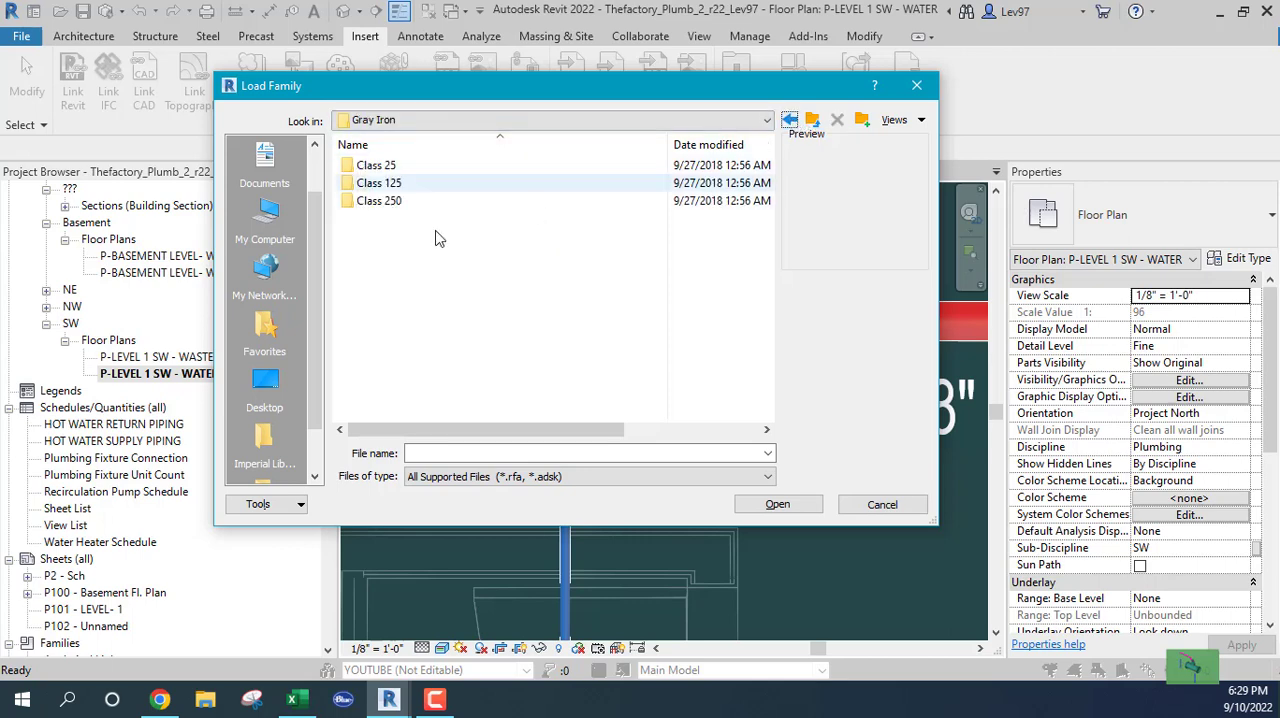
double_click(374, 185)
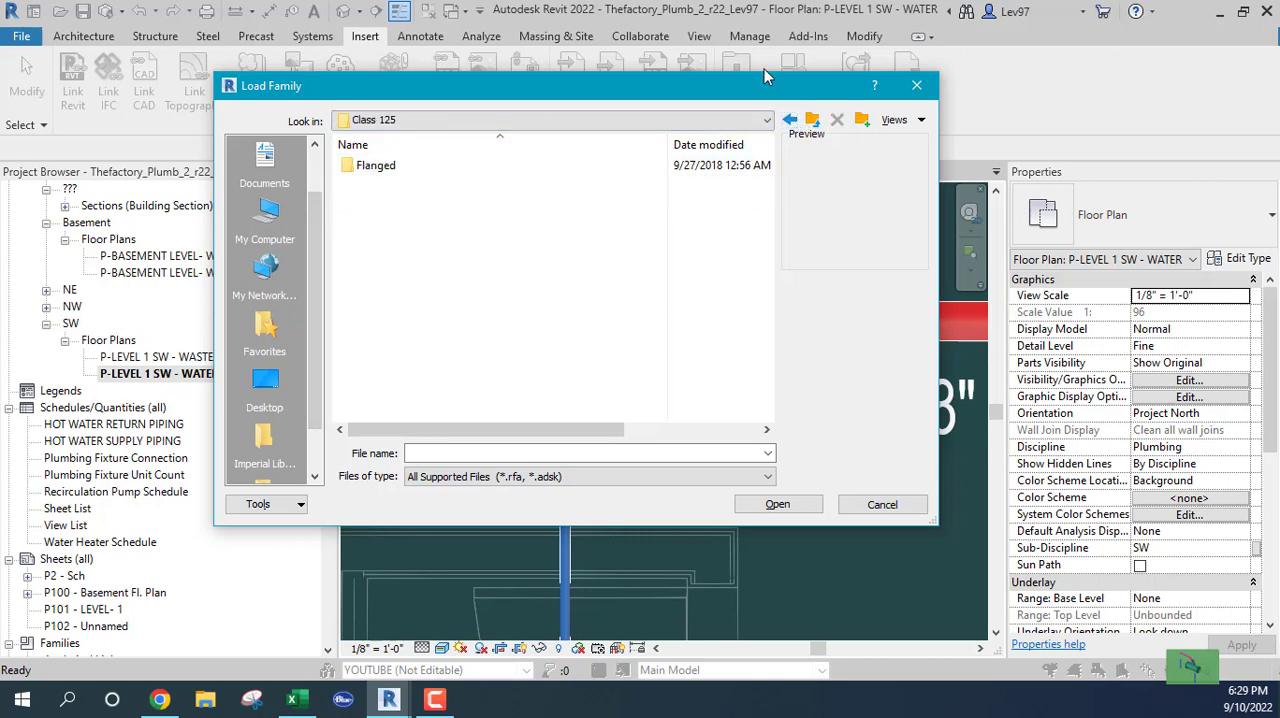
click(790, 121)
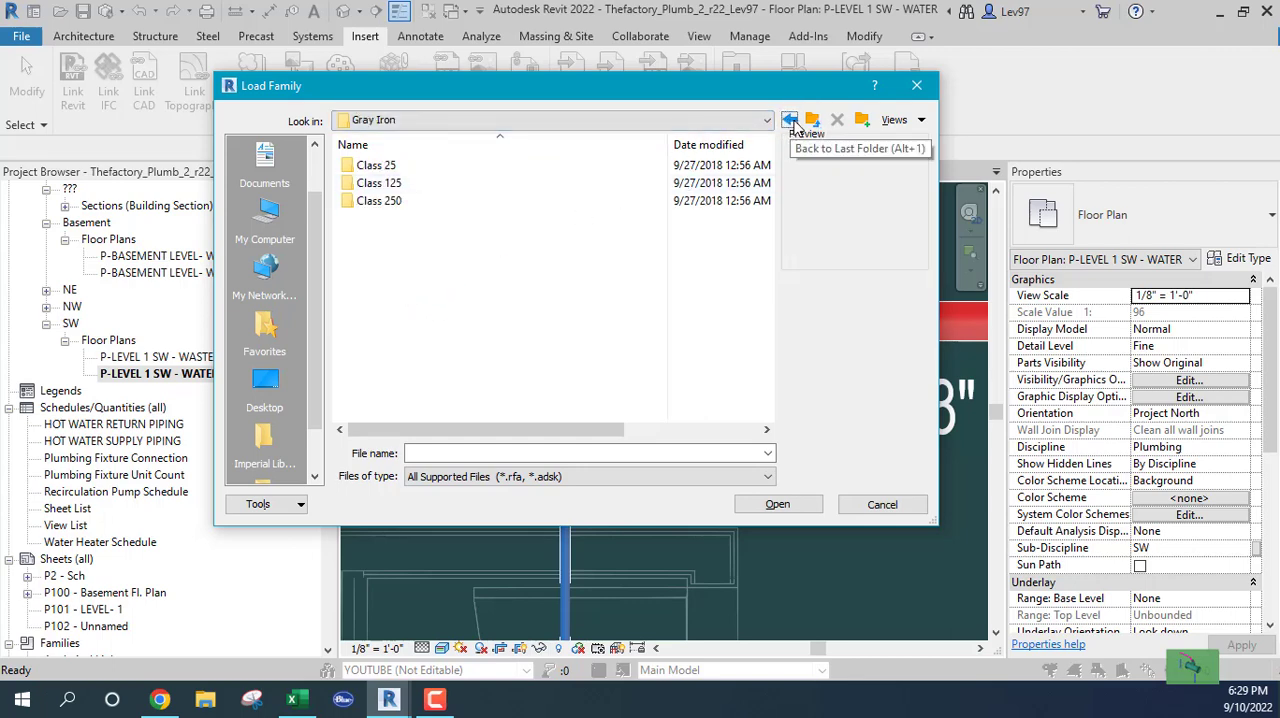
Examine the flanged Class 25 gray iron fittings and return to the Gray Iron folder
double_click(349, 170)
click(350, 172)
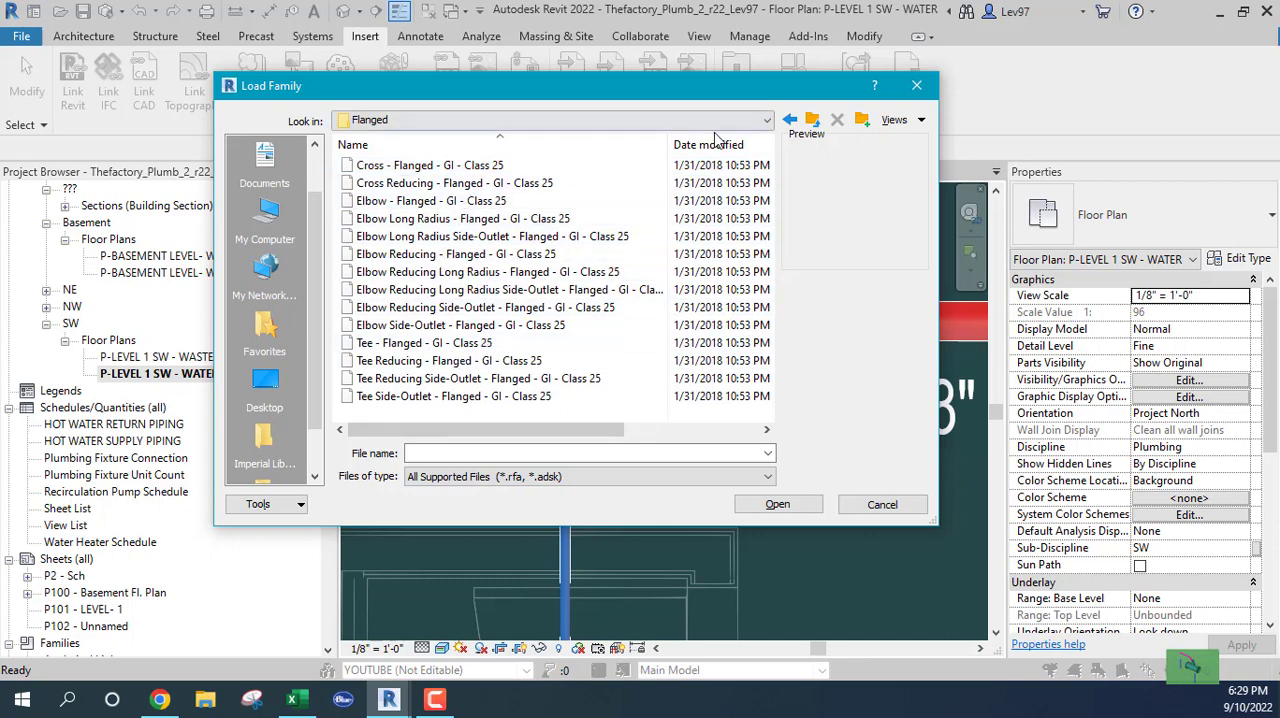
click(790, 120)
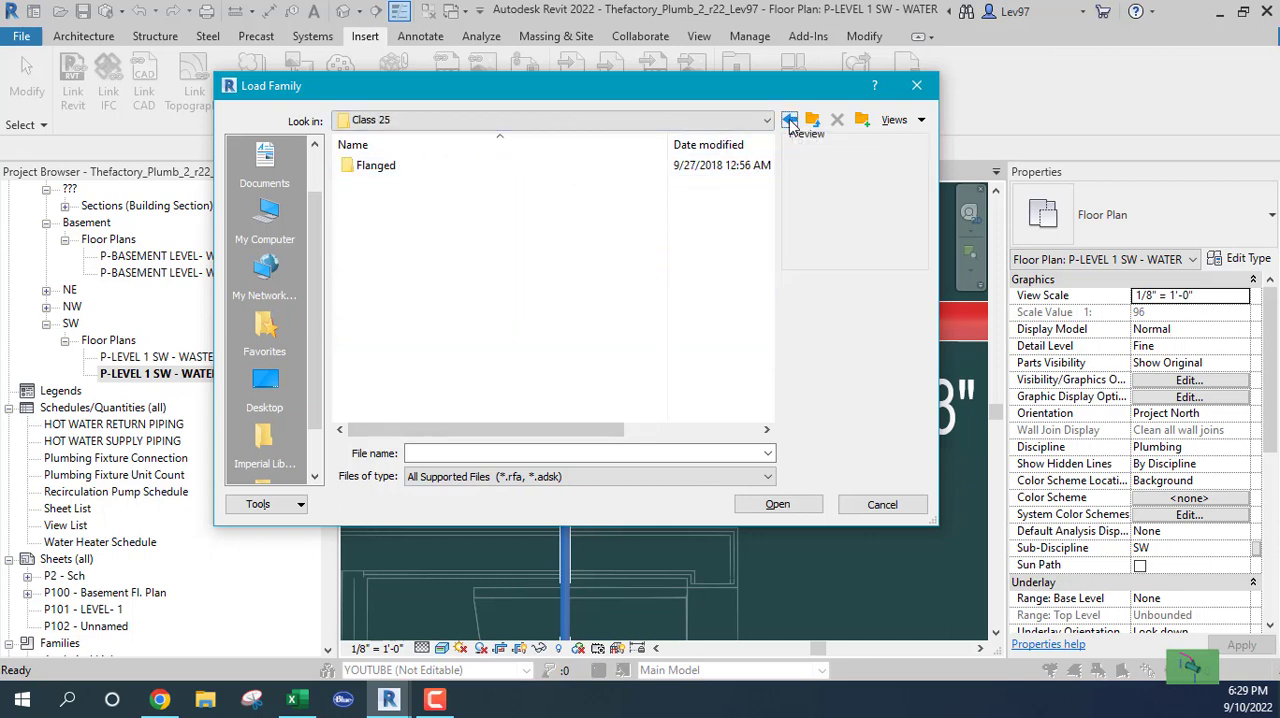
click(790, 120)
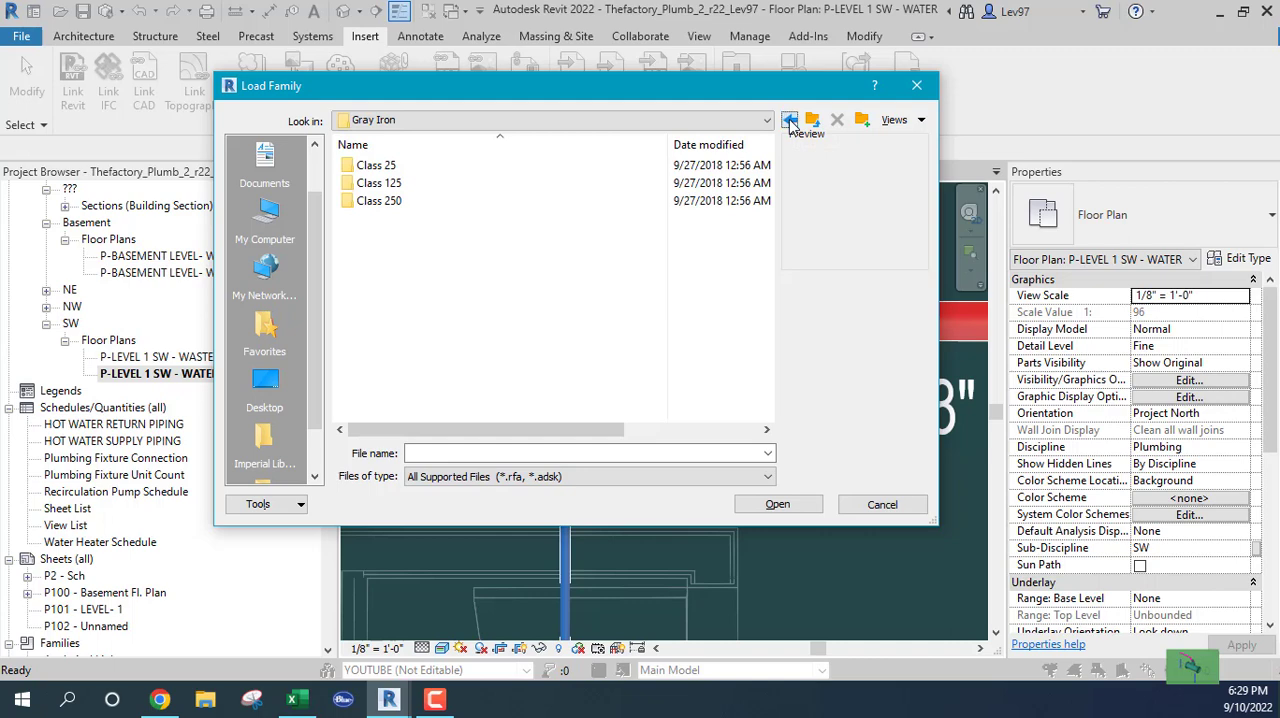
Go back to the PVC DWV folder, look through its fittings again, and cancel loading a family
click(790, 120)
click(790, 120)
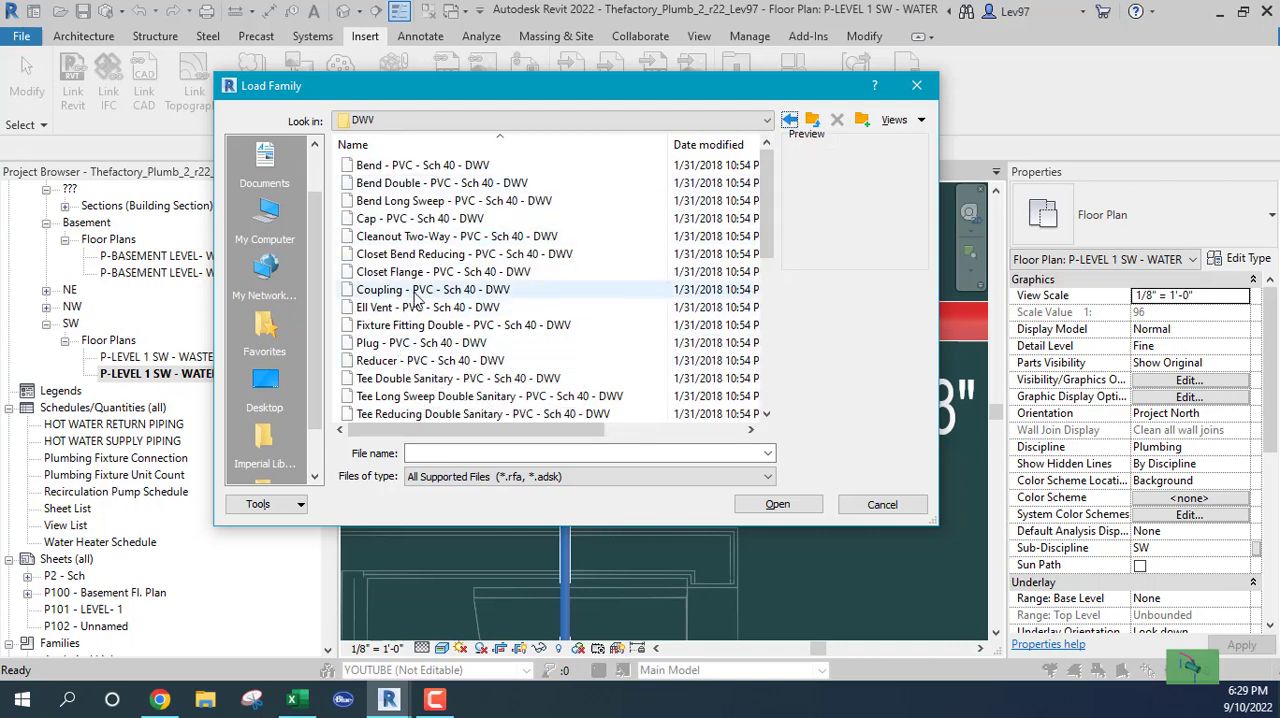
scroll(420, 300, down, 6)
scroll(430, 290, up, 3)
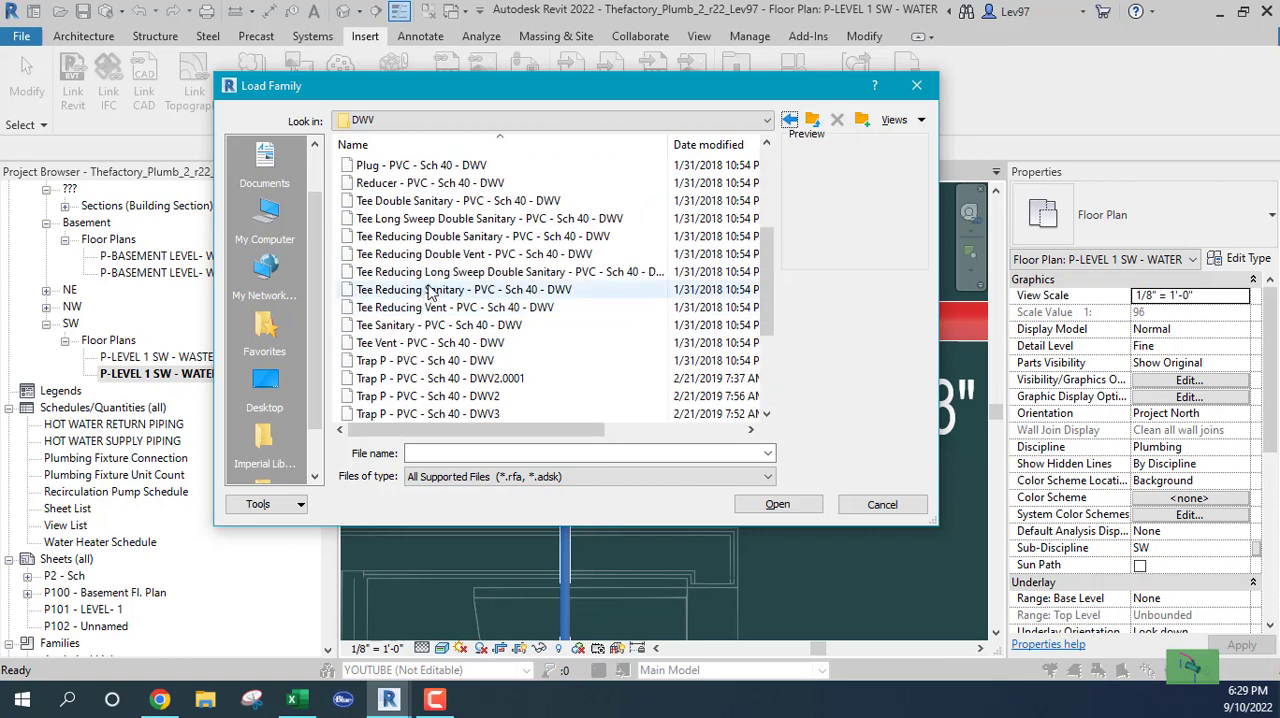
scroll(430, 290, up, 4)
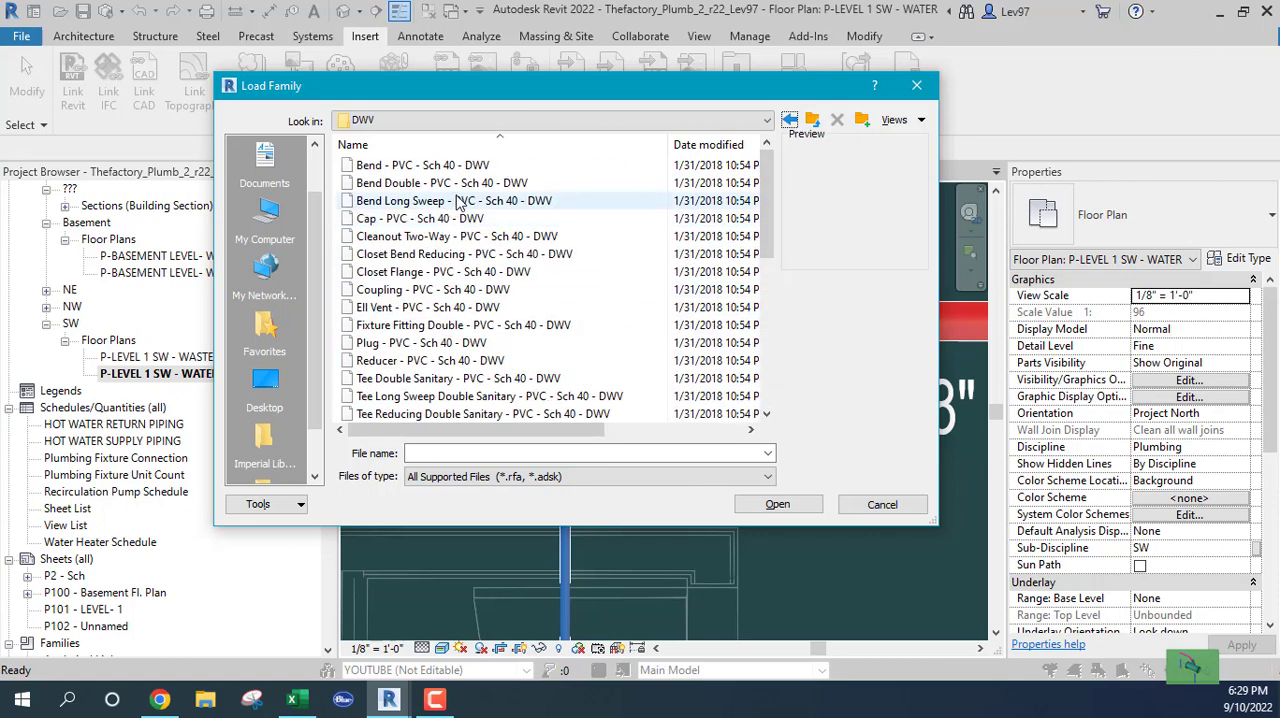
click(882, 505)
scroll(650, 480, down, 5)
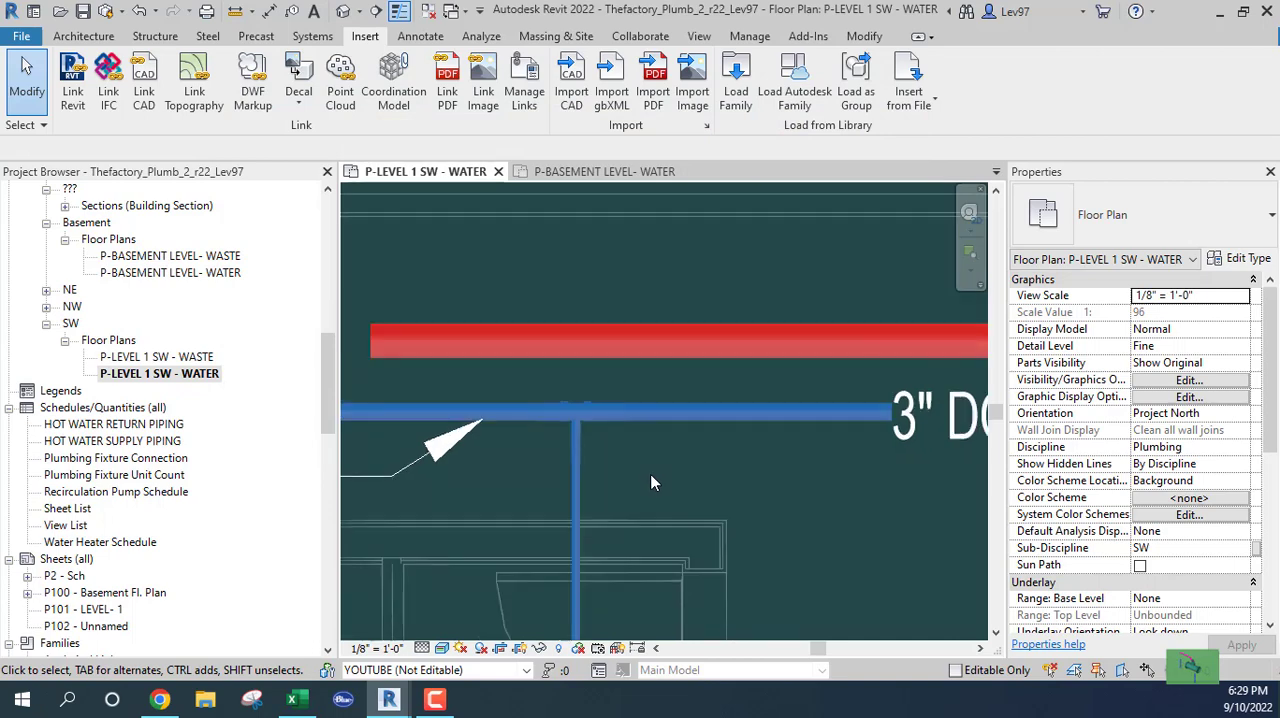
middle_drag(766, 517, 596, 305)
scroll(598, 340, down, 2)
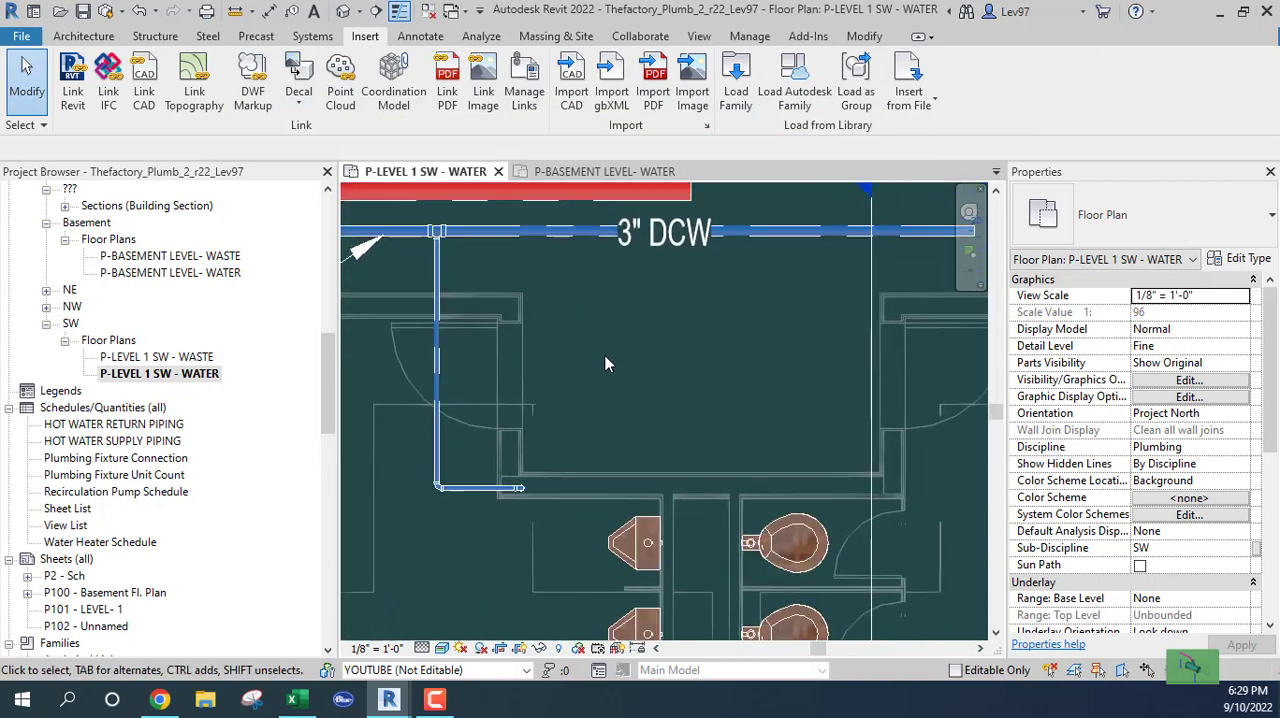
Open the pipe Segments and Sizes in the Mechanical Settings and select the Plastic - CPVC segment
scroll(602, 365, up, 3)
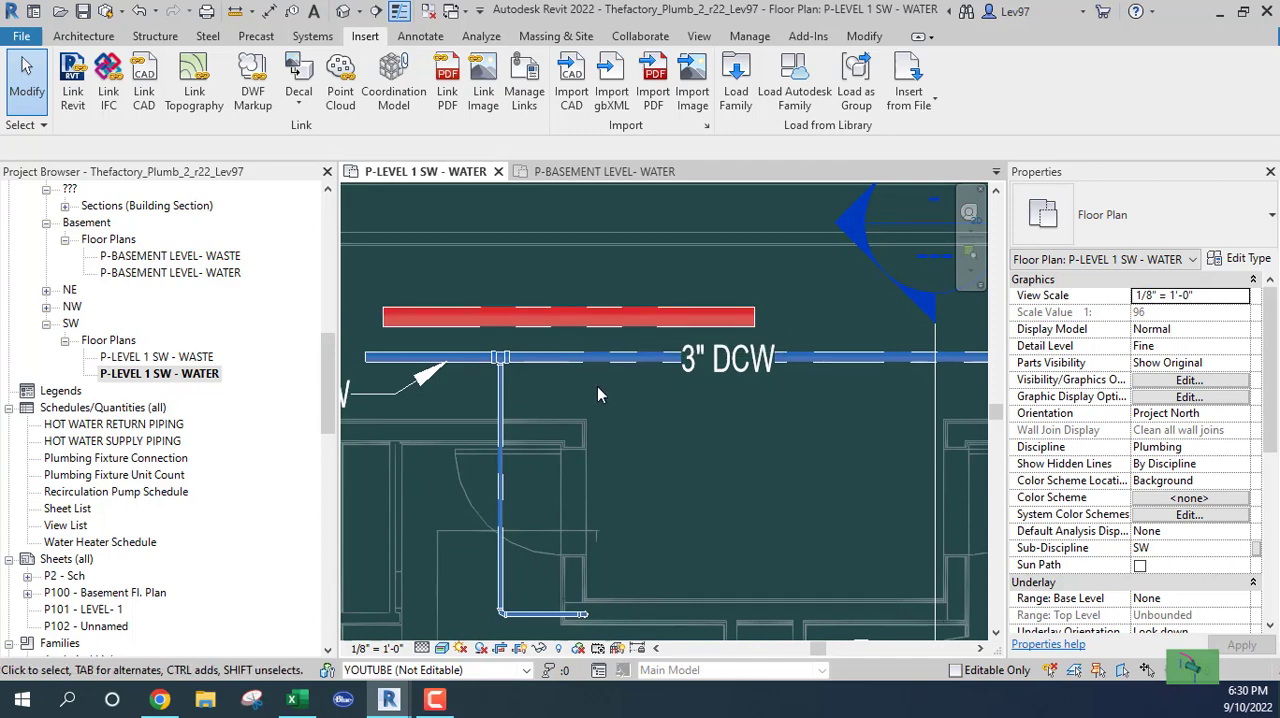
click(752, 38)
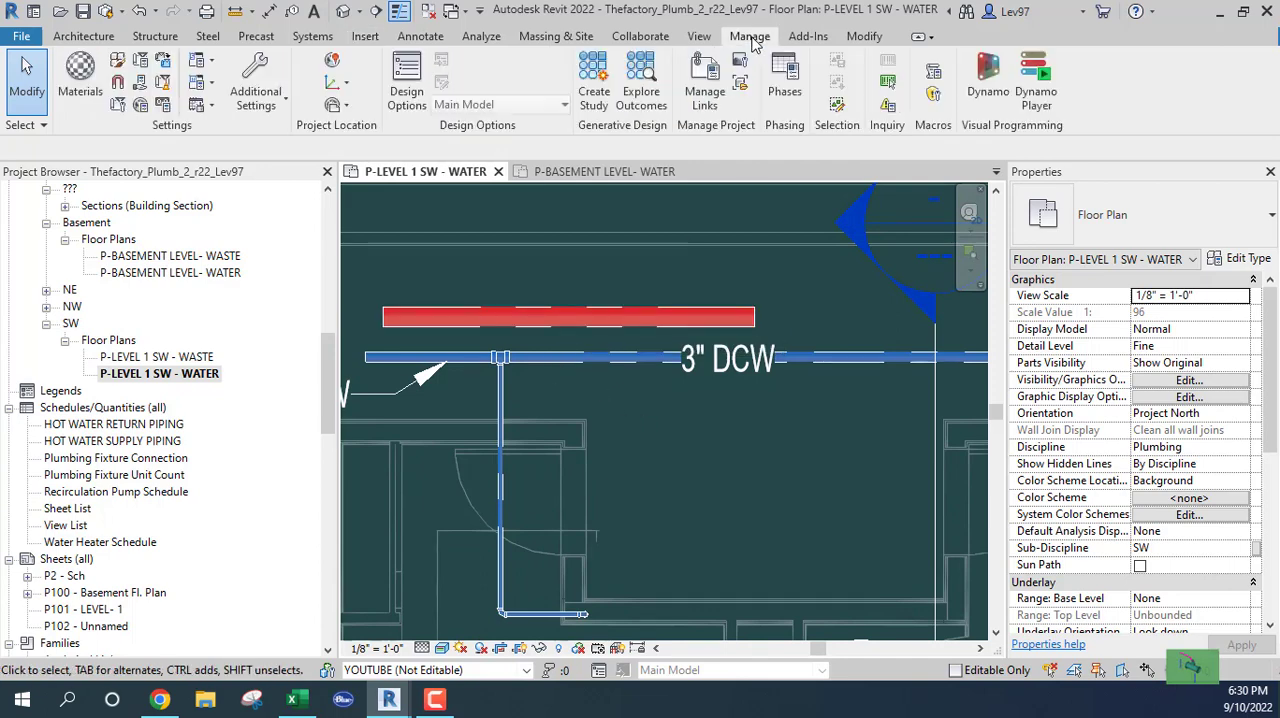
click(205, 83)
click(240, 116)
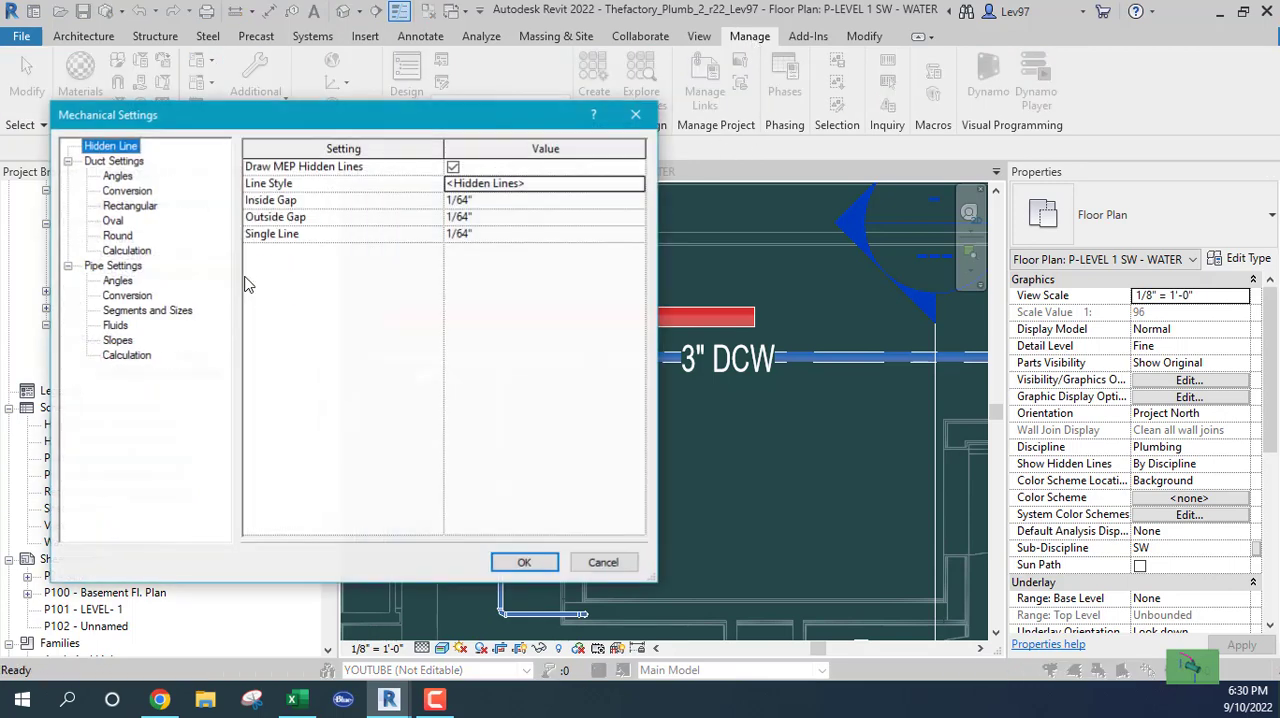
click(140, 311)
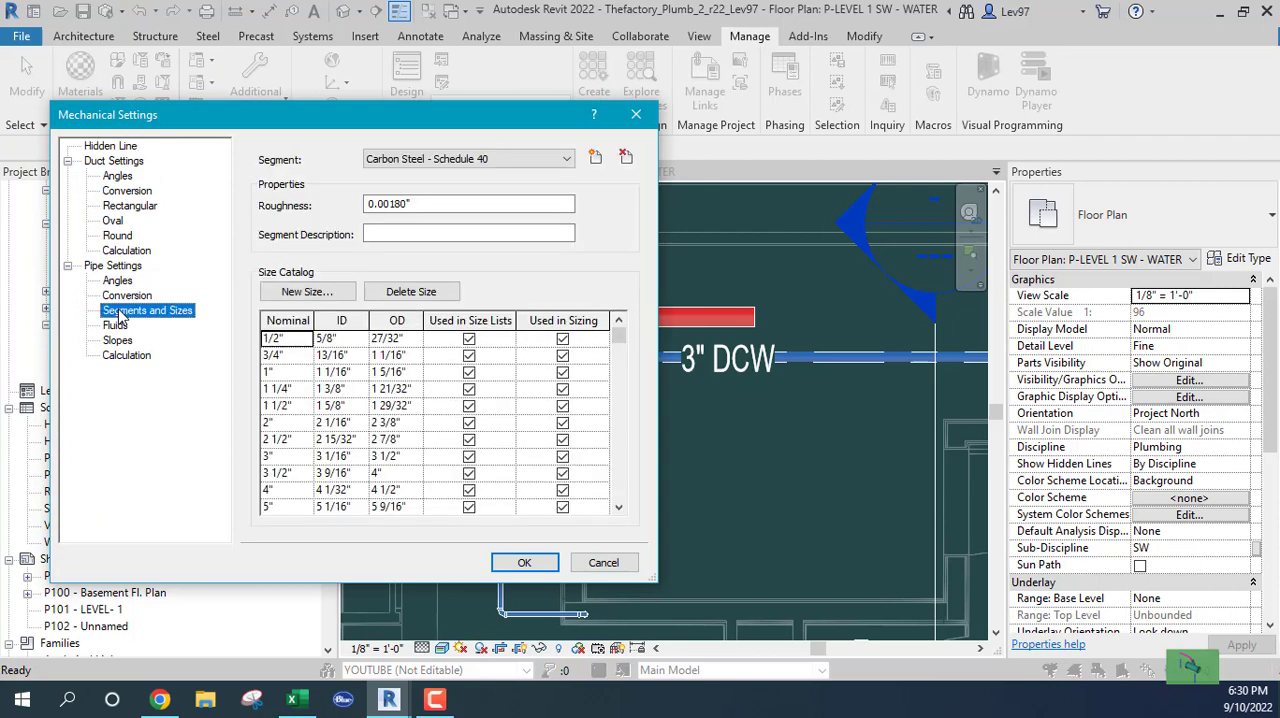
click(566, 161)
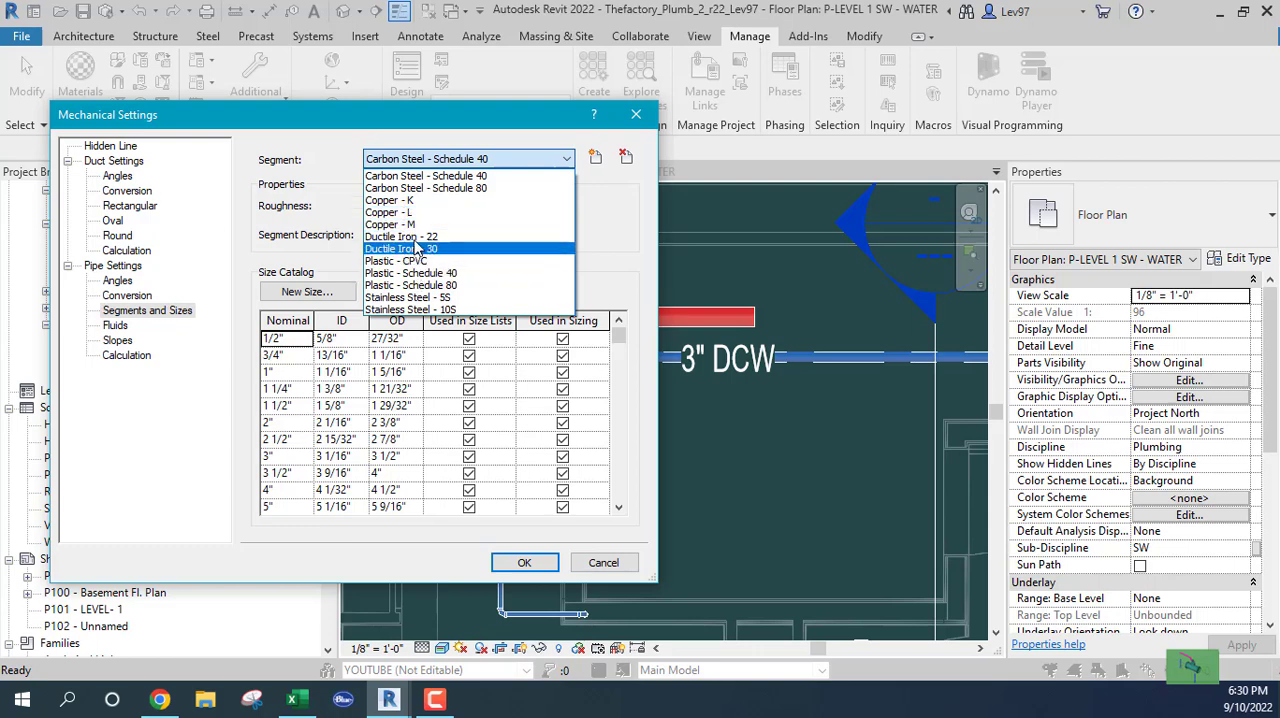
click(417, 177)
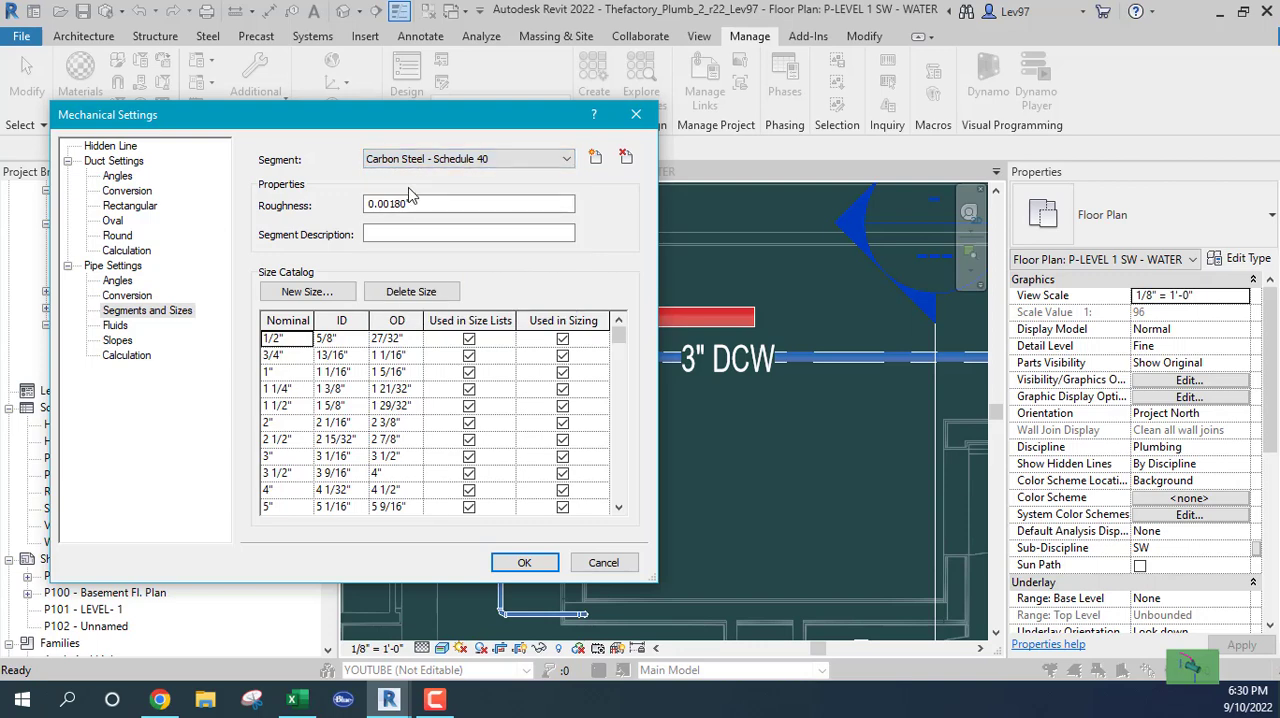
click(525, 162)
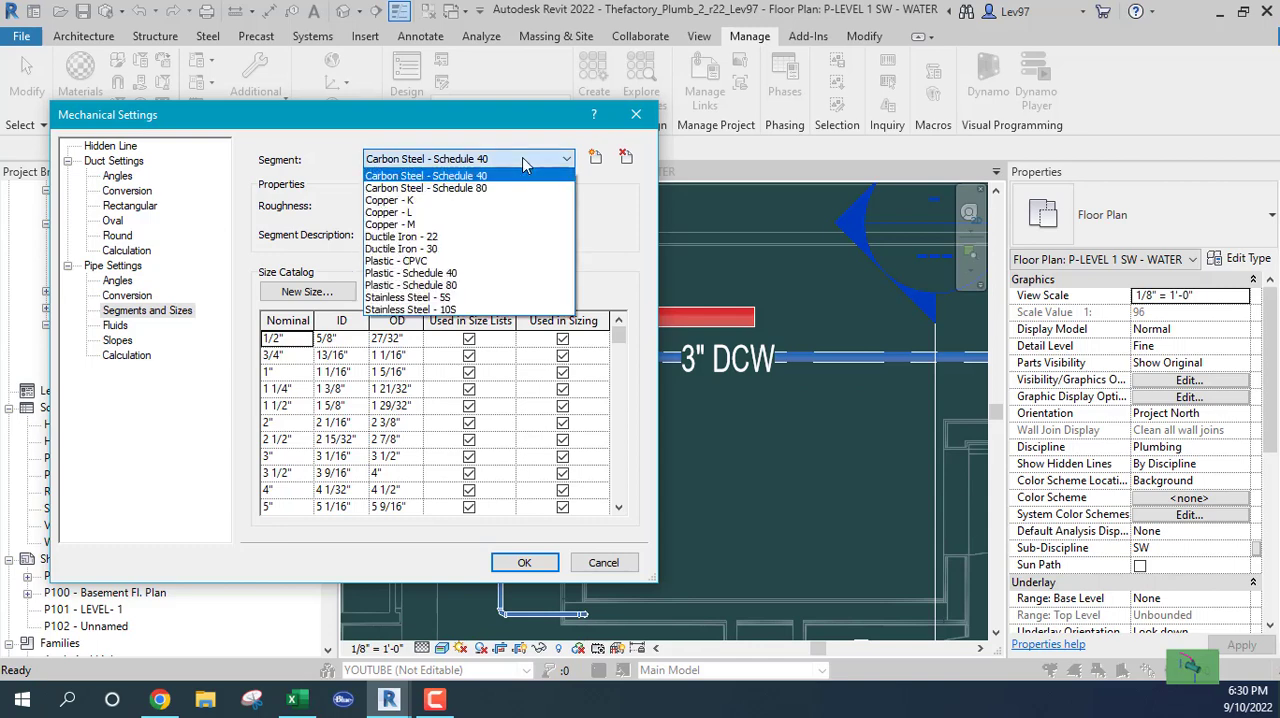
click(385, 261)
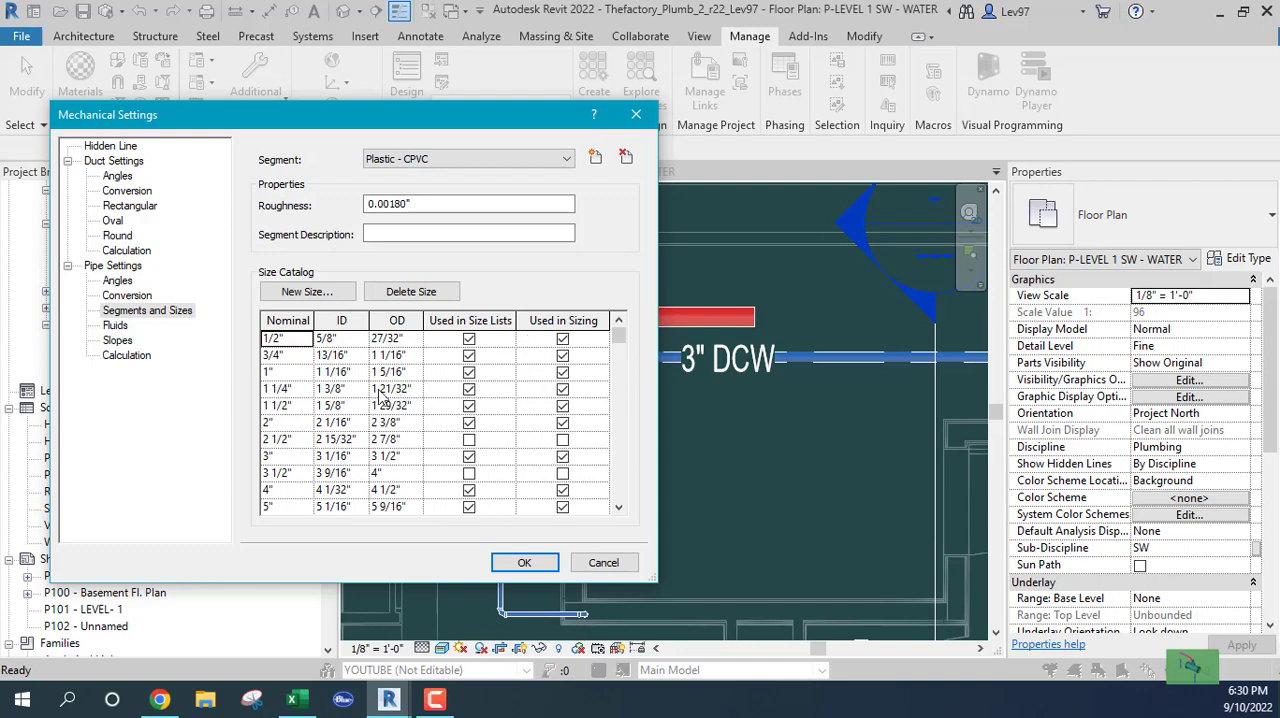
Enable the 2 1/2" and 3 1/2" CPVC sizes for both size lists and sizing, and accept the settings
click(469, 441)
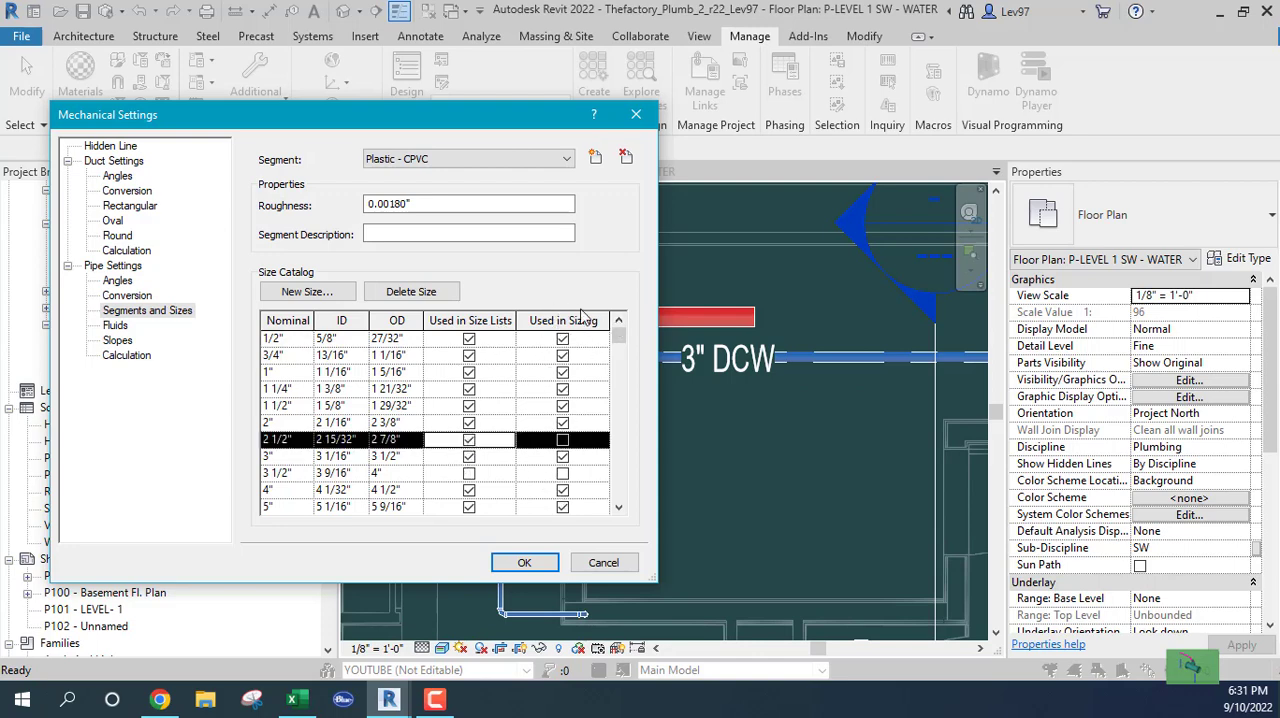
click(562, 440)
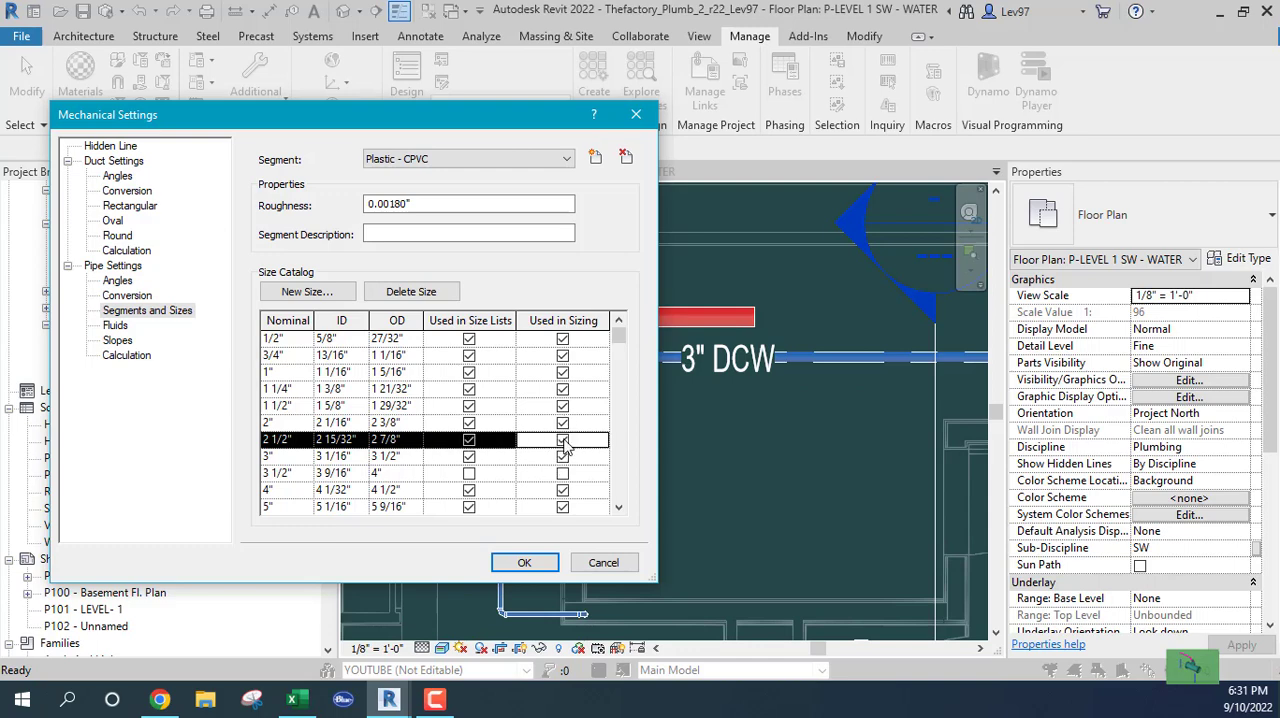
click(469, 475)
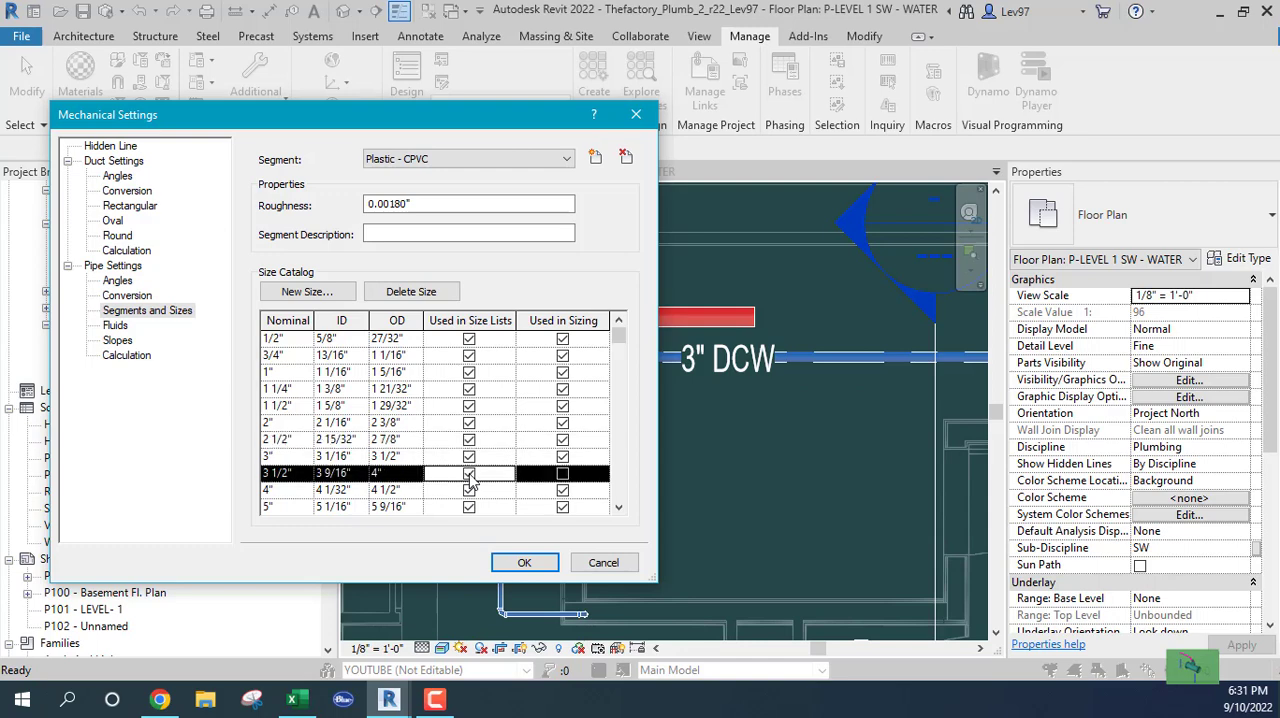
click(562, 475)
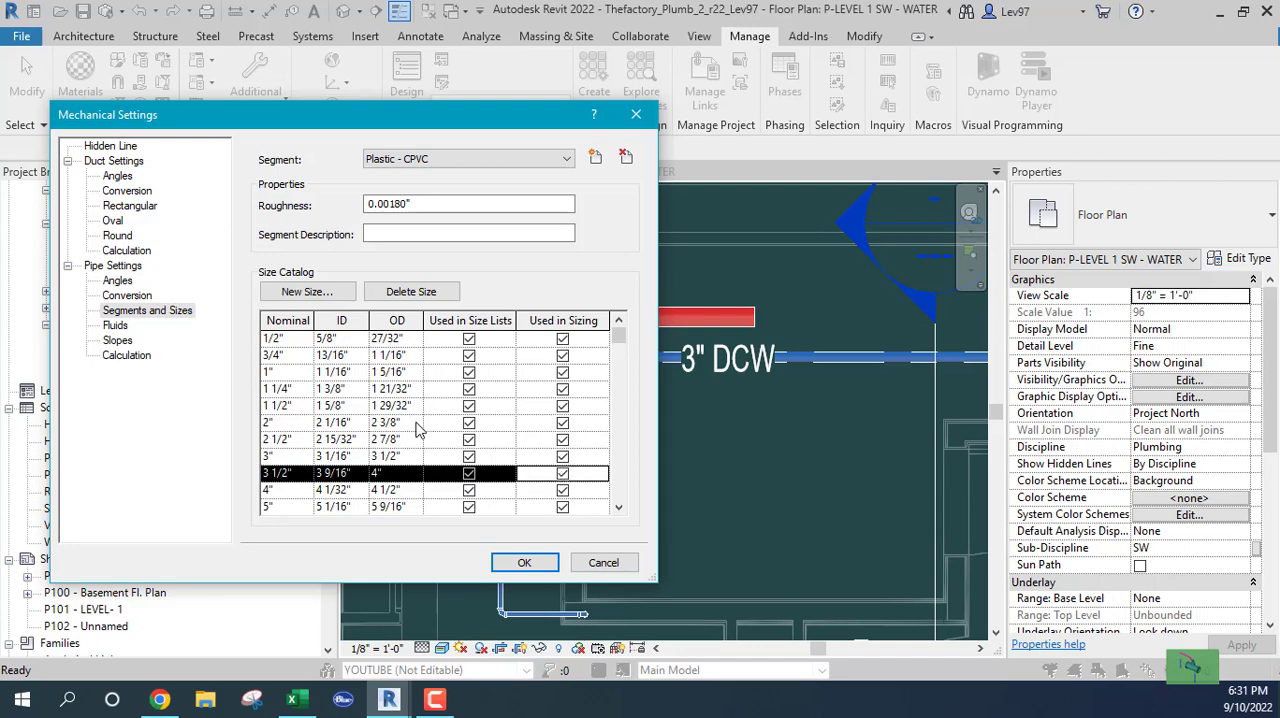
click(522, 566)
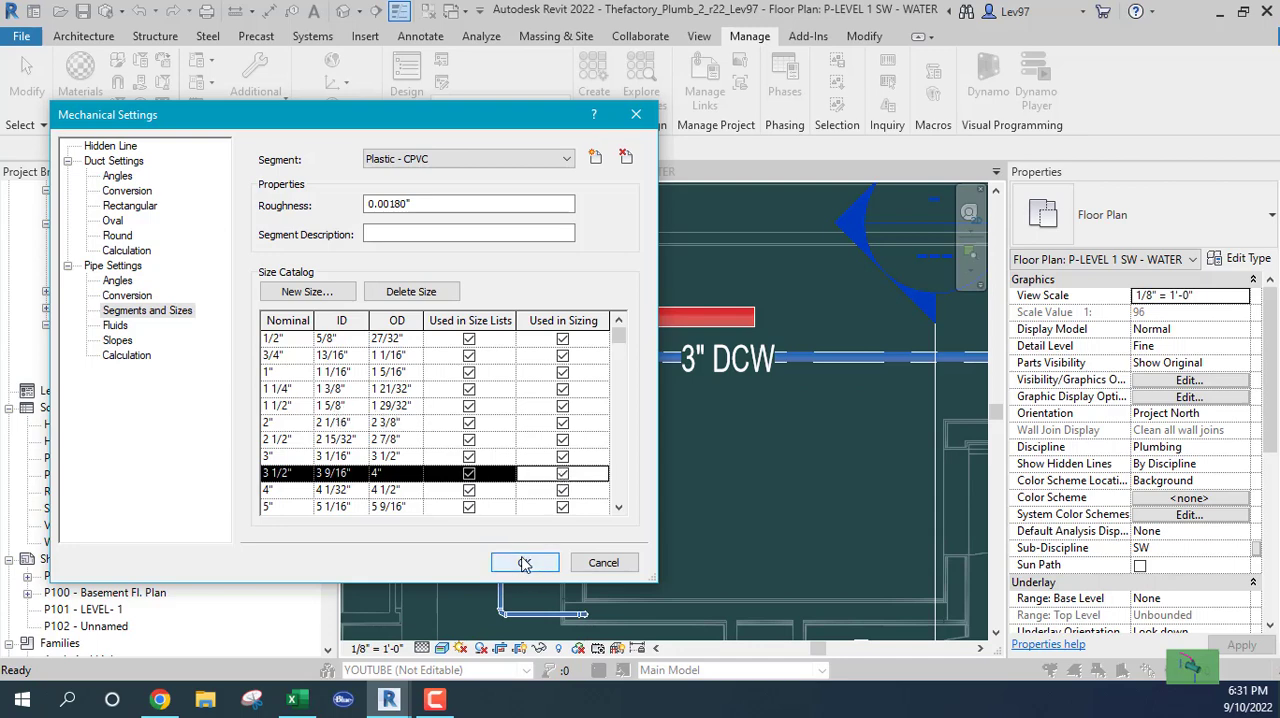
click(522, 562)
Set the red hot-water pipe's diameter to 2 1/2"
middle_drag(726, 450, 743, 477)
click(592, 346)
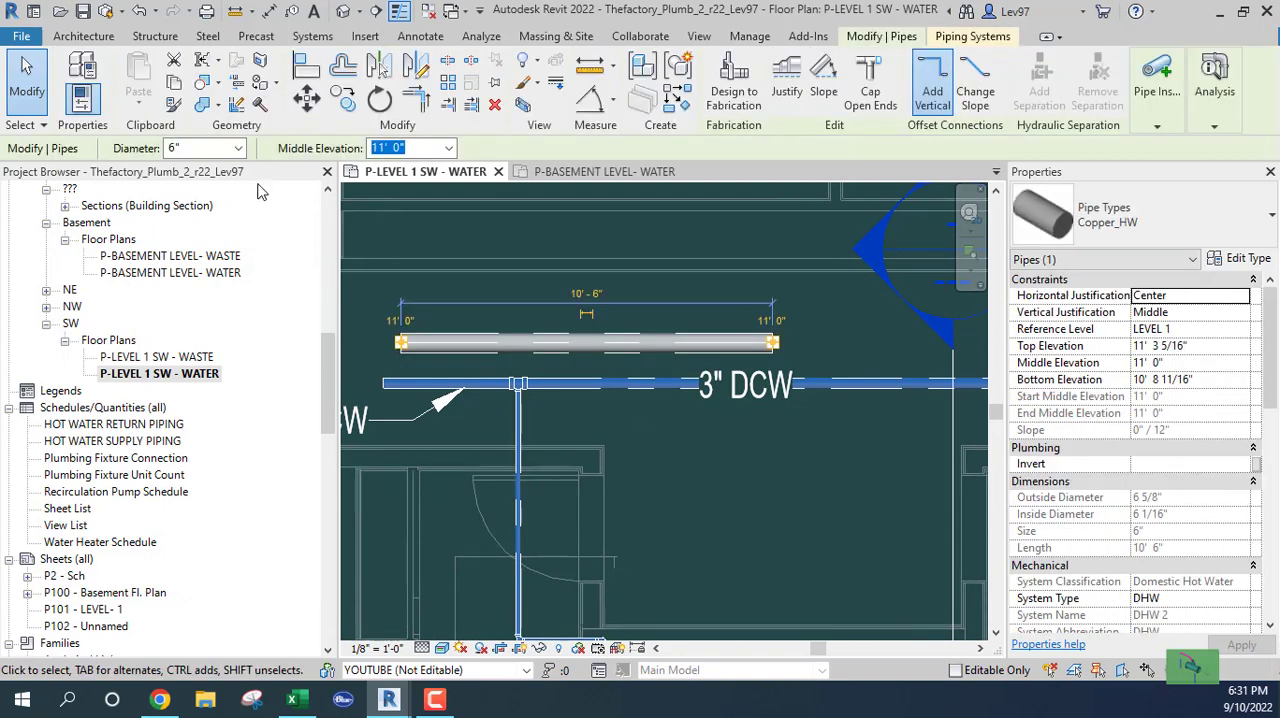
click(238, 150)
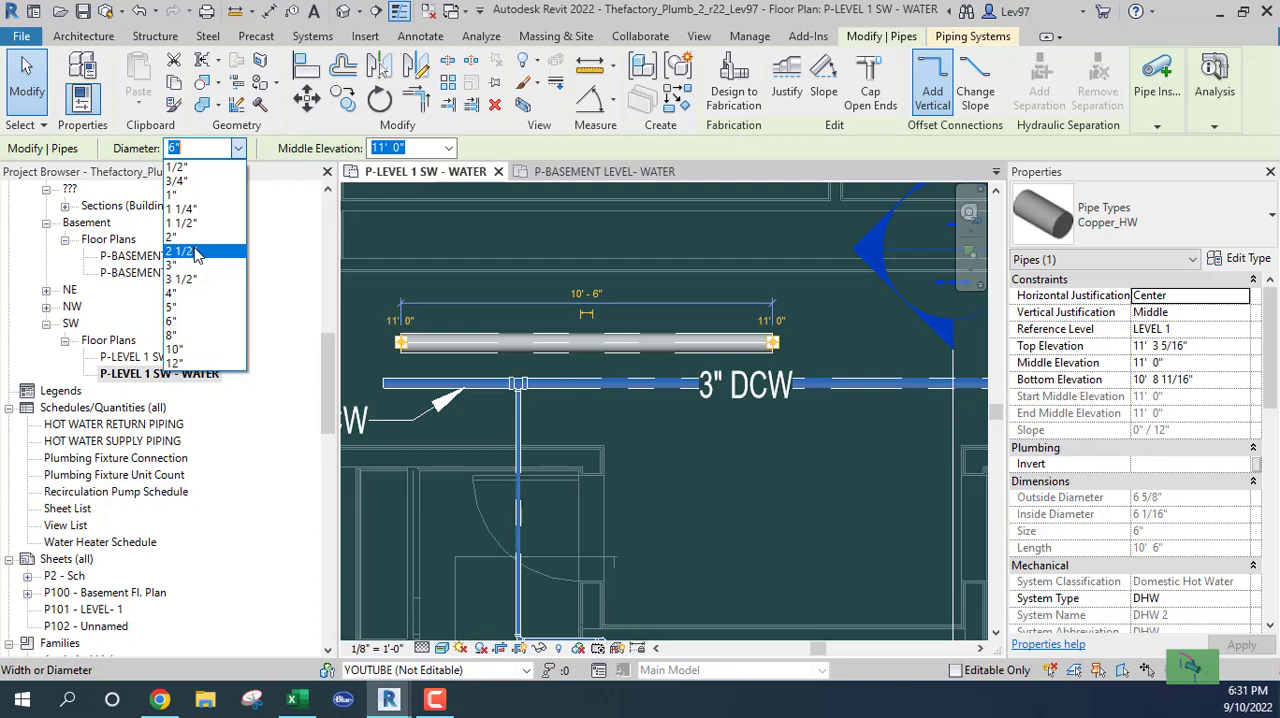
click(190, 252)
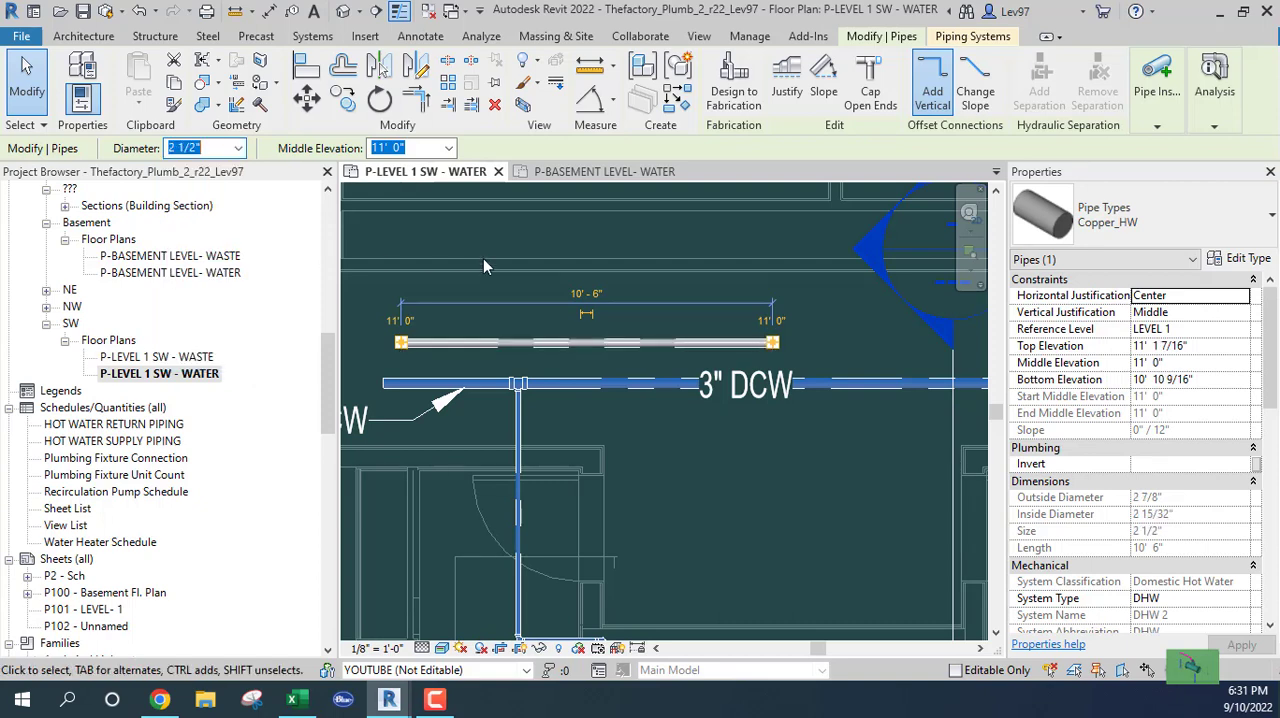
key(Escape)
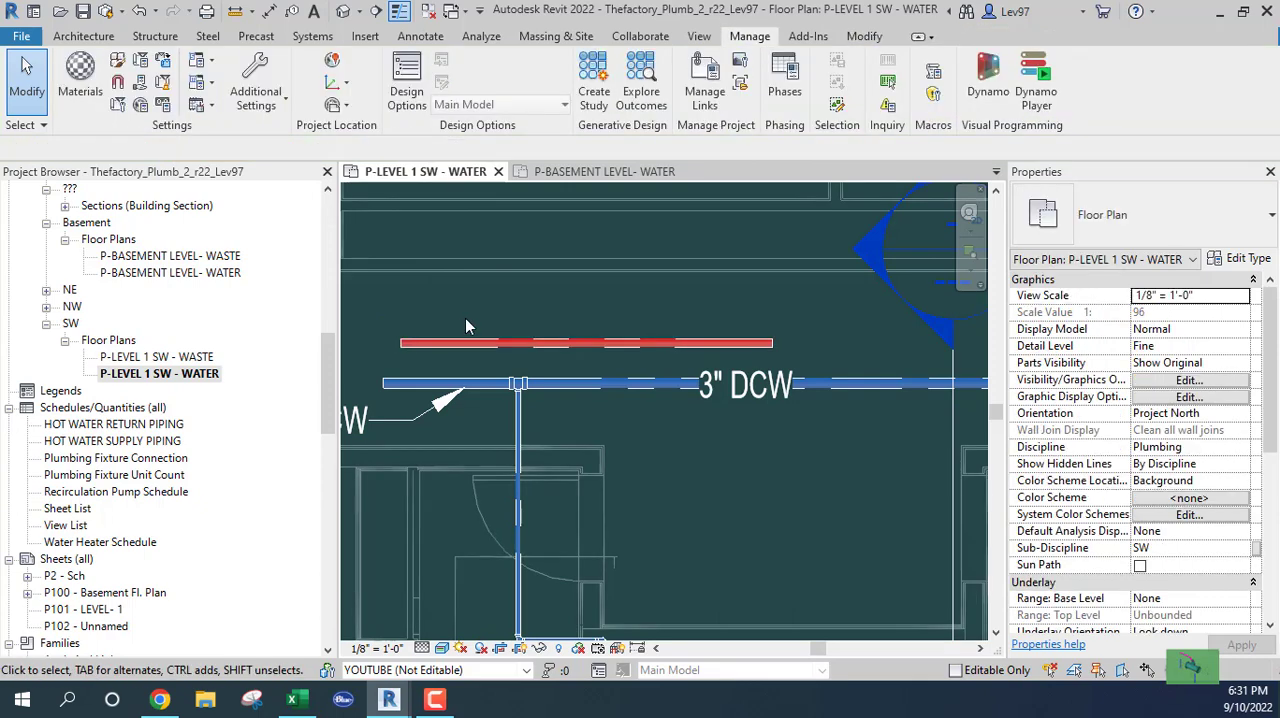
Tag the red hot-water pipe by category with a horizontal tag without a leader
click(527, 345)
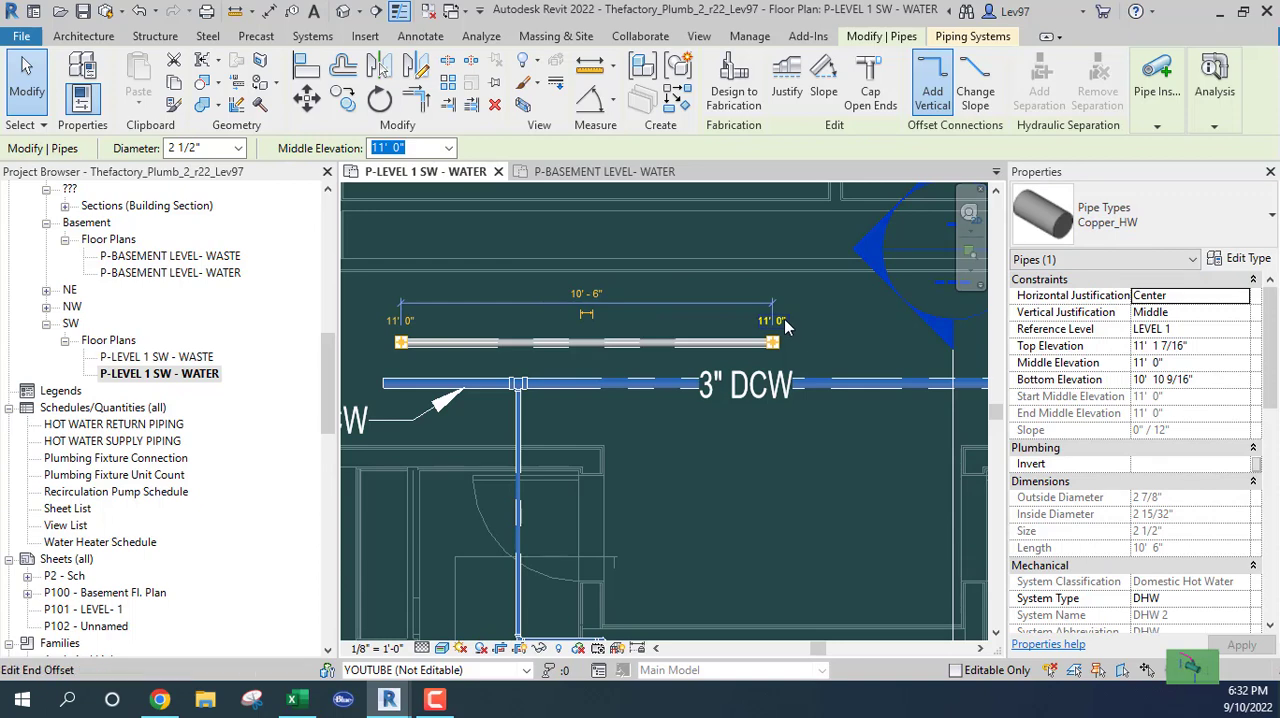
click(808, 338)
middle_drag(805, 331, 829, 304)
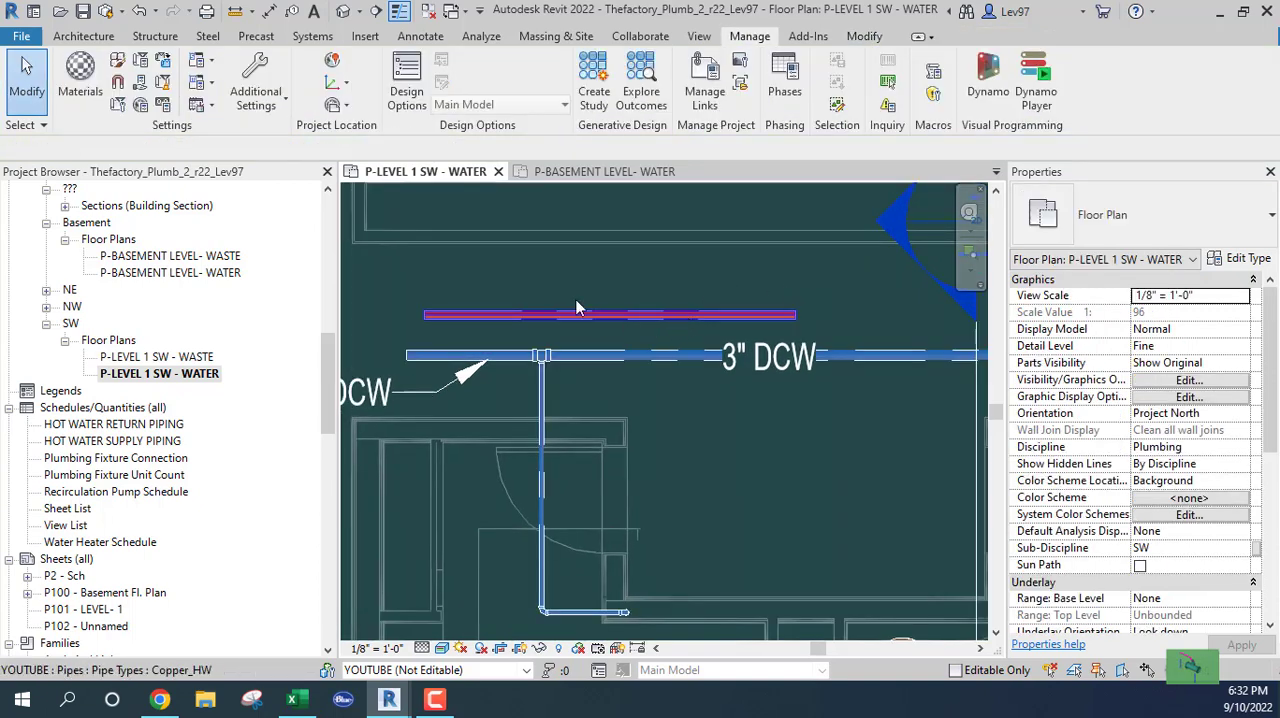
click(415, 38)
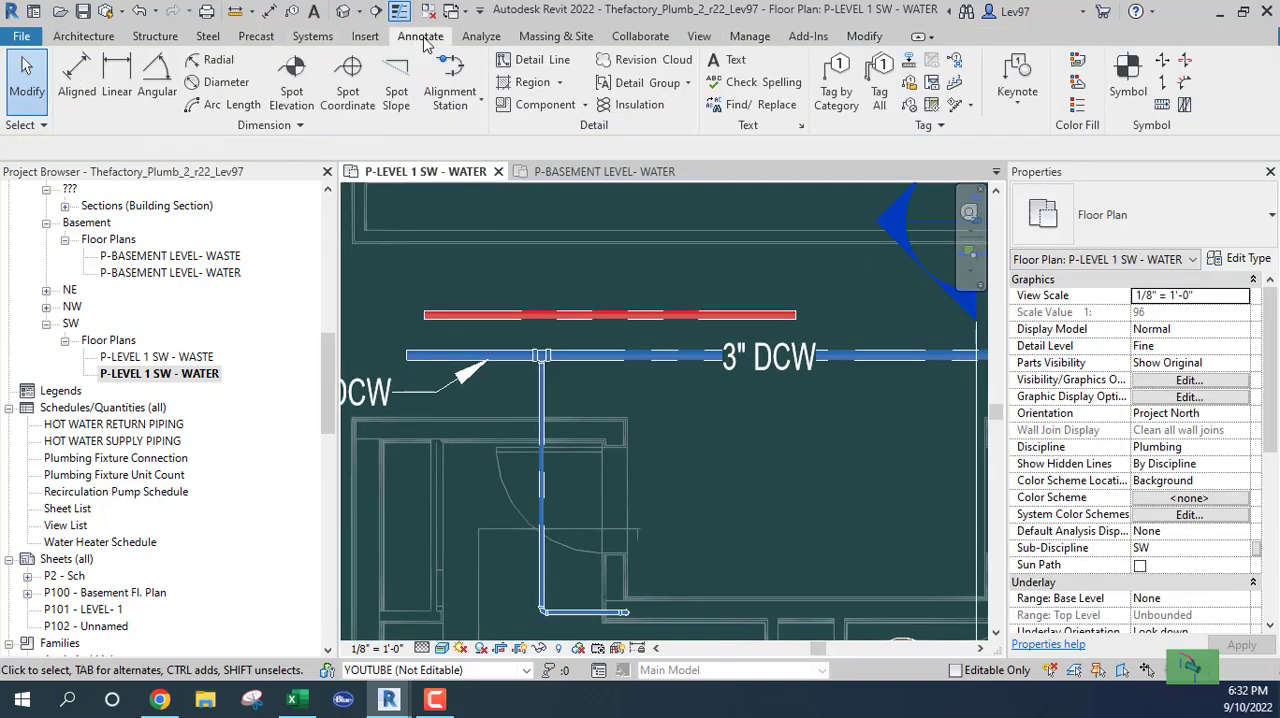
click(840, 88)
click(675, 317)
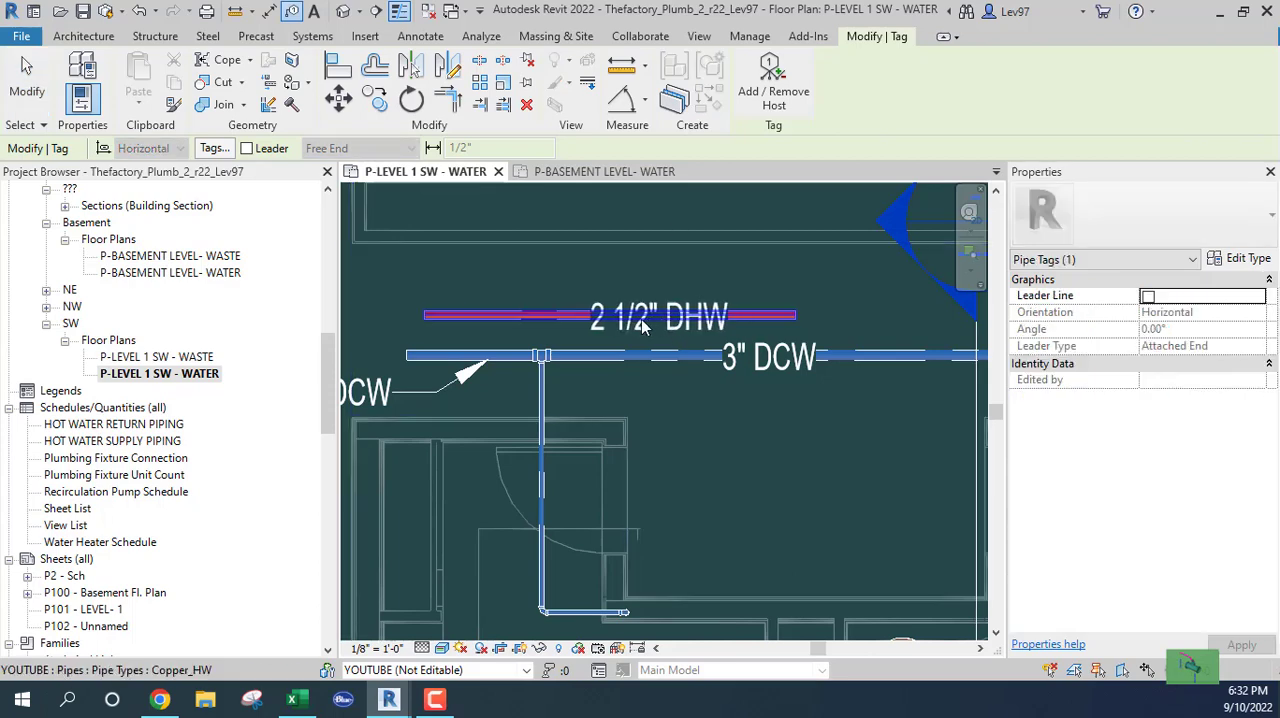
click(663, 312)
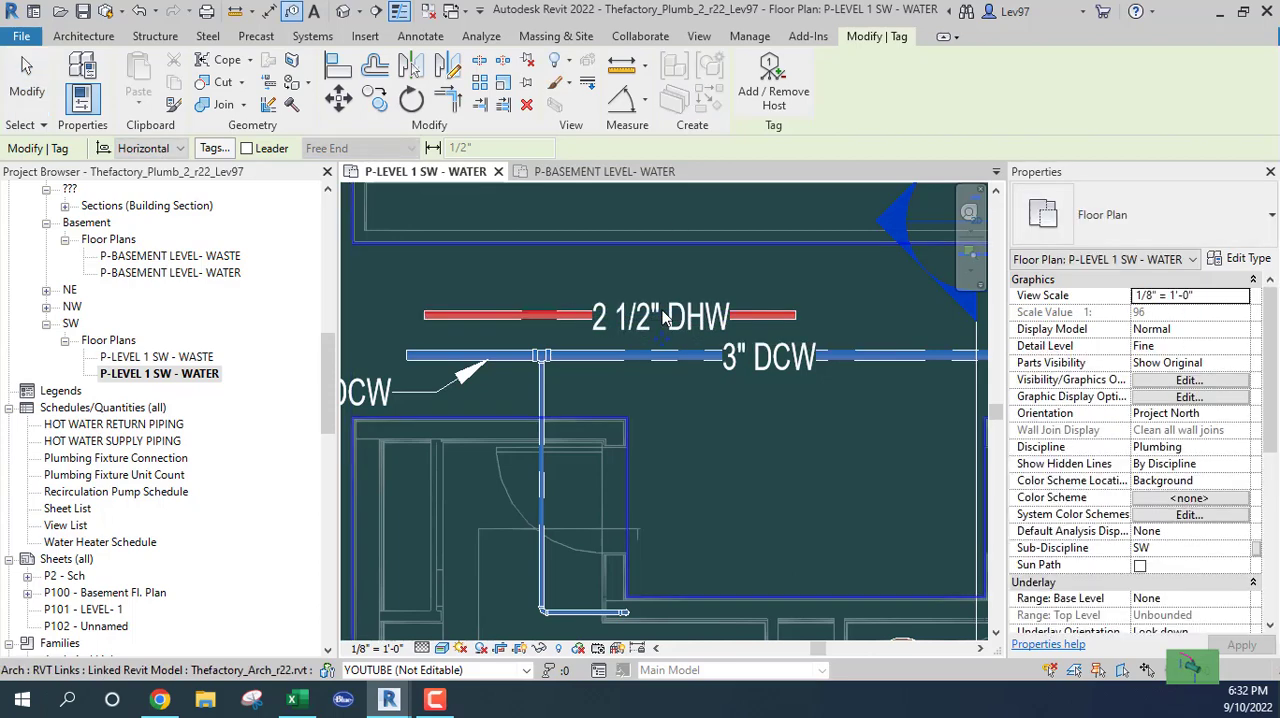
key(Escape)
middle_drag(804, 470, 769, 448)
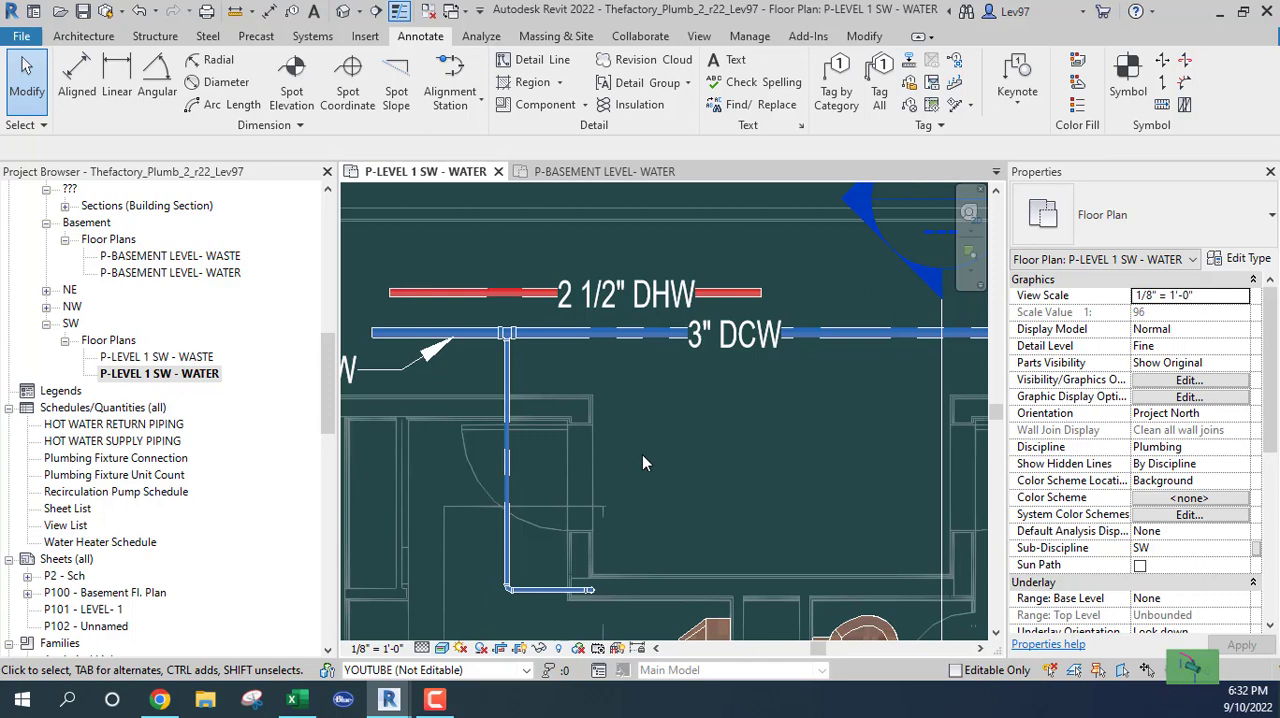
Check the display settings of the linked Revit models in the floor plan's Visibility/Graphic Overrides, and cancel
scroll(642, 454, down, 4)
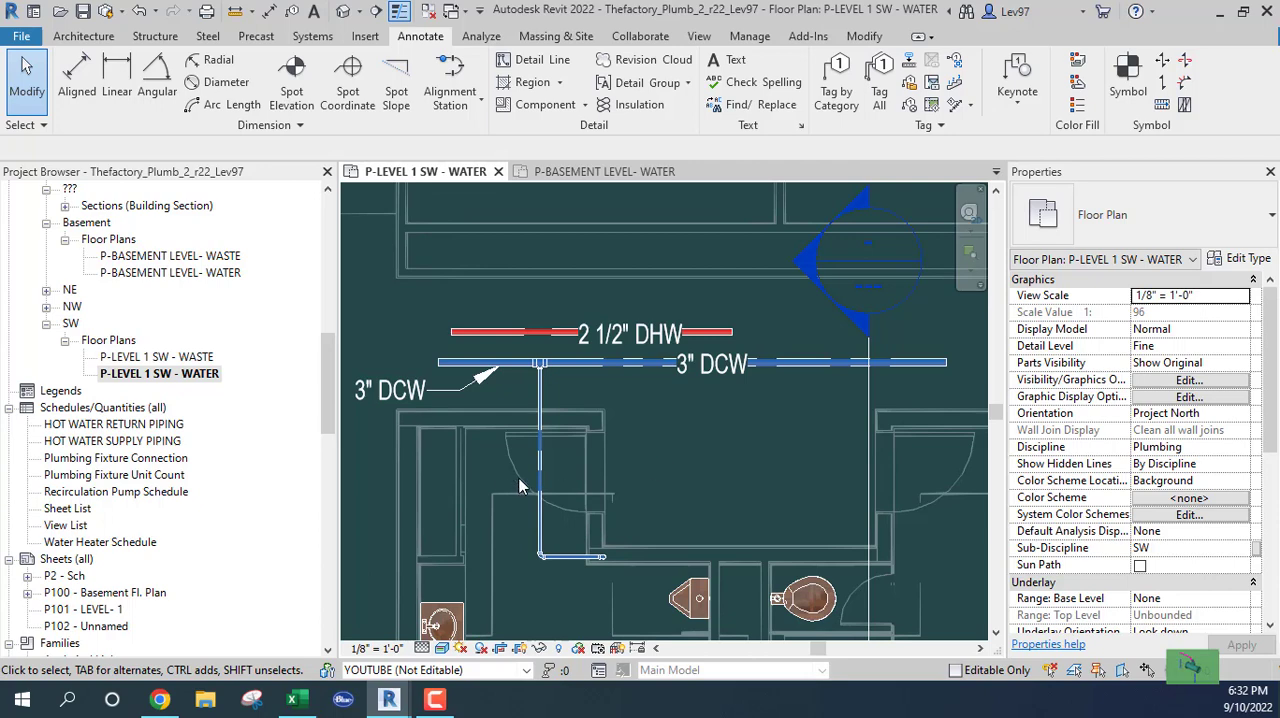
scroll(681, 382, down, 2)
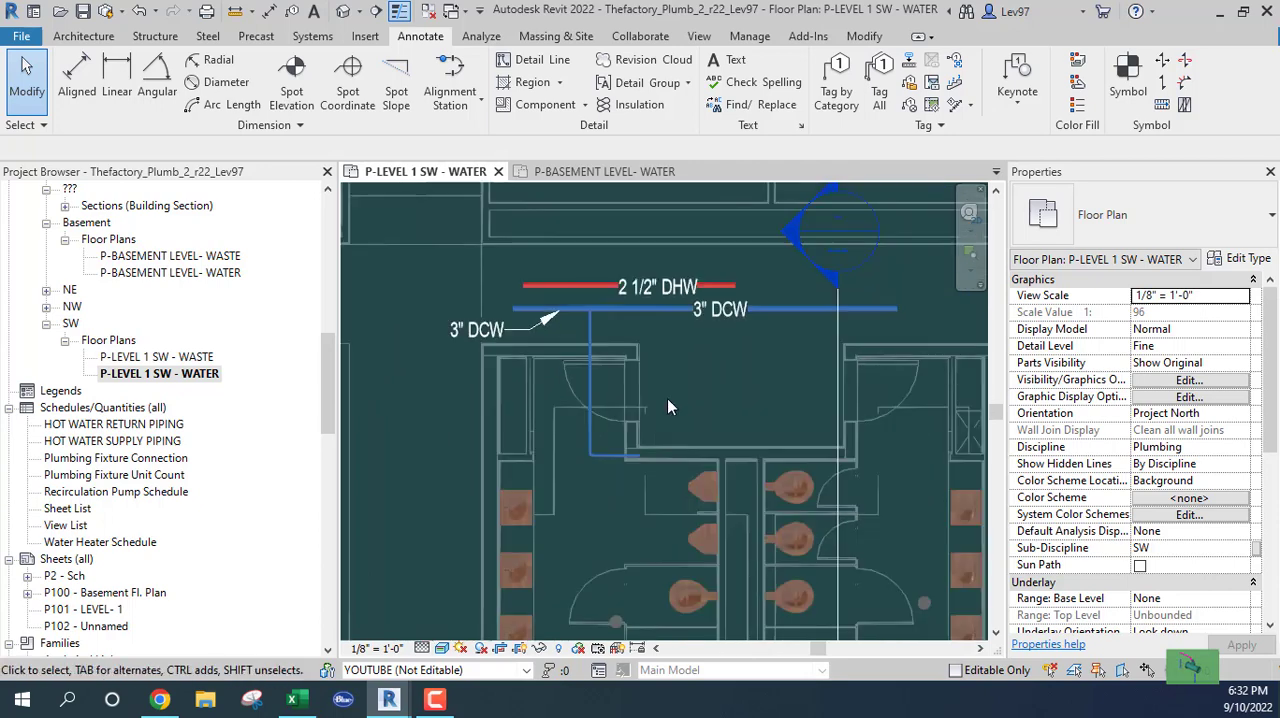
scroll(667, 398, down, 3)
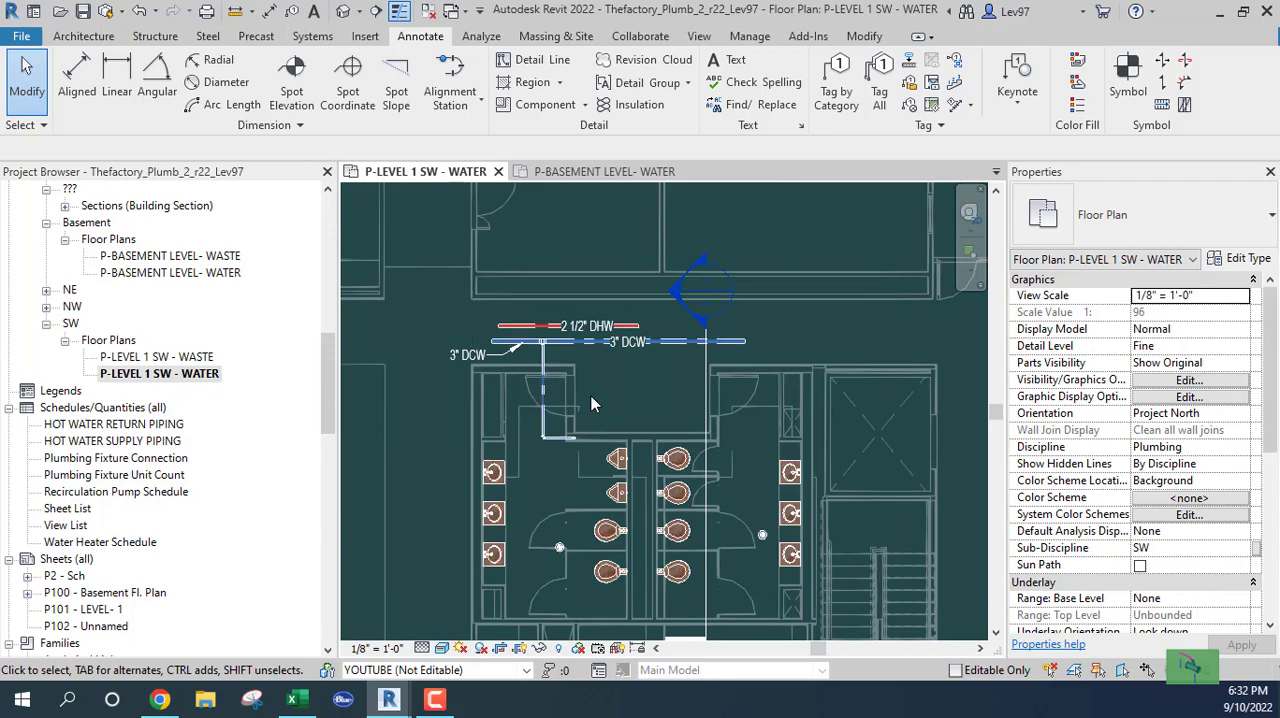
key(v)
key(g)
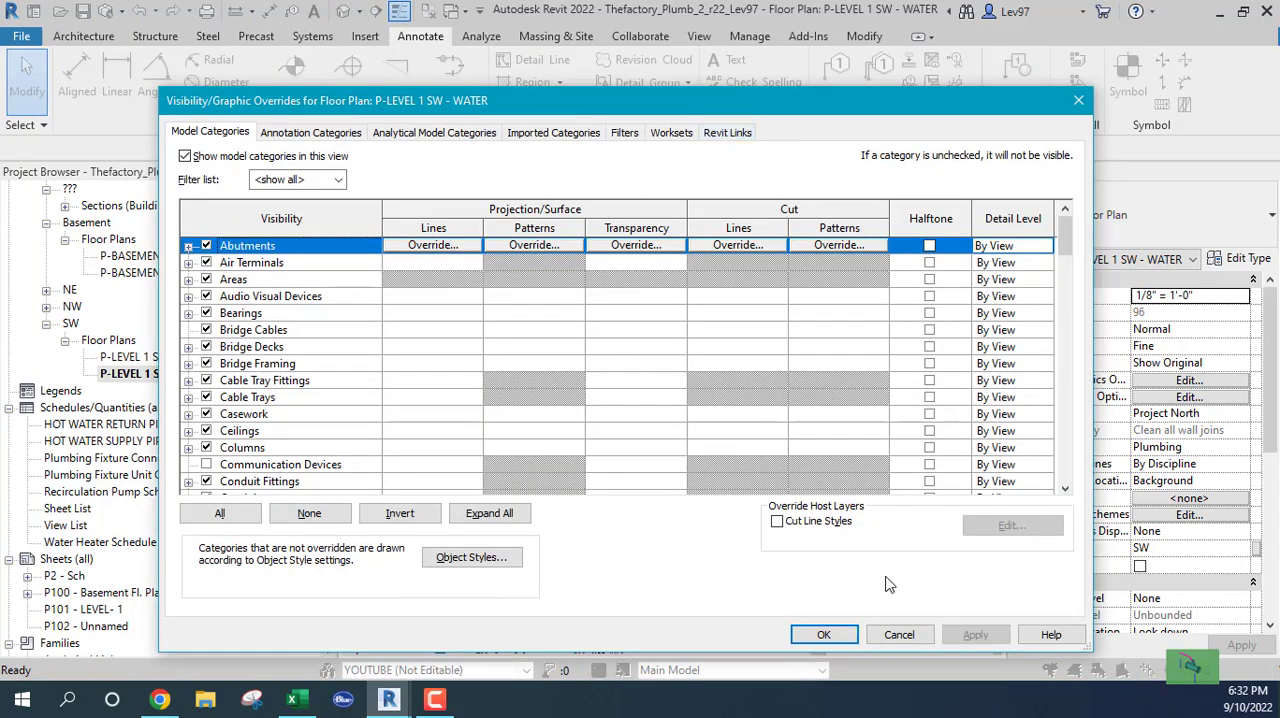
click(722, 134)
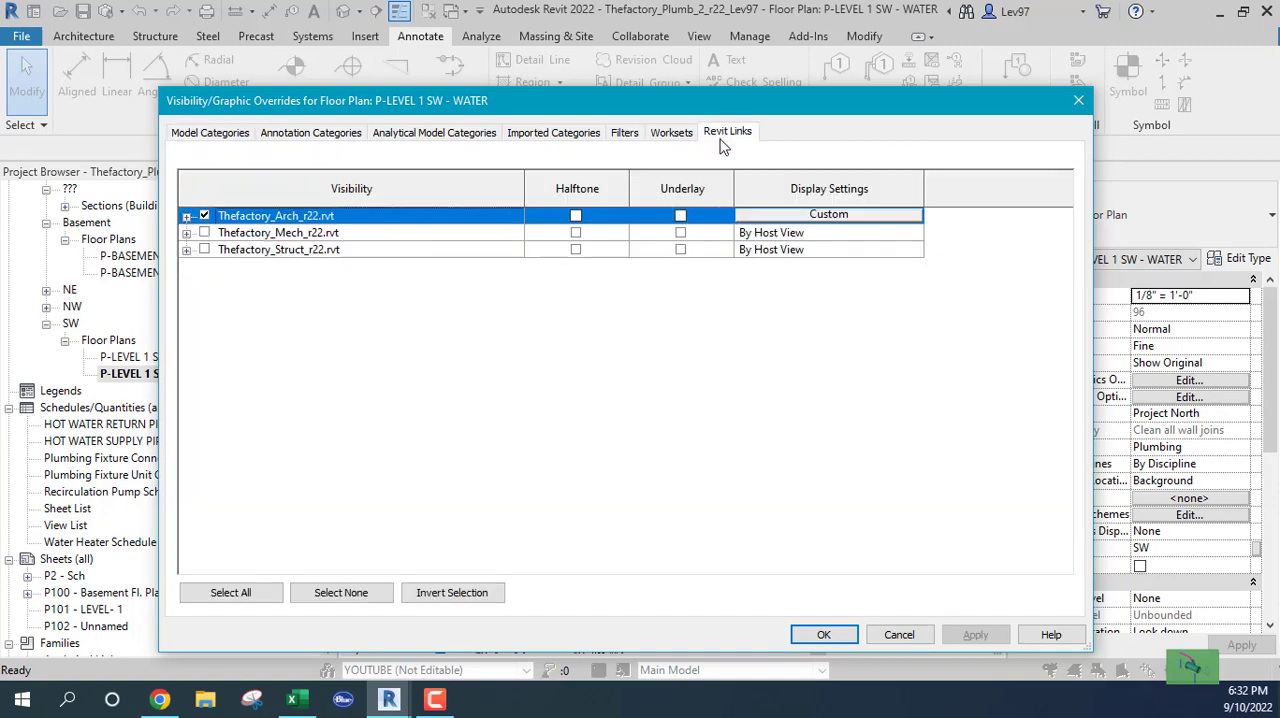
click(903, 638)
key(Escape)
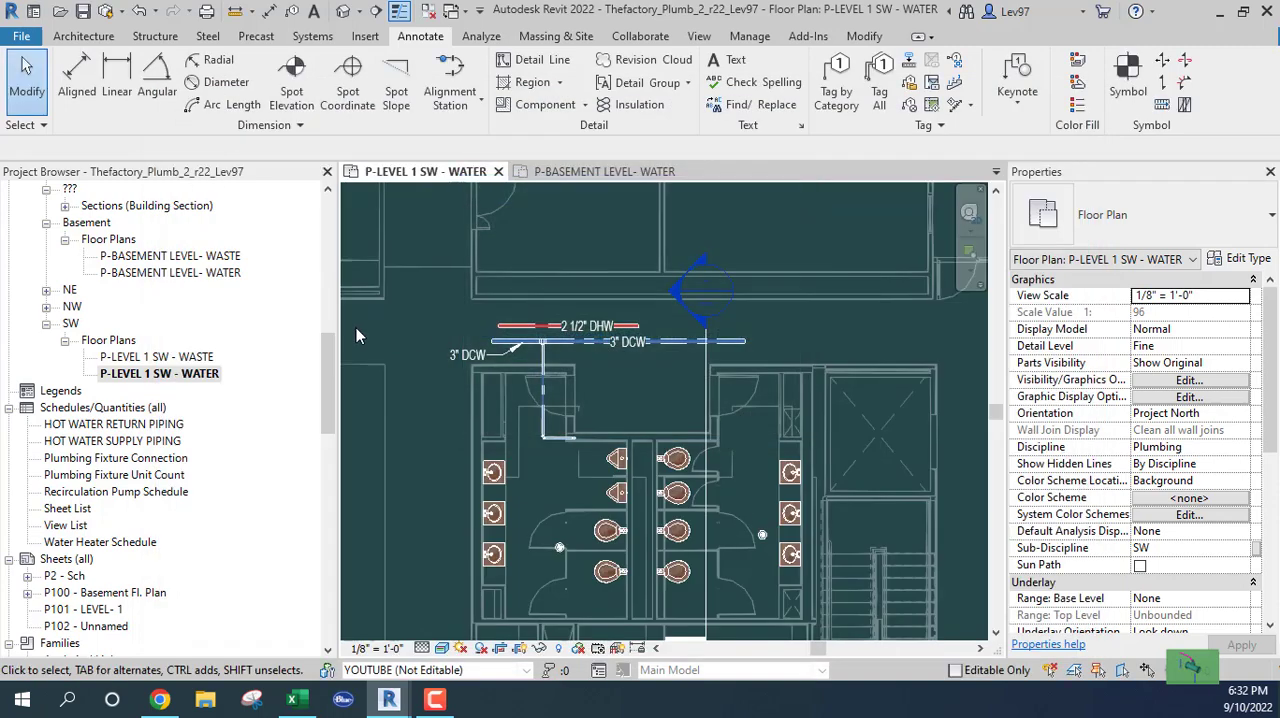
Set the middle elevation of the red hot-water pipe to 10' 8"
scroll(465, 322, up, 2)
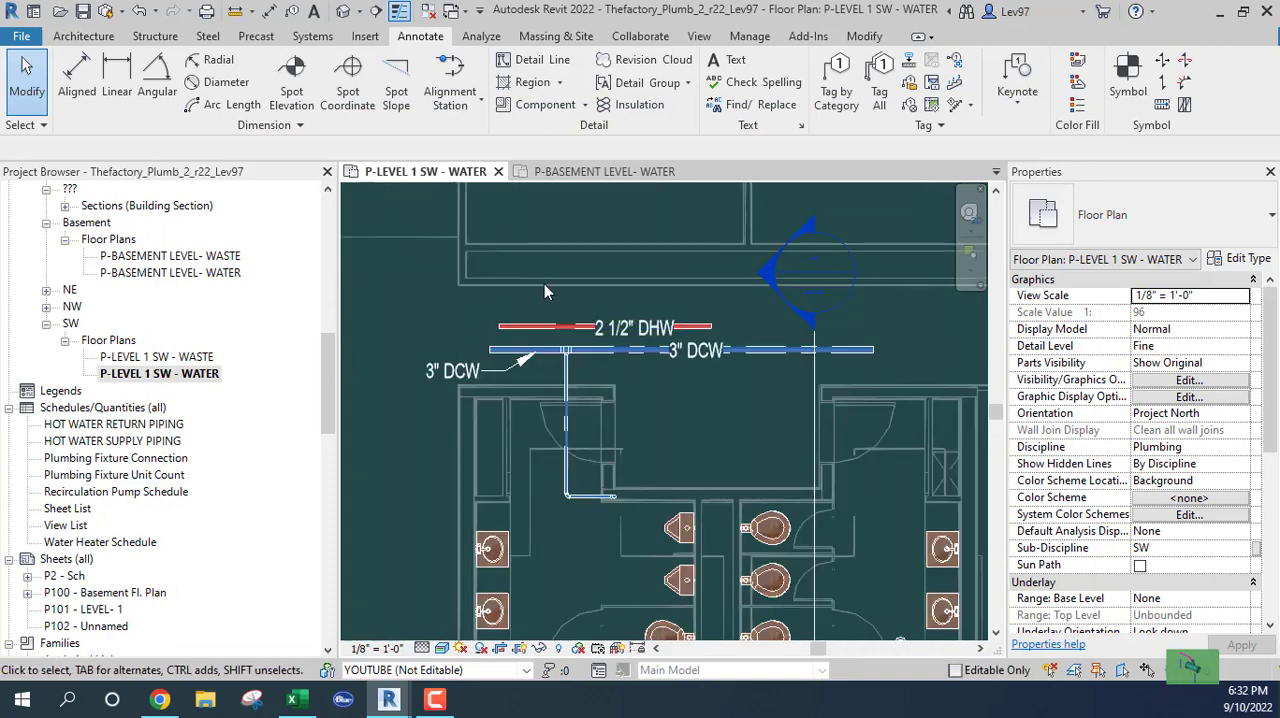
click(530, 327)
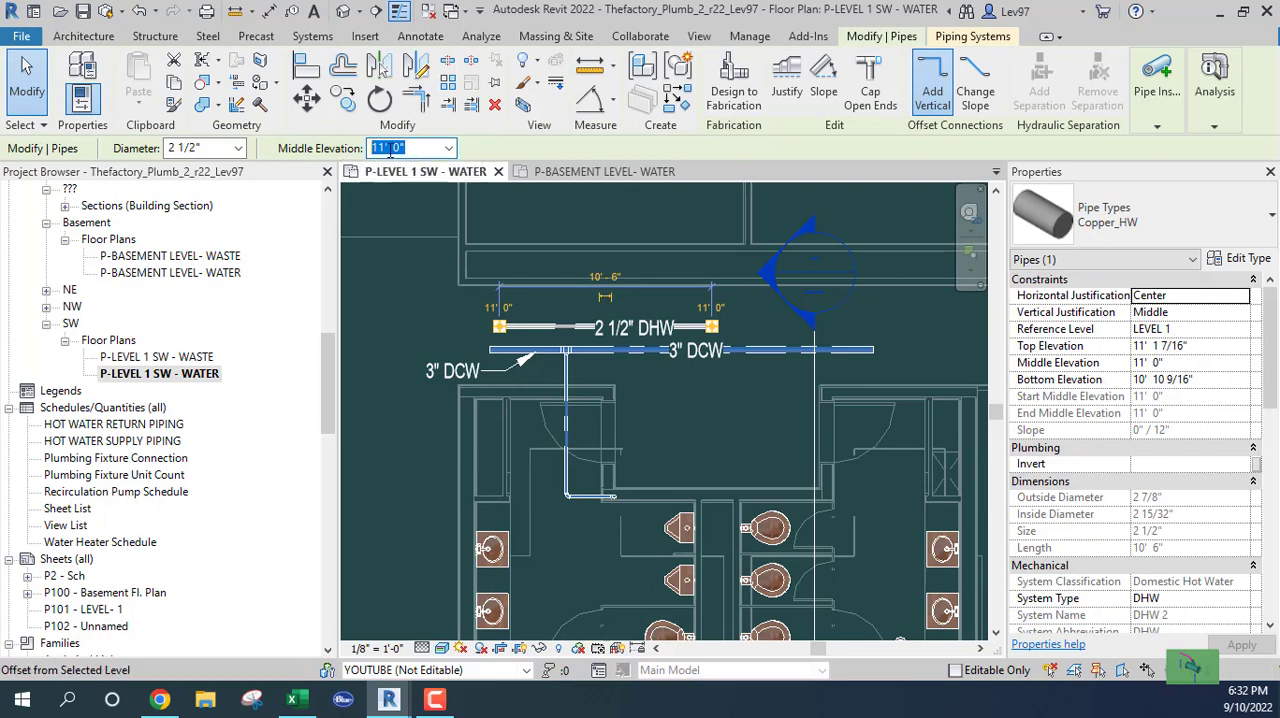
click(449, 148)
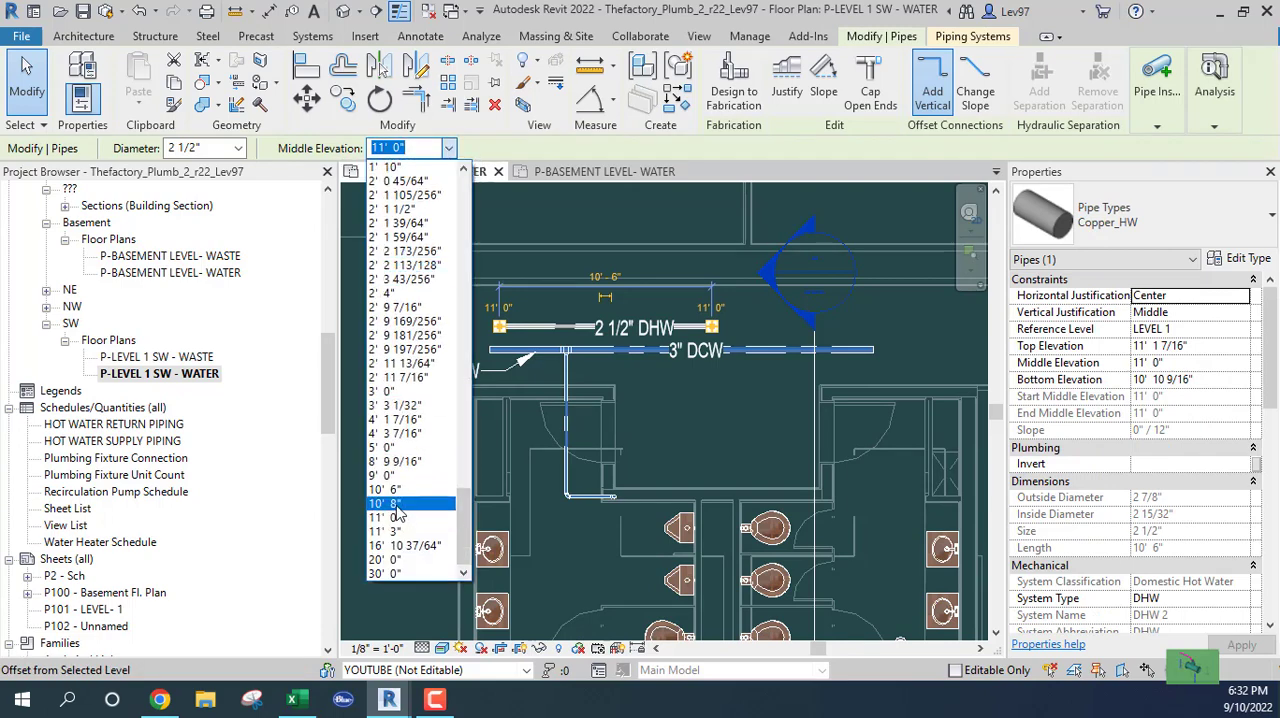
click(397, 505)
click(375, 400)
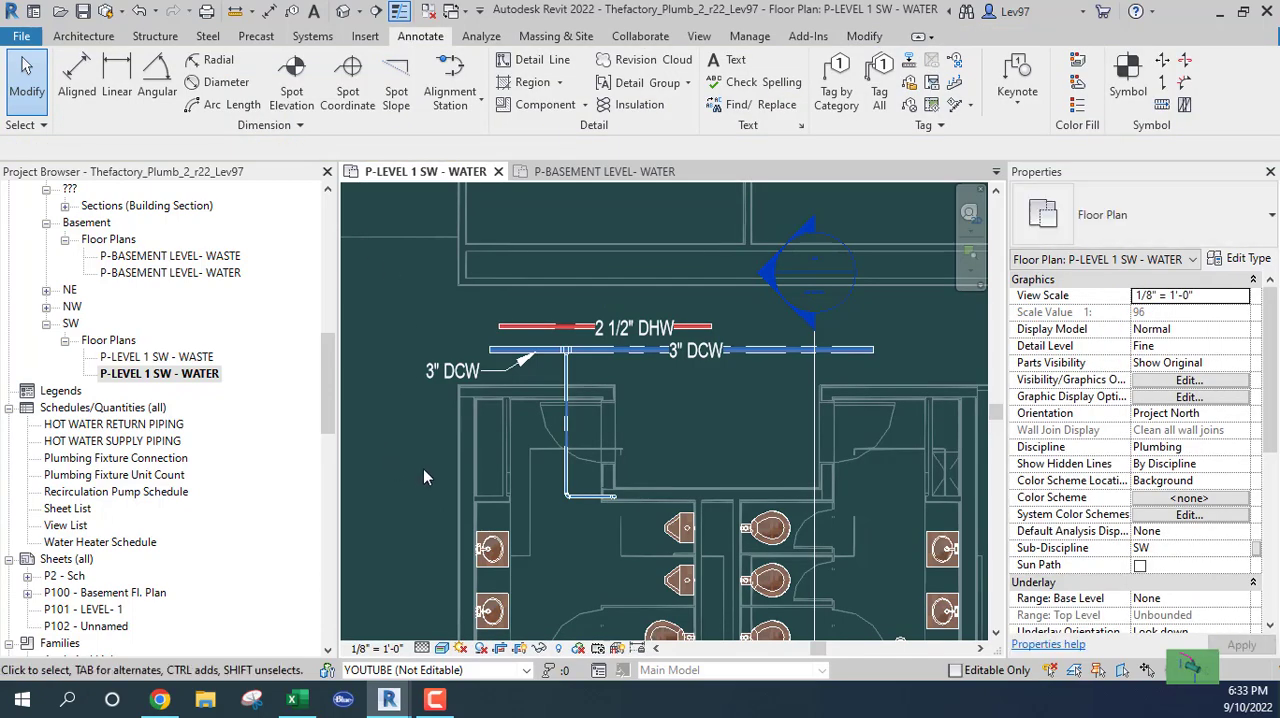
Turn on the visibility of the linked model Thefactory_Mech_r22.rvt in the floor plan's Visibility/Graphic Overrides
key(v)
key(g)
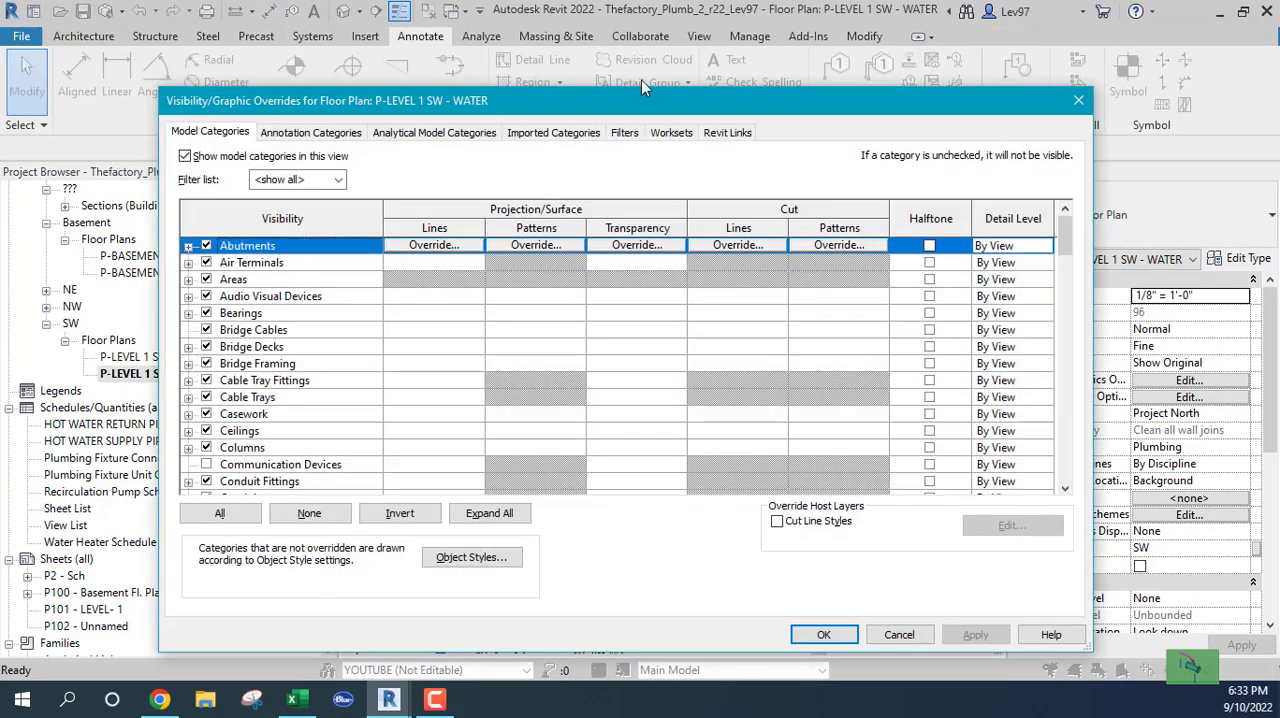
click(727, 133)
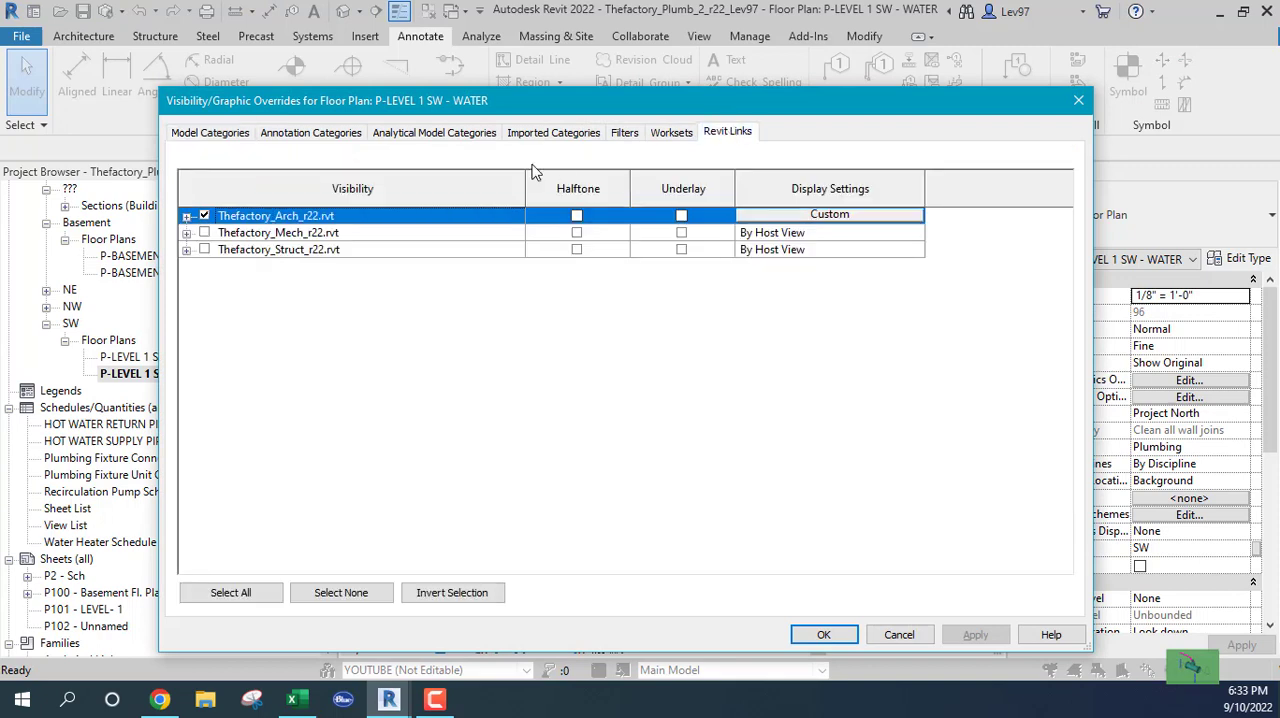
click(204, 232)
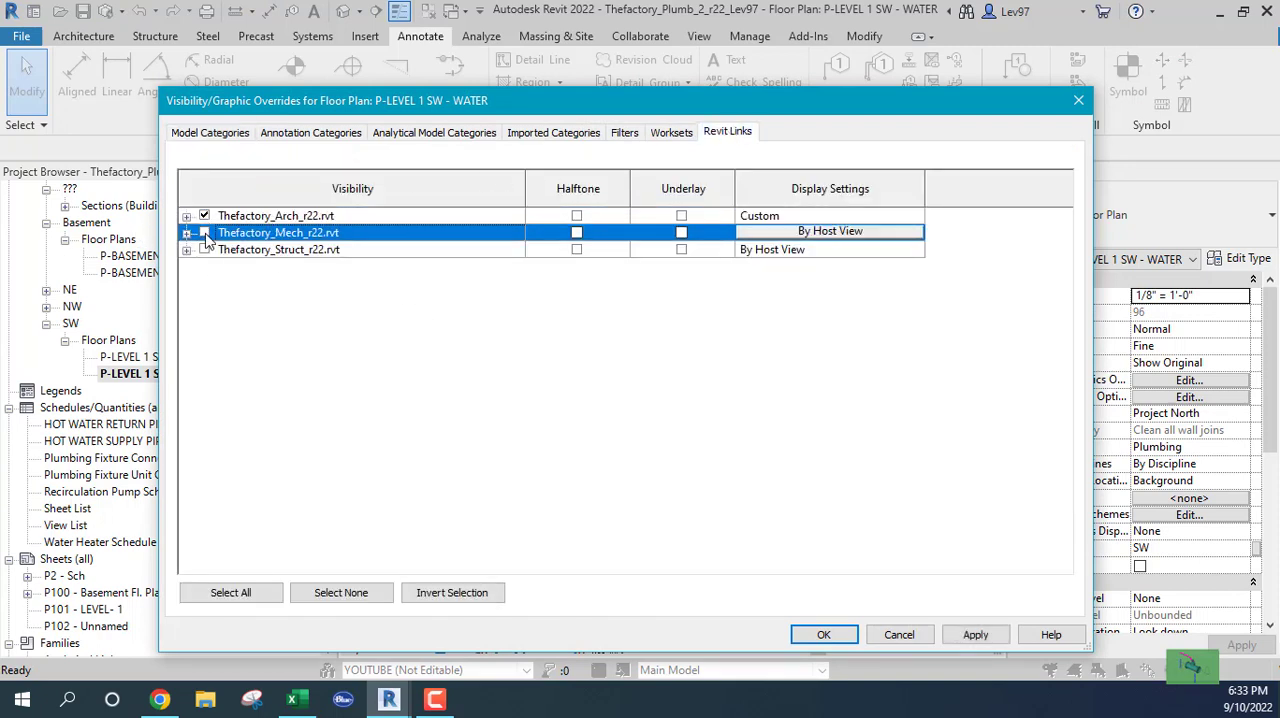
click(204, 233)
click(823, 634)
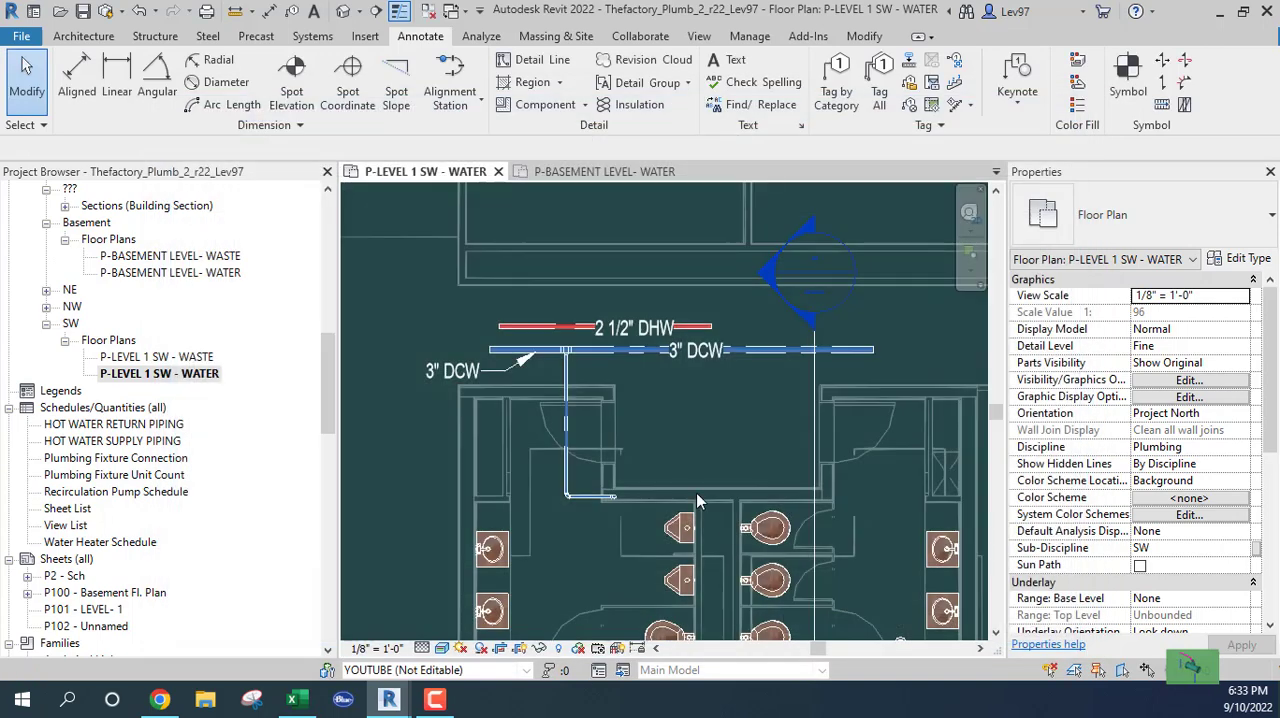
middle_drag(705, 425, 719, 434)
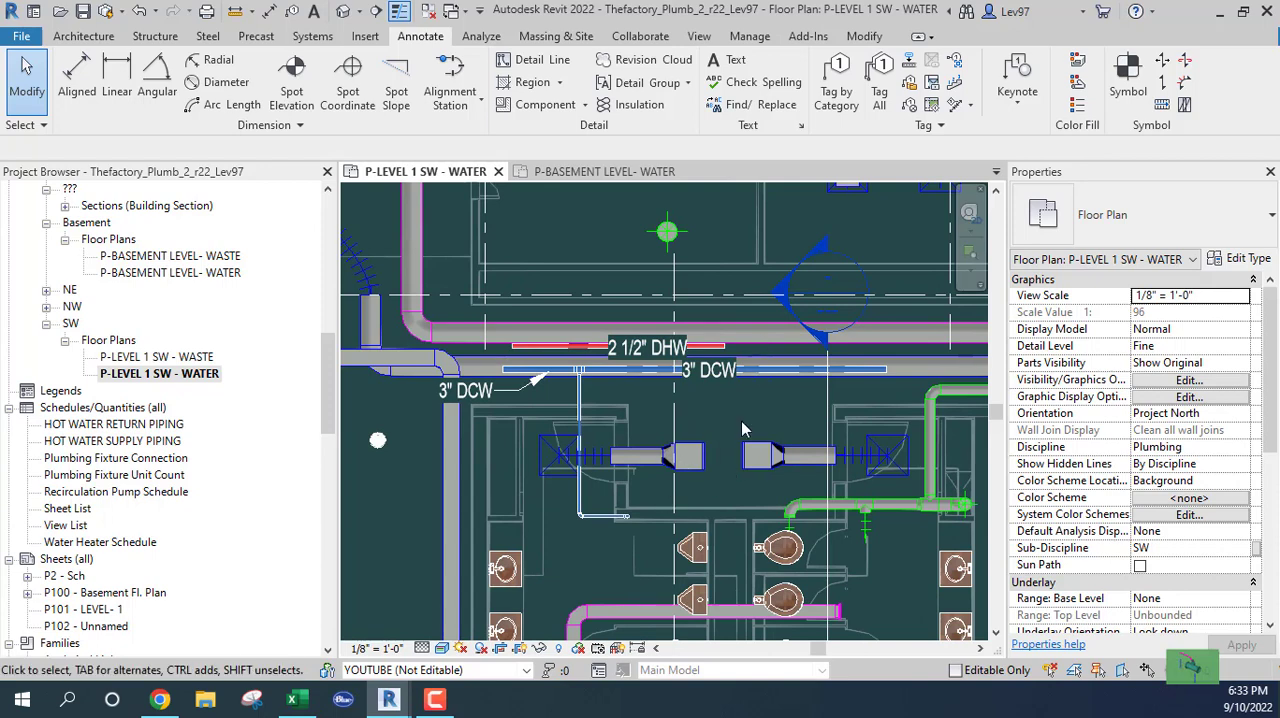
middle_drag(760, 350, 770, 388)
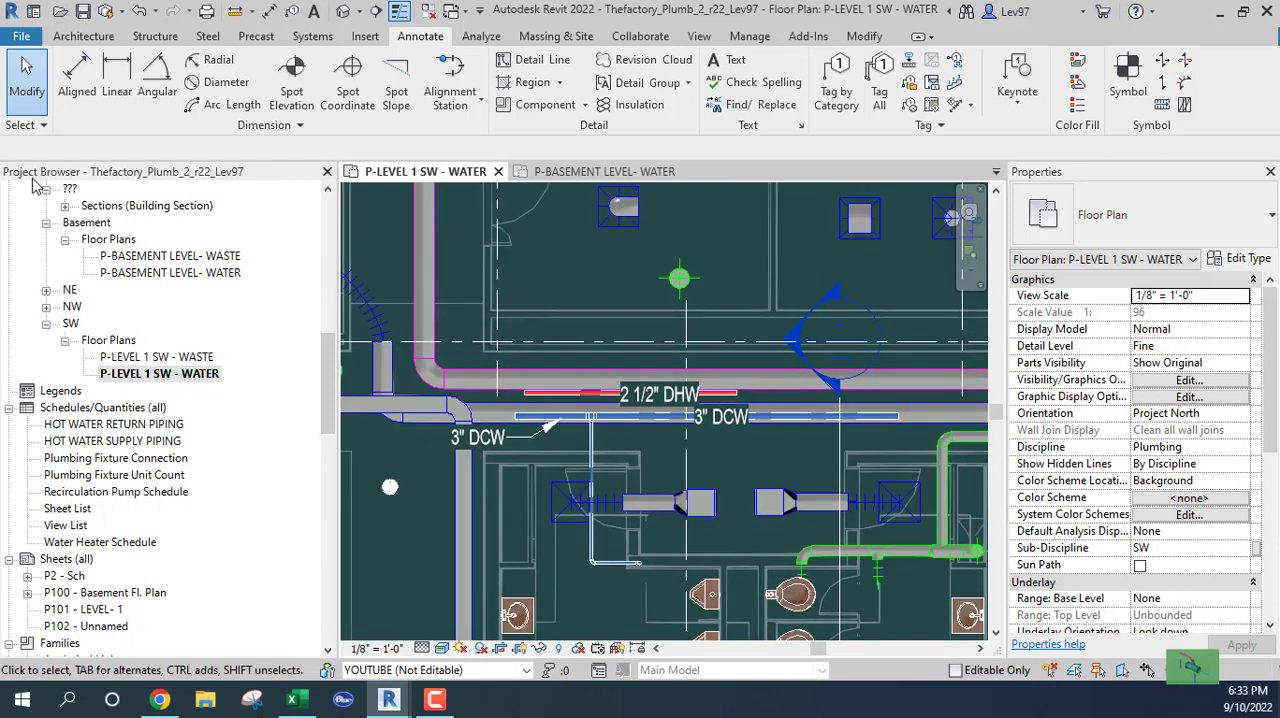
Enable selection of linked elements and inspect the properties of the magenta-edged round duct above the hot-water pipe
click(26, 125)
click(15, 148)
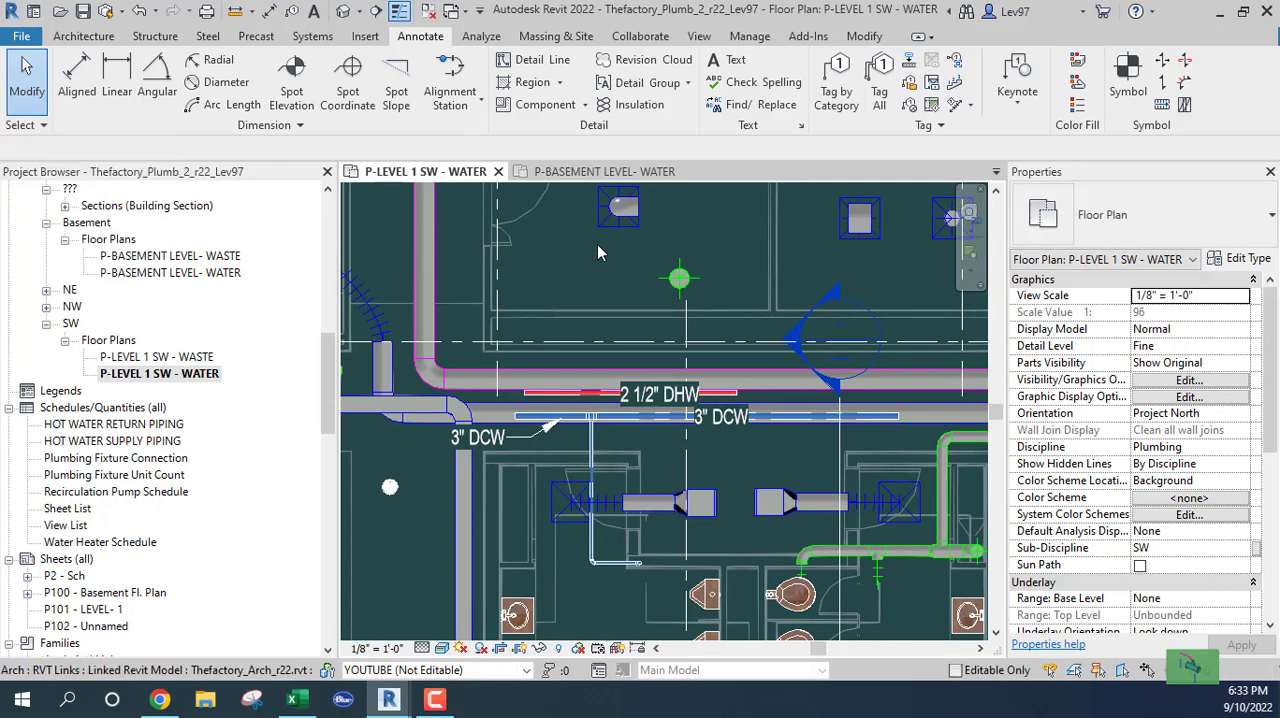
click(557, 258)
key(Escape)
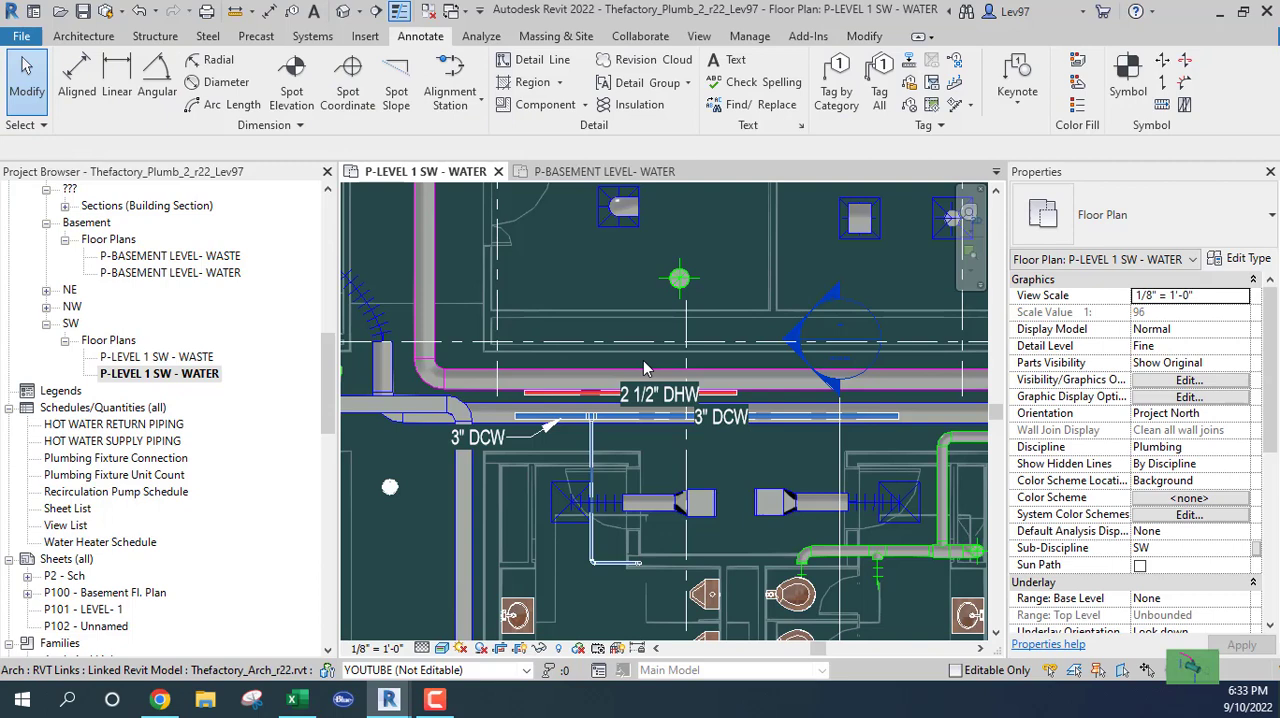
click(764, 386)
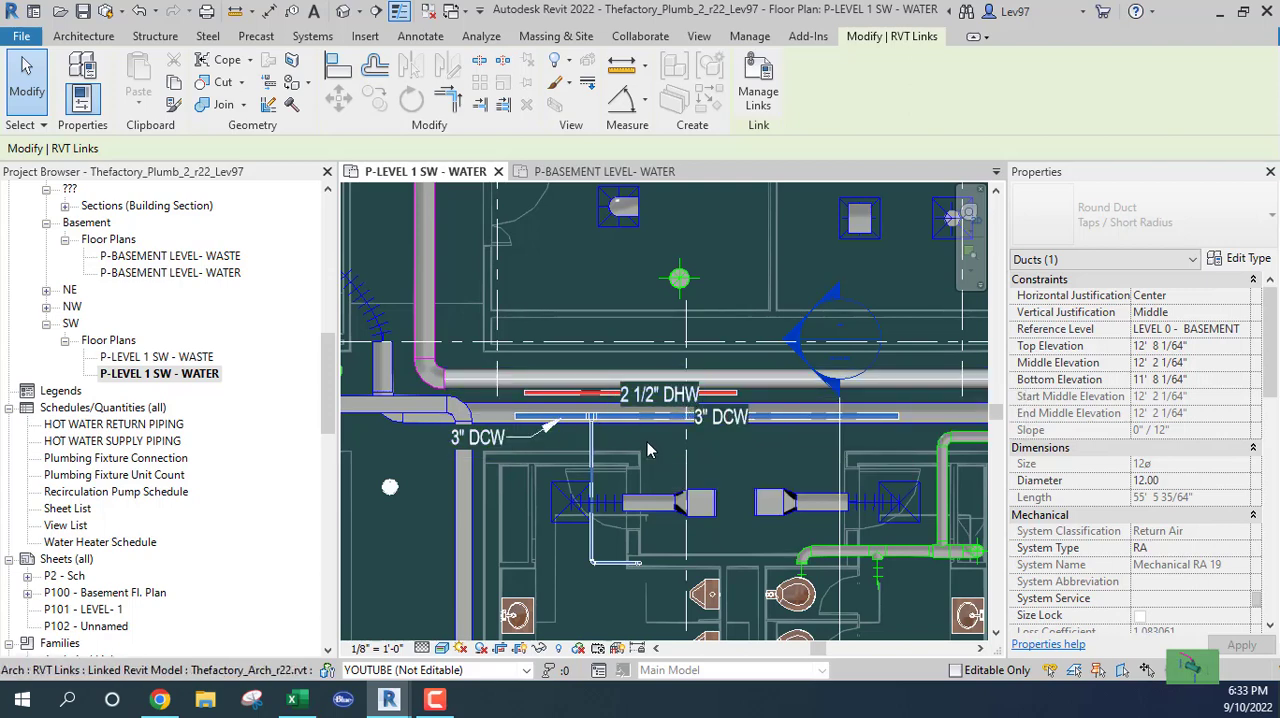
Move the vertical section line across the floor plan to the vertical duct west of the restrooms
scroll(648, 450, down, 2)
click(758, 455)
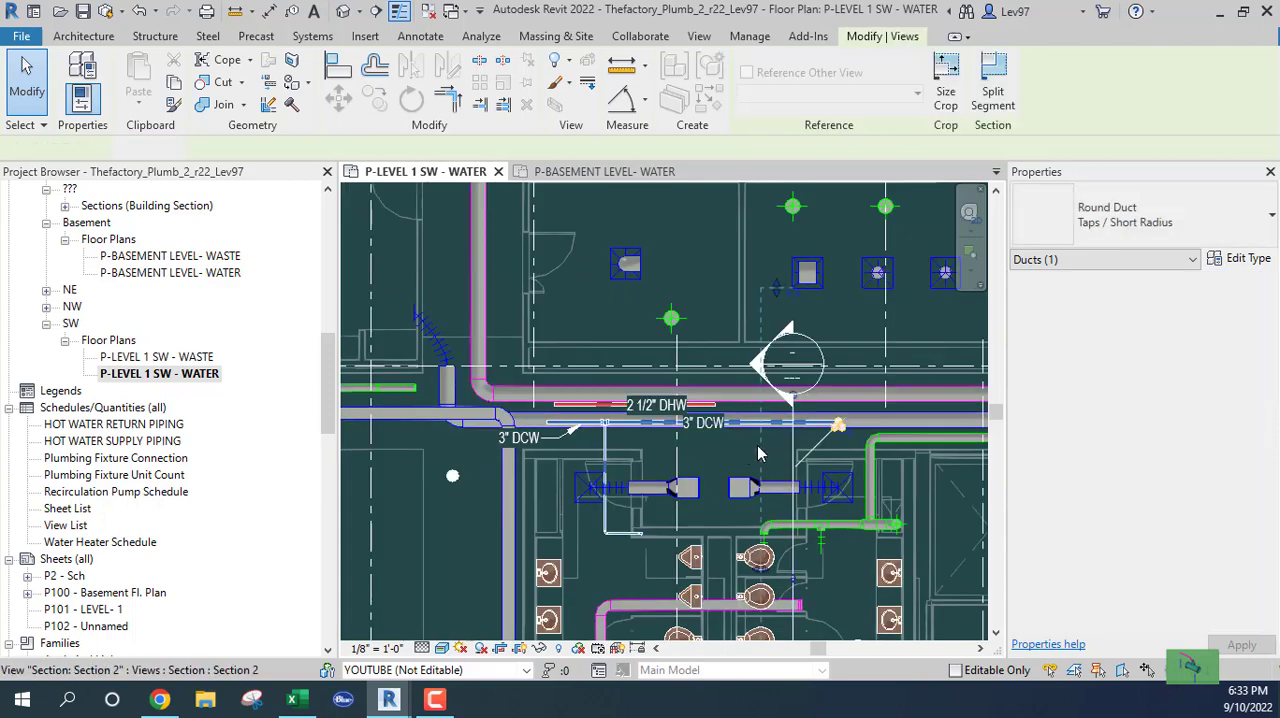
drag(788, 437, 575, 280)
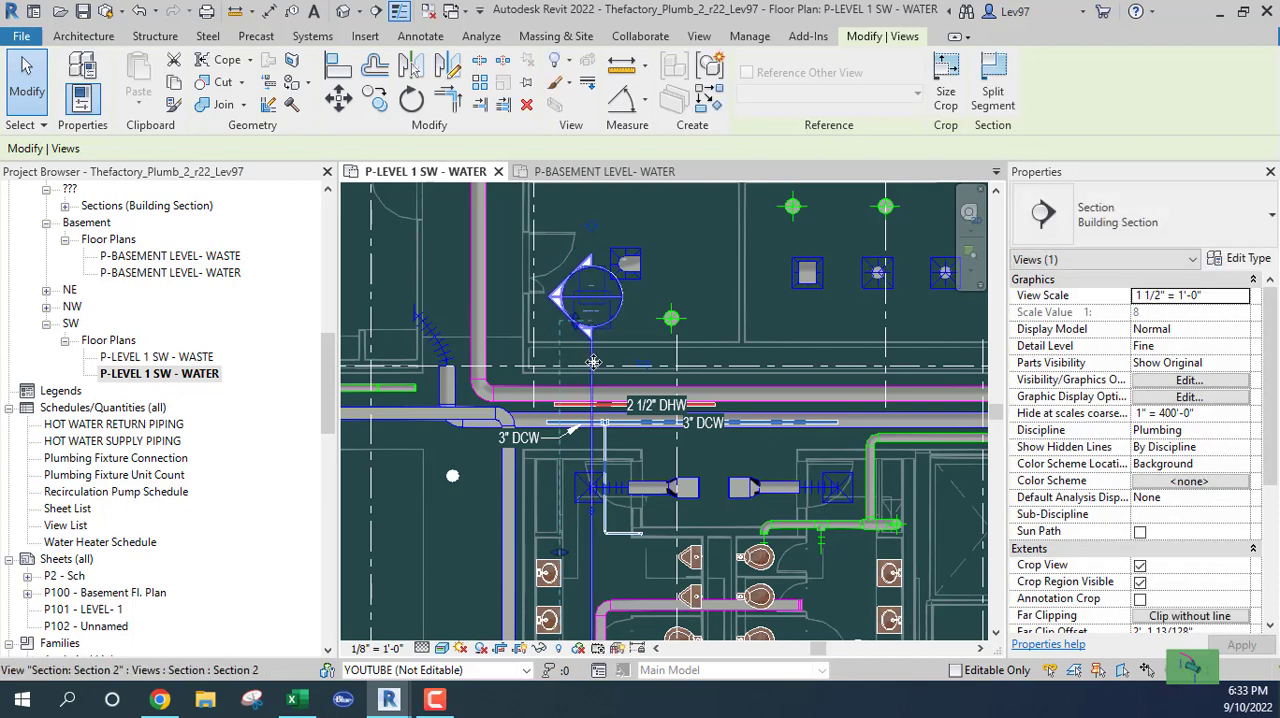
drag(593, 362, 487, 398)
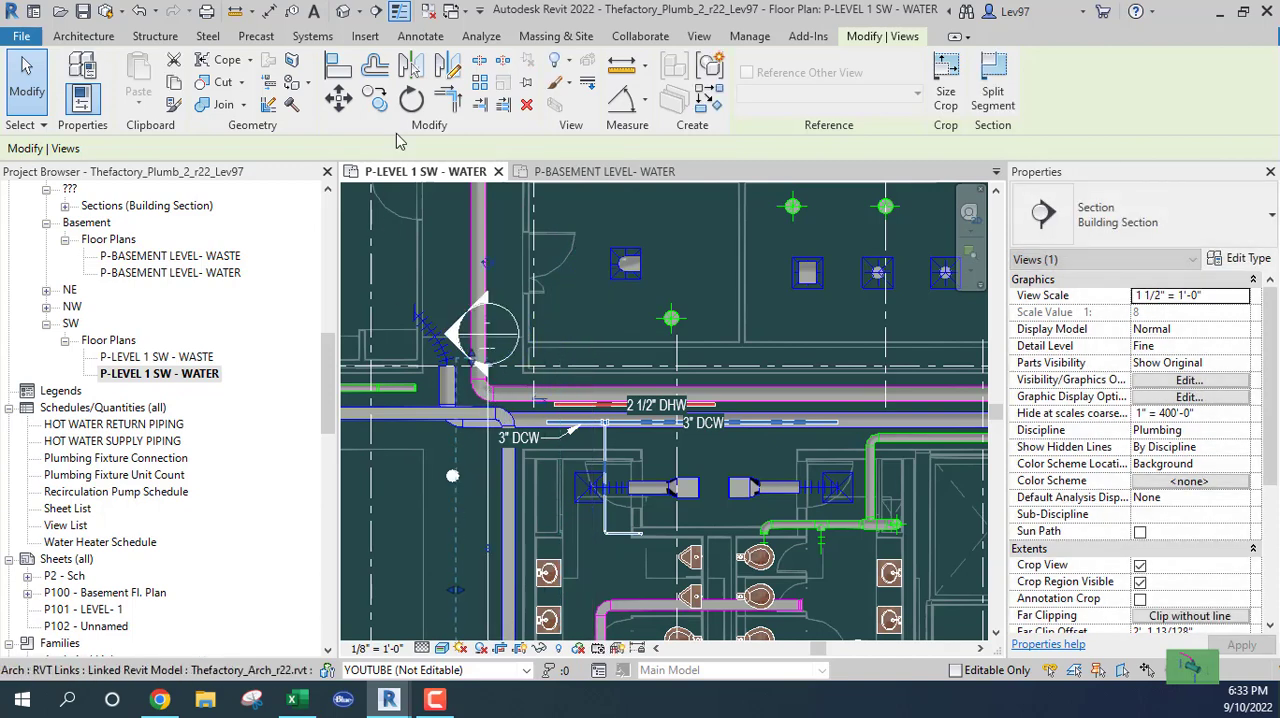
Rotate the section line 90° clockwise about a center of rotation placed on the line, so it runs horizontally
click(411, 99)
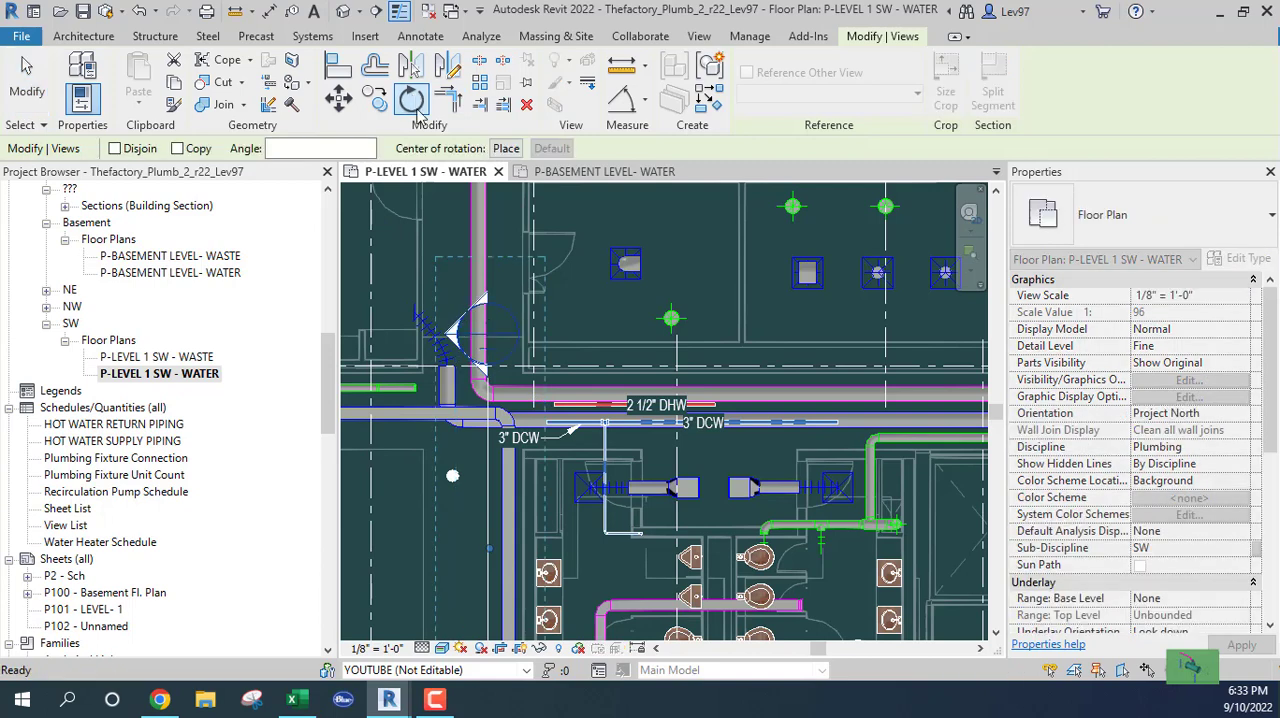
click(506, 148)
click(488, 518)
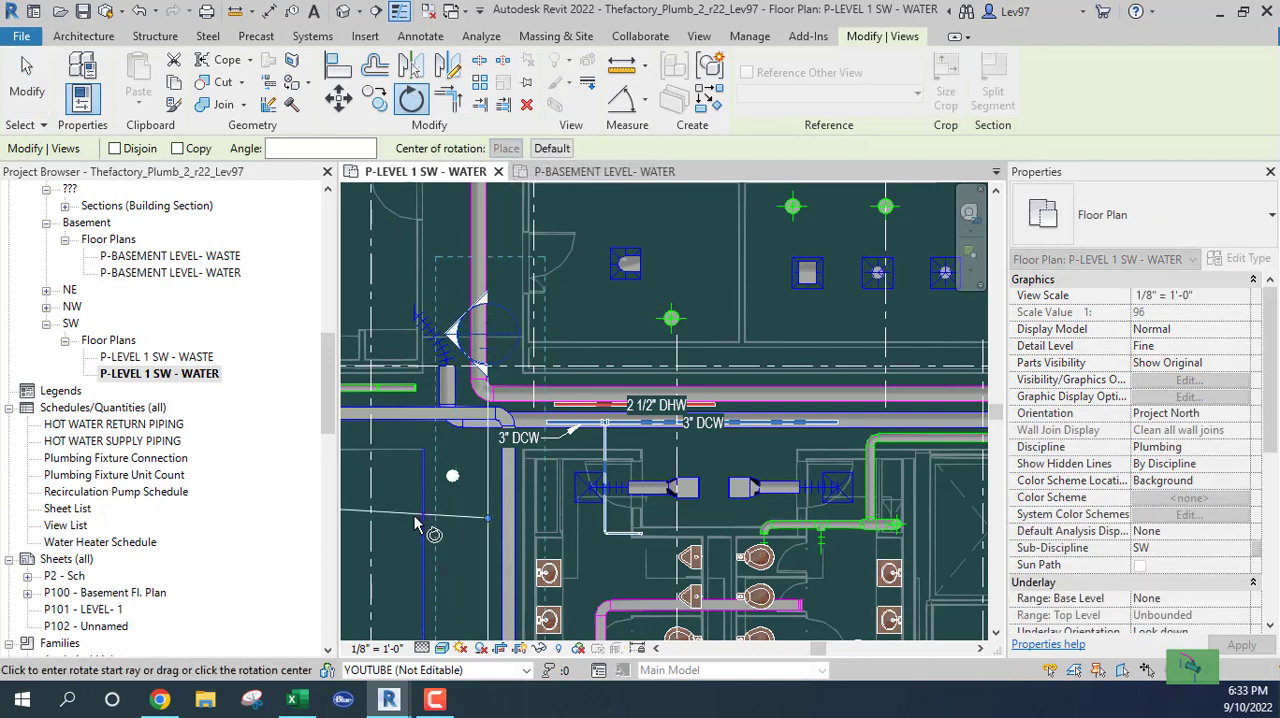
click(416, 521)
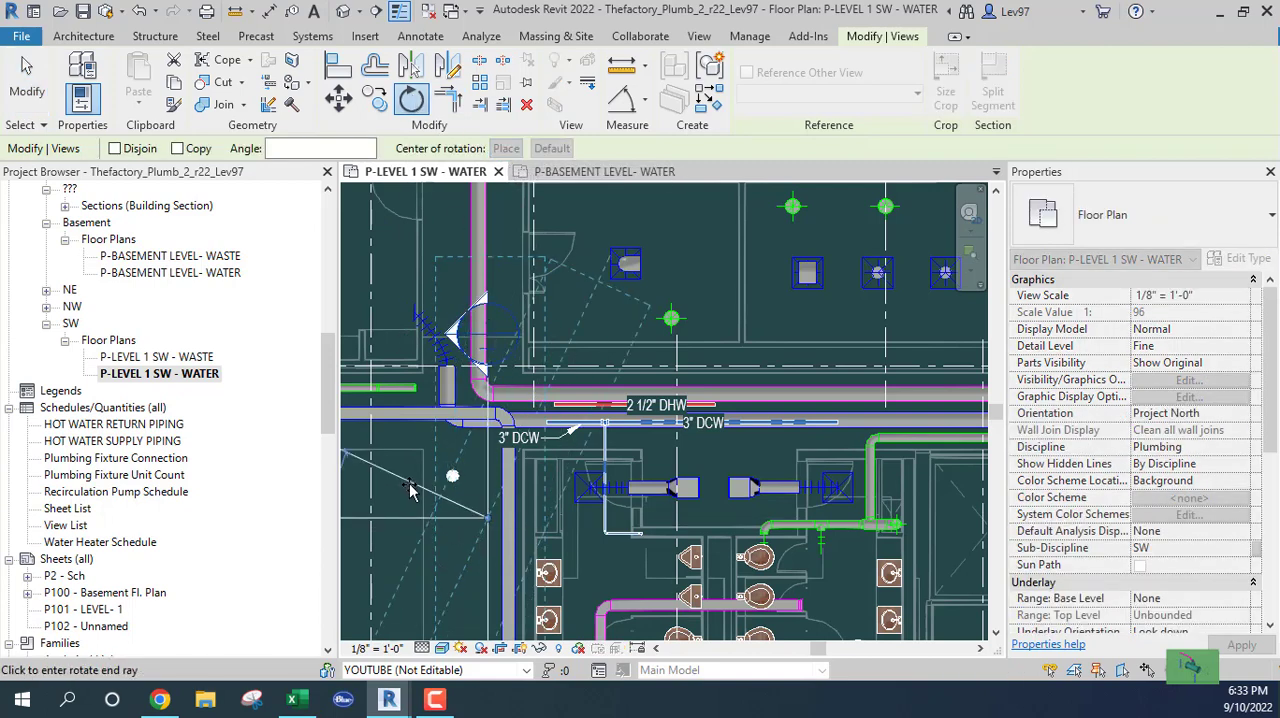
click(409, 488)
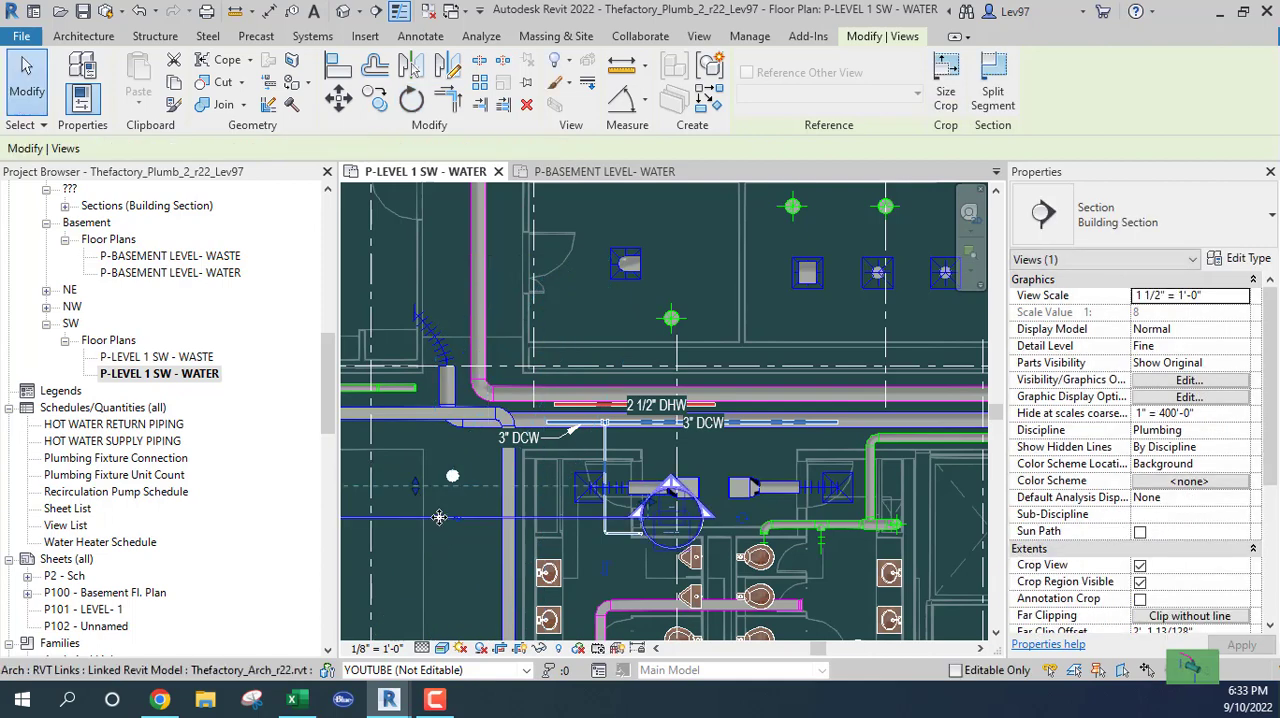
Place the section line just below the cold-water main, with its depth reaching past the hot-water pipe, and open its view
drag(439, 517, 600, 379)
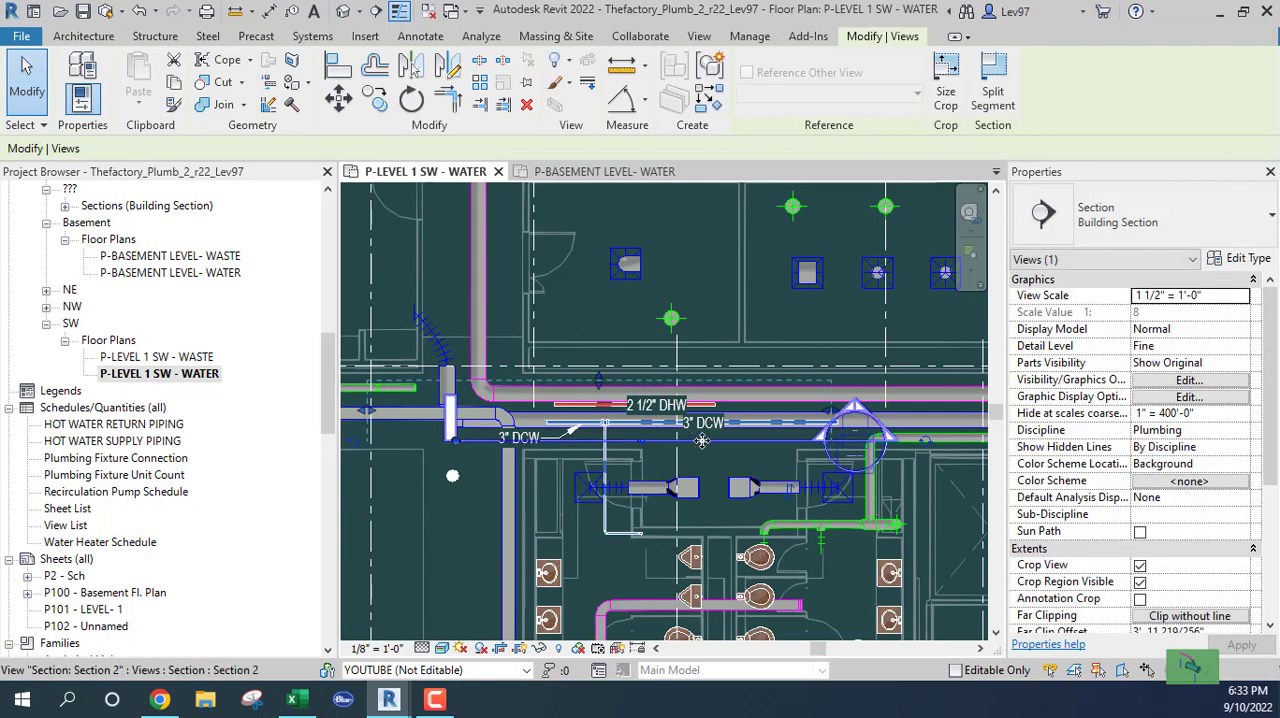
right_click(702, 441)
click(767, 252)
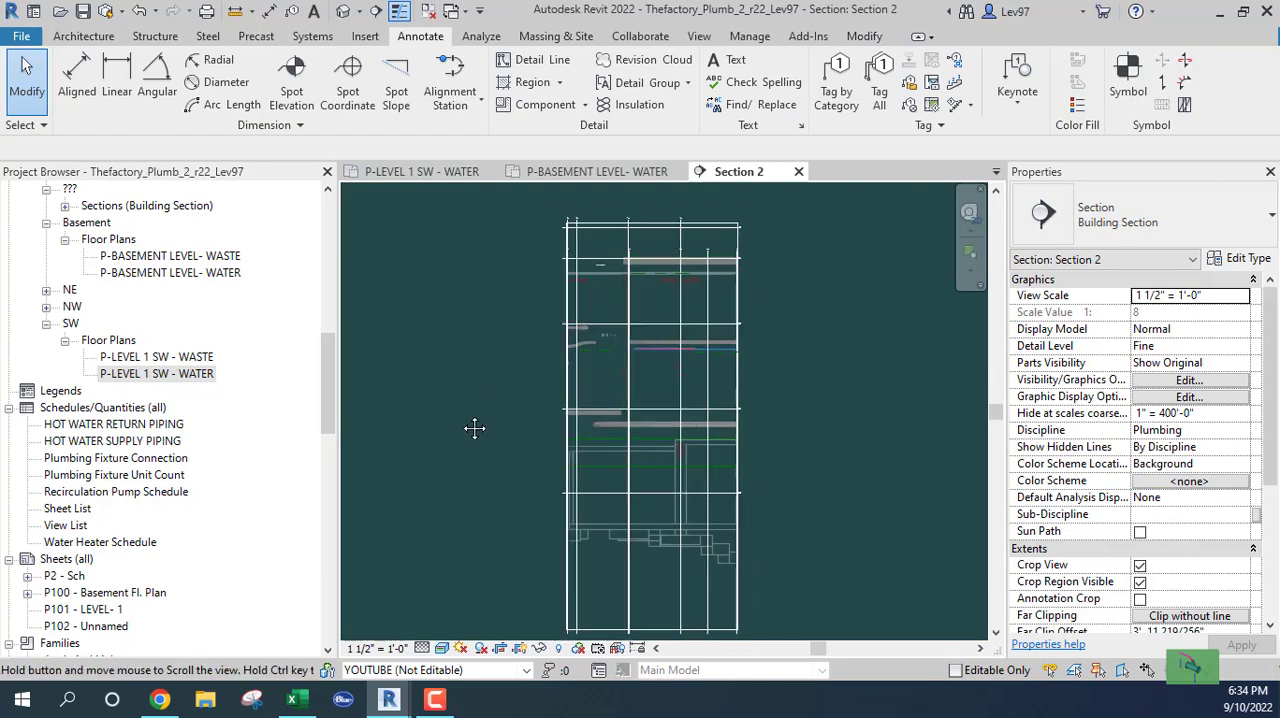
middle_drag(474, 428, 458, 456)
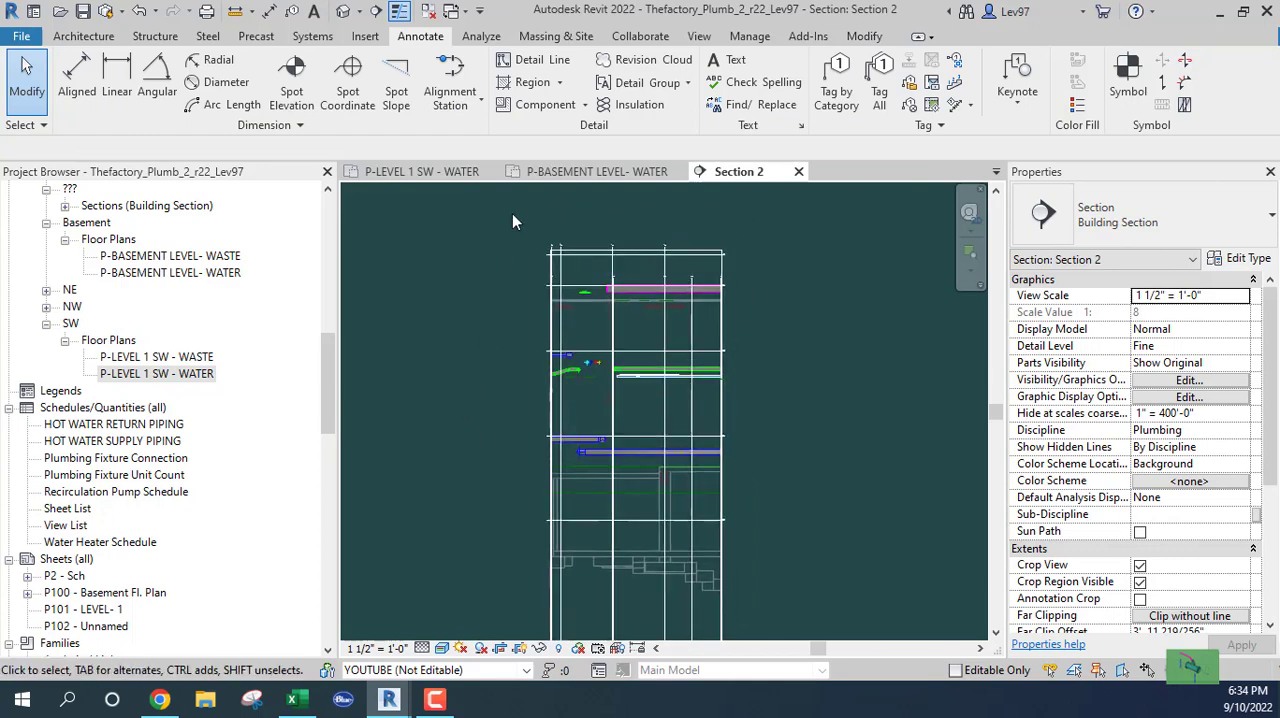
Select the 3" cold-water main in the floor plan and examine it against the duct and hot-water pipe in Section 2
click(432, 176)
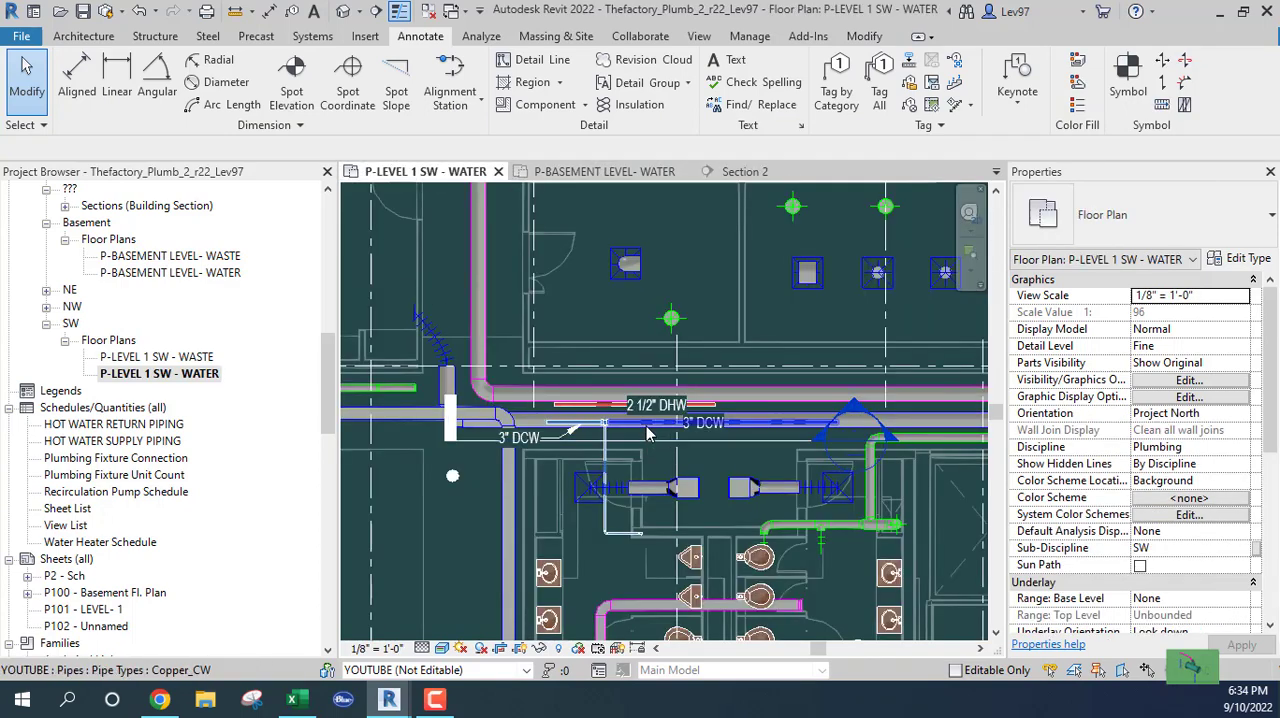
click(650, 424)
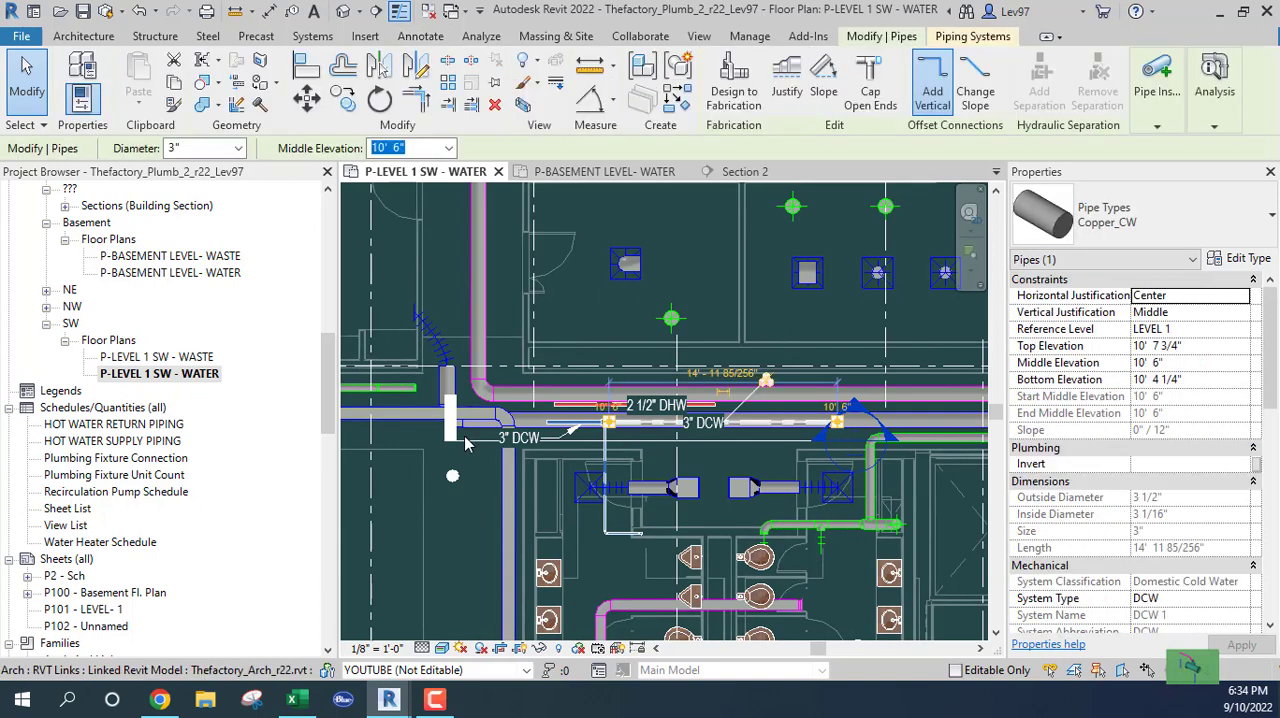
click(750, 172)
middle_drag(481, 386, 409, 386)
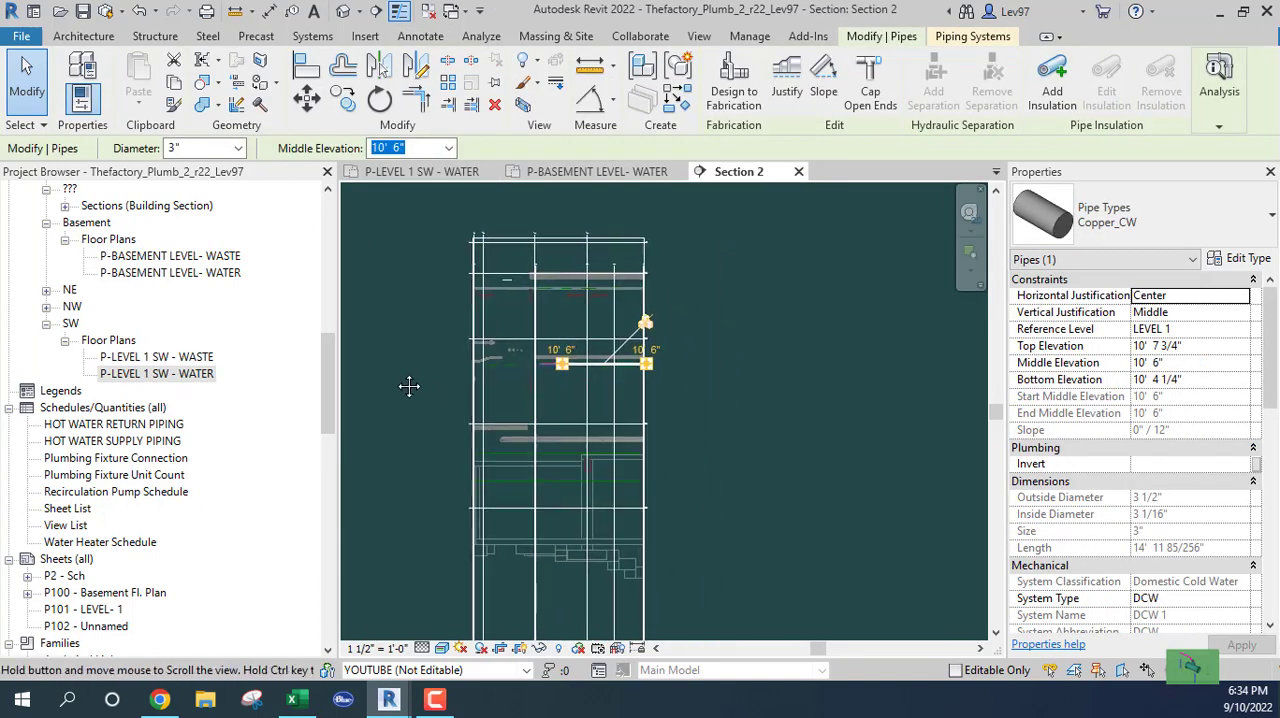
scroll(580, 400, up, 6)
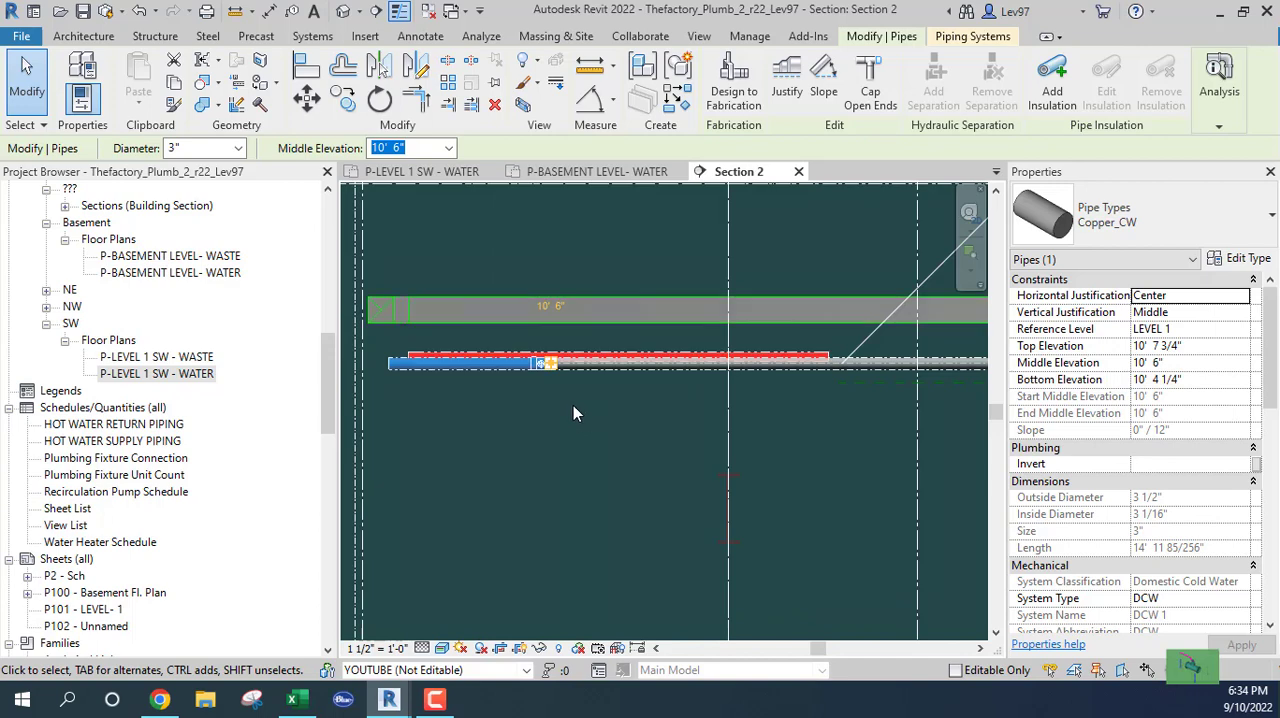
scroll(757, 427, down, 1)
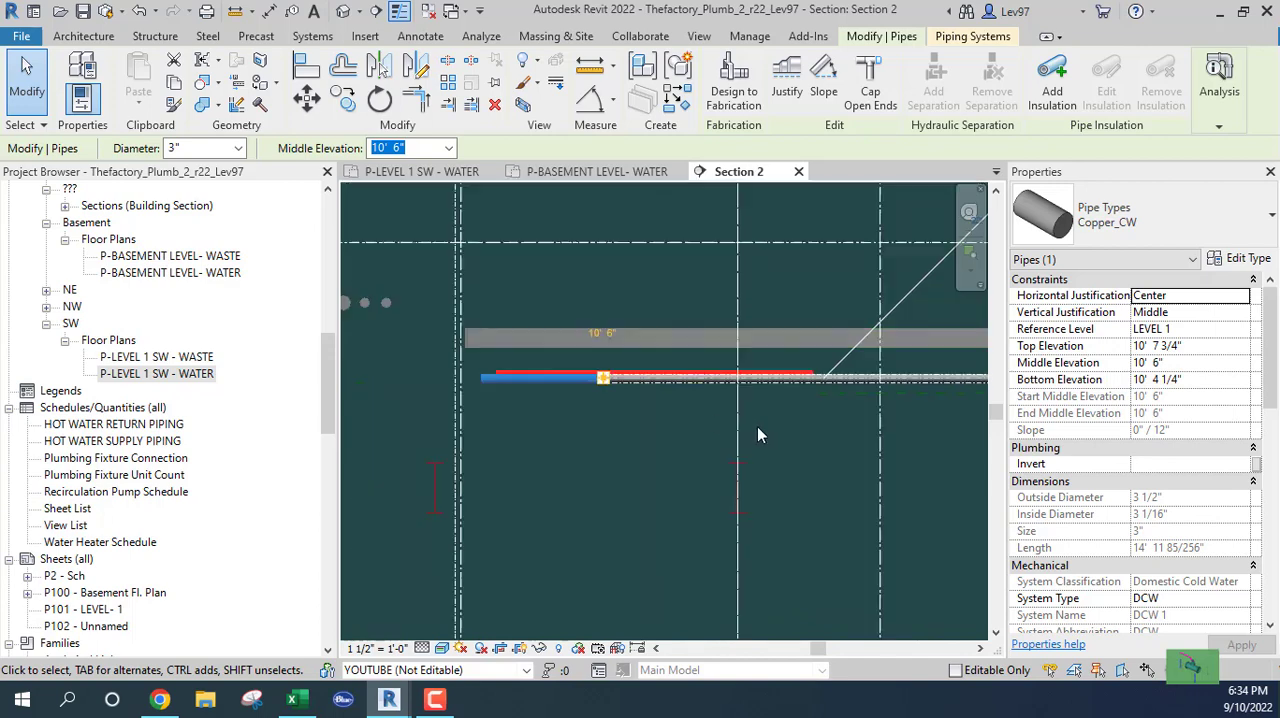
middle_drag(680, 472, 580, 409)
middle_drag(815, 377, 692, 429)
middle_drag(573, 404, 798, 388)
scroll(483, 305, up, 3)
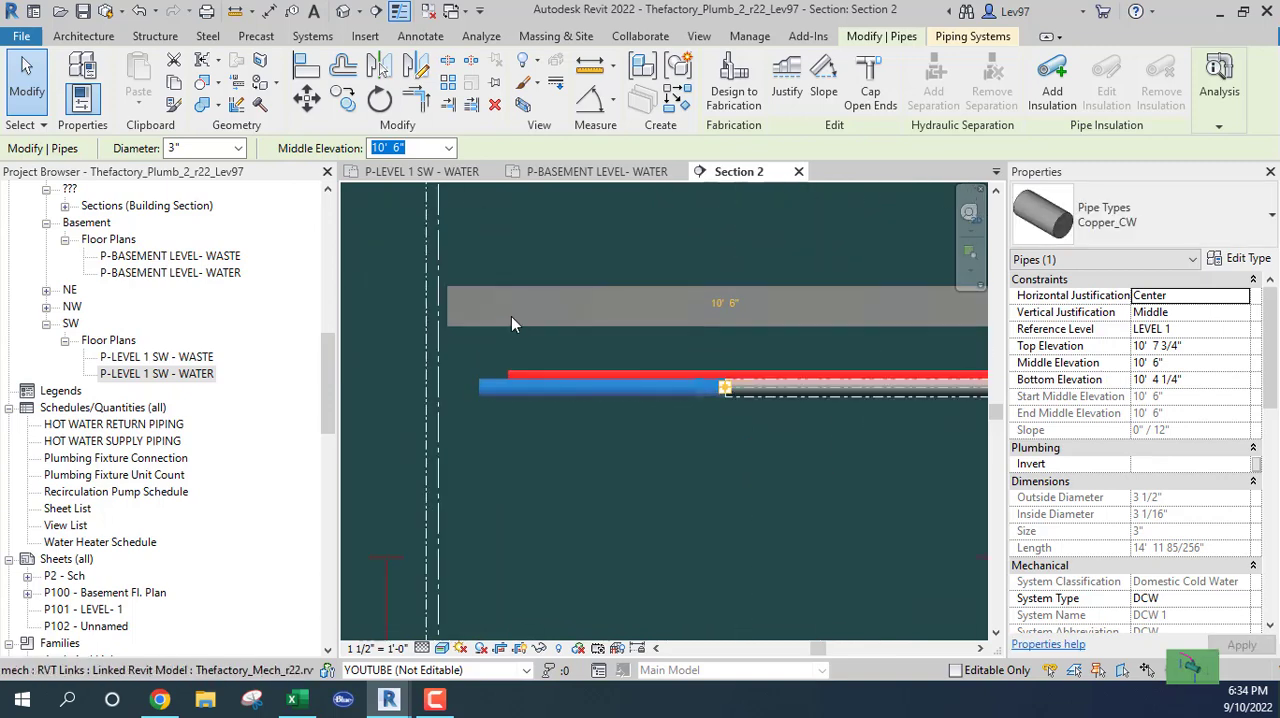
Try raising the red hot-water pipe's middle elevation in the section to 10' 10" and to 10' 11"
click(506, 398)
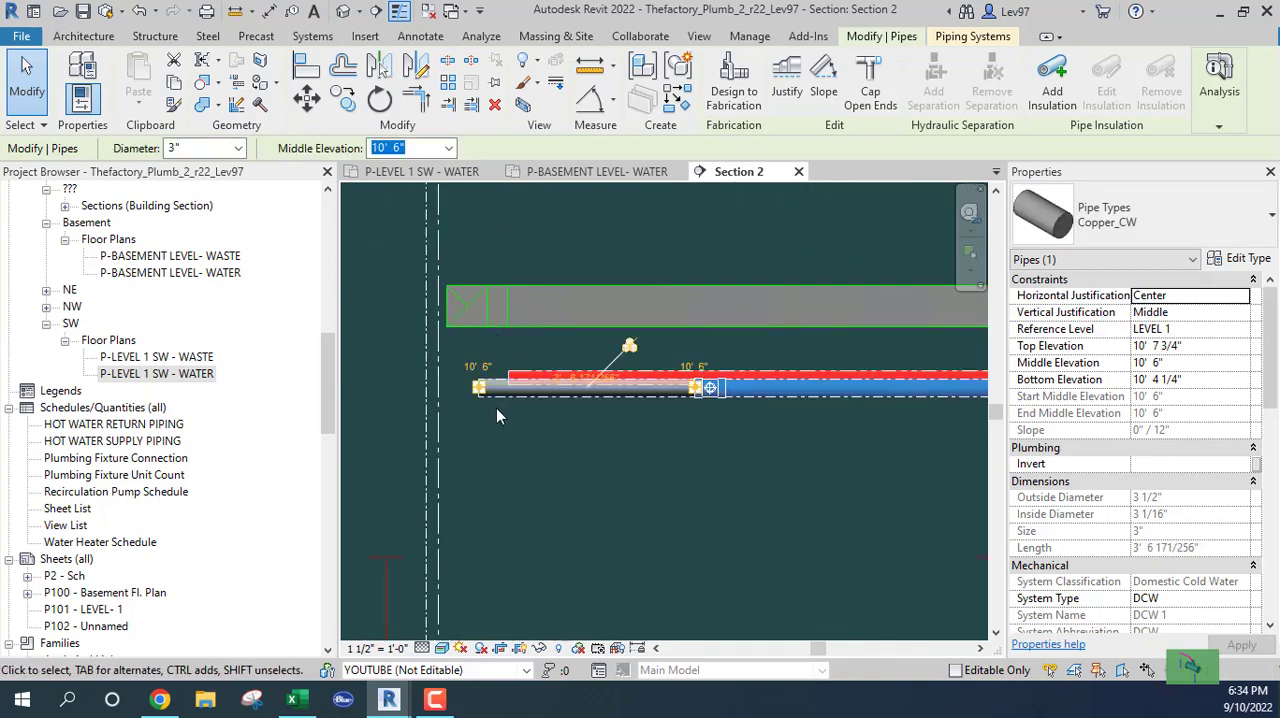
click(508, 376)
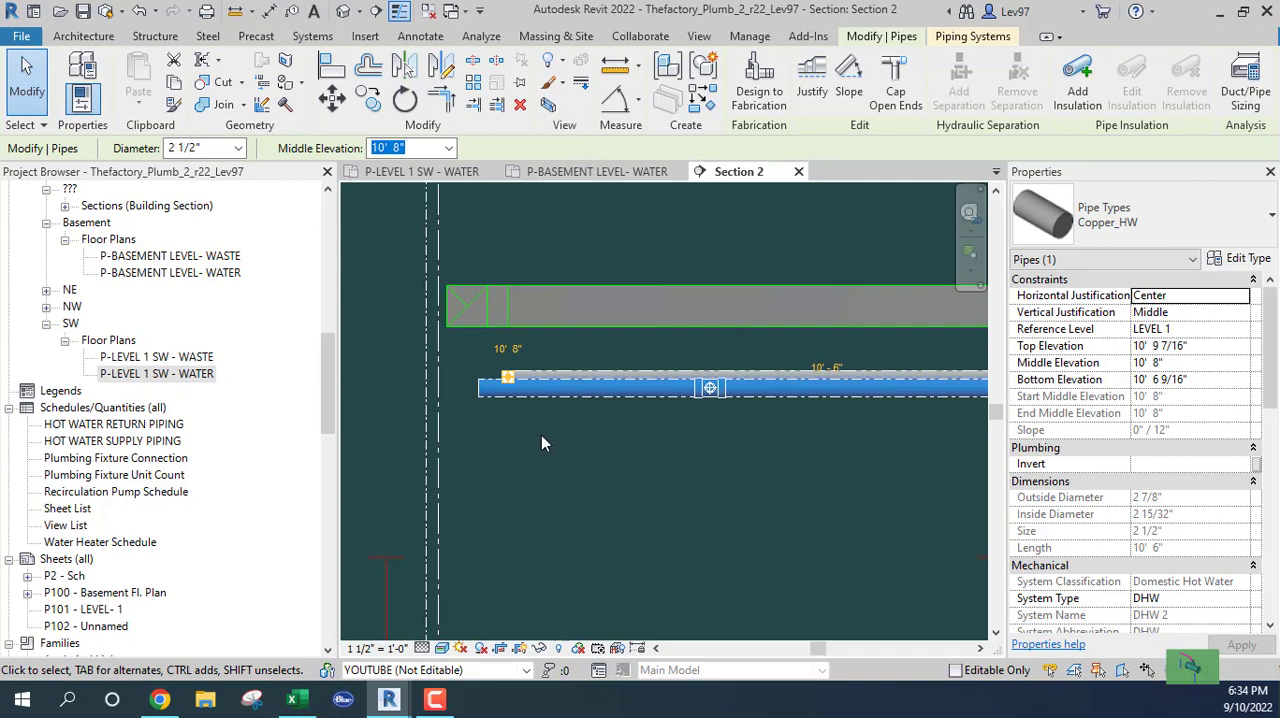
text(10' 10")
key(Tab)
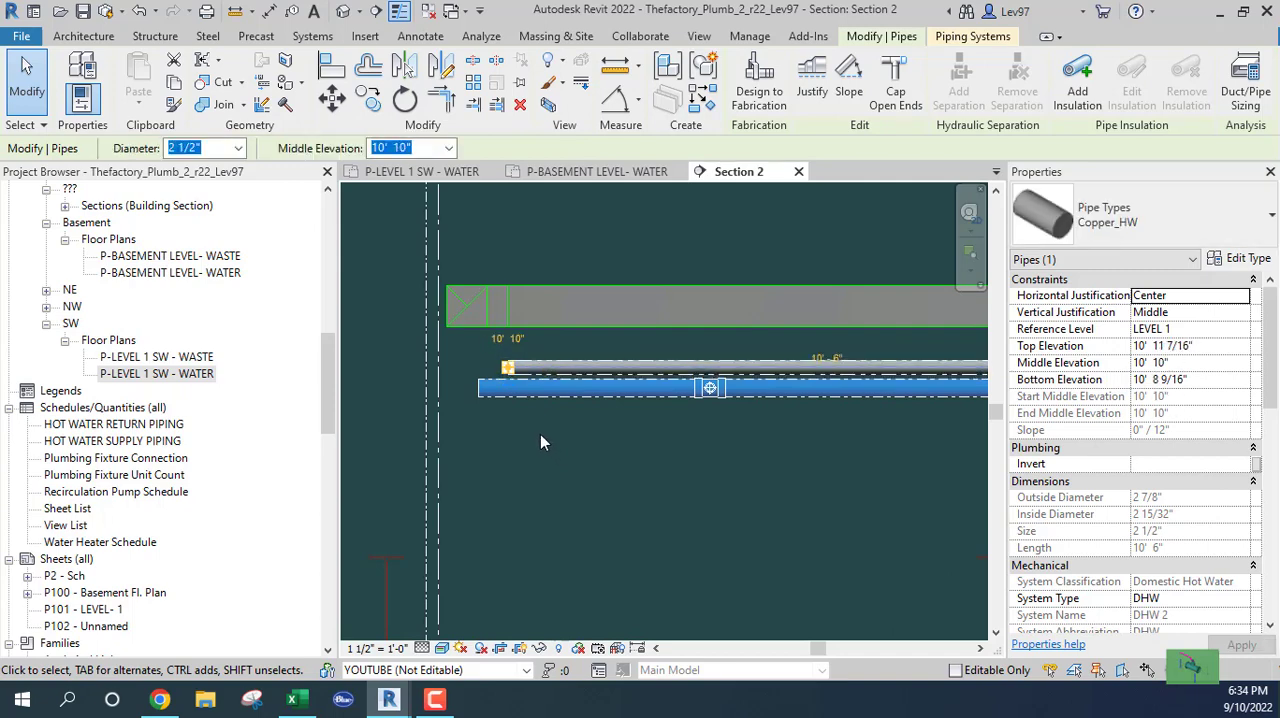
key(Up)
key(Up)
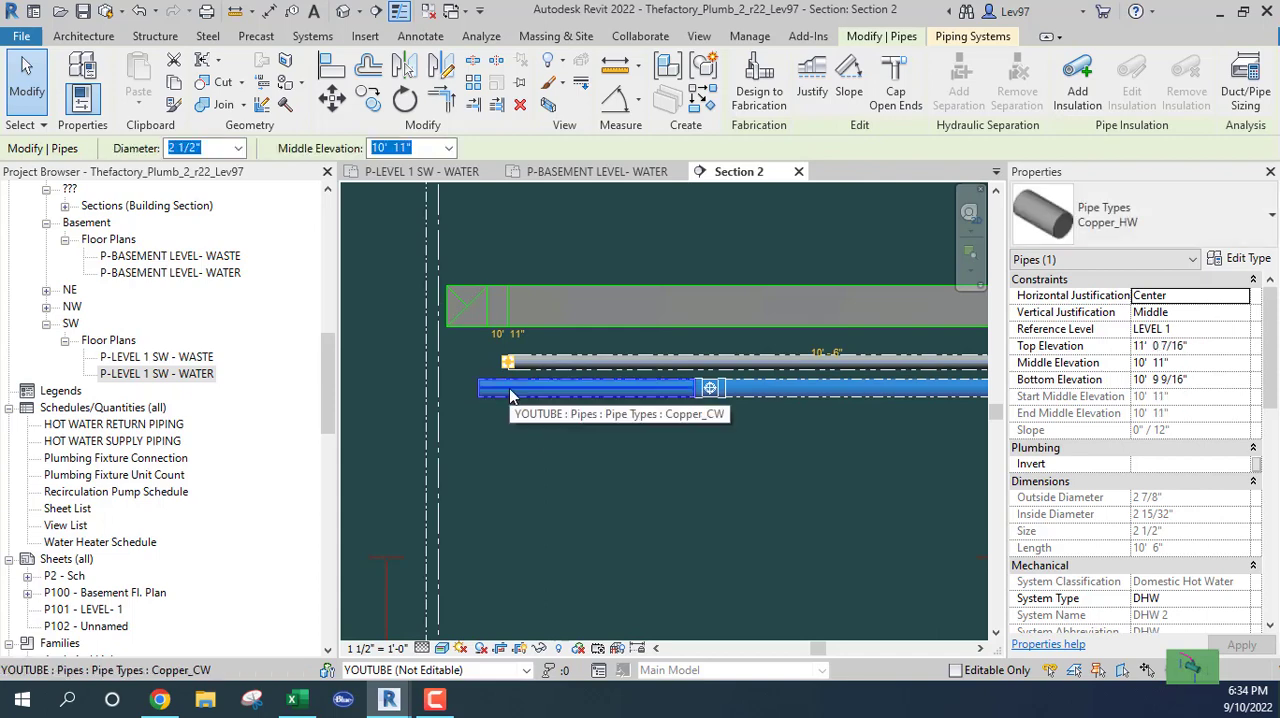
Restore the red hot-water pipe's middle elevation to 10' 8" and clear the selection
click(450, 149)
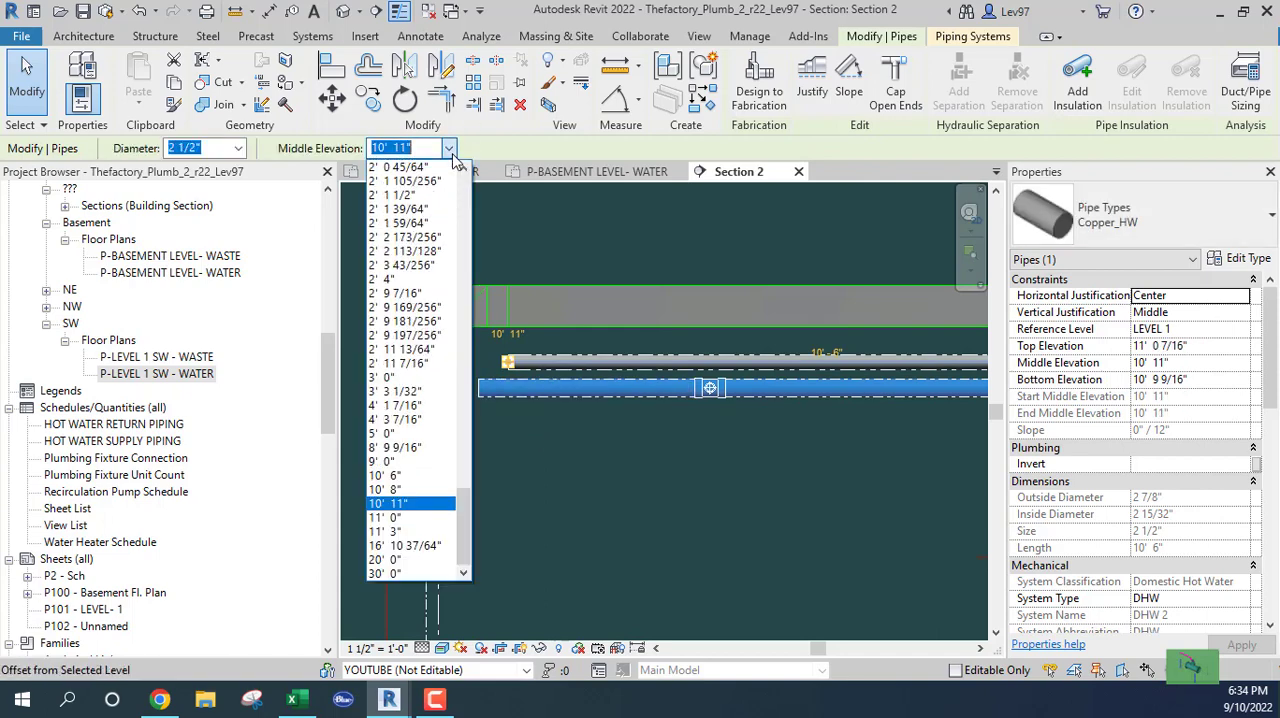
click(388, 489)
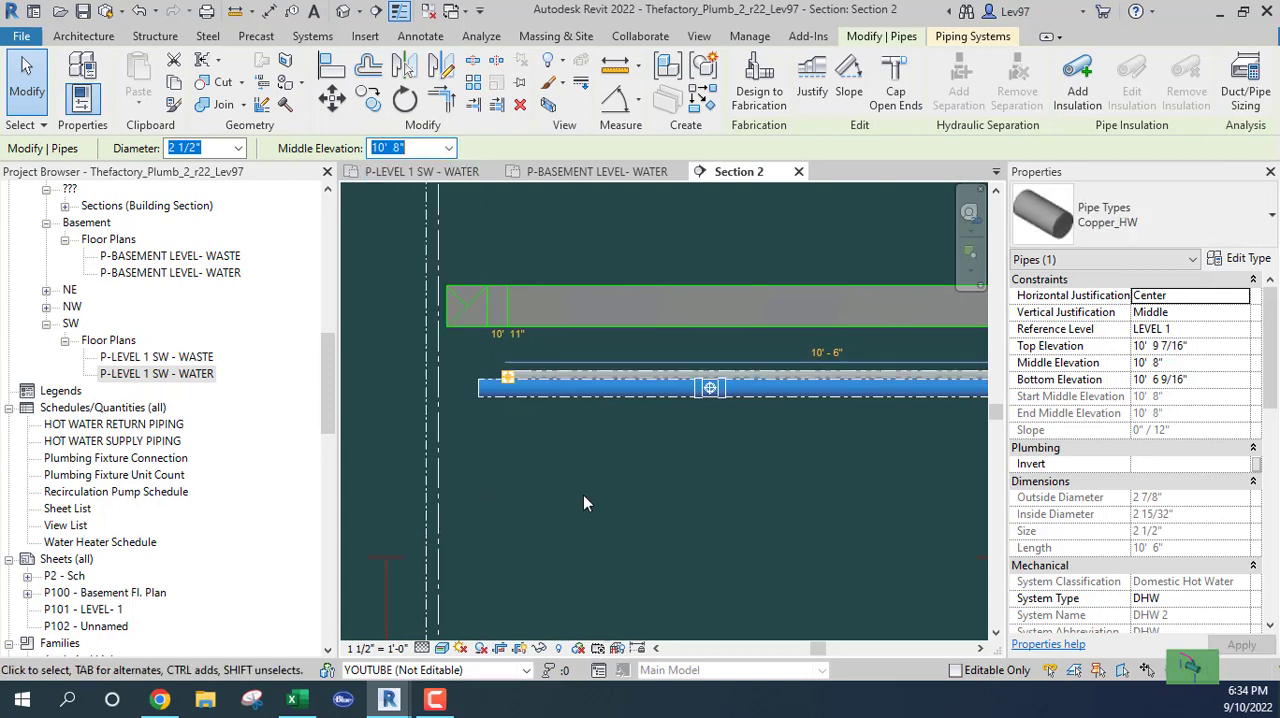
click(586, 495)
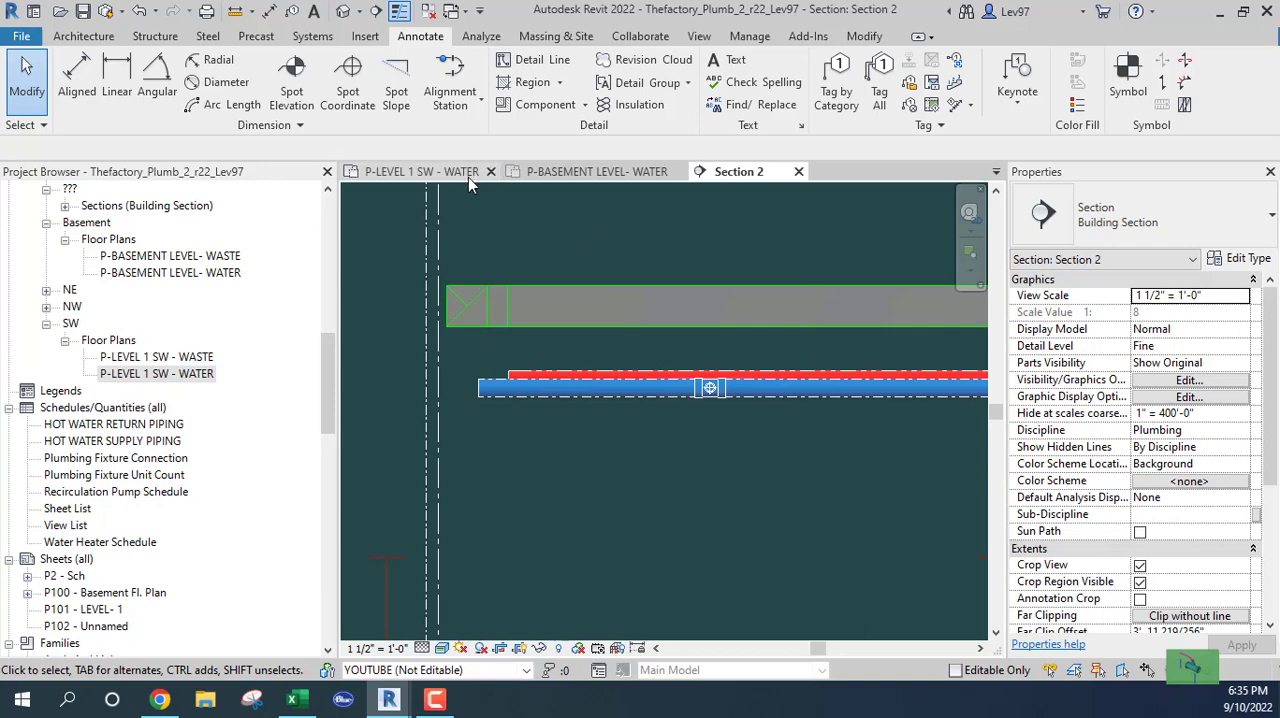
Return to the P-LEVEL 1 SW - WATER floor plan and examine the water pipes alongside the linked ducts
click(440, 172)
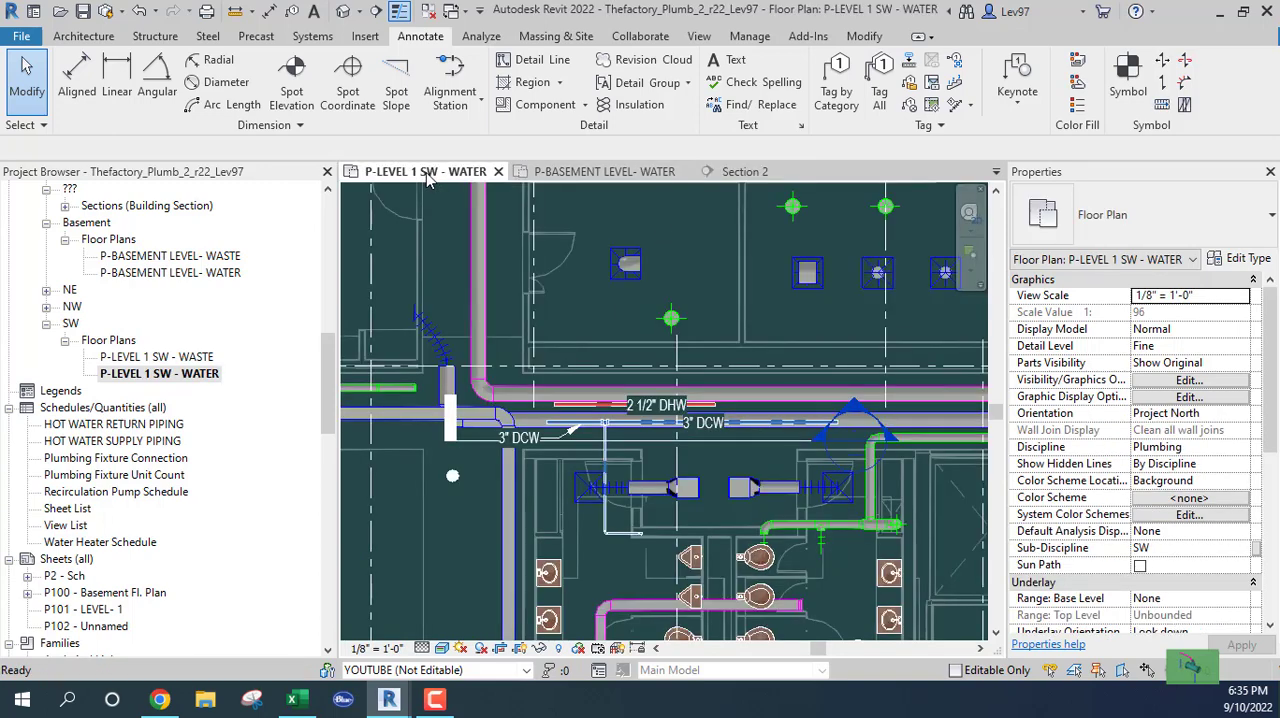
scroll(614, 331, up, 4)
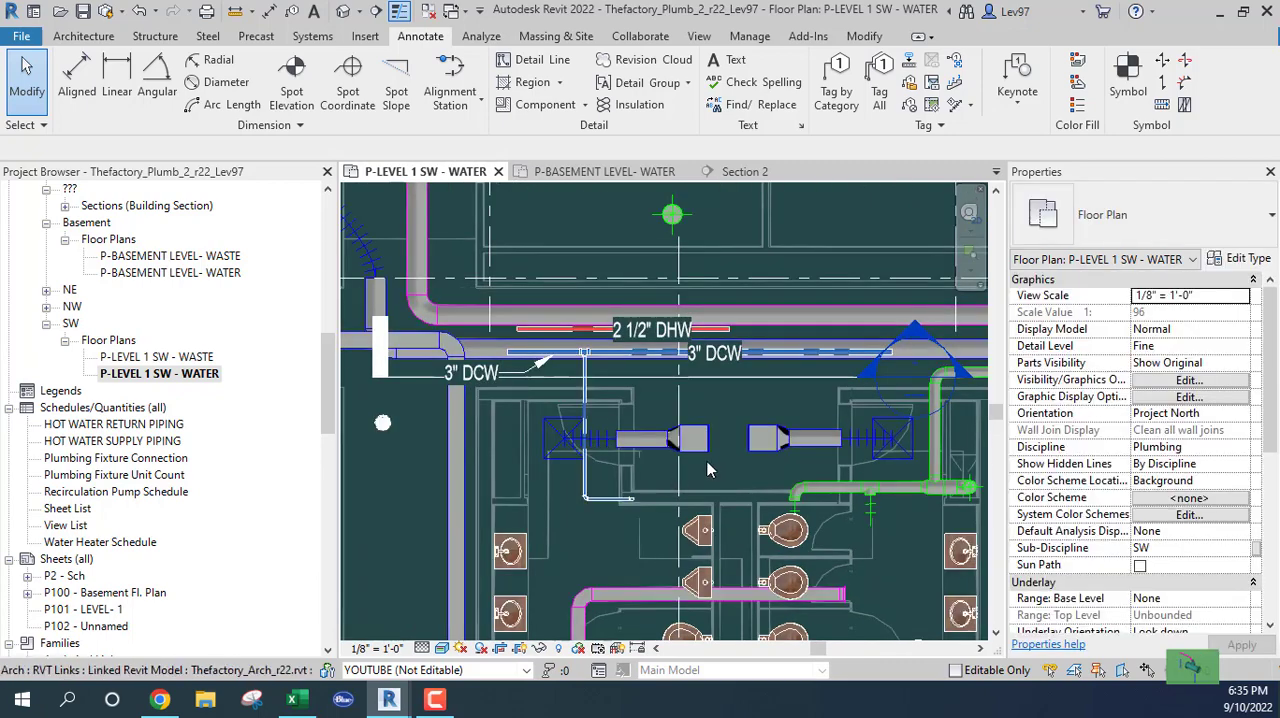
middle_drag(694, 401, 748, 400)
scroll(614, 338, up, 3)
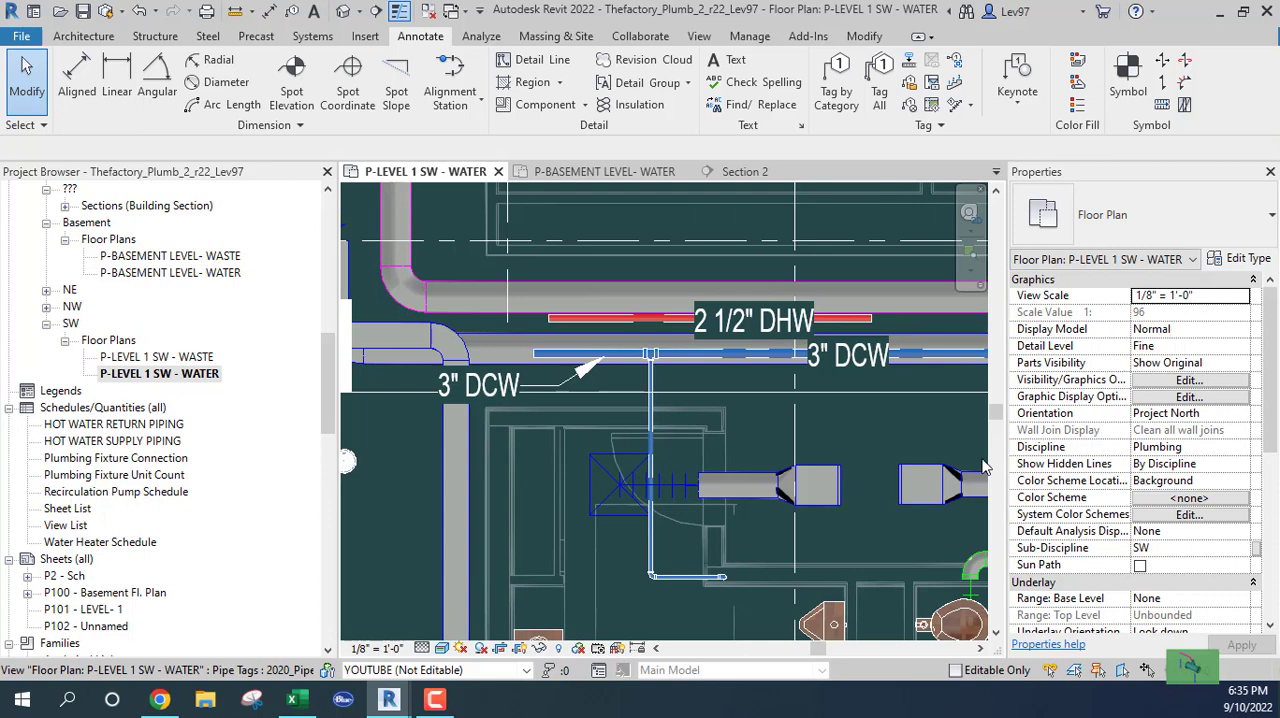
scroll(394, 526, down, 5)
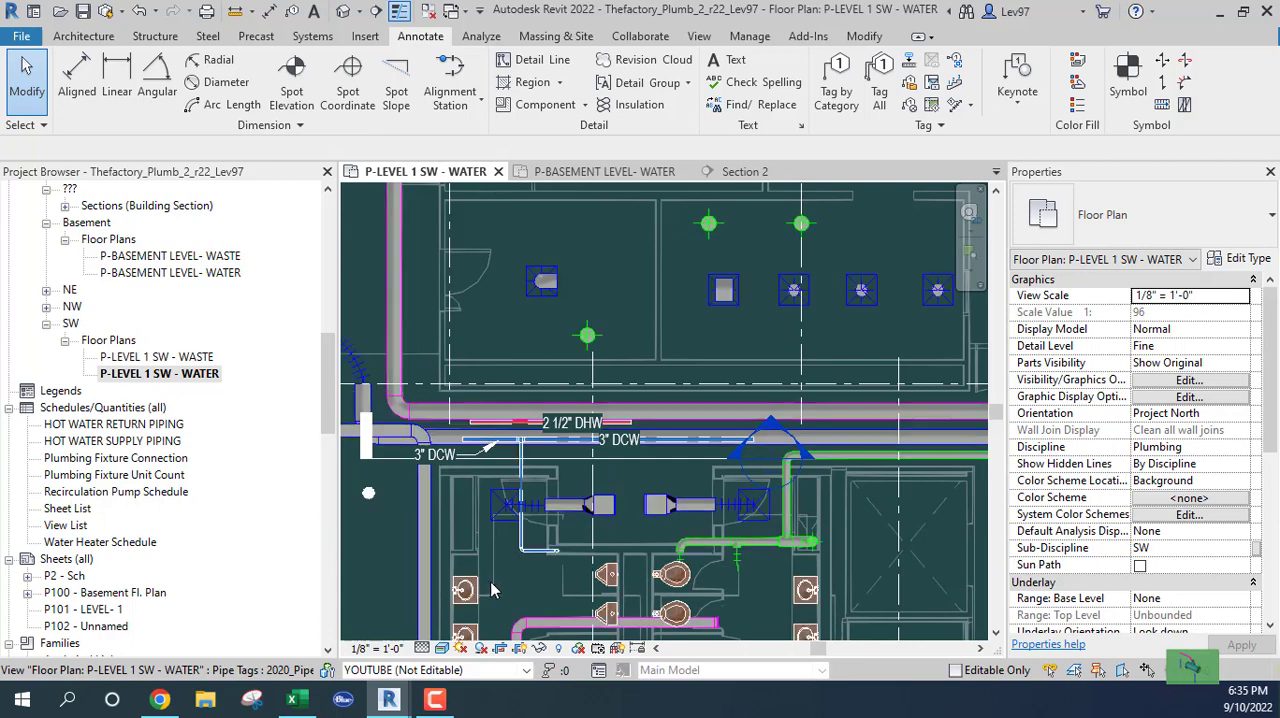
middle_drag(573, 517, 638, 432)
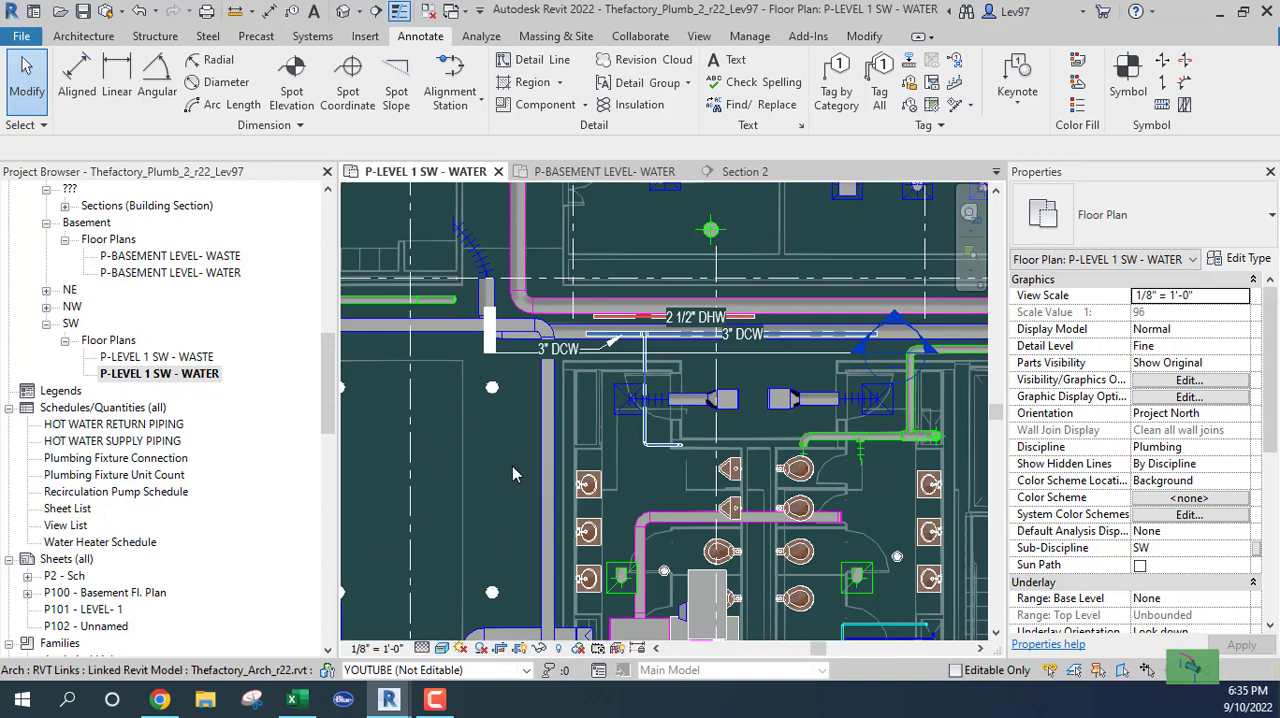
scroll(512, 475, up, 5)
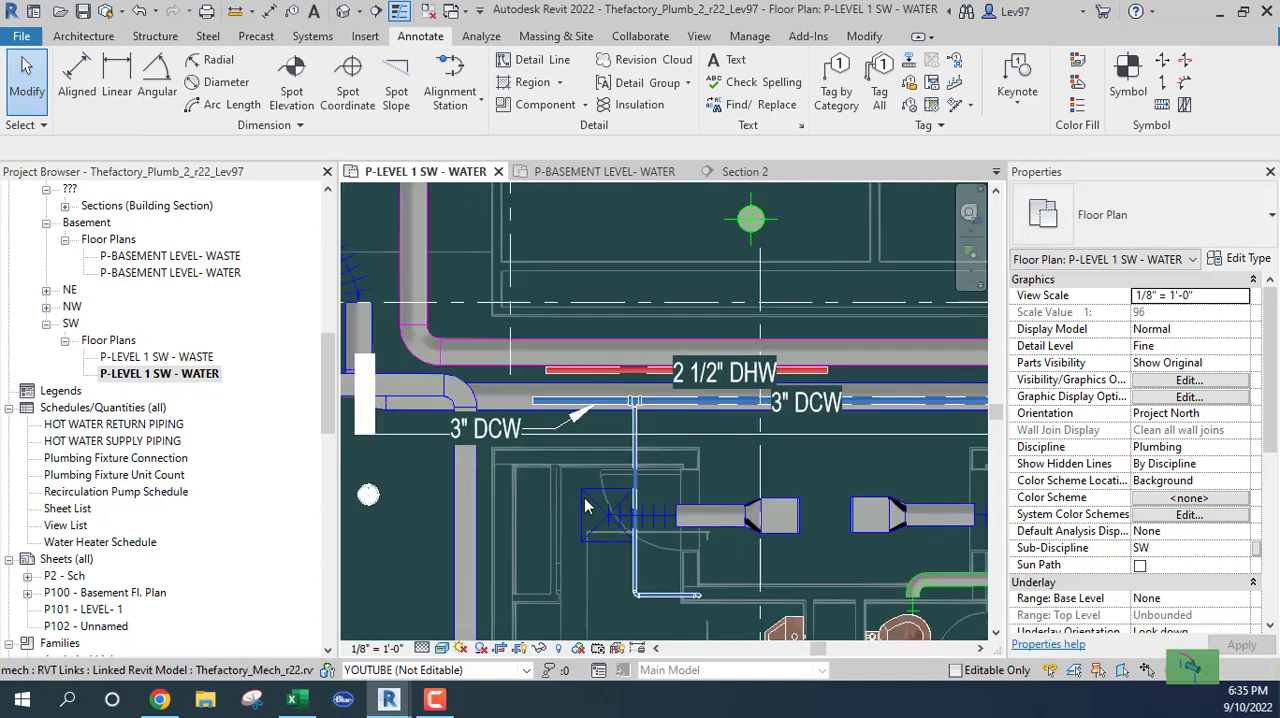
middle_drag(600, 513, 654, 523)
scroll(628, 420, up, 1)
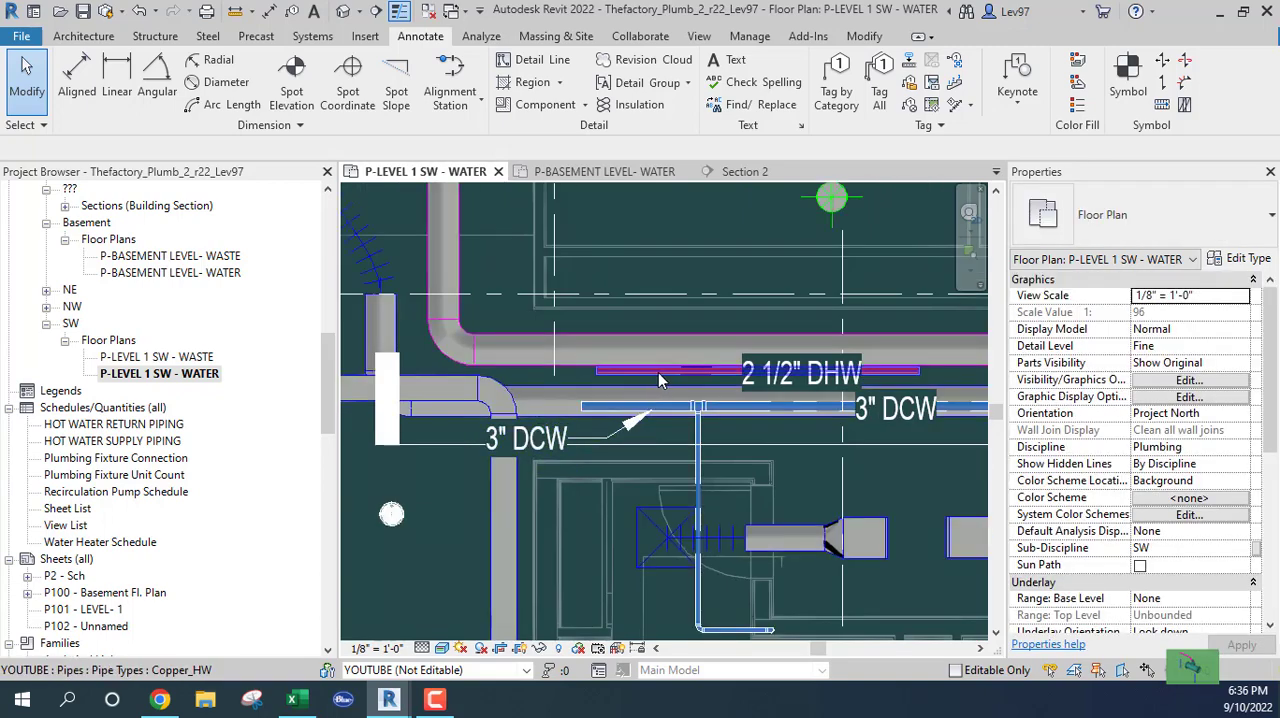
right_click(658, 380)
click(715, 352)
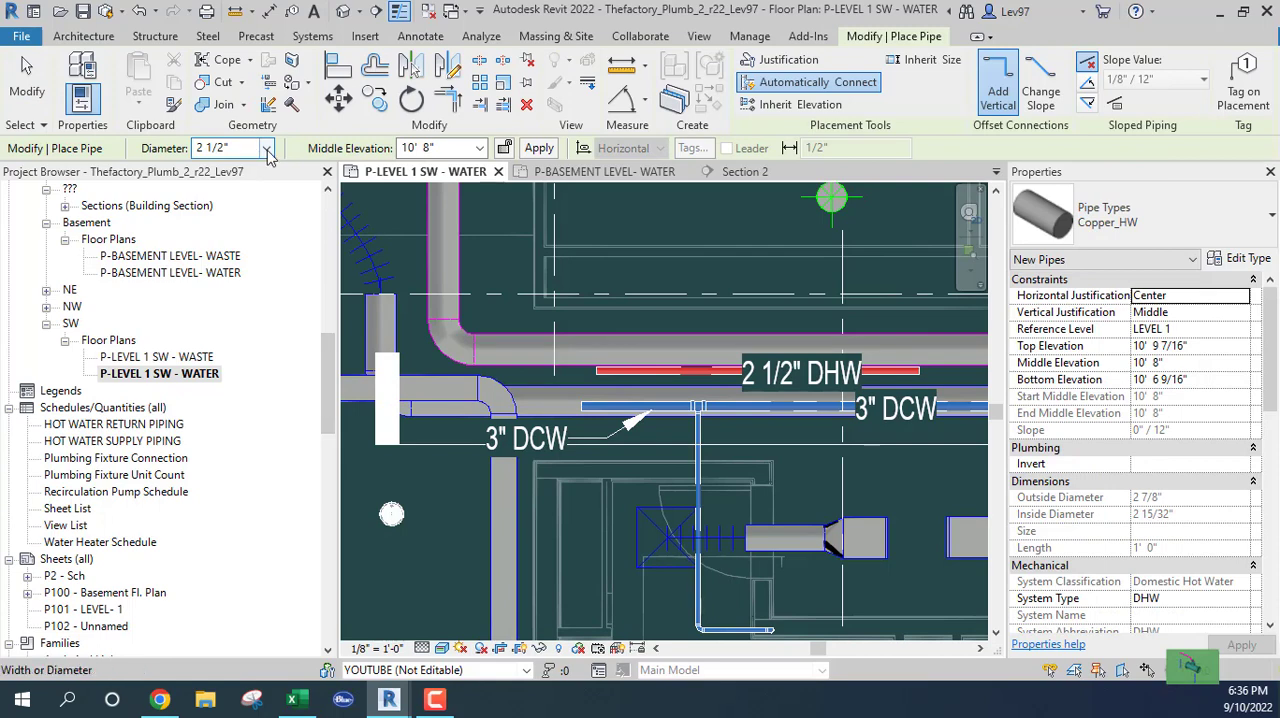
click(267, 150)
click(228, 201)
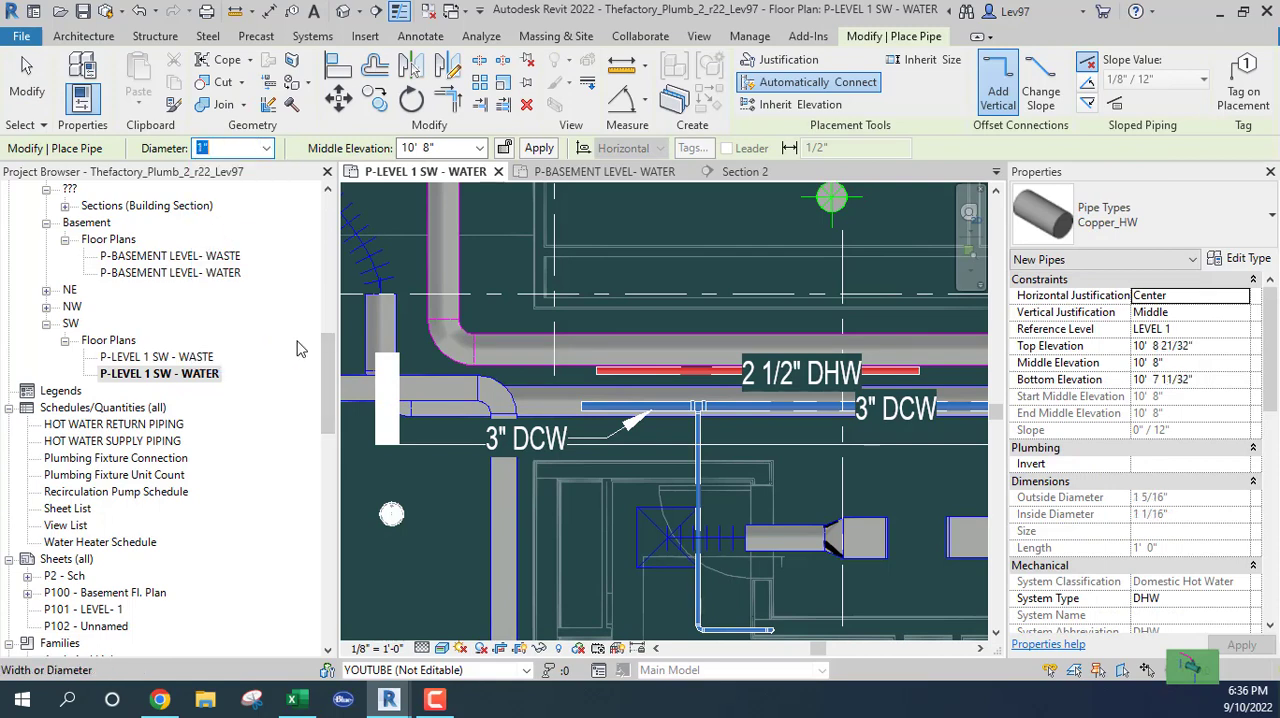
middle_drag(674, 602, 629, 557)
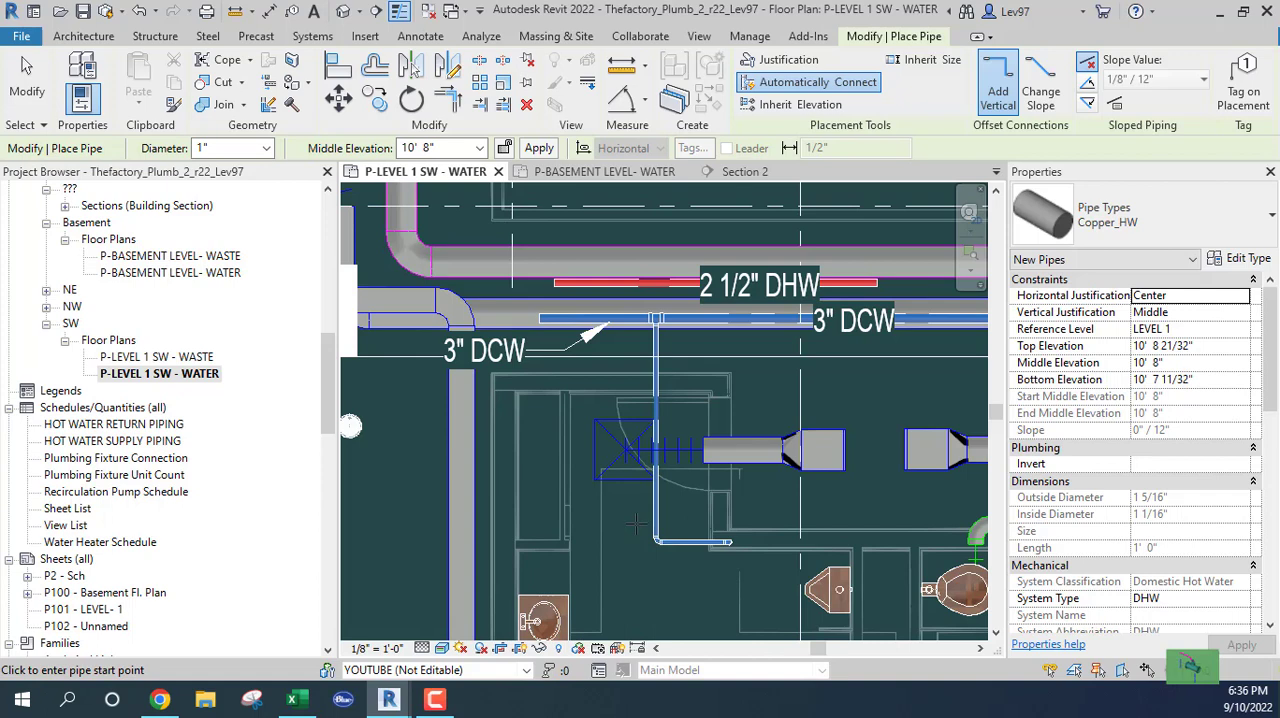
key(Escape)
key(Escape)
Move the Section 2 line down in the plan so it cuts across the lower part of the vertical cold-water branch
middle_drag(764, 469, 764, 479)
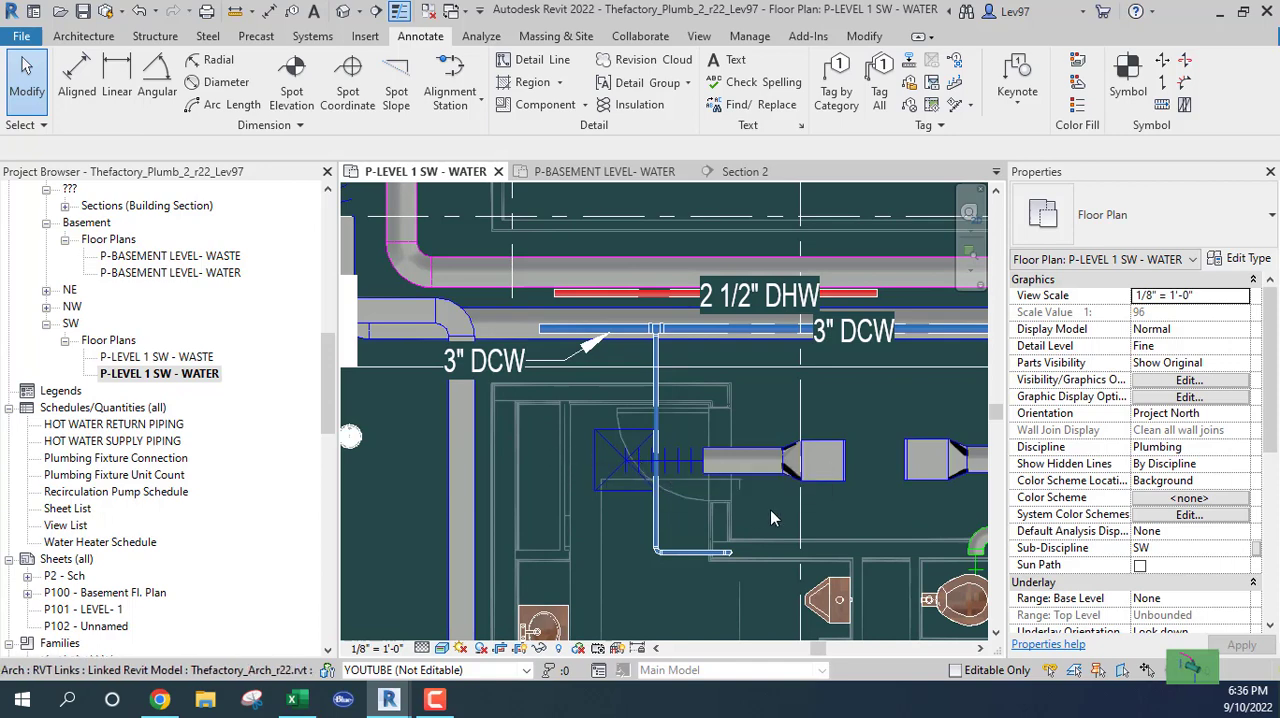
click(386, 367)
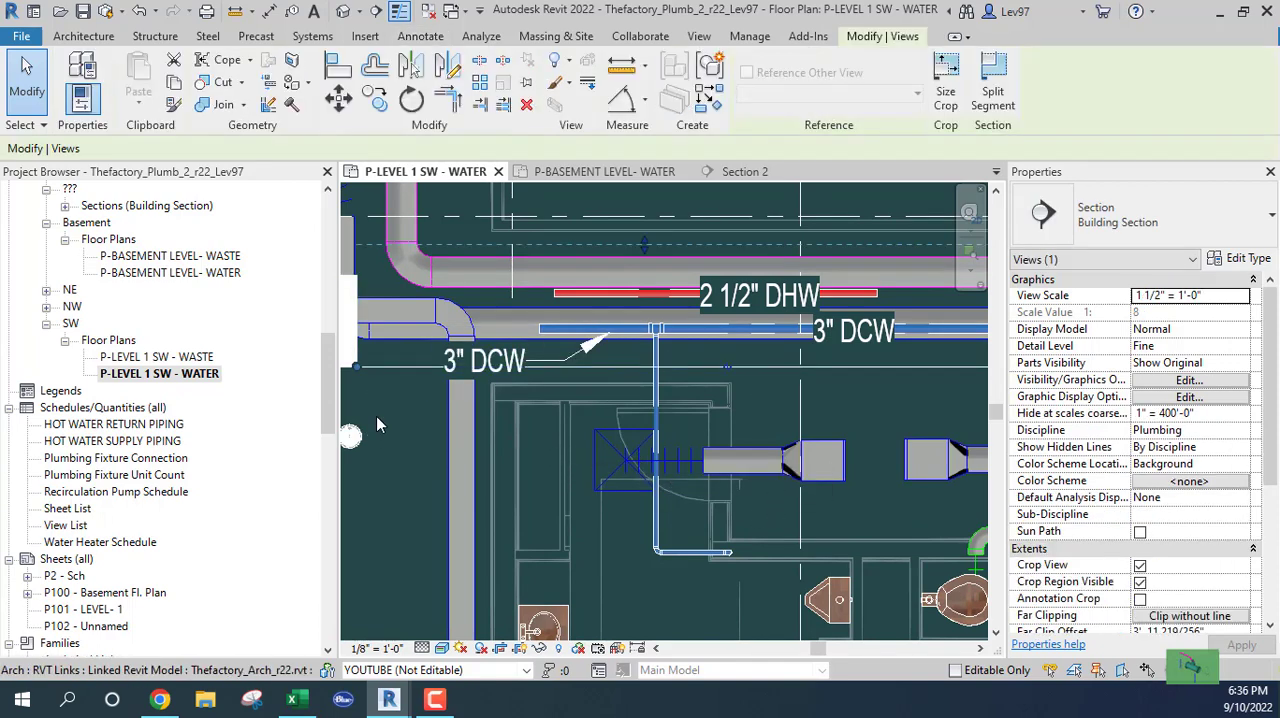
drag(406, 365, 418, 511)
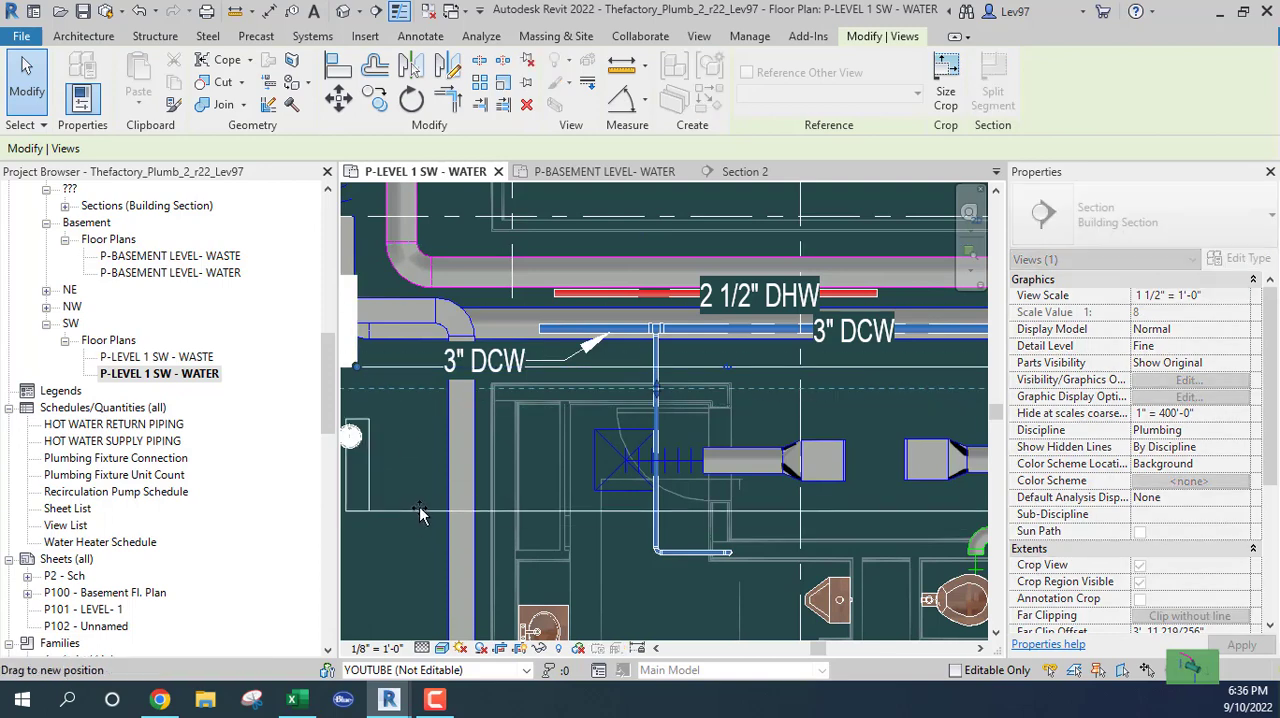
Select the 1 1/4" cold-water branch, examine it against the flex duct in Section 2, and return to the floor plan
click(655, 537)
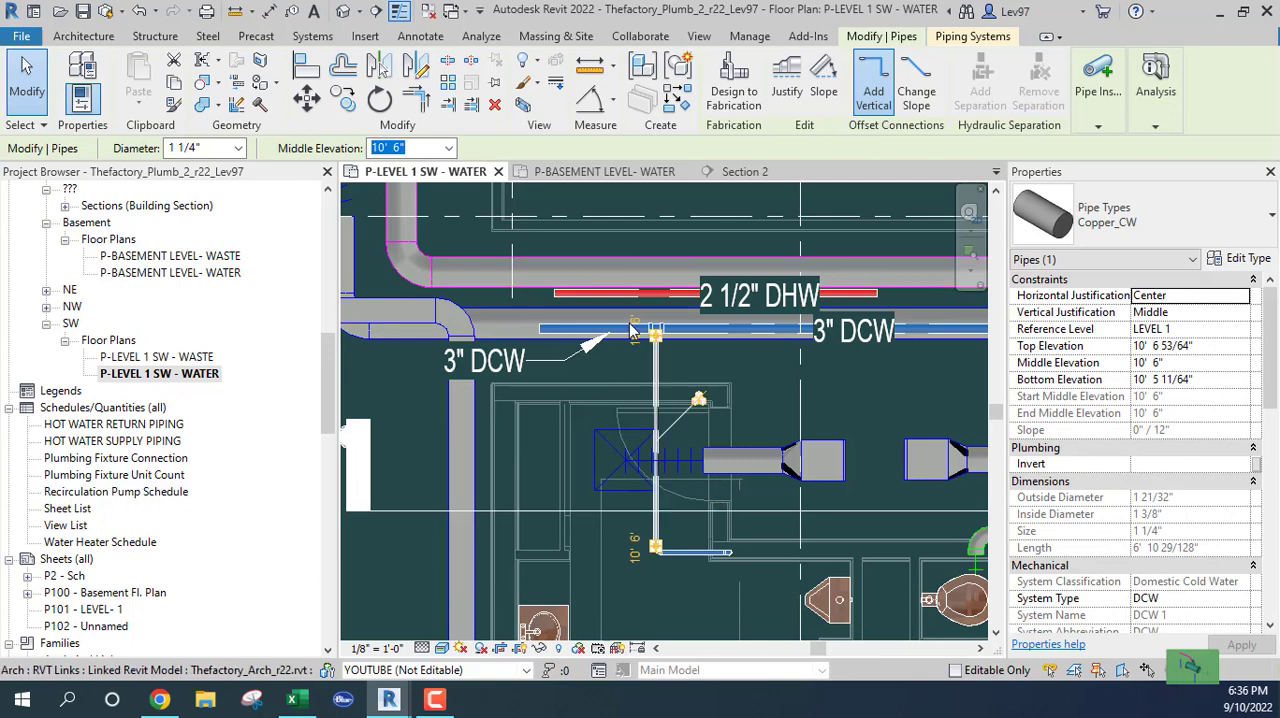
click(745, 172)
scroll(640, 422, down, 2)
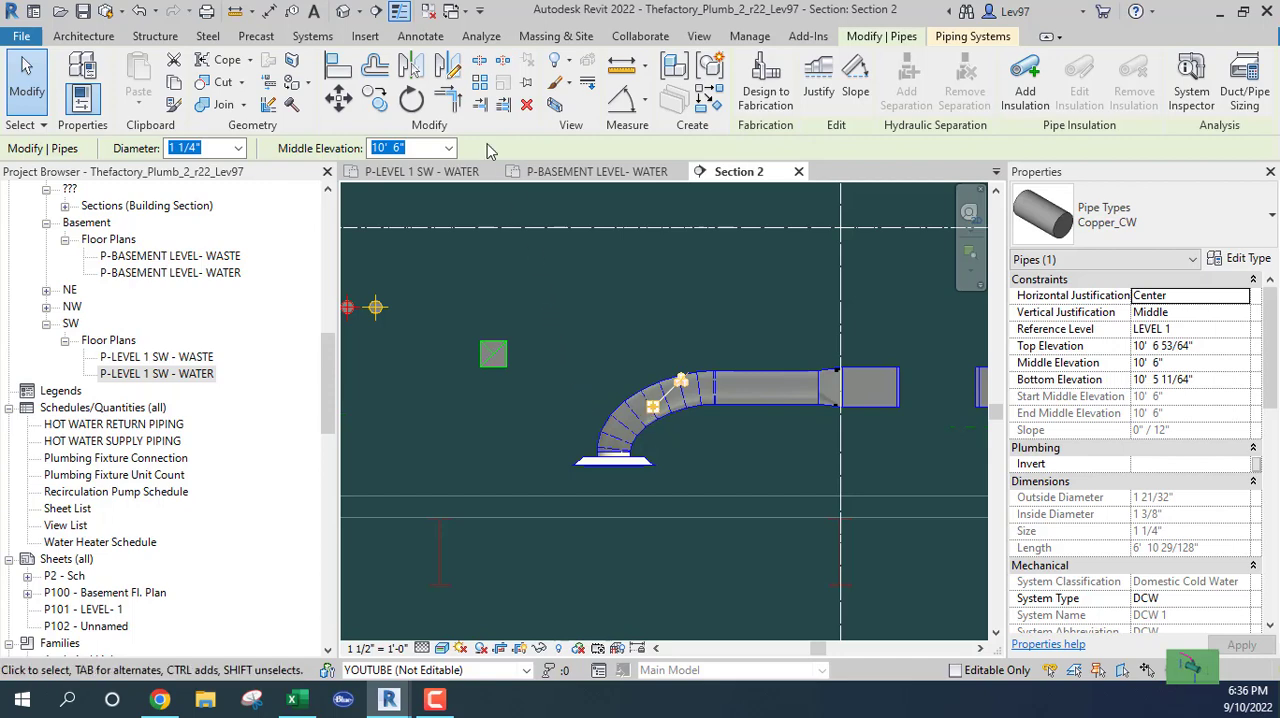
click(425, 172)
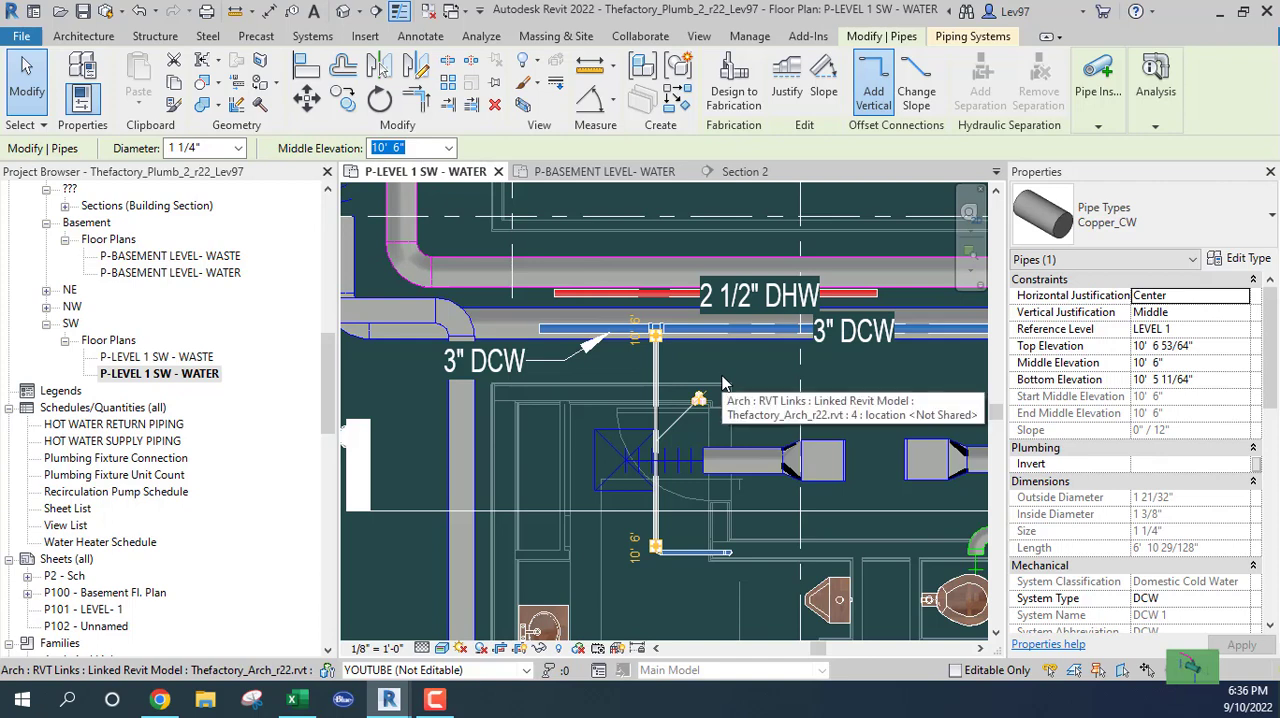
Nudge the 1 1/4" cold-water branch to the right in plan, check it against the flex duct in Section 2, and clear the selection
key(Right)
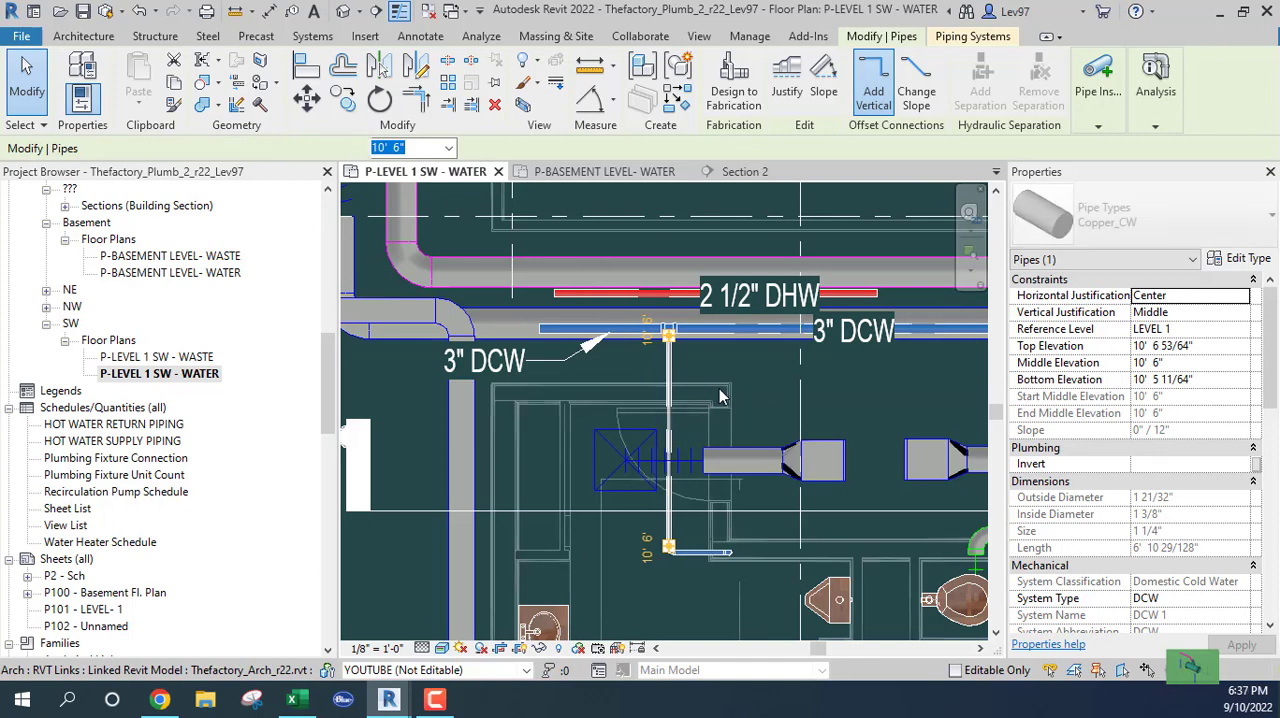
key(Right)
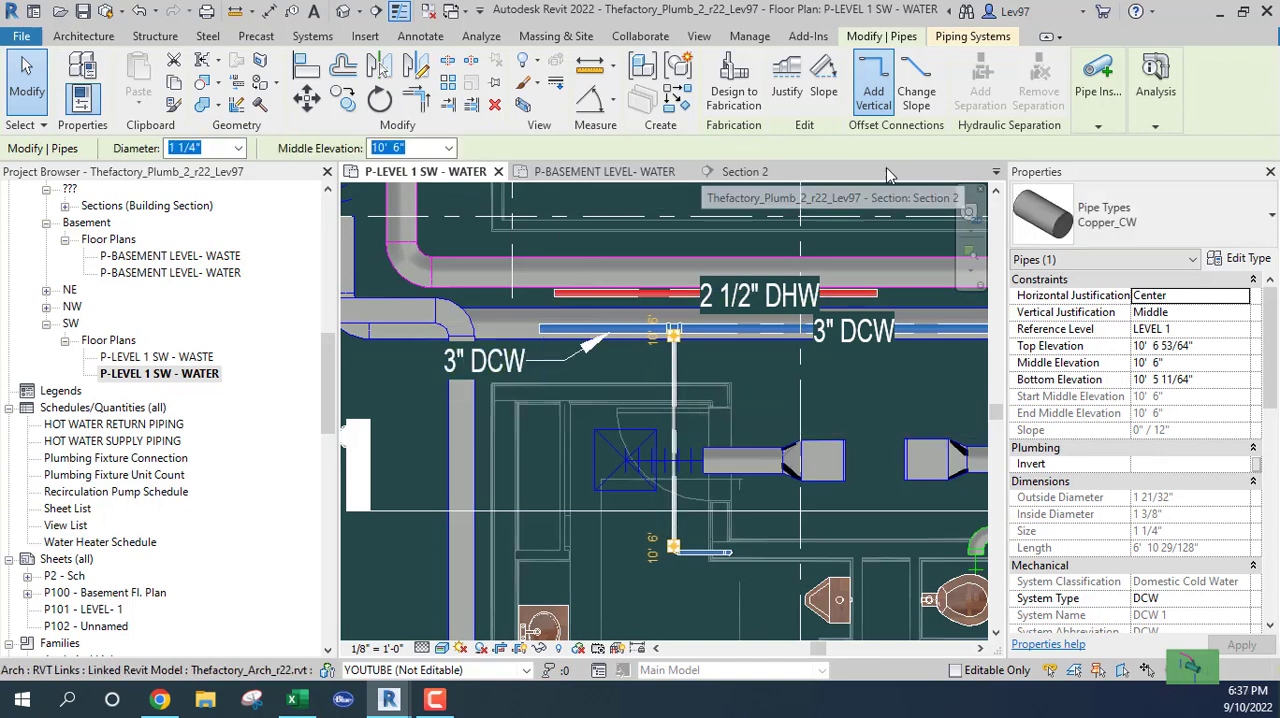
click(742, 172)
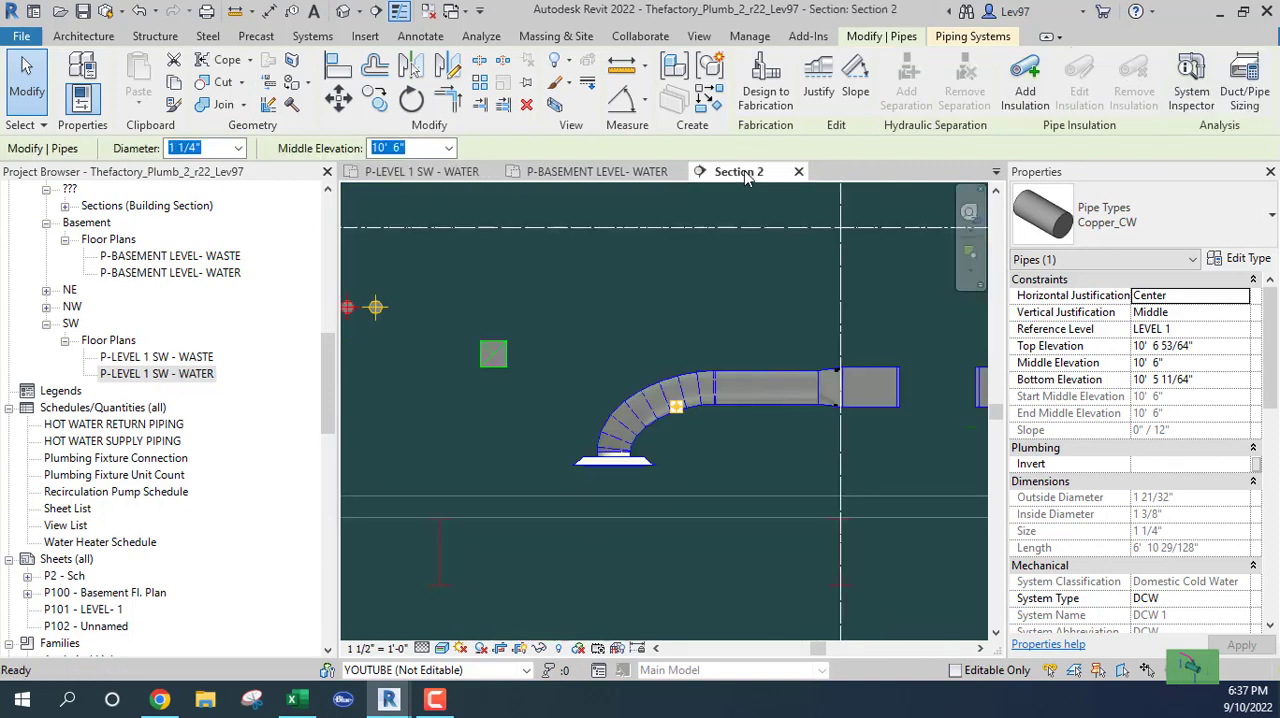
click(422, 172)
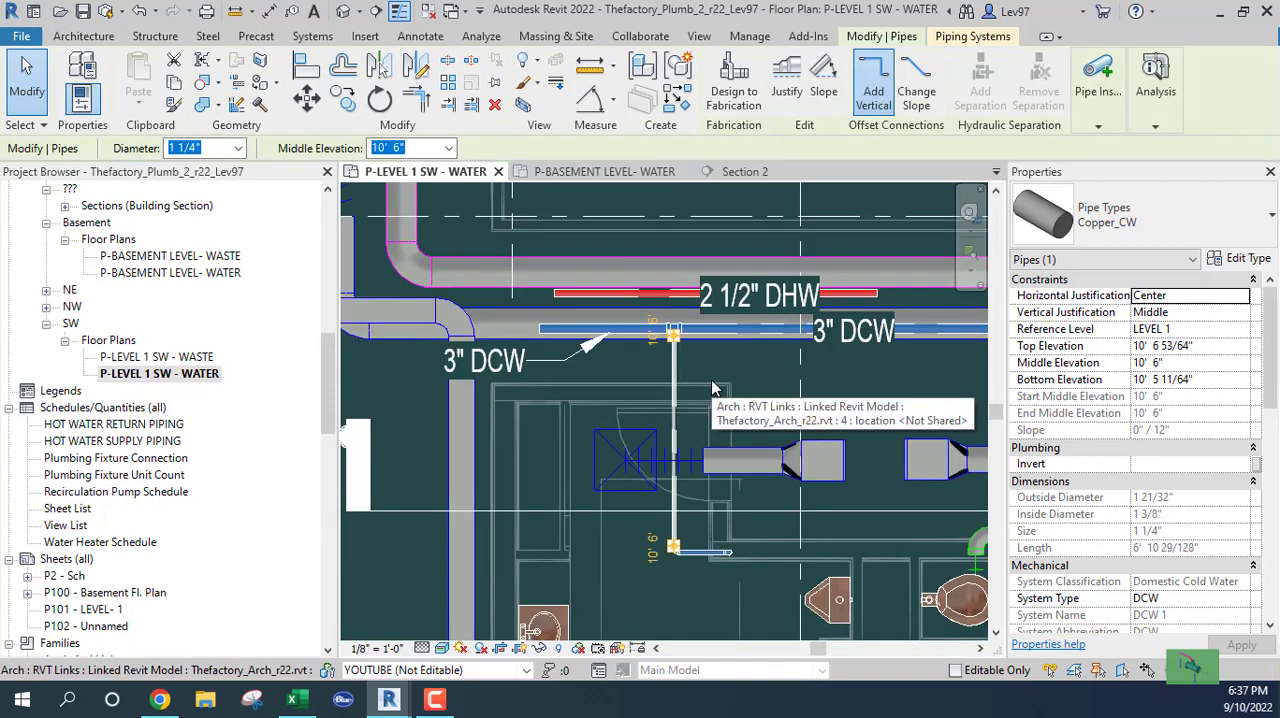
key(Escape)
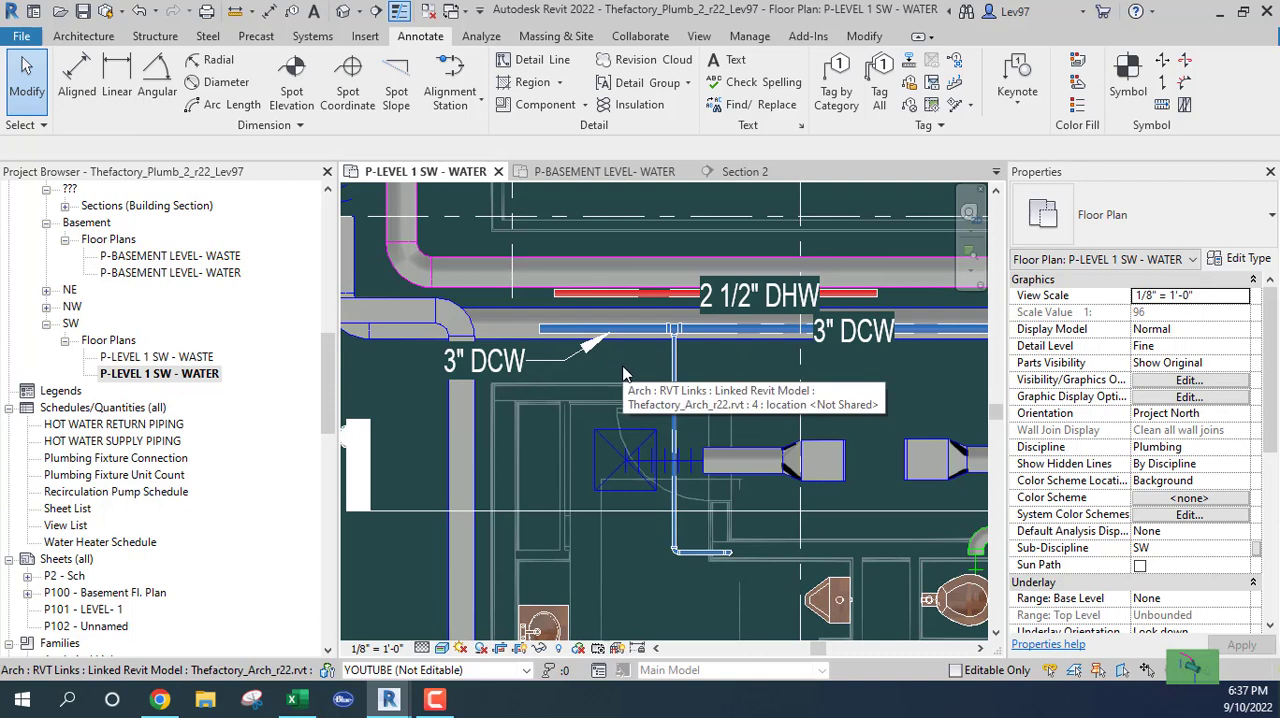
Examine the cold-water branch and its elbowed end in plan against the linked flex duct, diffuser and restroom walls
scroll(619, 375, down, 3)
scroll(599, 425, up, 2)
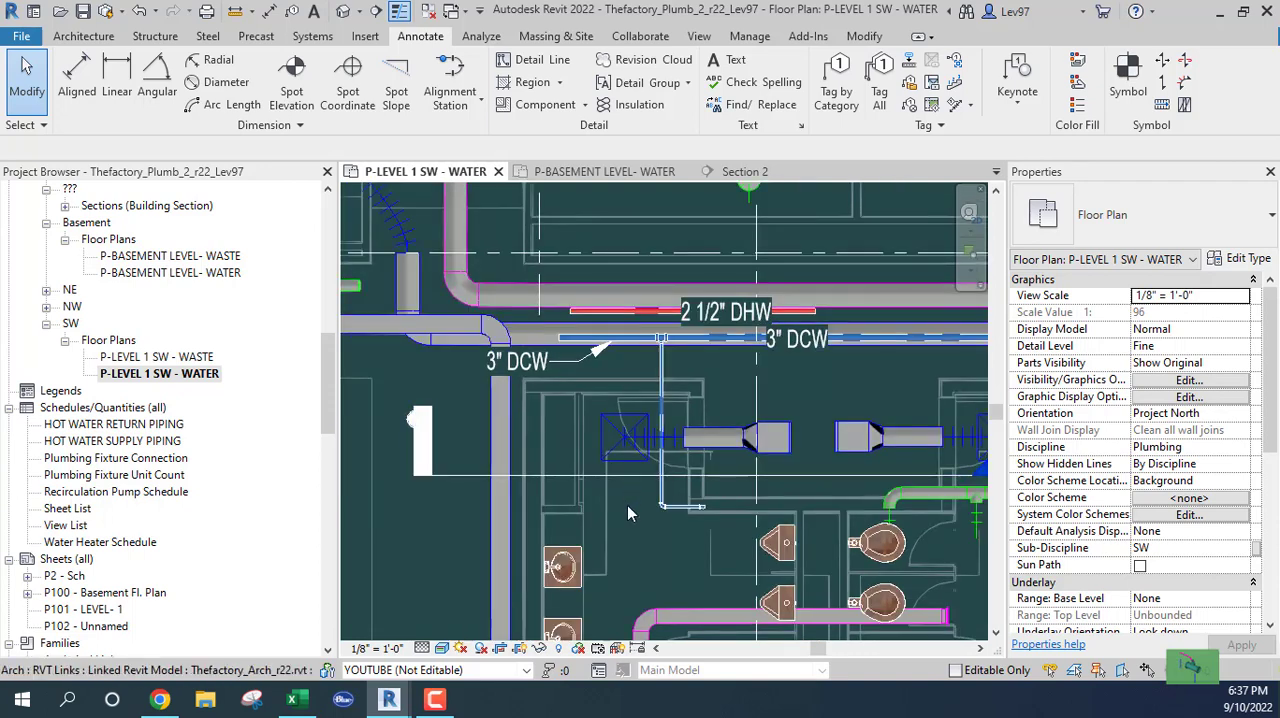
middle_drag(627, 505, 641, 514)
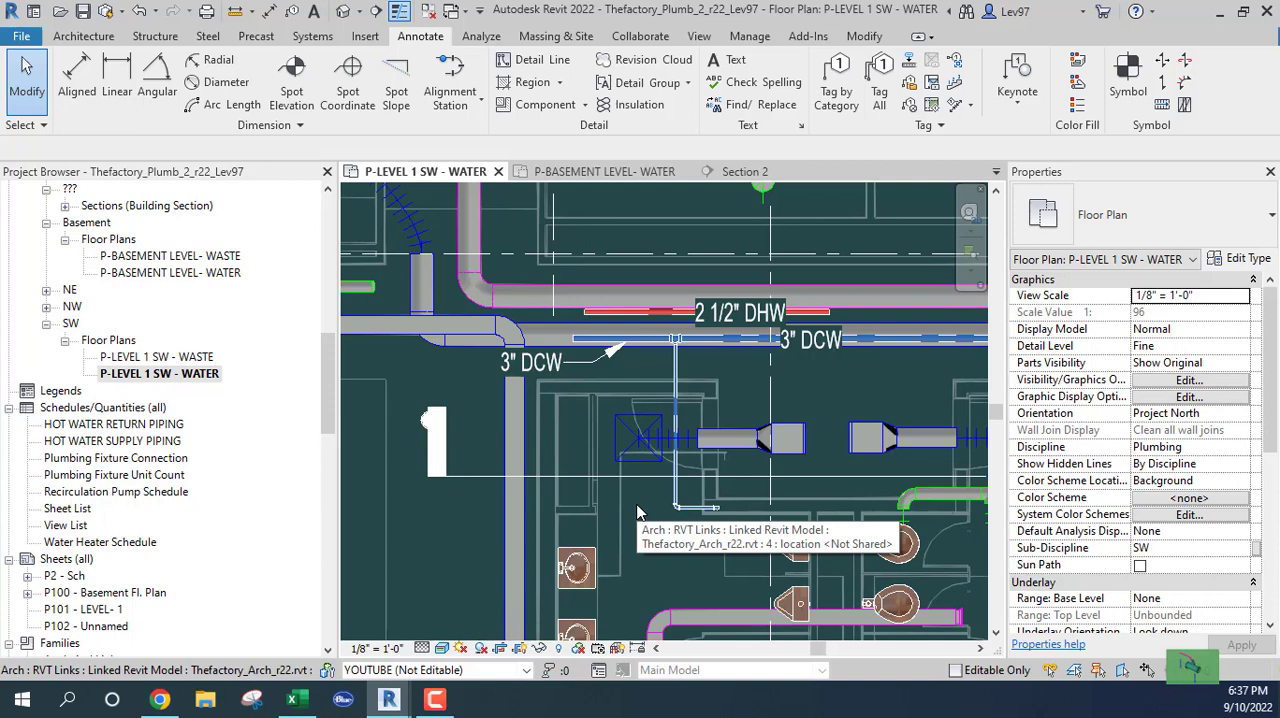
scroll(676, 512, up, 4)
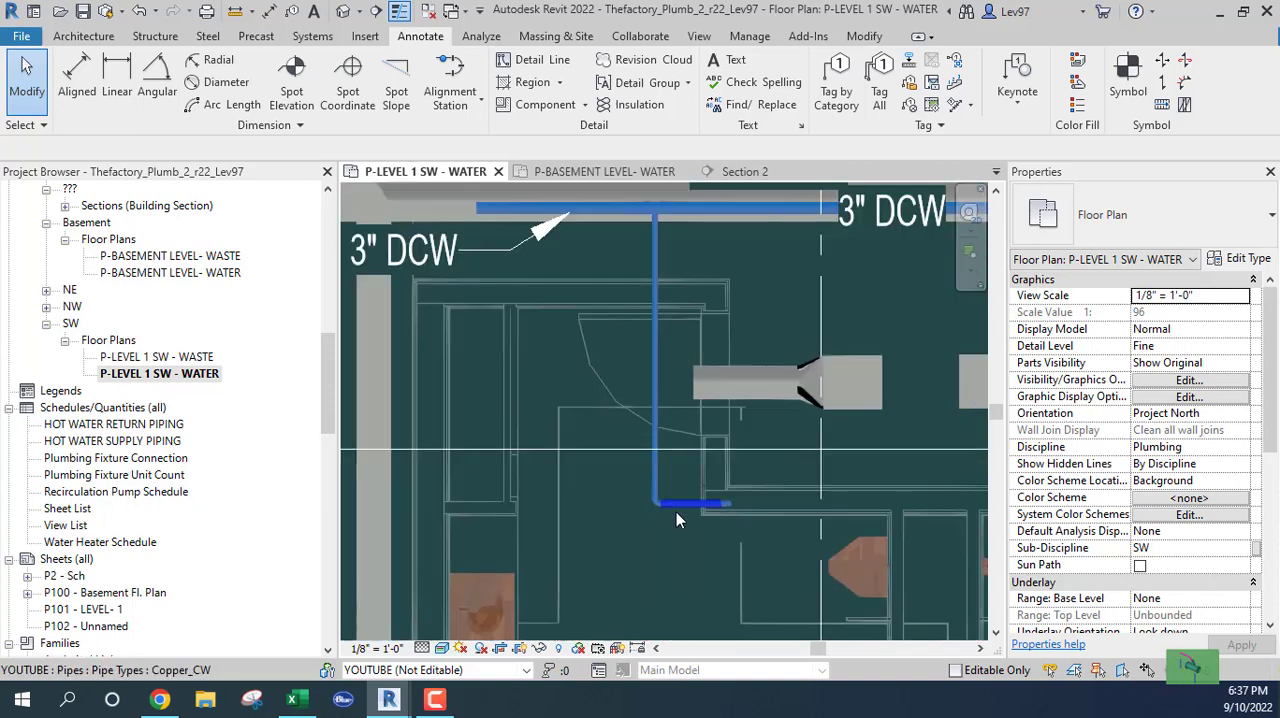
scroll(653, 506, up, 3)
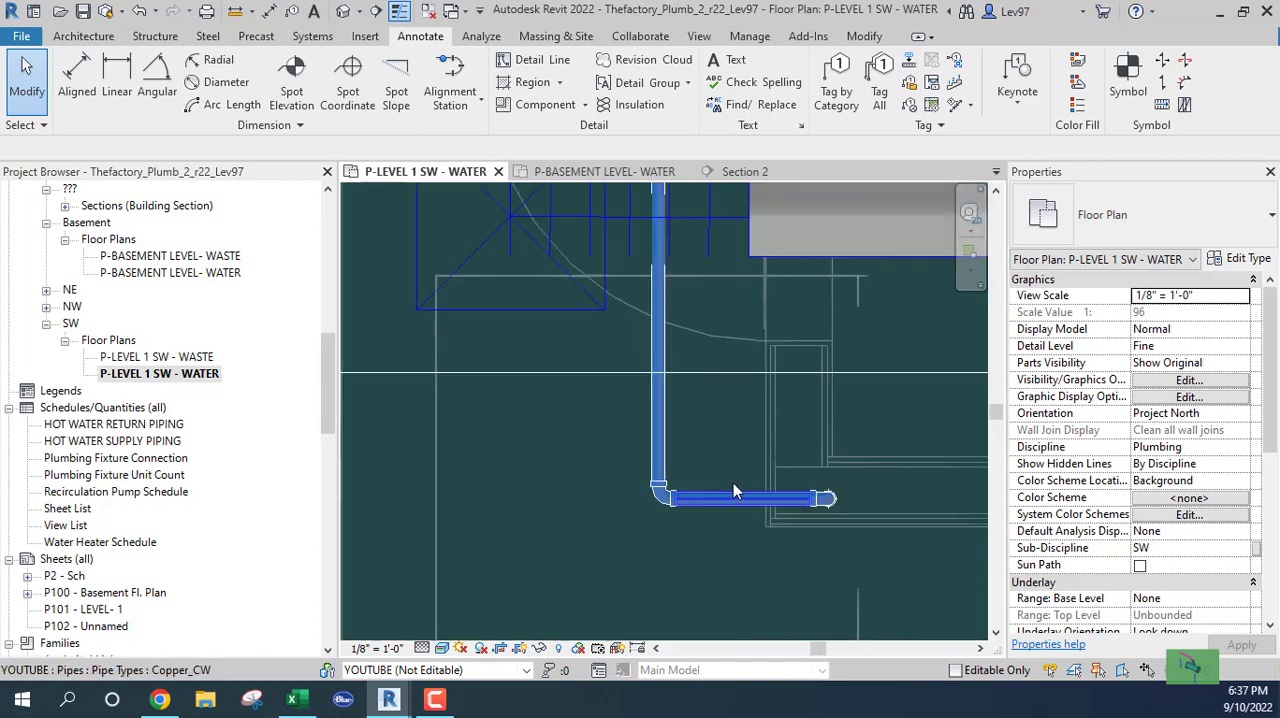
scroll(710, 482, down, 1)
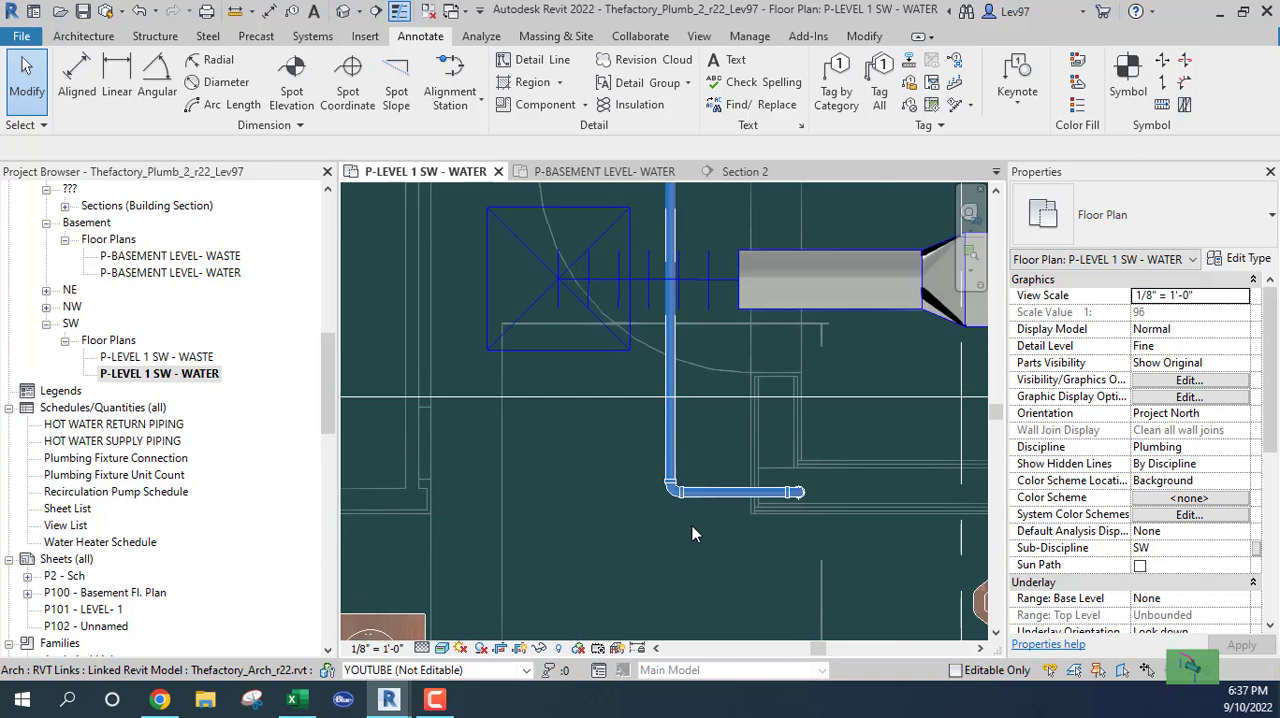
scroll(693, 520, down, 1)
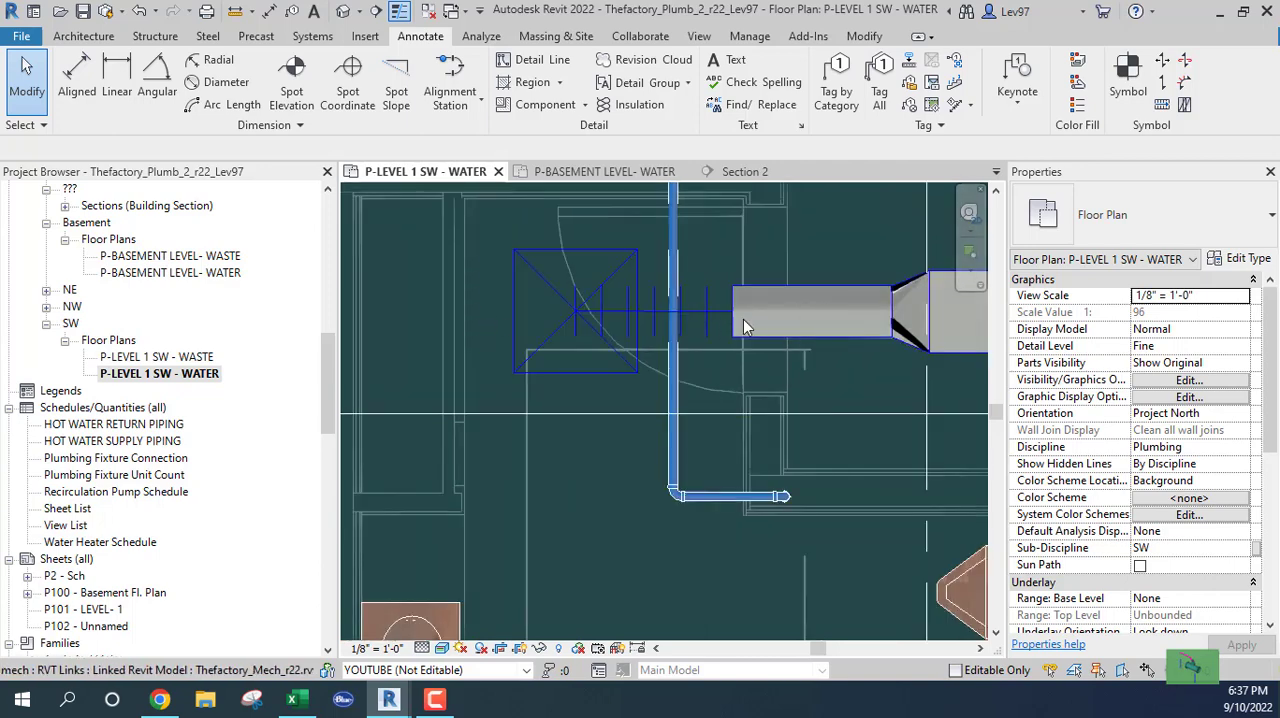
scroll(840, 411, down, 1)
middle_drag(840, 411, 766, 435)
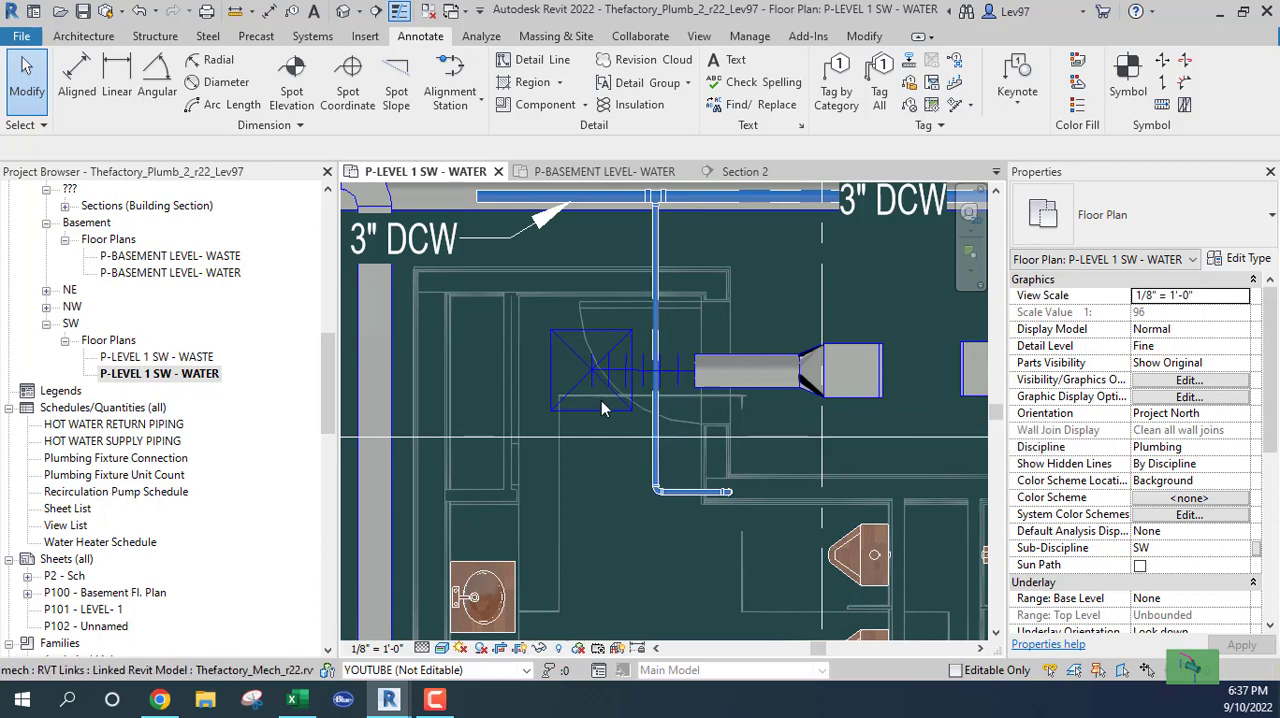
click(655, 415)
key(Escape)
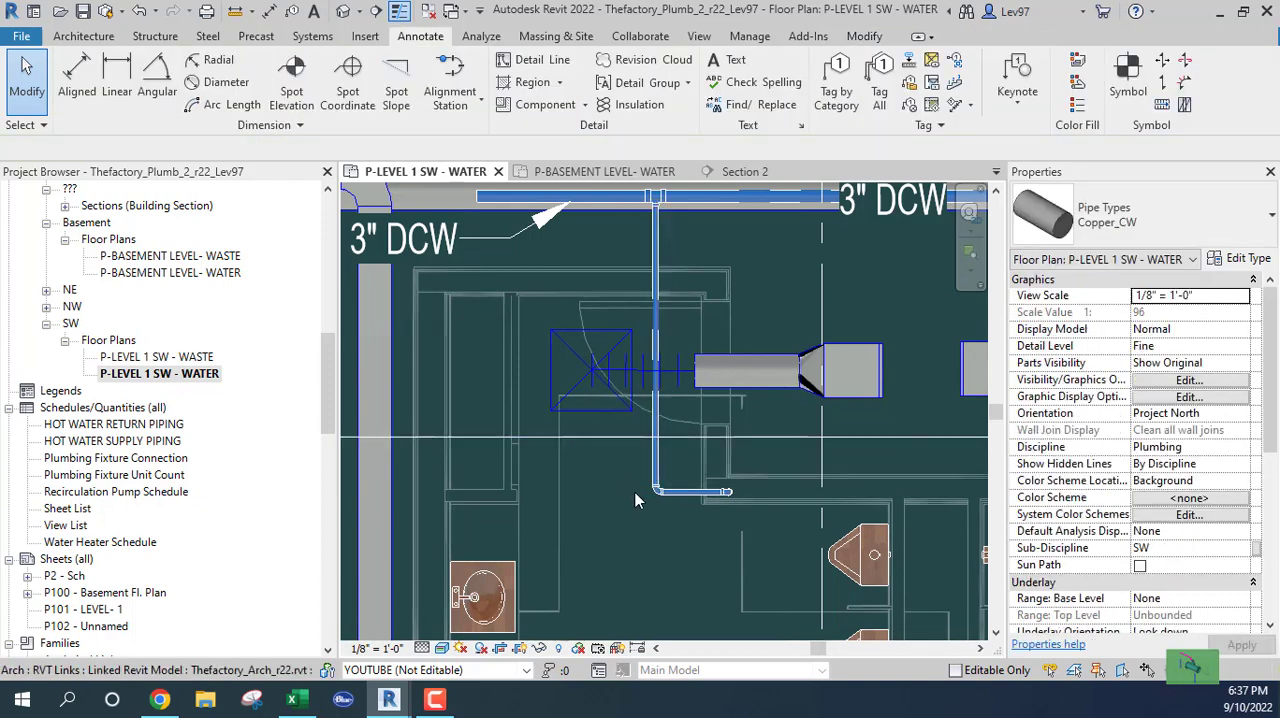